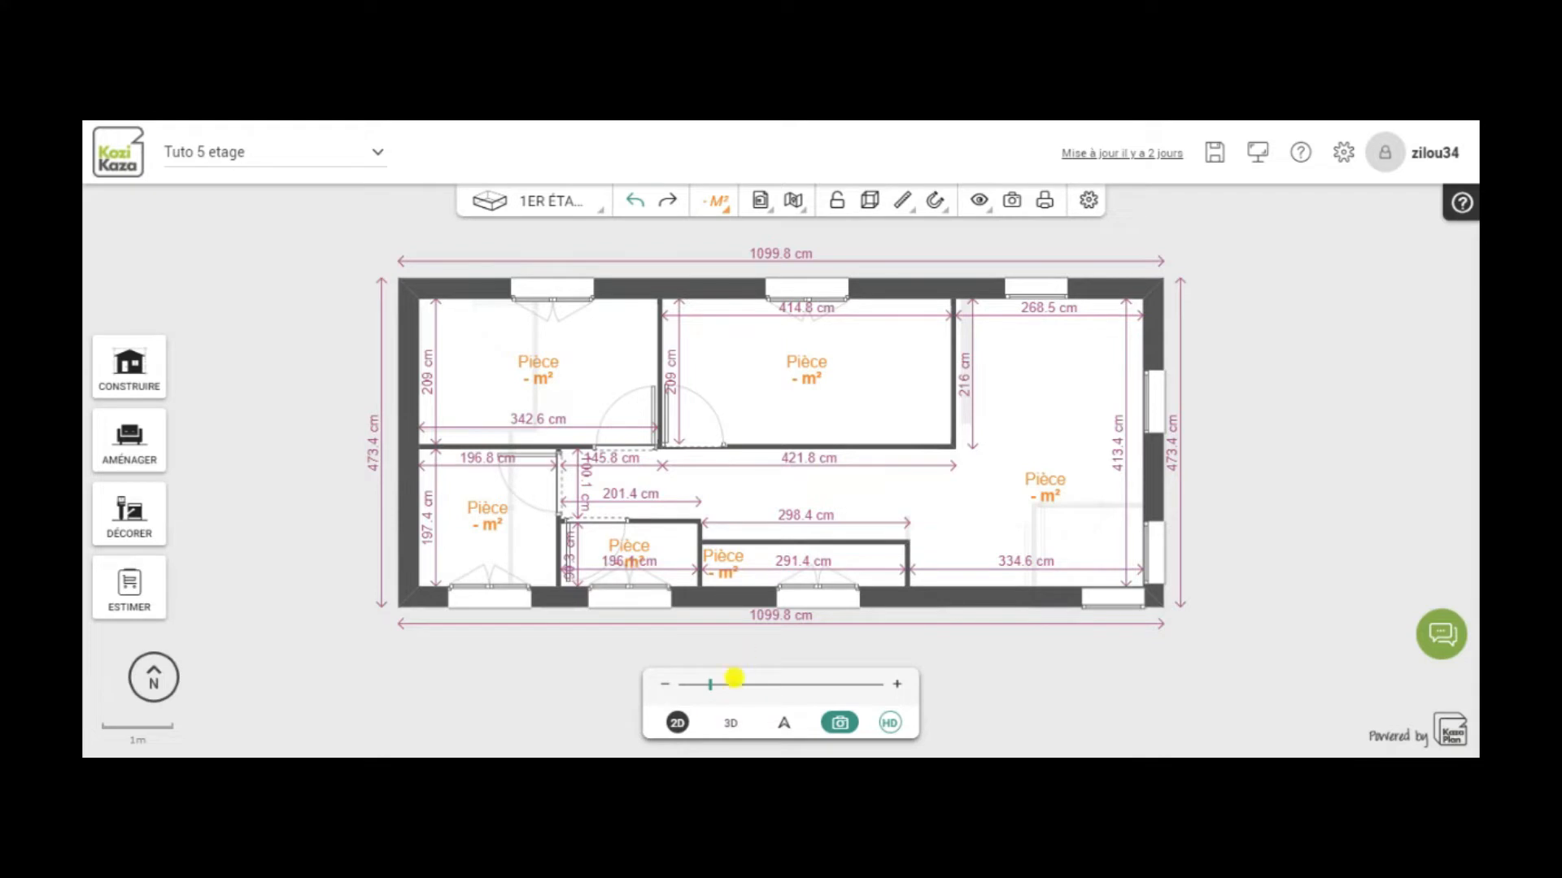
Step: Inspect the first floor in 3D from a steeper overhead angle
{"action": "left_click", "coordinate": [732, 723]}
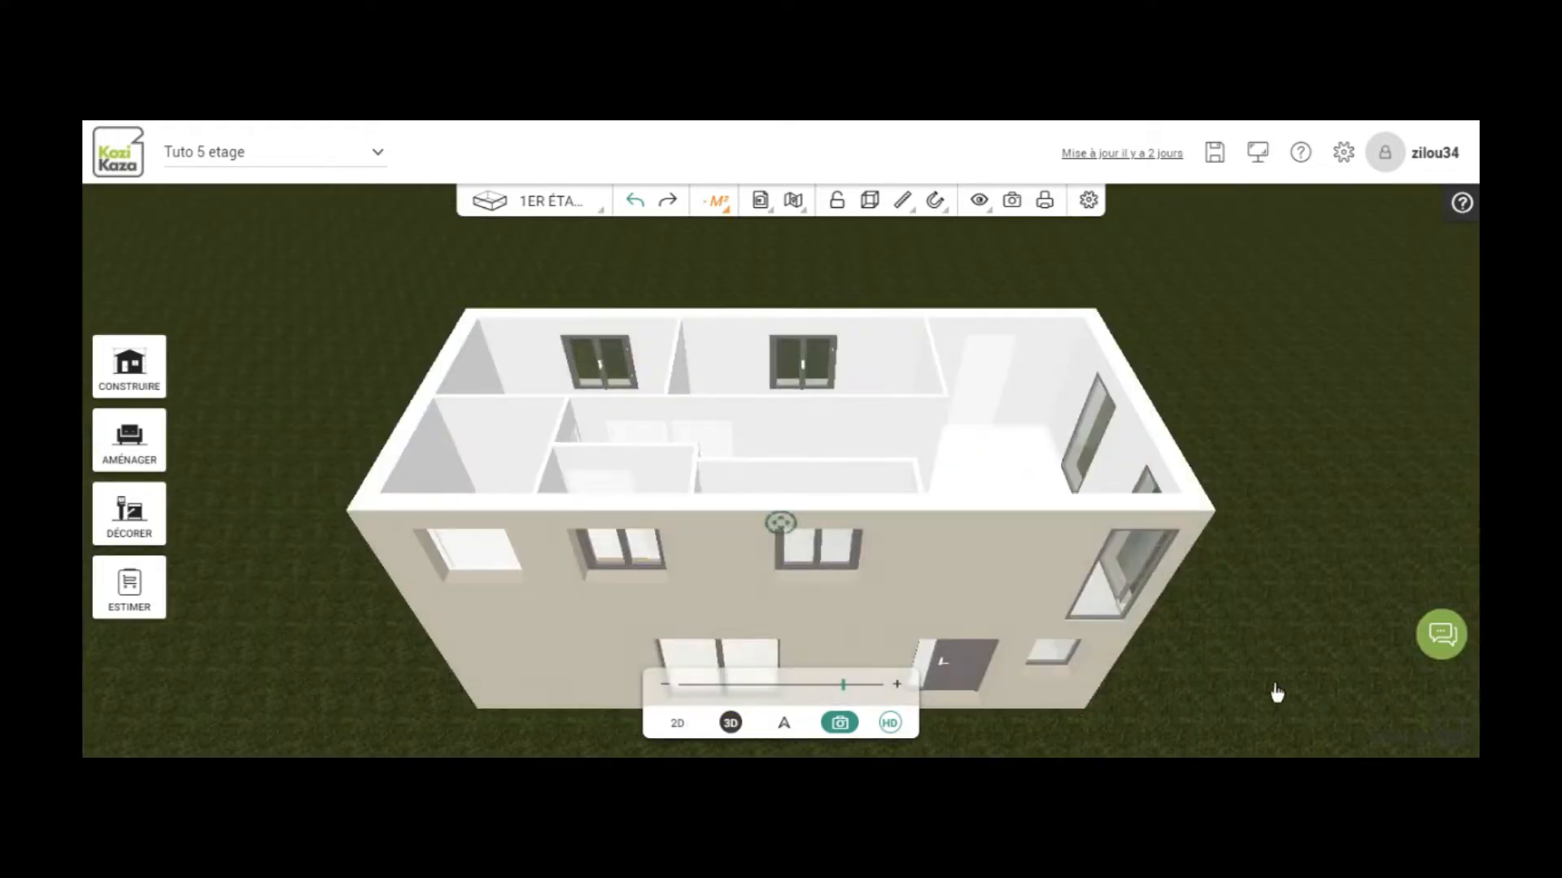
{"action": "mouse_move", "coordinate": [1235, 599]}
{"action": "left_mouse_down"}
{"action": "mouse_move", "coordinate": [1276, 565]}
{"action": "mouse_move", "coordinate": [1248, 588]}
{"action": "mouse_move", "coordinate": [1256, 606]}
{"action": "mouse_move", "coordinate": [1318, 551]}
{"action": "mouse_move", "coordinate": [1349, 551]}
{"action": "mouse_move", "coordinate": [1328, 651]}
{"action": "left_mouse_up"}
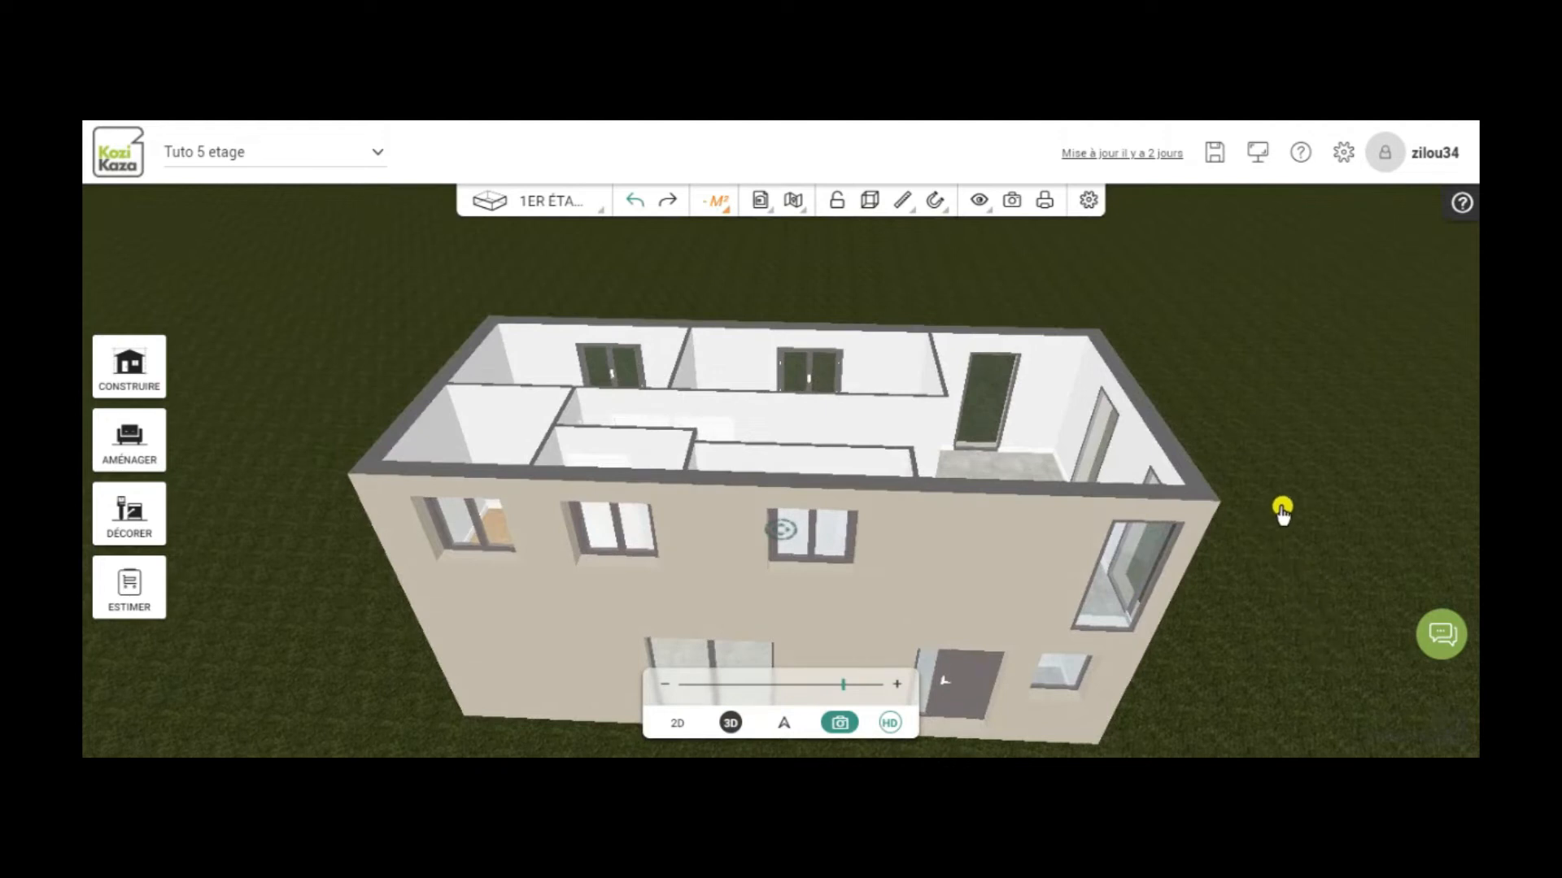
{"action": "left_click_drag", "start_coordinate": [1284, 549], "coordinate": [1283, 701]}
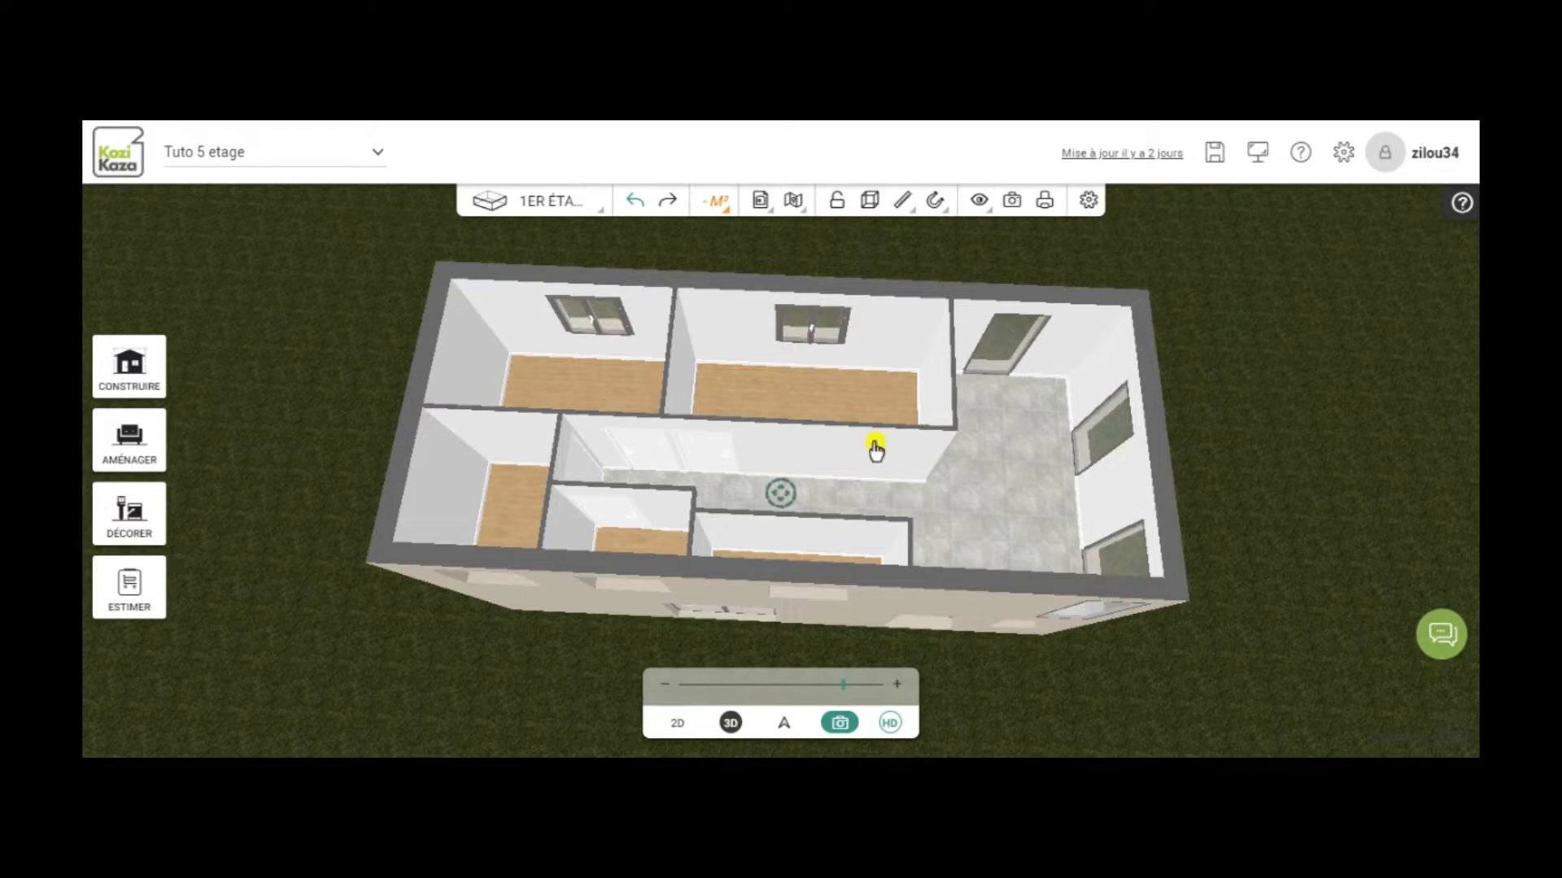
{"action": "mouse_move", "coordinate": [1196, 648]}
{"action": "left_mouse_down"}
{"action": "mouse_move", "coordinate": [1223, 686]}
{"action": "mouse_move", "coordinate": [1168, 687]}
{"action": "mouse_move", "coordinate": [1216, 671]}
{"action": "left_mouse_up"}
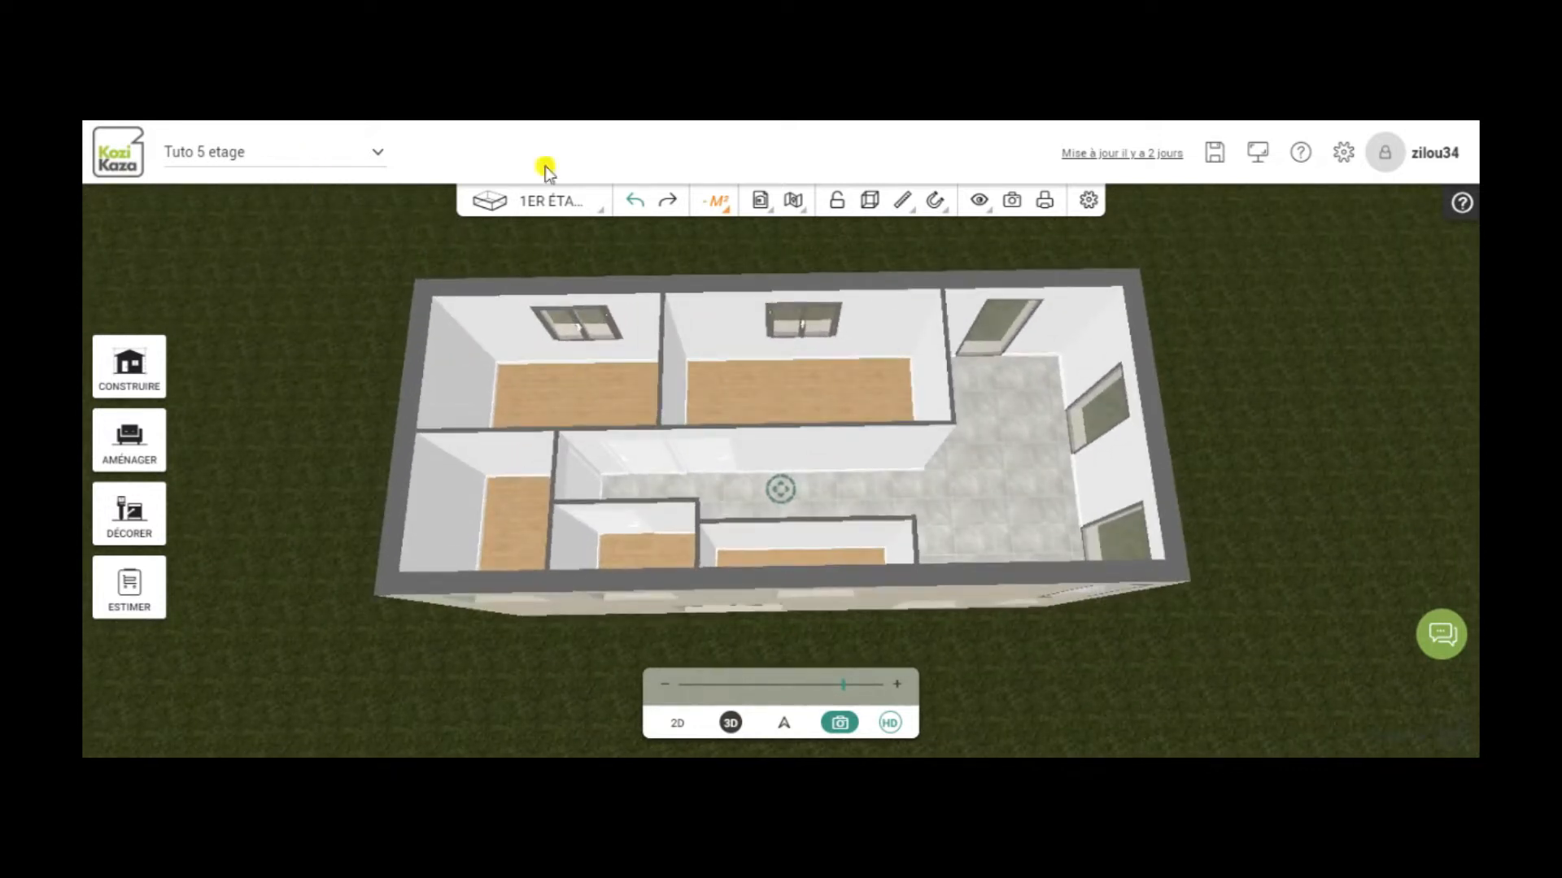
Step: Select the 1er étage as the active floor and return to the 2D plan
{"action": "left_click", "coordinate": [544, 209]}
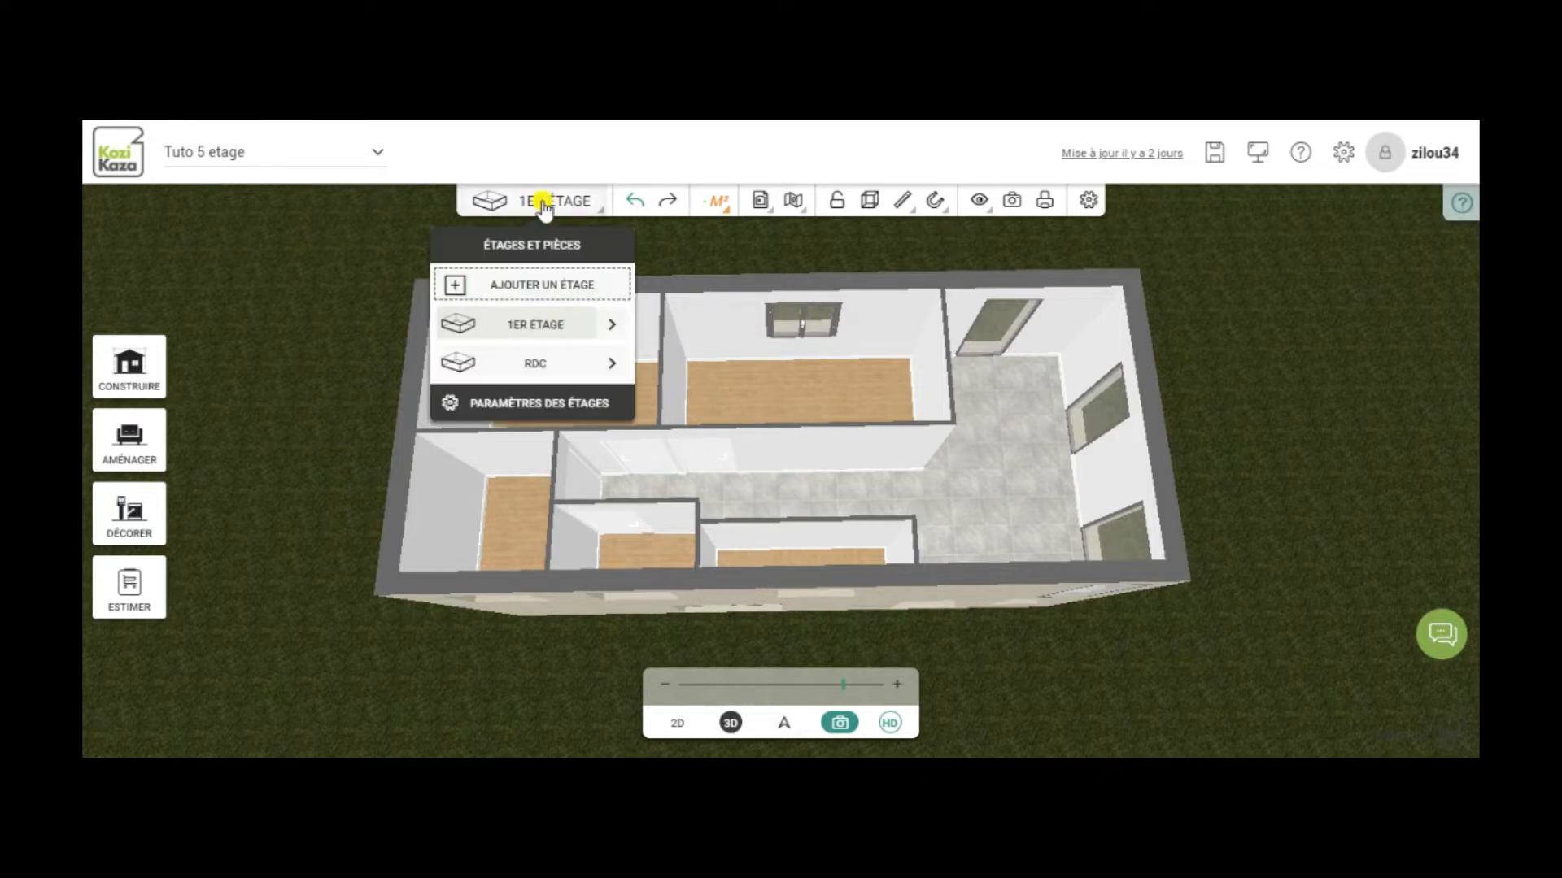
{"action": "left_click", "coordinate": [523, 326]}
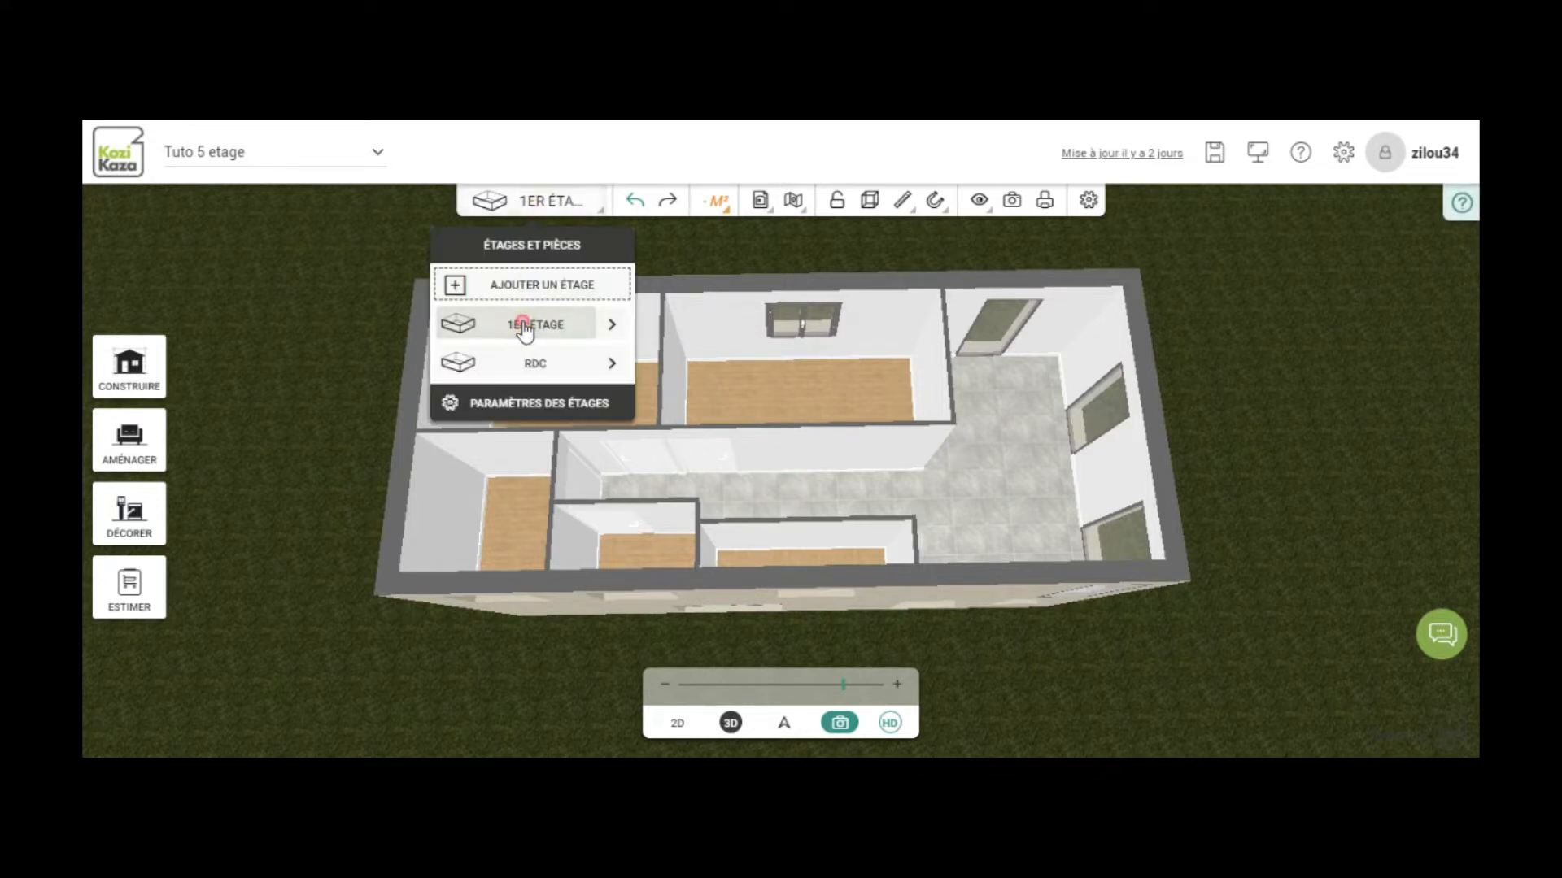
{"action": "left_click", "coordinate": [677, 723]}
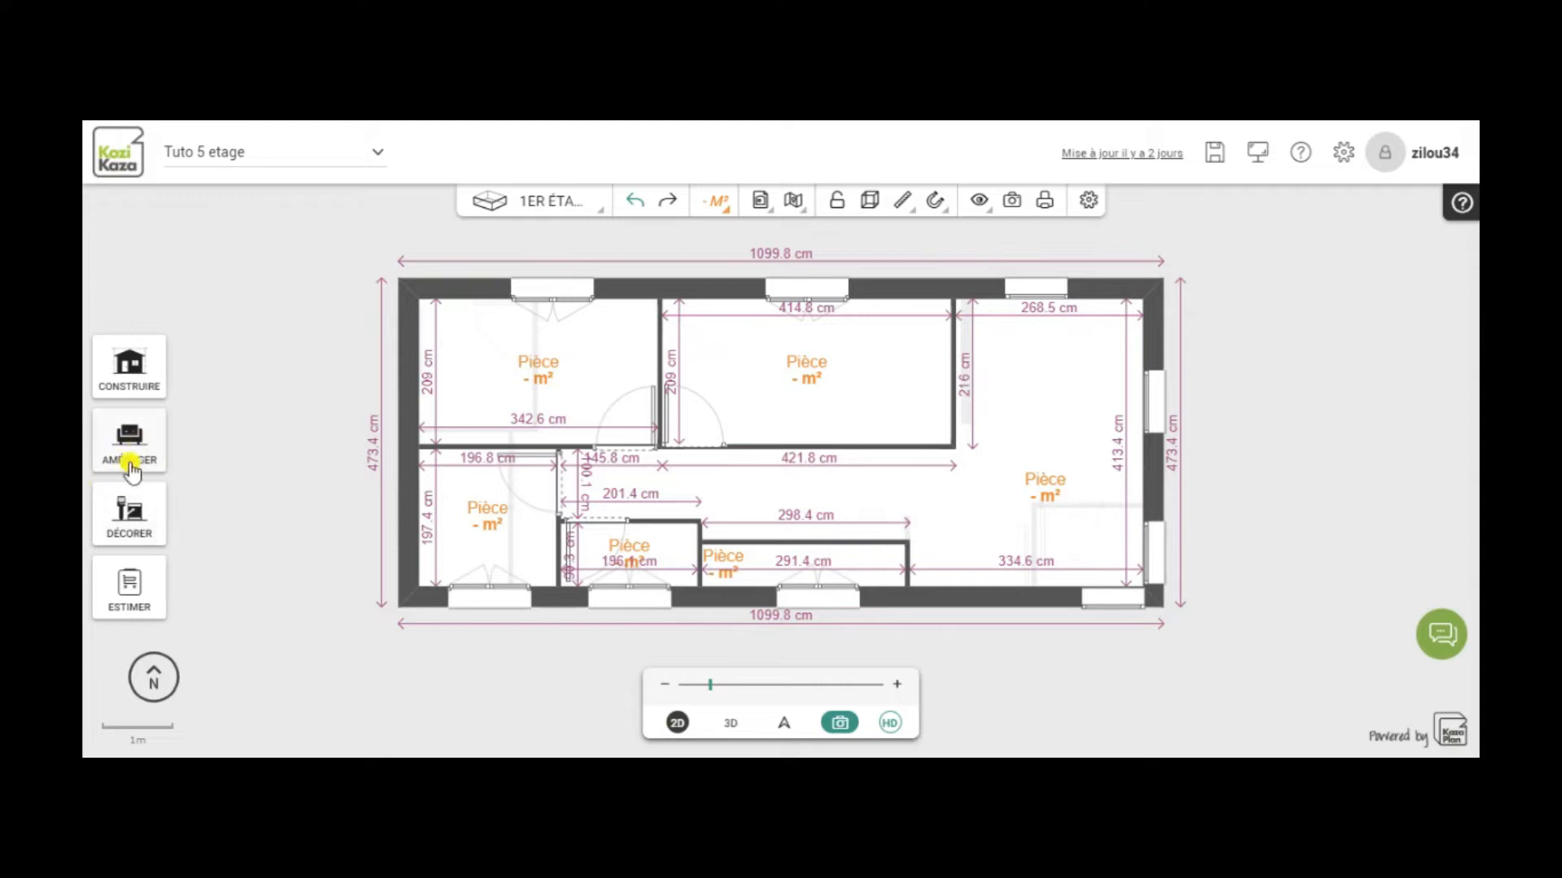
Step: Draw a rectangular Trémie (stairwell opening) about 176 by 140 cm in the upper part of the large room at the plan's east end
{"action": "left_click", "coordinate": [127, 370]}
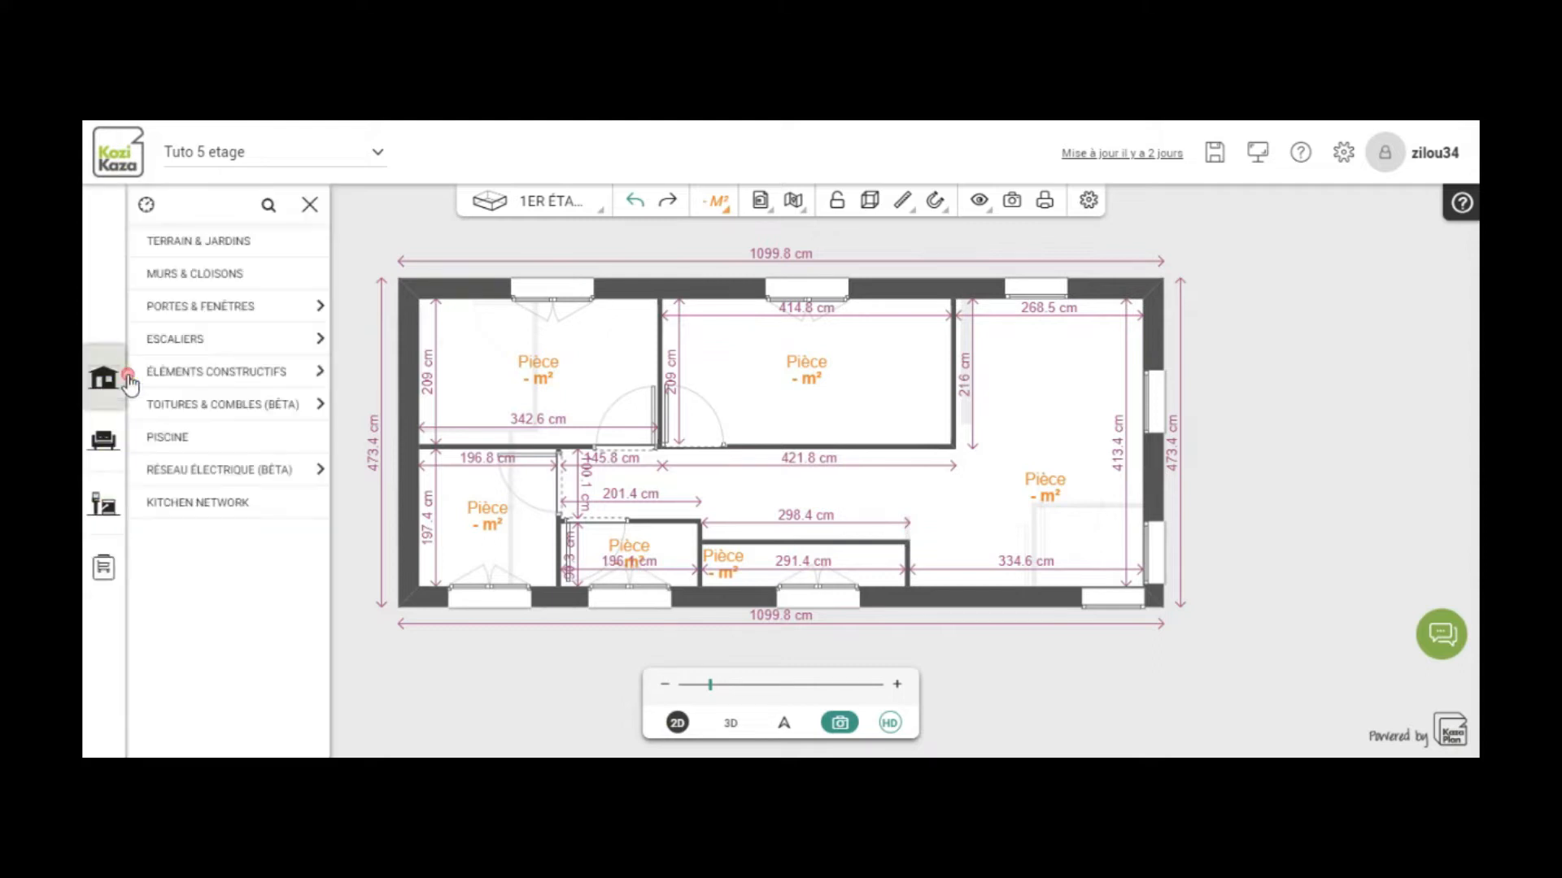
{"action": "left_click", "coordinate": [236, 346]}
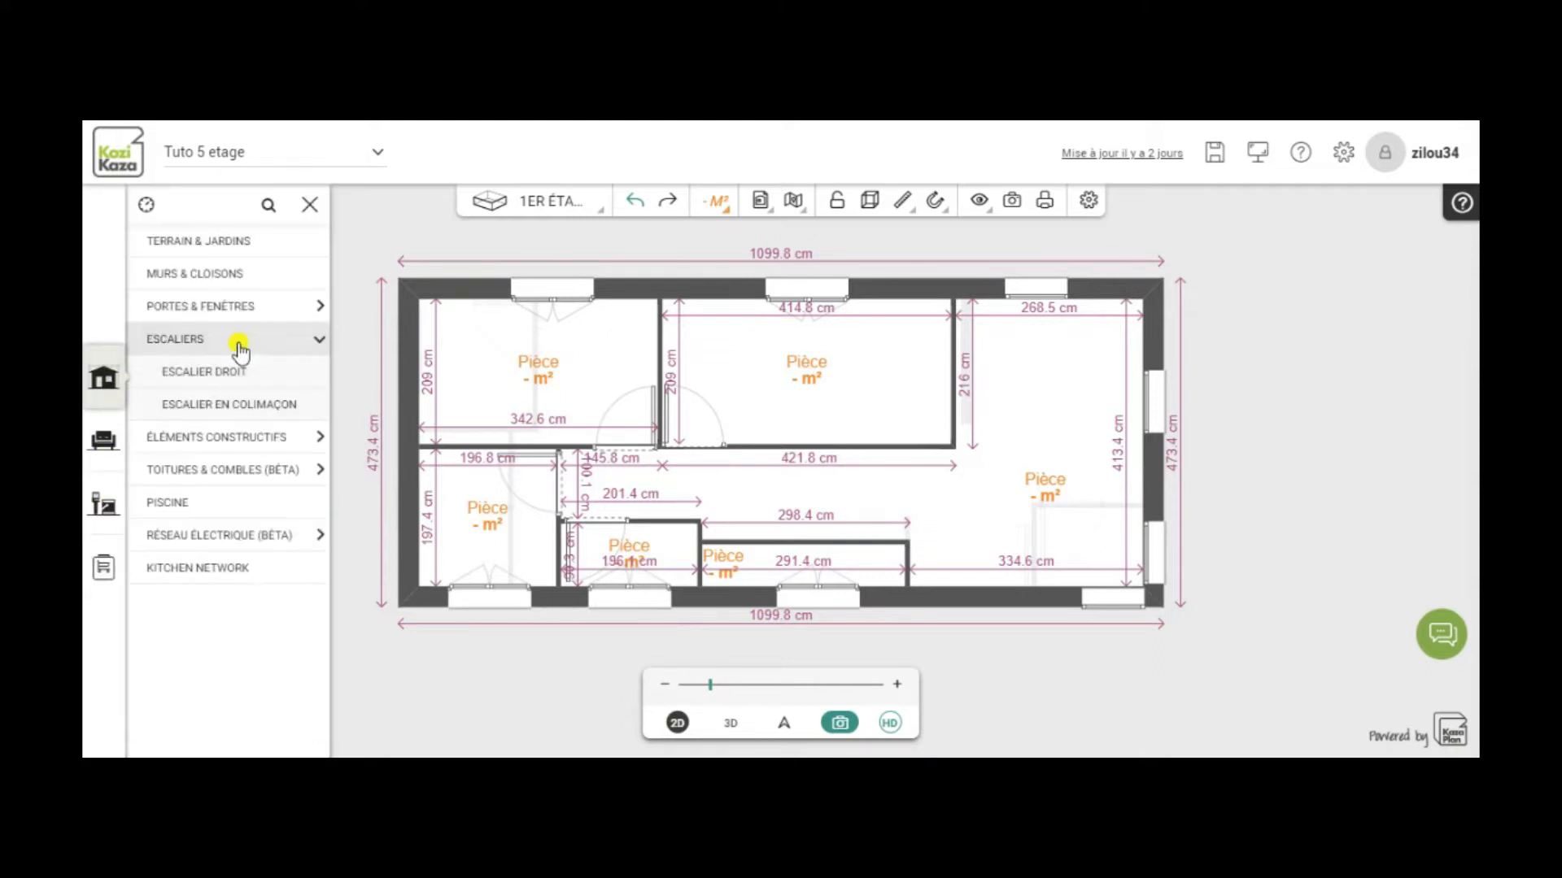
{"action": "left_click", "coordinate": [238, 376]}
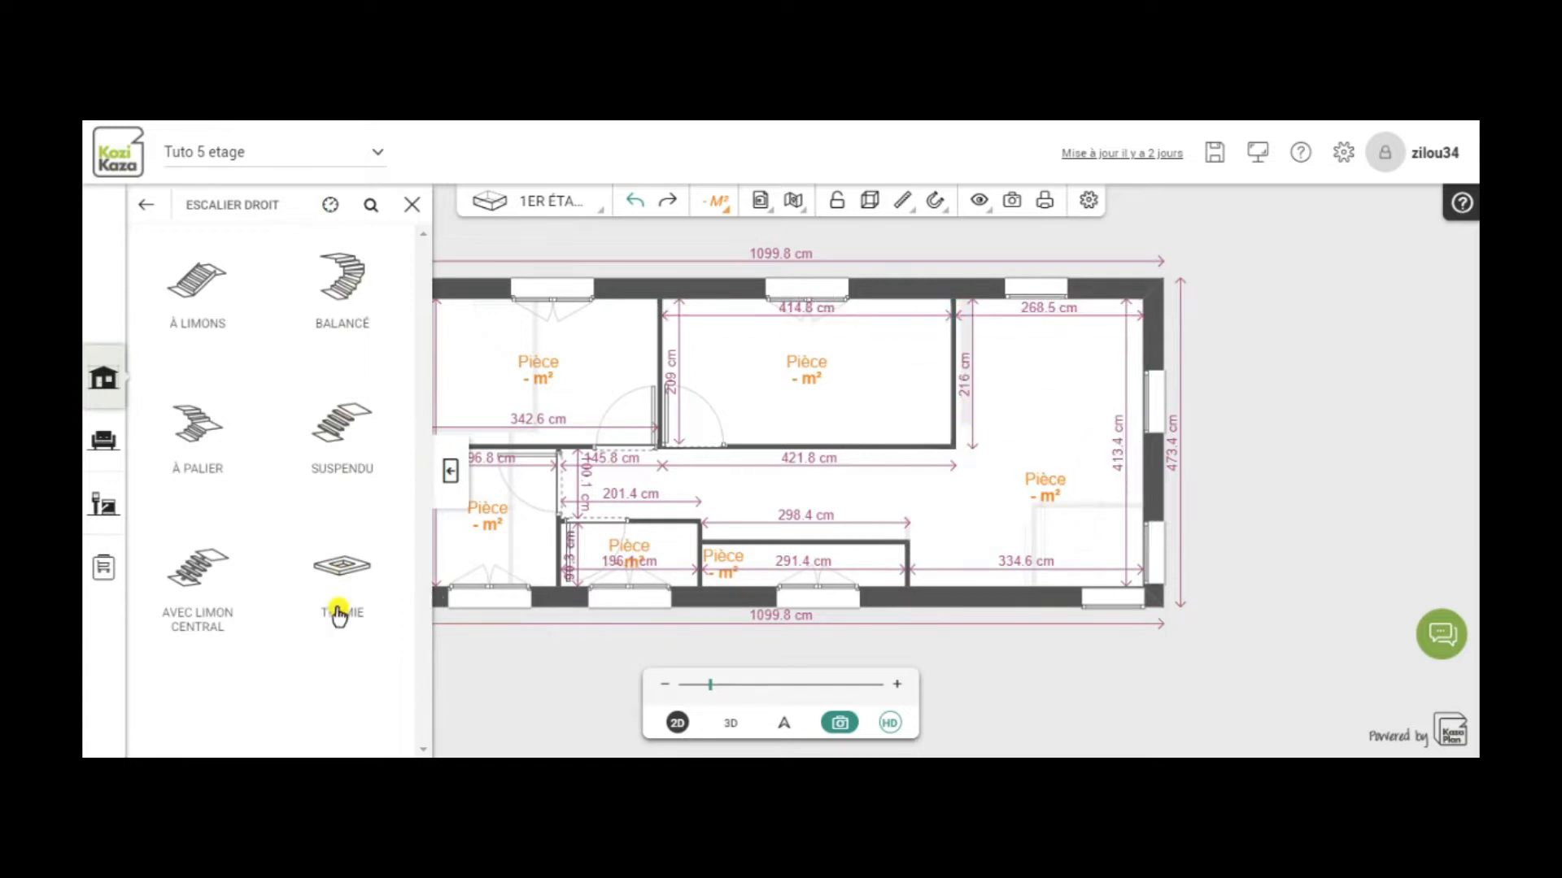
{"action": "left_click", "coordinate": [342, 574]}
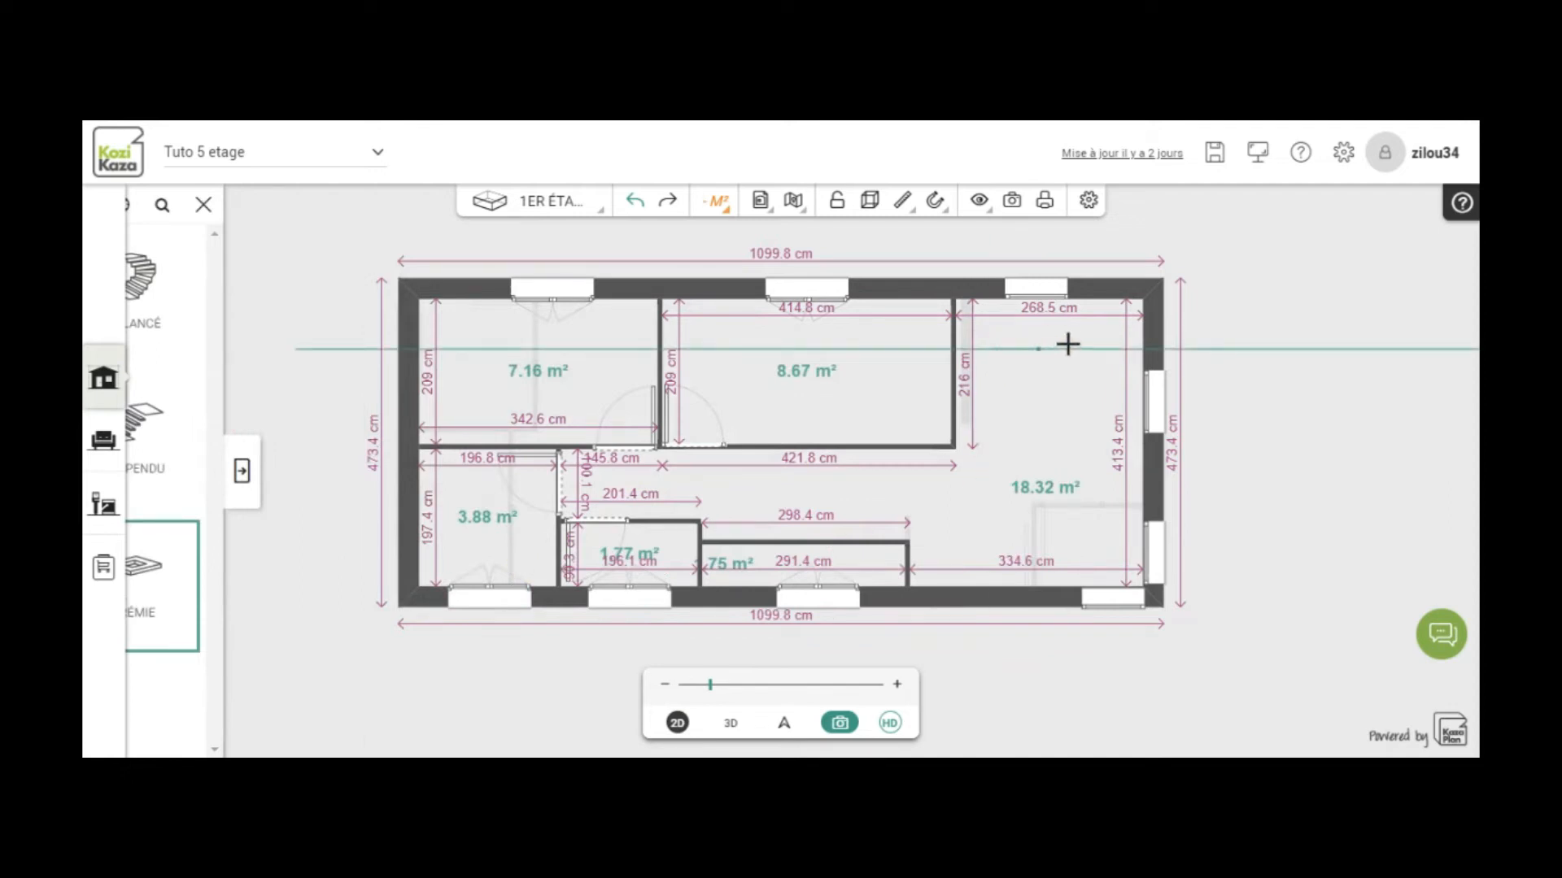
{"action": "left_click", "coordinate": [1113, 345]}
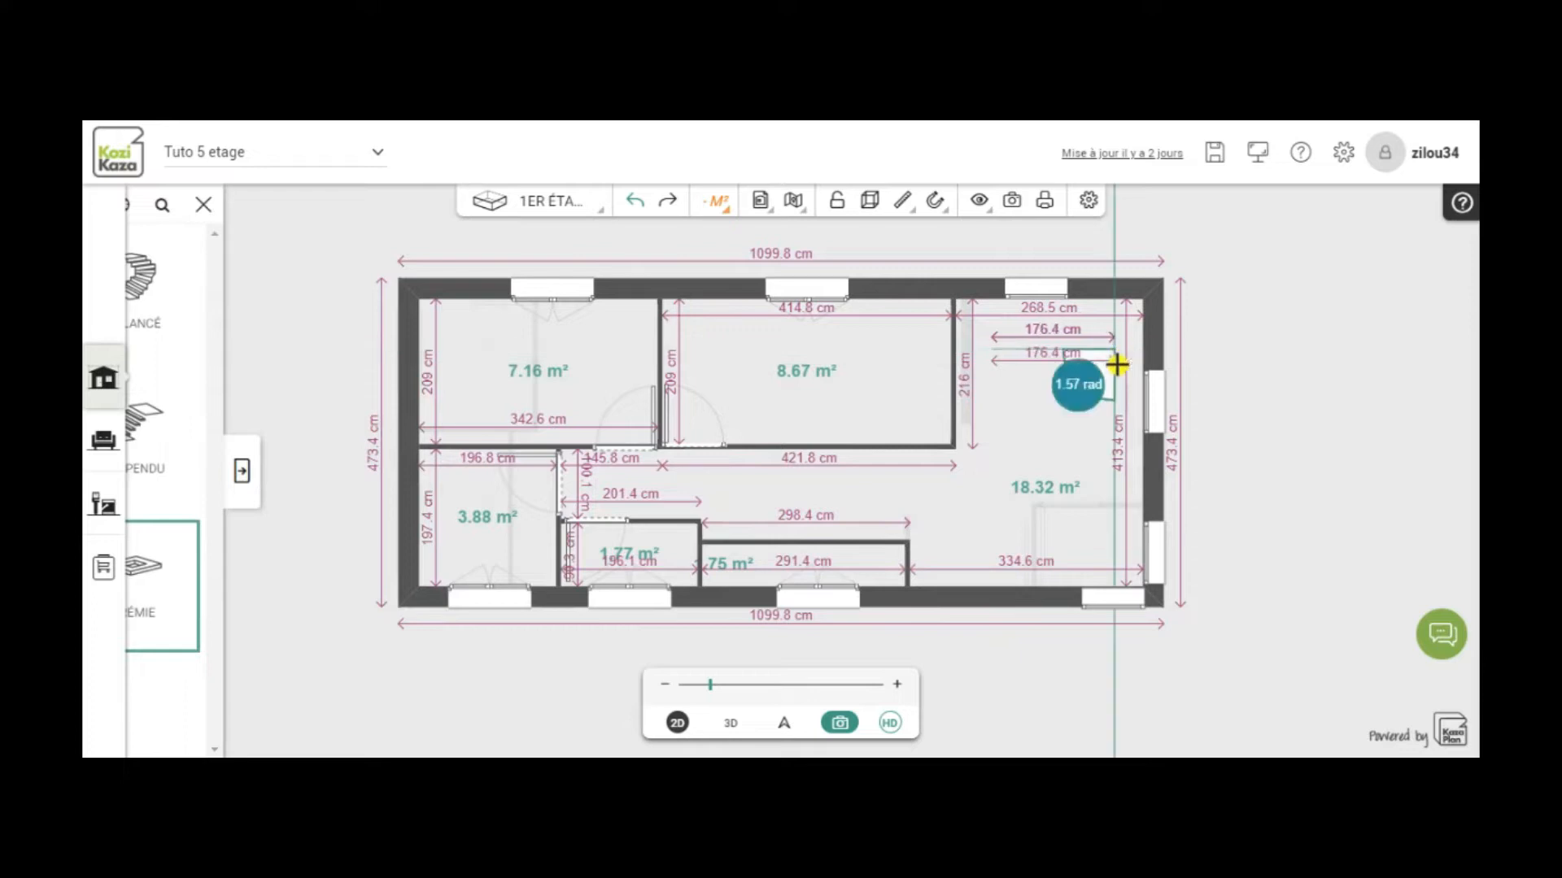
{"action": "left_click", "coordinate": [1110, 442]}
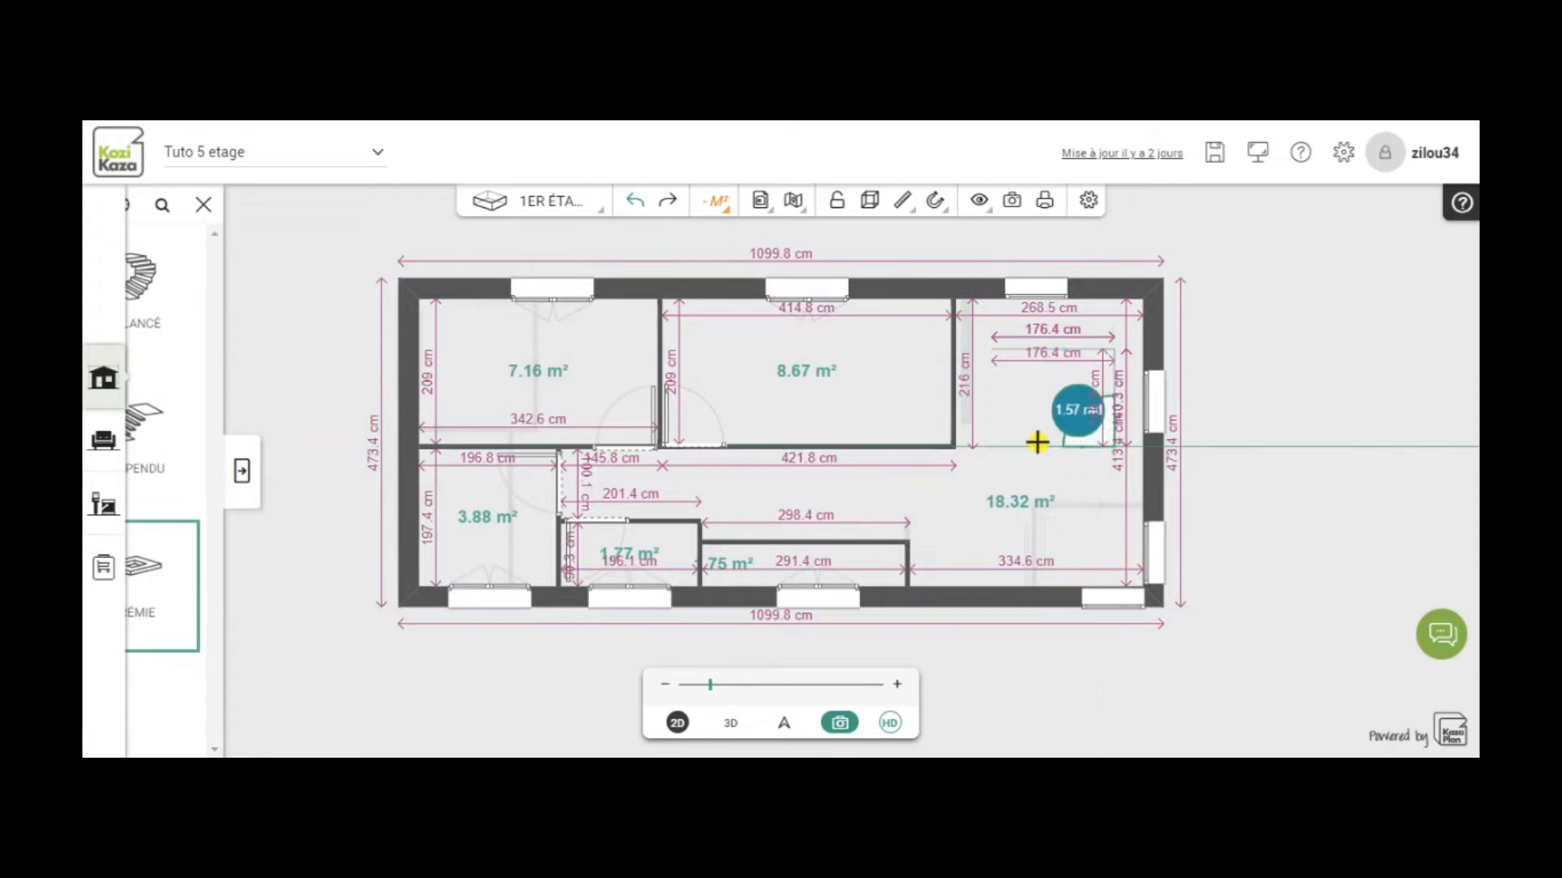
{"action": "left_click", "coordinate": [990, 440]}
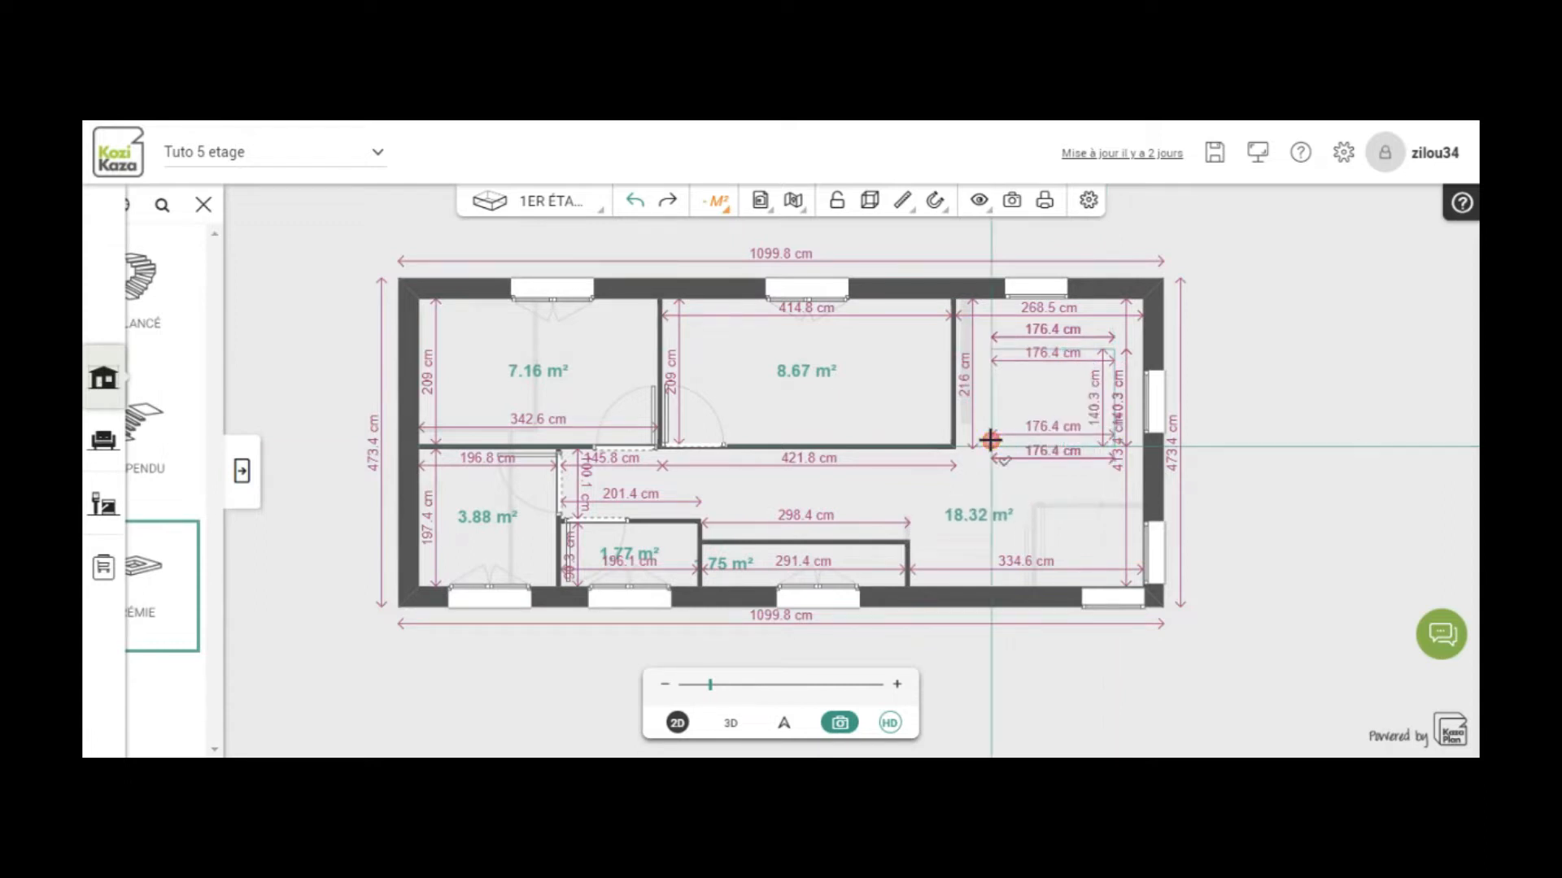
{"action": "left_click", "coordinate": [990, 348]}
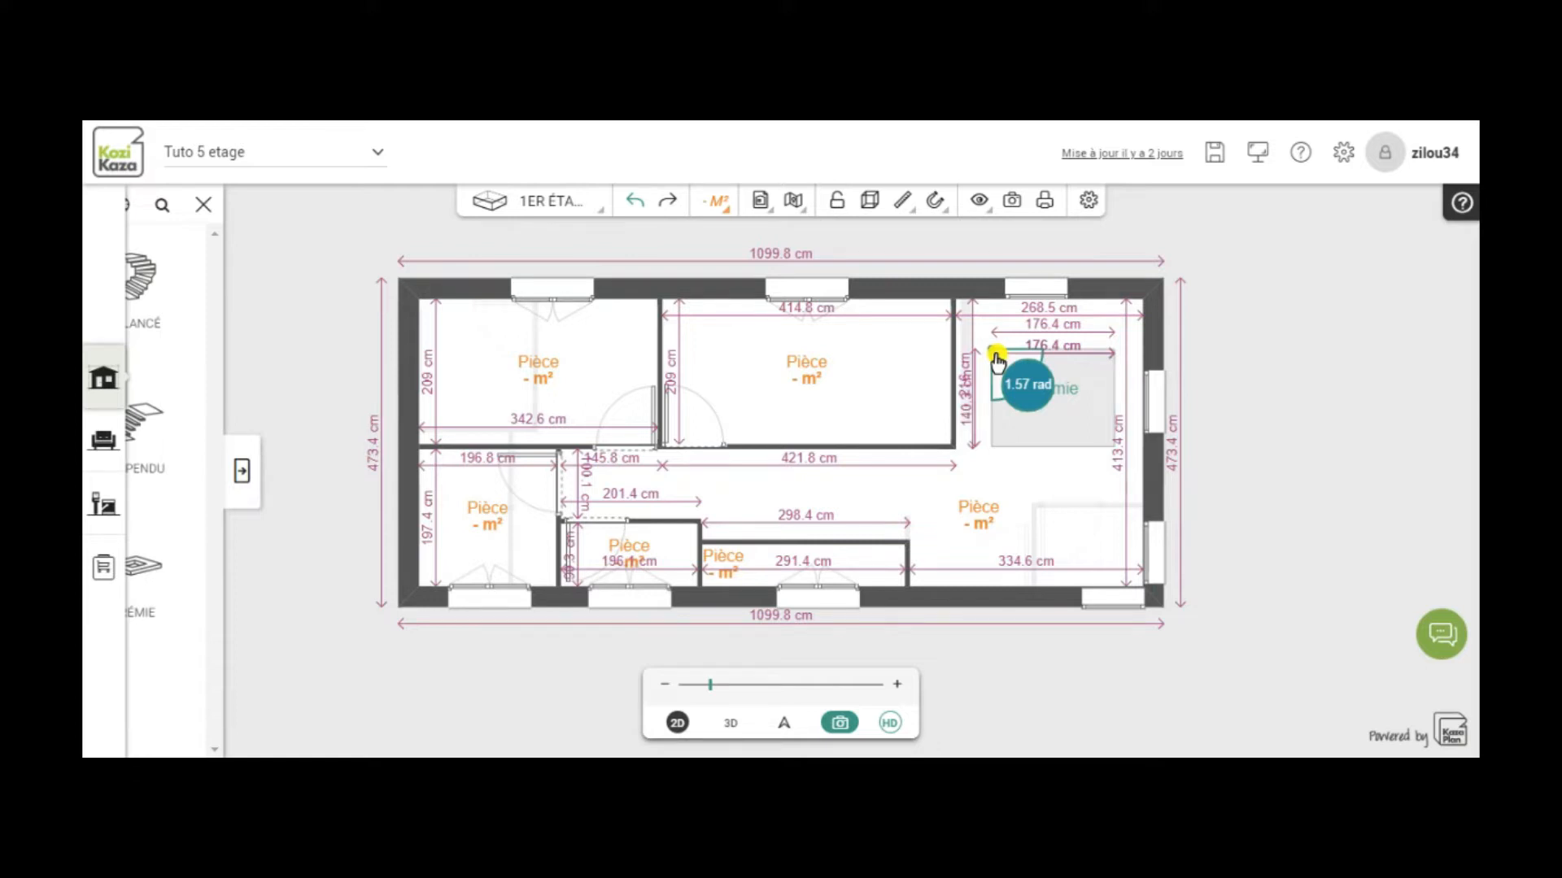
Step: Set the angle unit to Degré (DEG) in the language and units settings
{"action": "left_click", "coordinate": [1089, 203]}
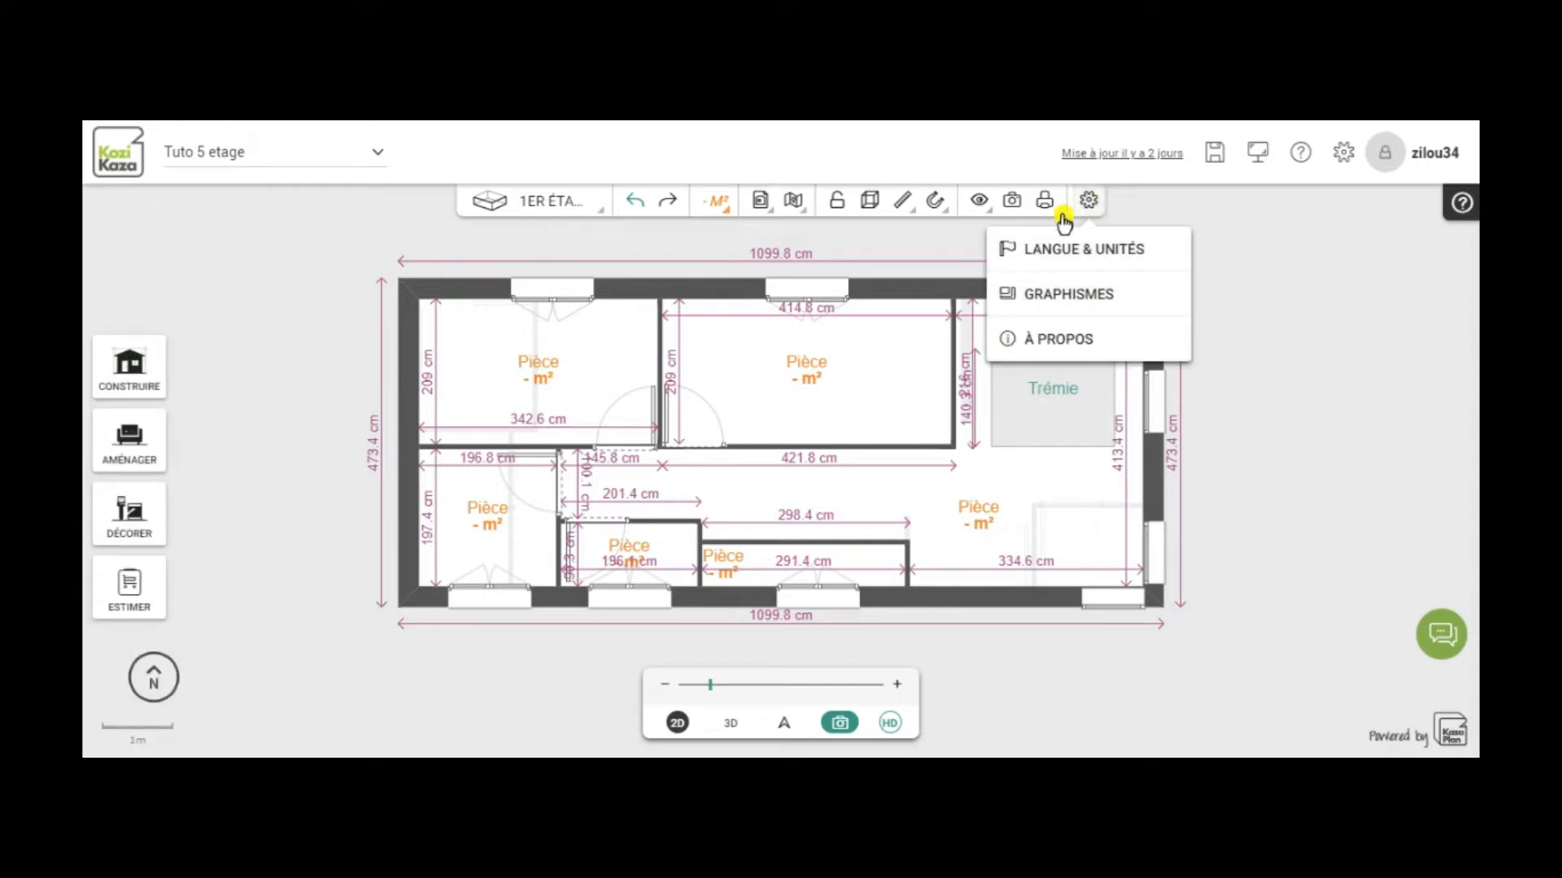
{"action": "left_click", "coordinate": [1066, 252]}
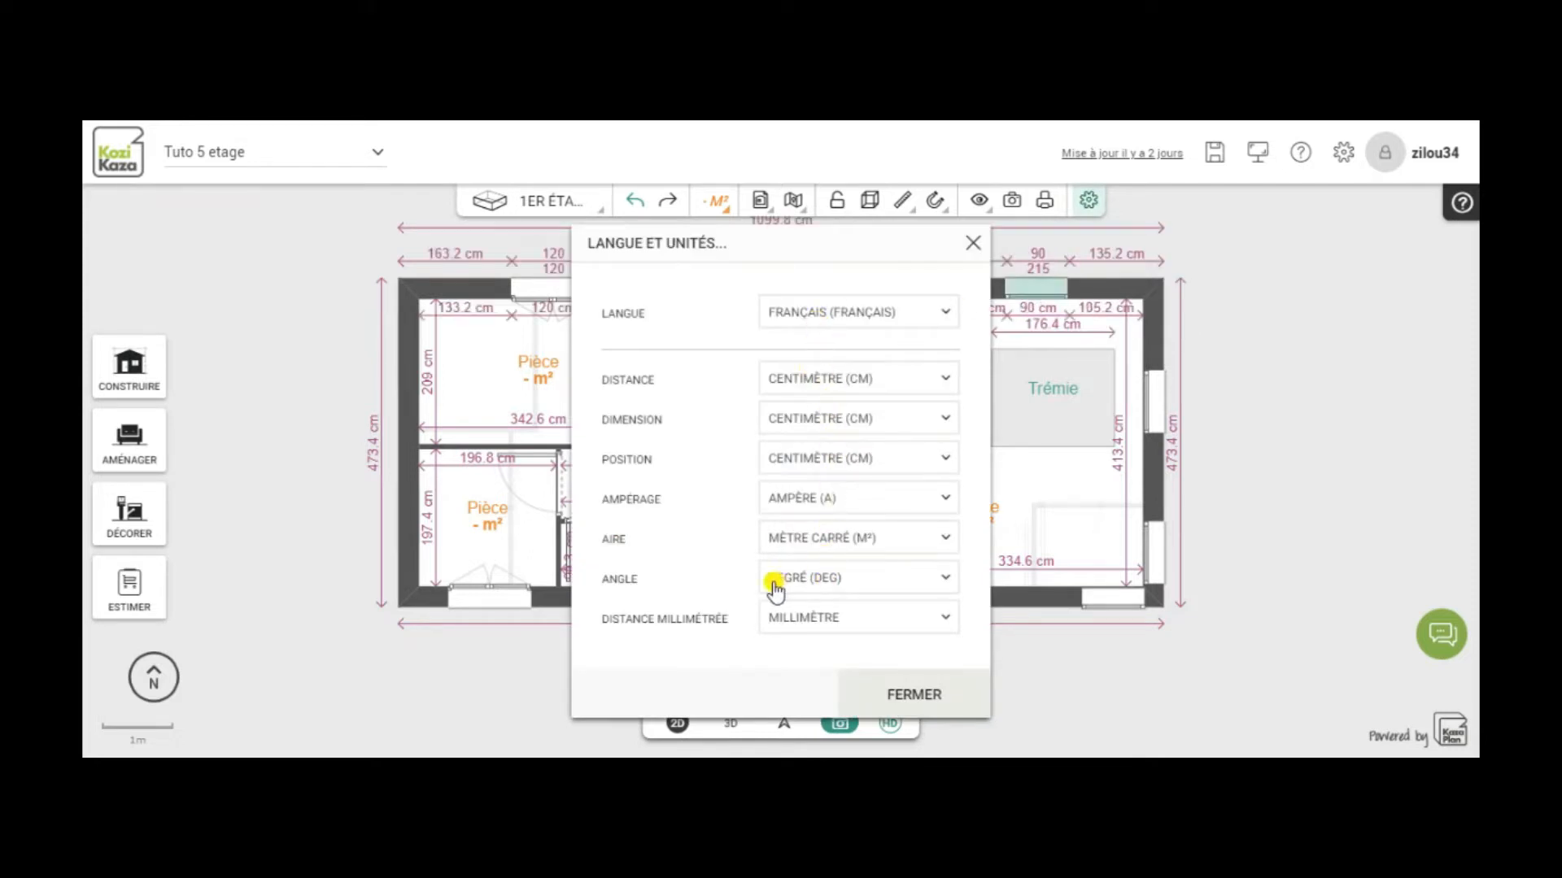
{"action": "left_click", "coordinate": [943, 579]}
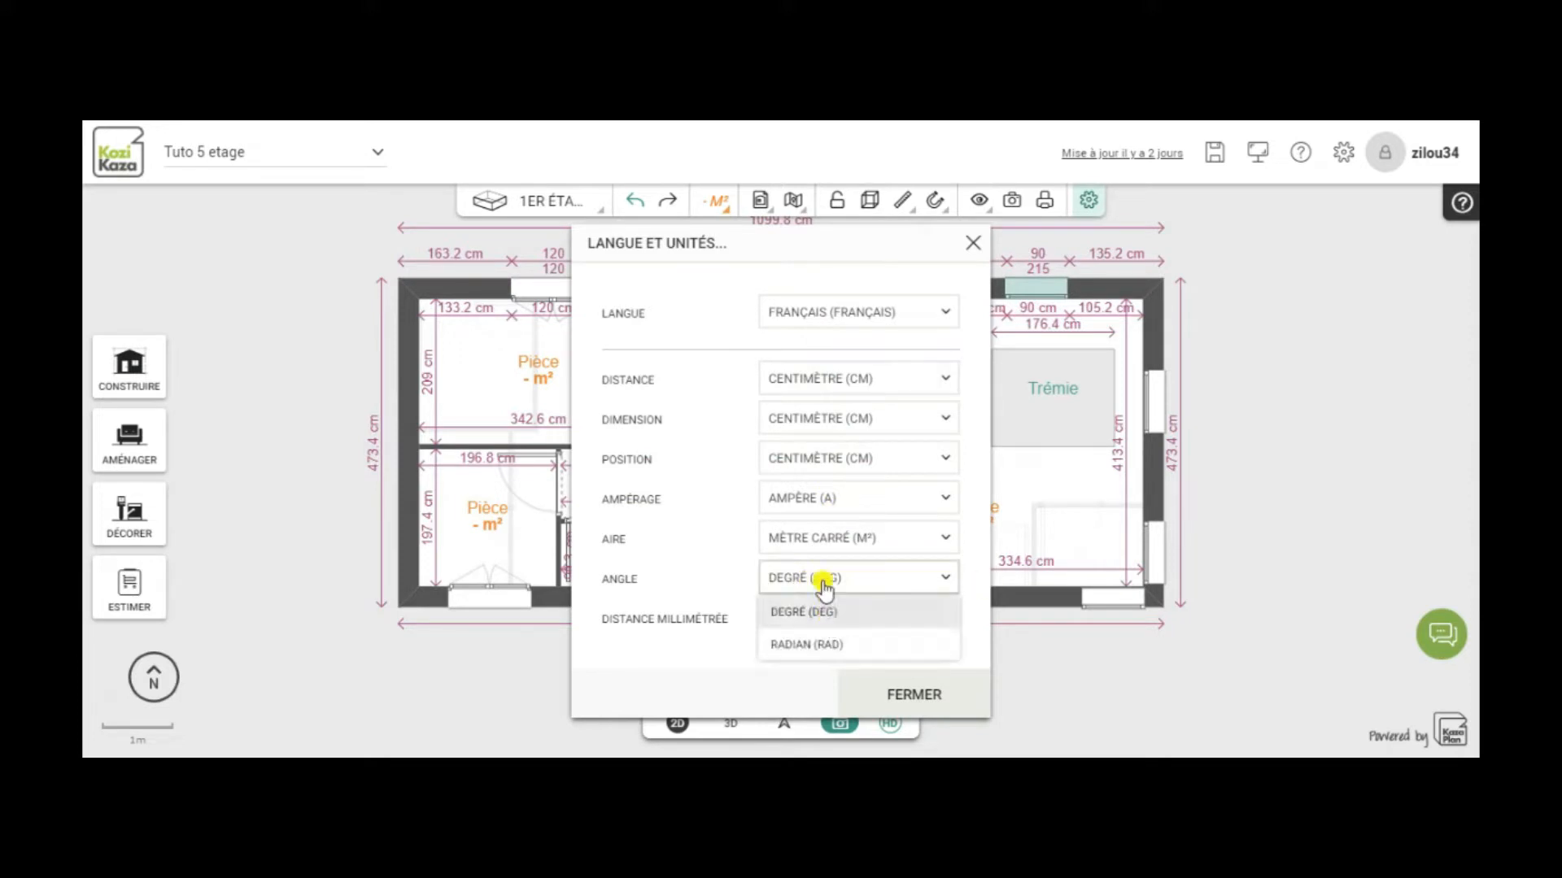
{"action": "left_click", "coordinate": [812, 612]}
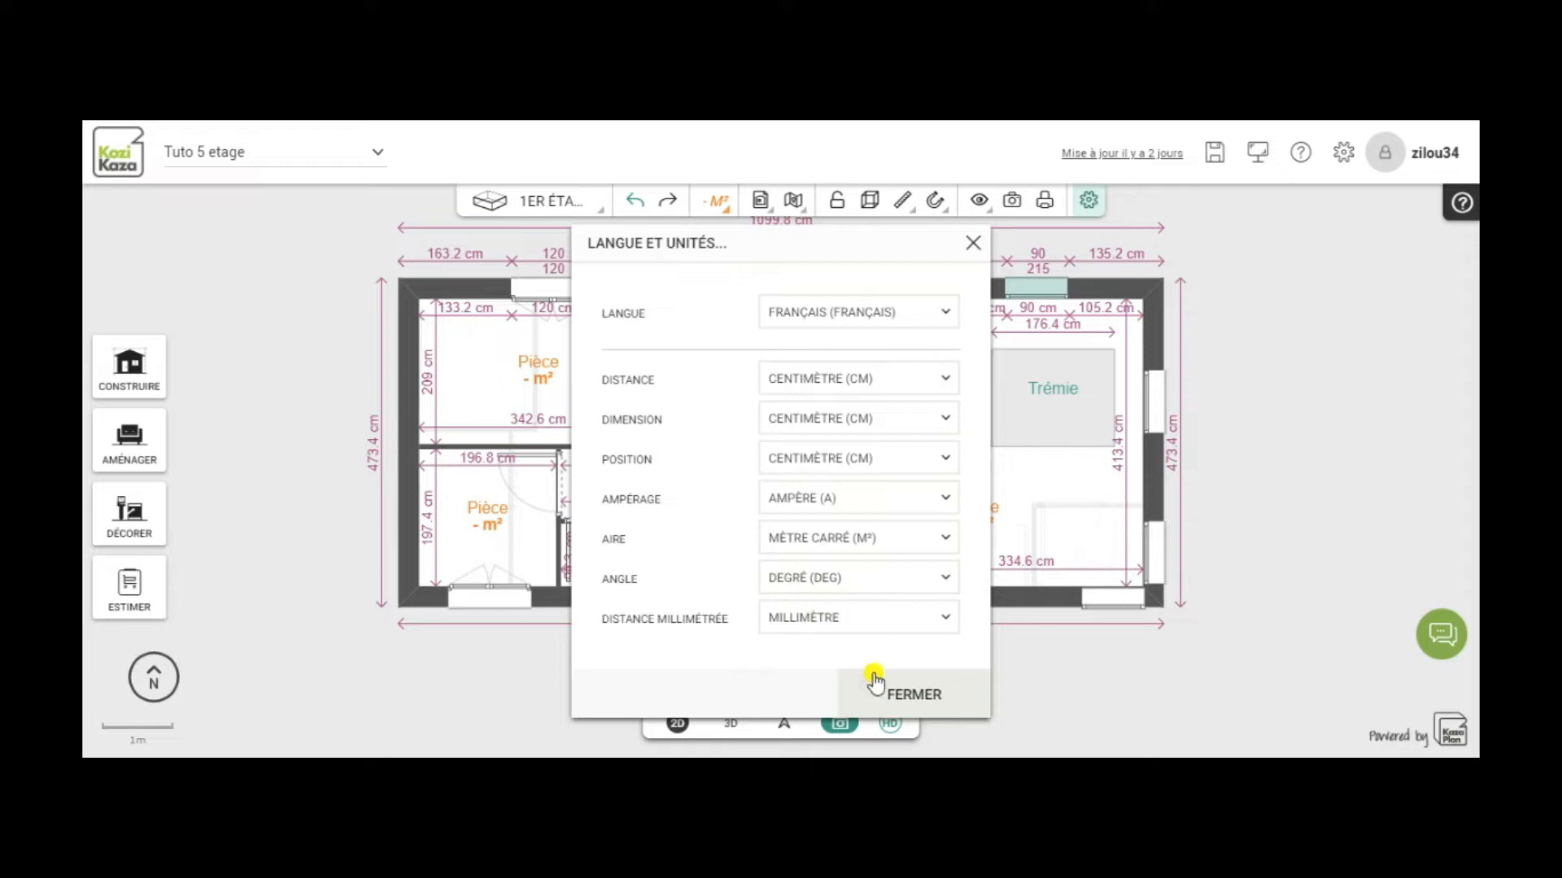
{"action": "left_click", "coordinate": [917, 698]}
Step: Check the trémie's edges on the plan and review the angle unit in the language and units settings
{"action": "left_click", "coordinate": [1033, 358]}
{"action": "left_click_drag", "start_coordinate": [1033, 358], "coordinate": [995, 353]}
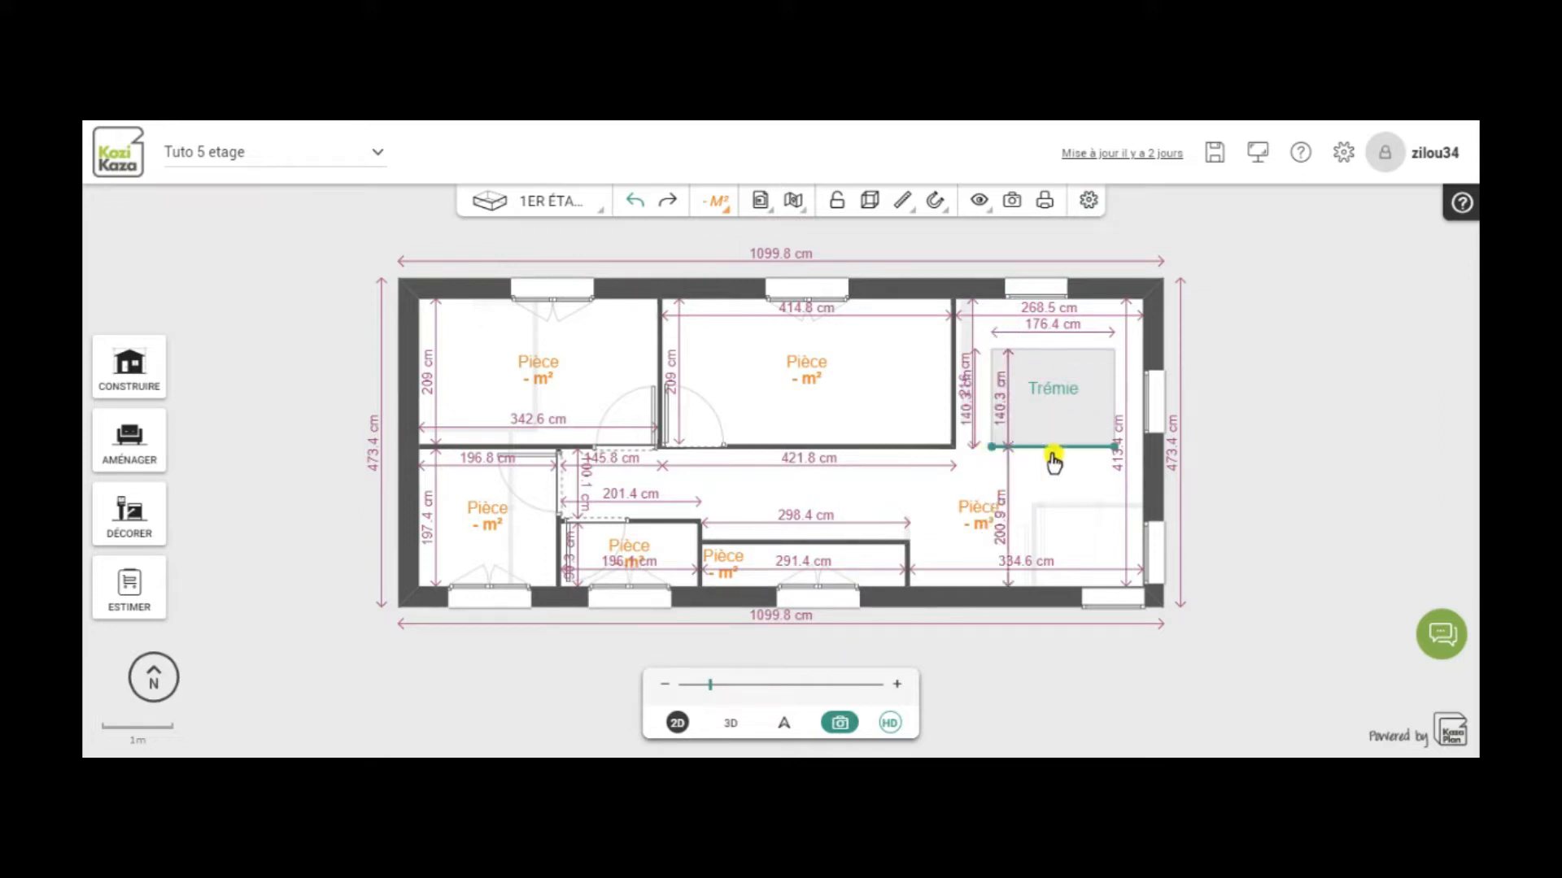
{"action": "left_click", "coordinate": [1090, 203]}
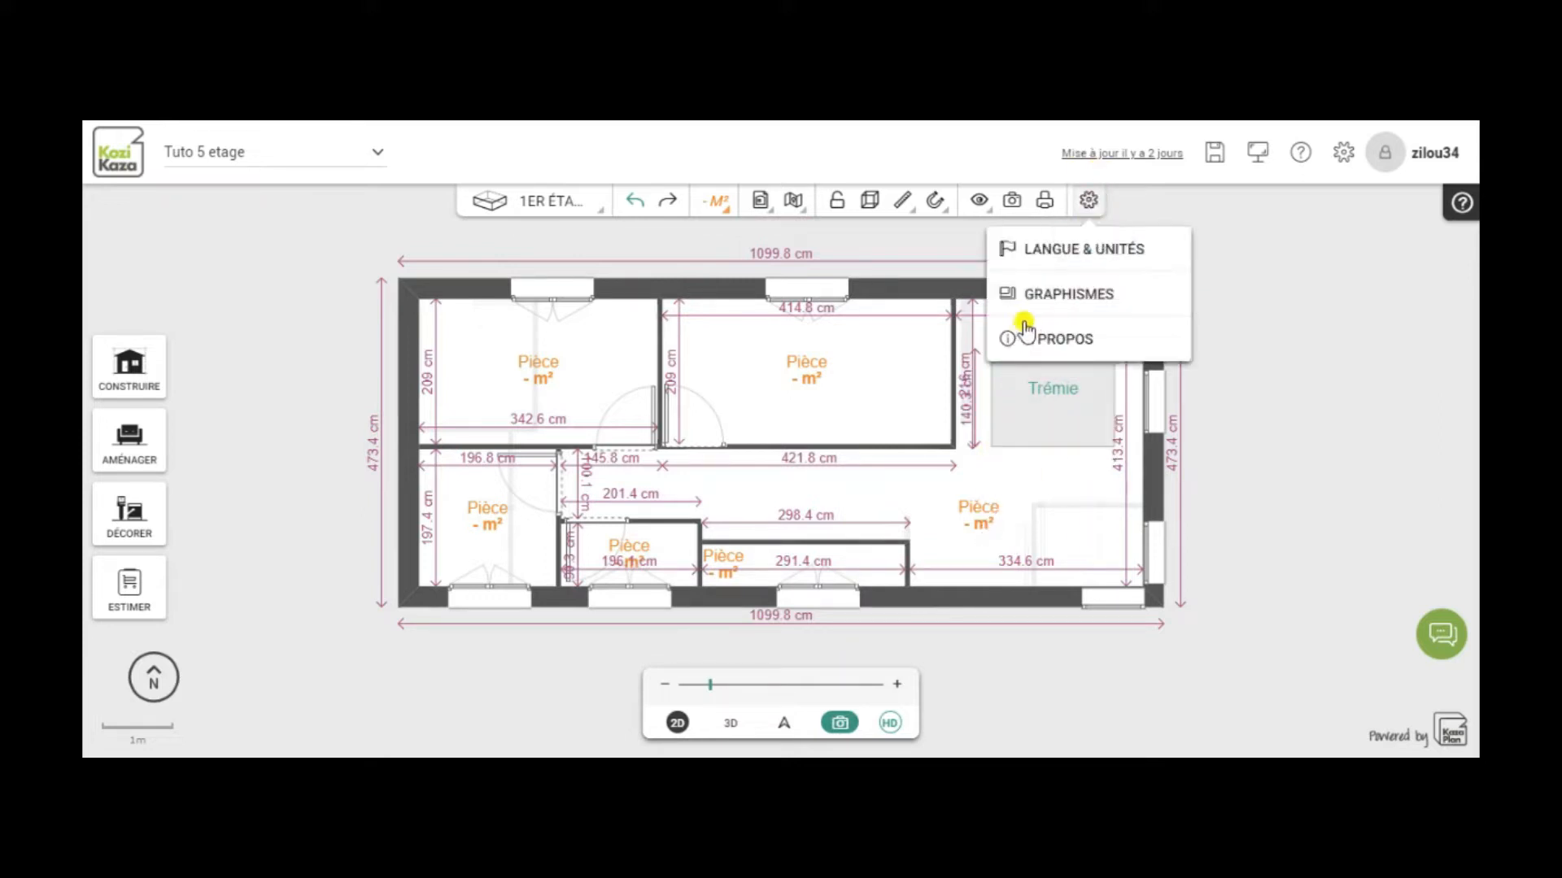
{"action": "left_click", "coordinate": [1009, 247]}
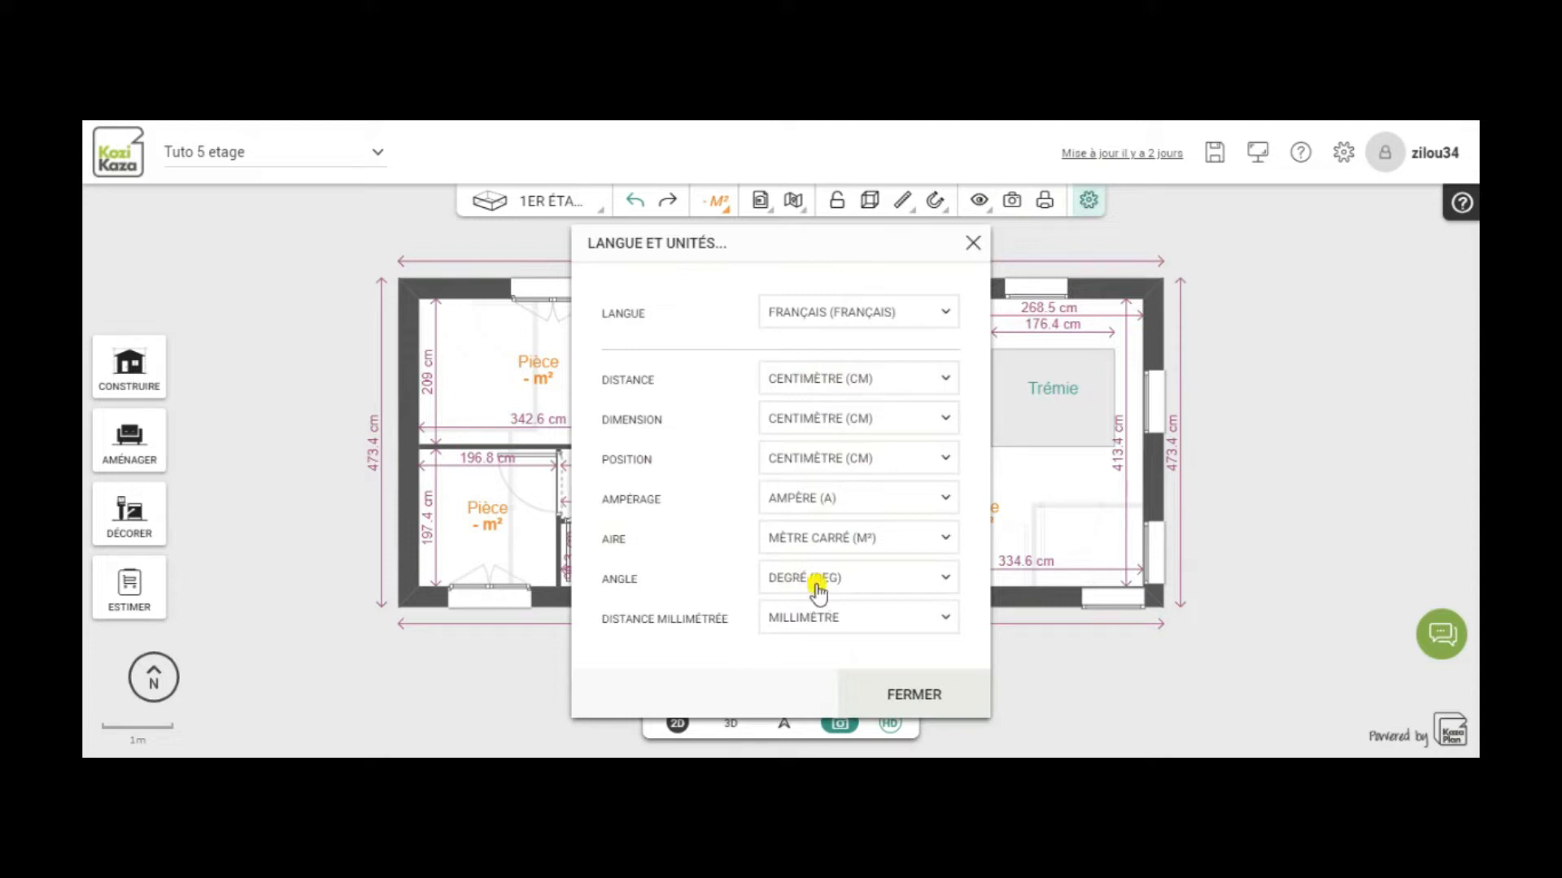
{"action": "left_click", "coordinate": [974, 242]}
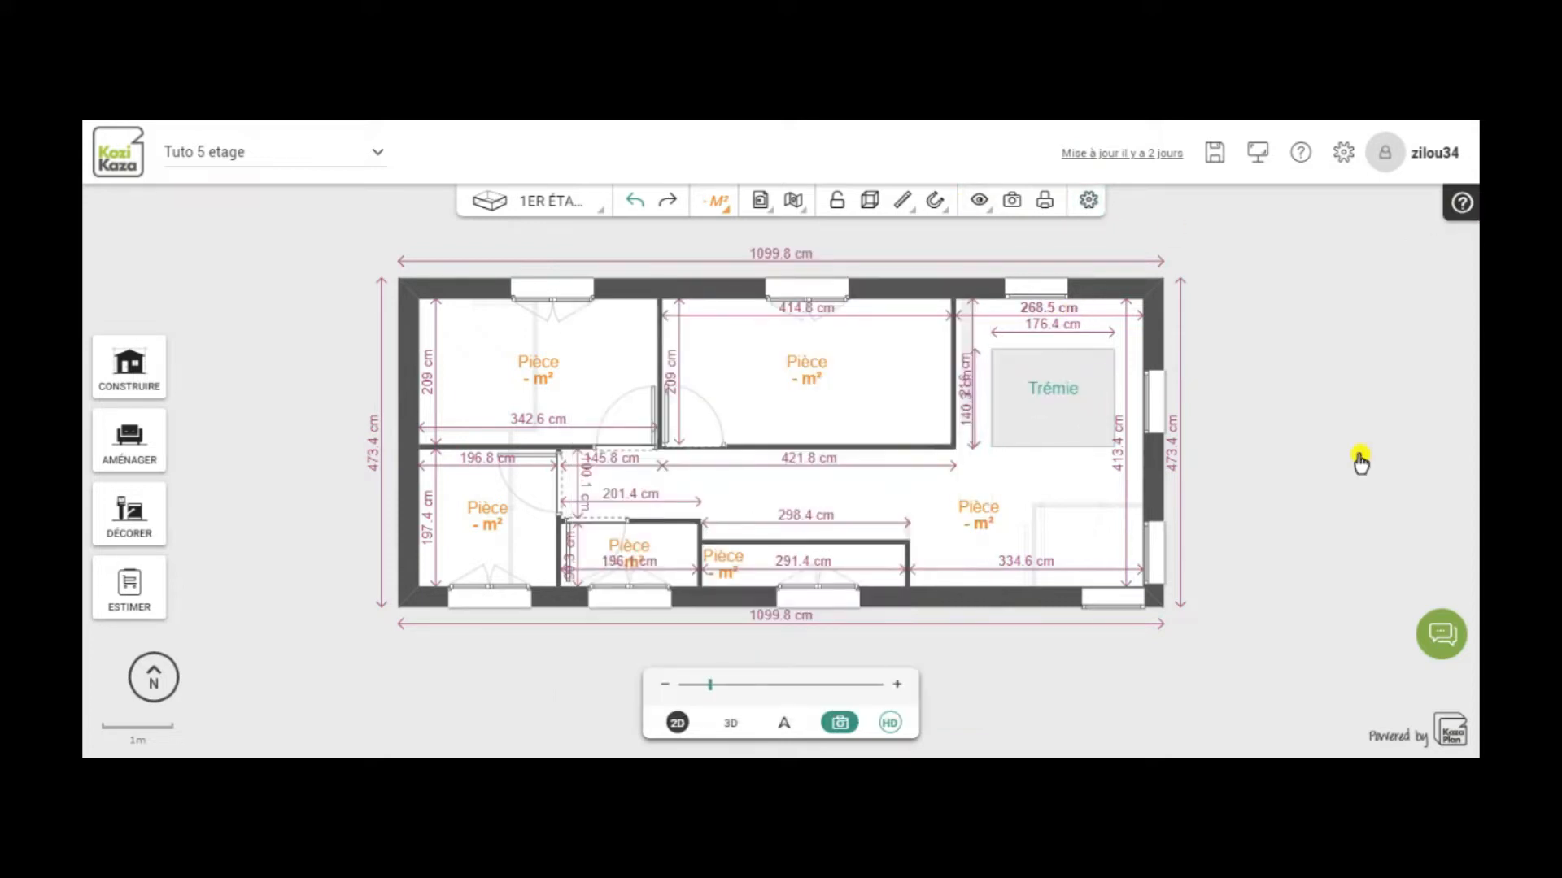
Step: Move the trémie's upper edge out to the north exterior wall, making the opening about 209 cm deep
{"action": "scroll", "coordinate": [1317, 412], "scroll_direction": "up", "scroll_amount": 3}
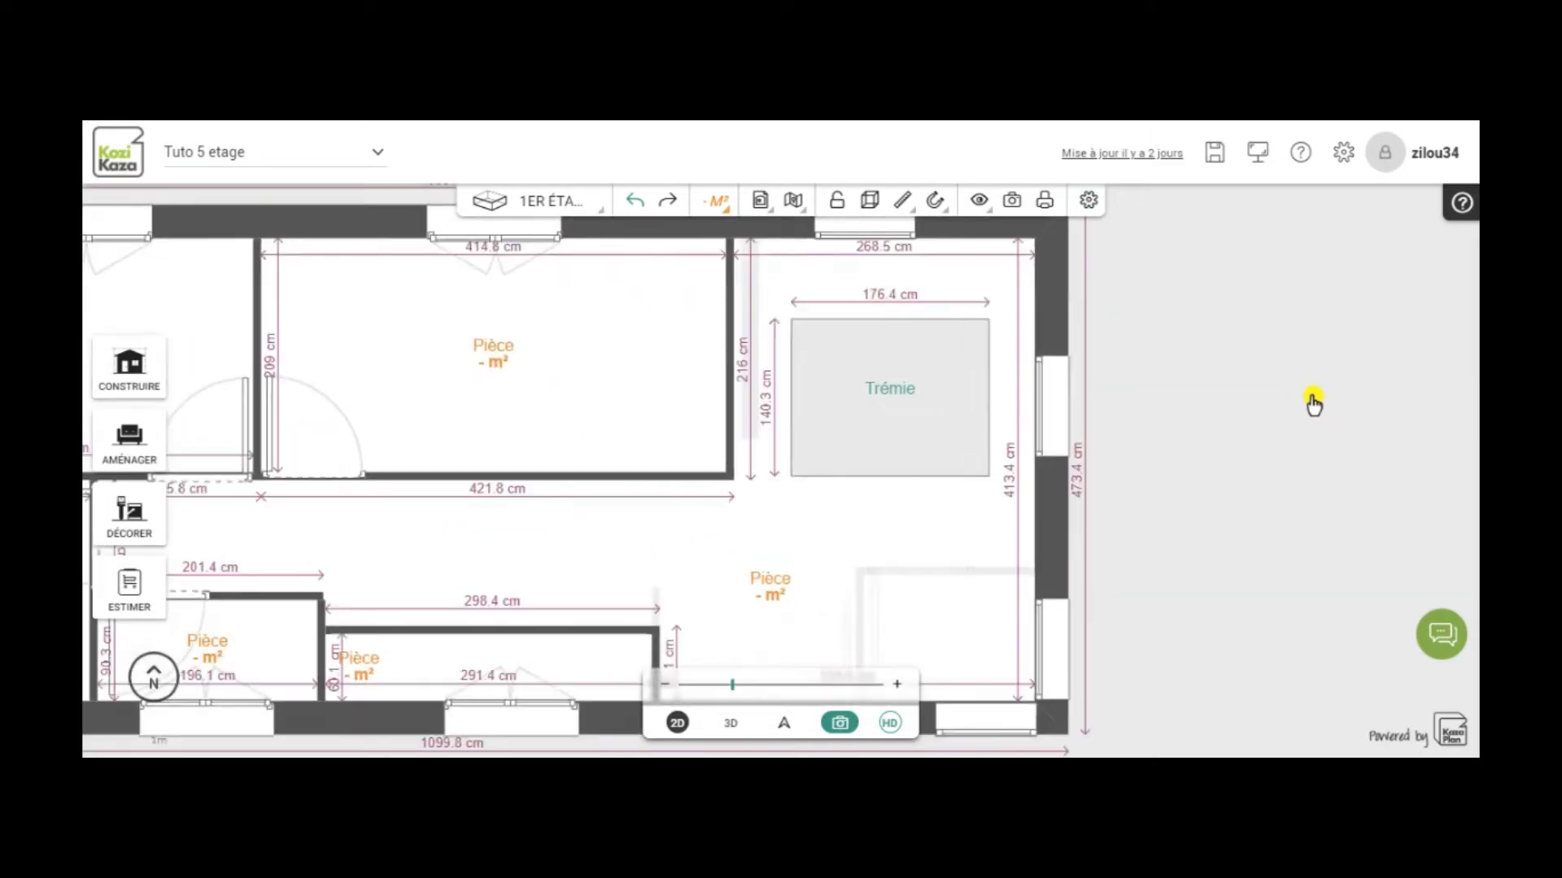
{"action": "left_click_drag", "start_coordinate": [1280, 340], "coordinate": [1287, 391]}
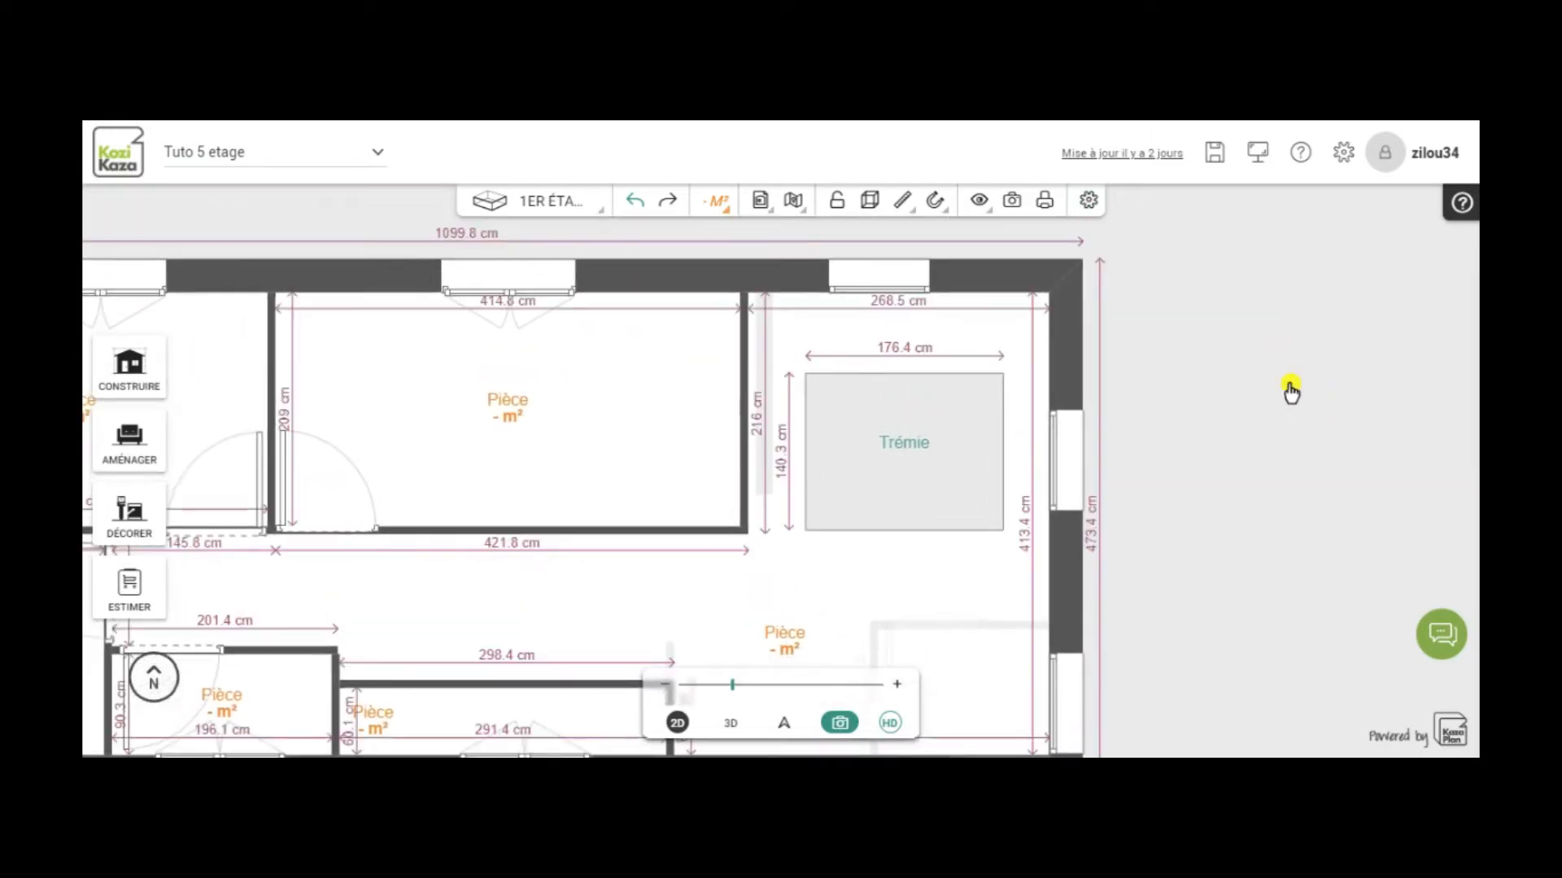
{"action": "scroll", "coordinate": [1291, 392], "scroll_direction": "up", "scroll_amount": 2}
{"action": "scroll", "coordinate": [1289, 391], "scroll_direction": "up", "scroll_amount": 1}
{"action": "scroll", "coordinate": [1243, 394], "scroll_direction": "up", "scroll_amount": 1}
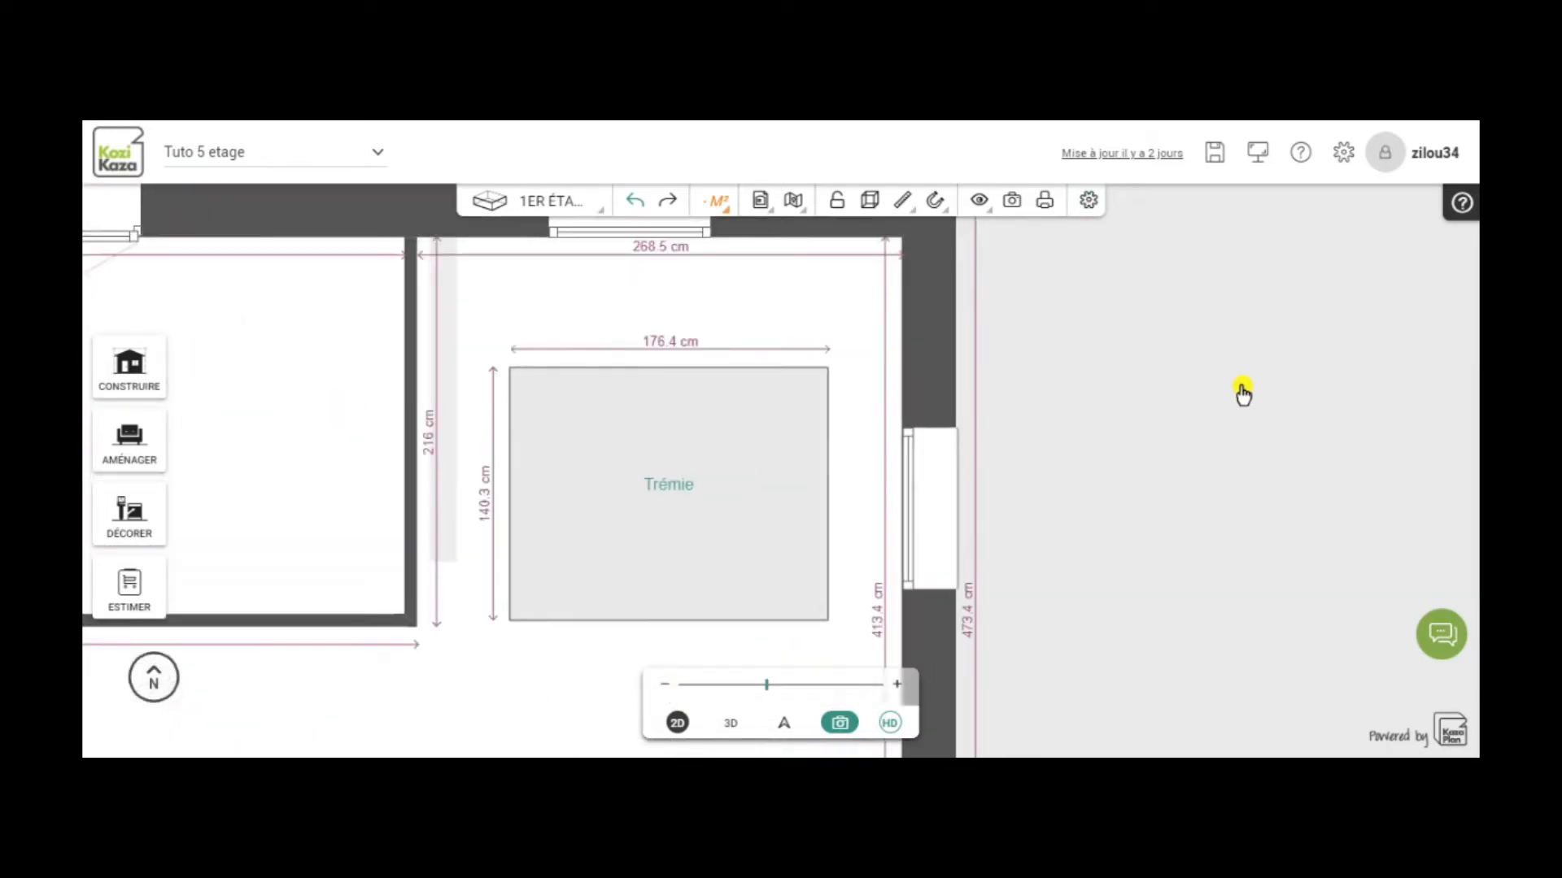
{"action": "left_click_drag", "start_coordinate": [1098, 360], "coordinate": [1234, 363]}
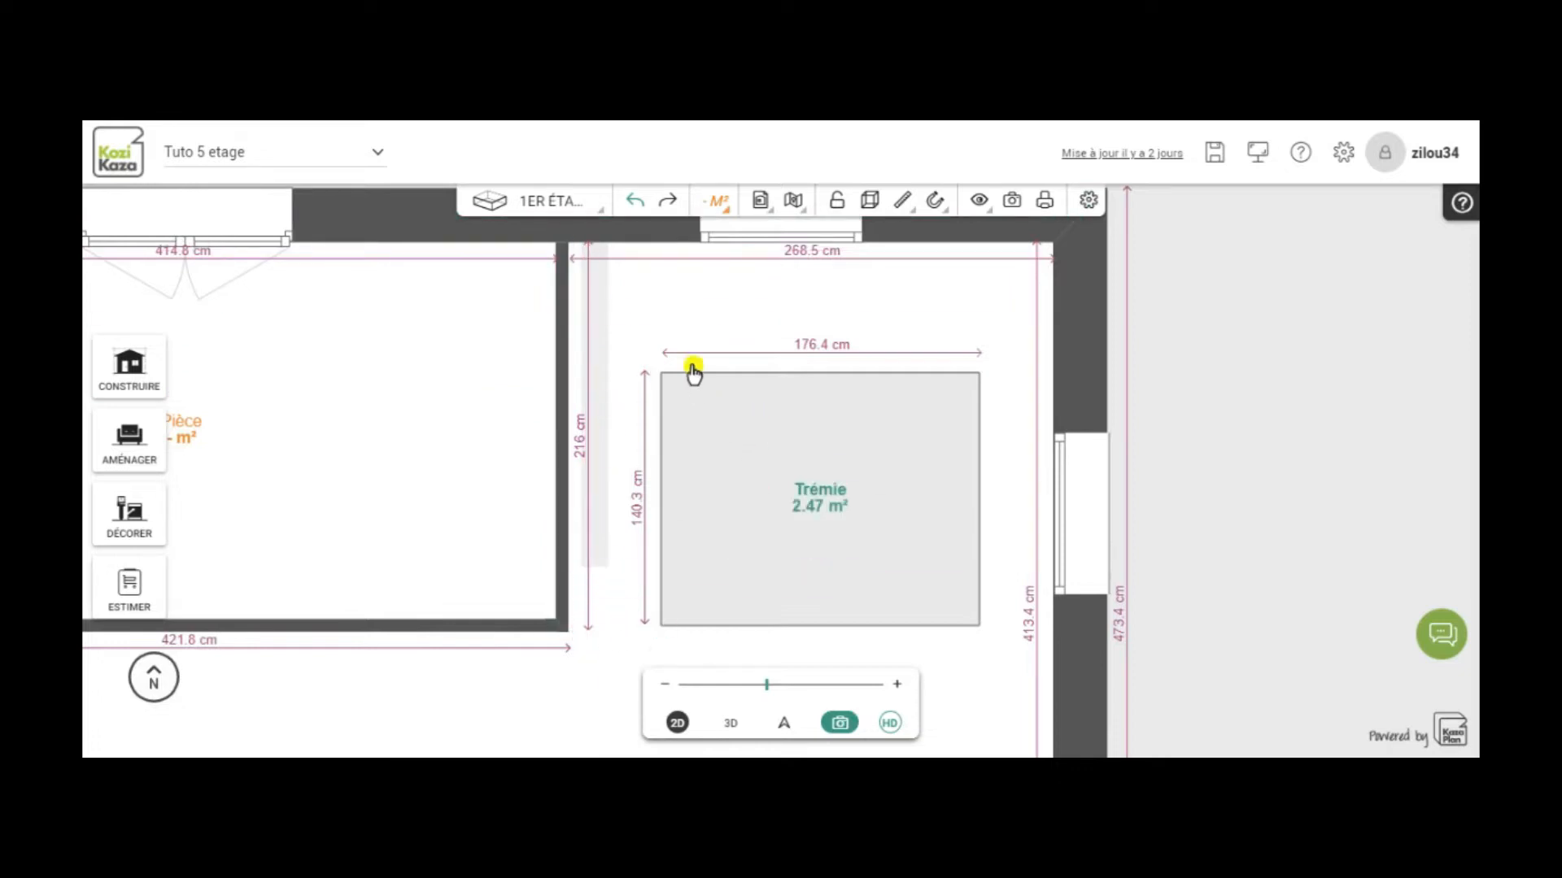
{"action": "left_click", "coordinate": [779, 373]}
{"action": "left_click_drag", "start_coordinate": [779, 374], "coordinate": [769, 257]}
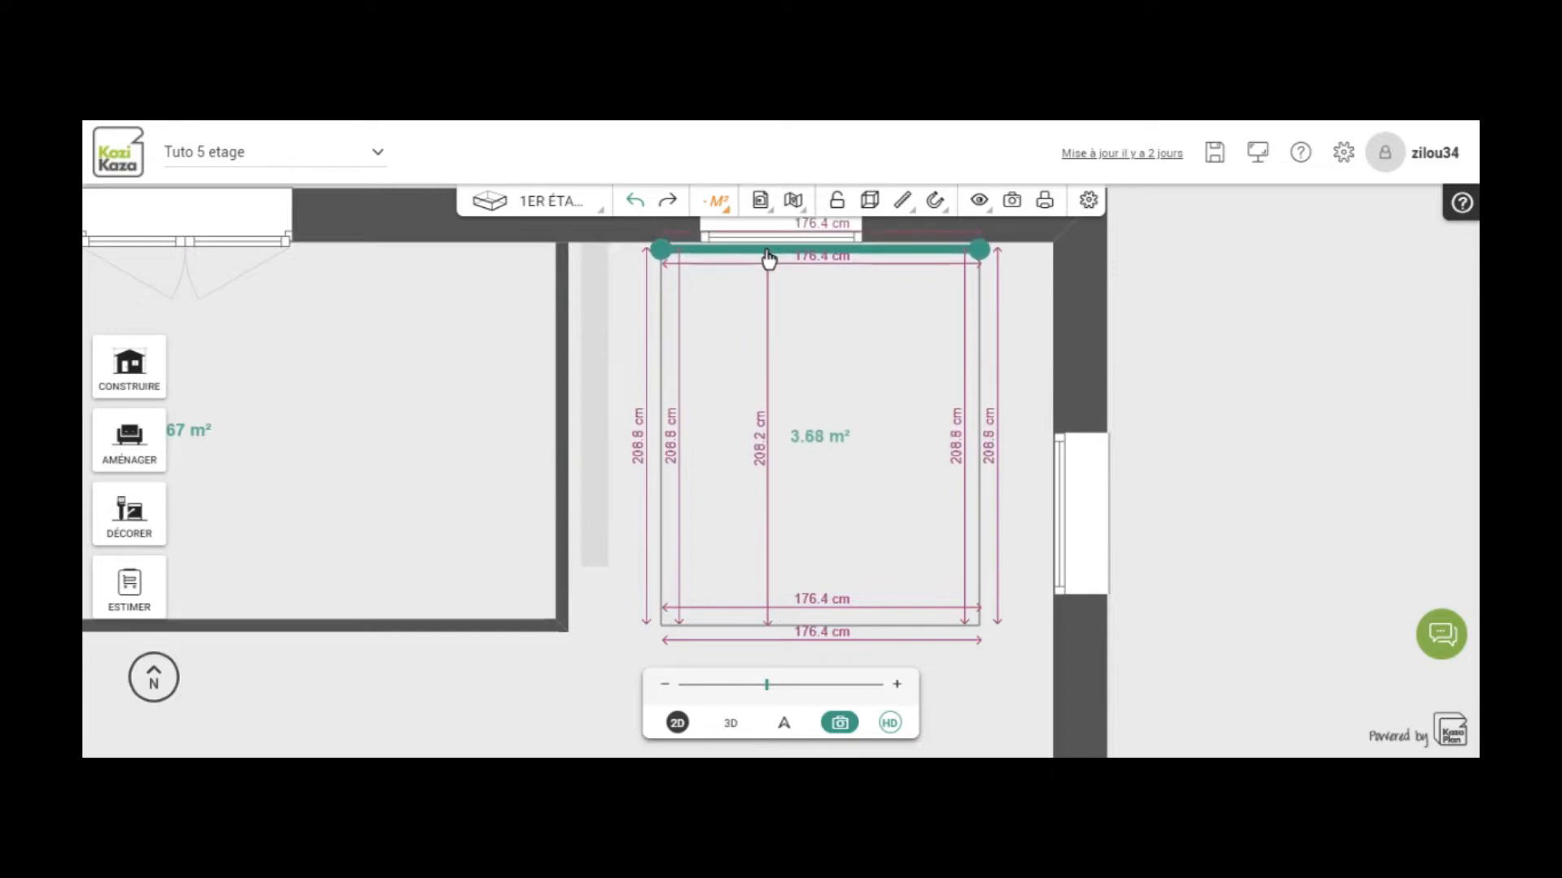
Step: Extend the trémie's right and left edges to the adjacent walls, making the opening about 259 cm wide
{"action": "left_click", "coordinate": [981, 438]}
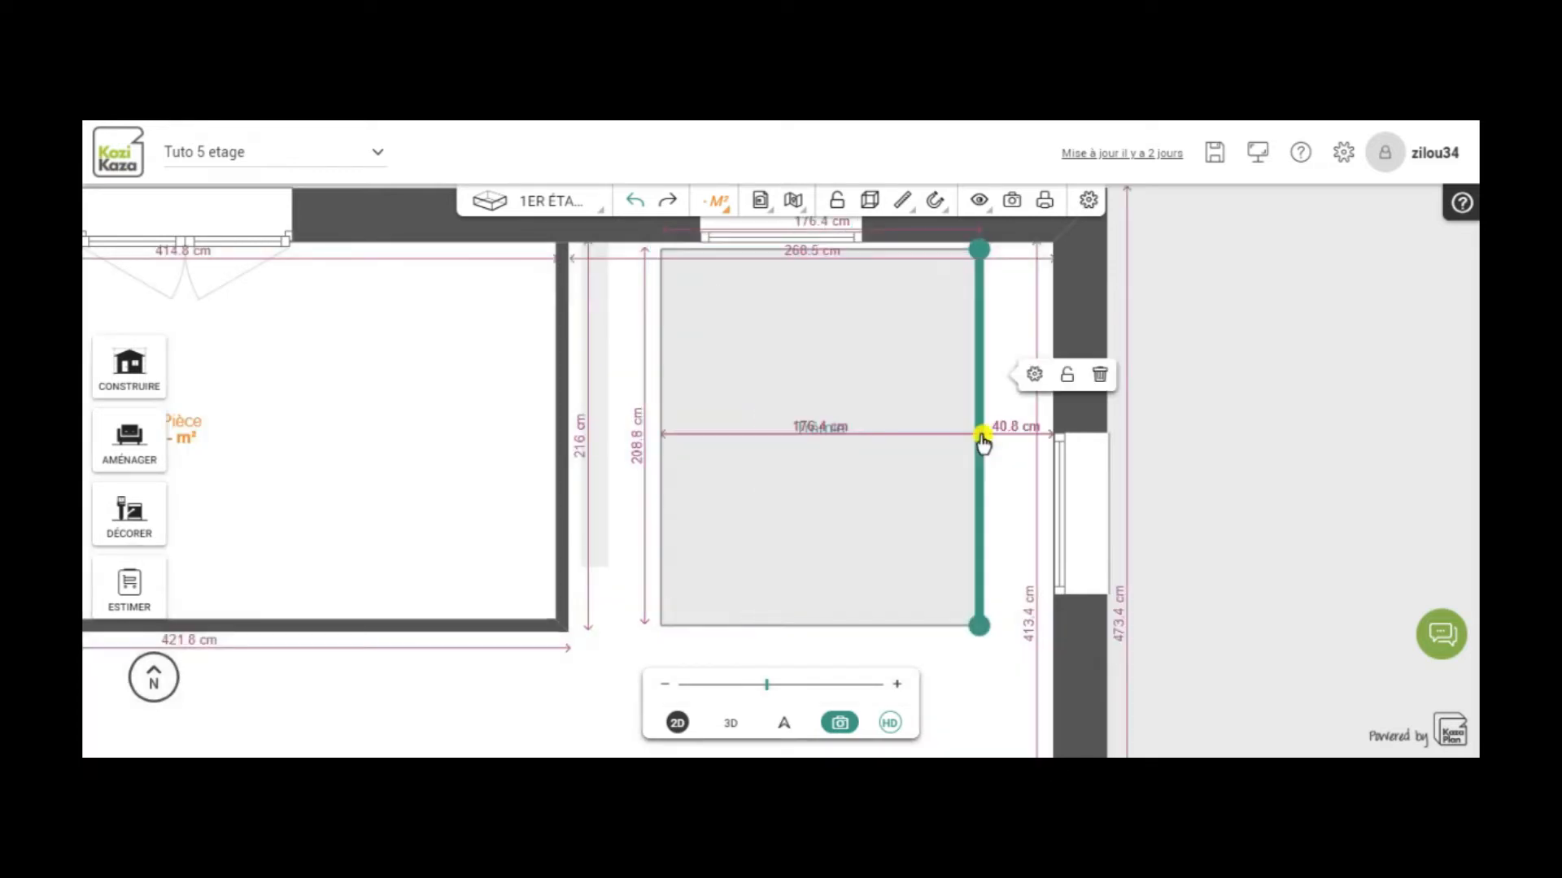
{"action": "left_click_drag", "start_coordinate": [982, 439], "coordinate": [1047, 444]}
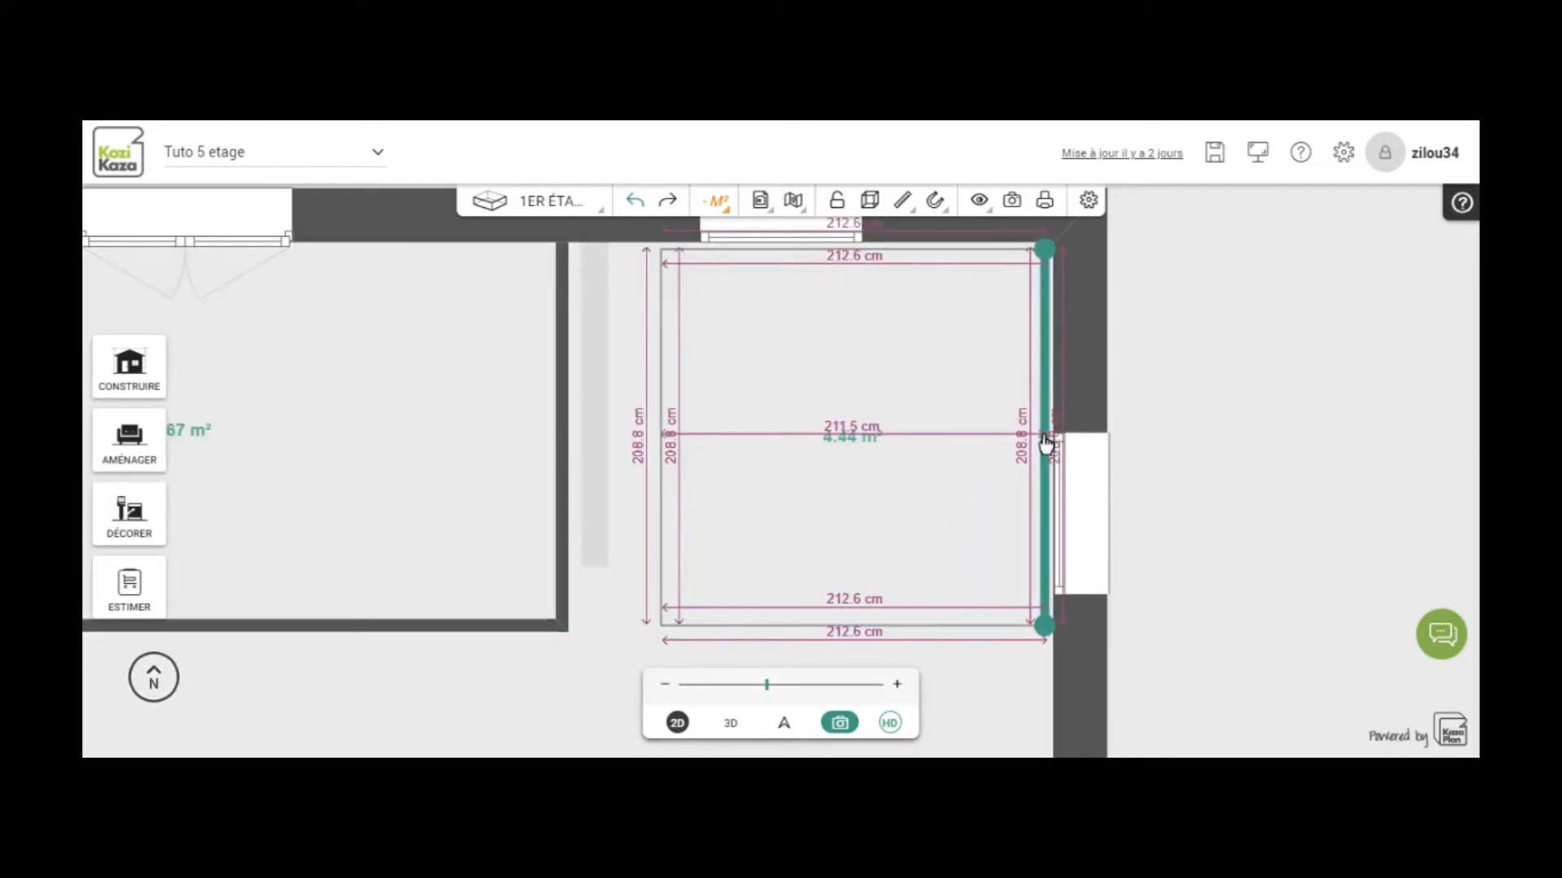
{"action": "left_click", "coordinate": [655, 438]}
{"action": "left_click_drag", "start_coordinate": [660, 445], "coordinate": [577, 448]}
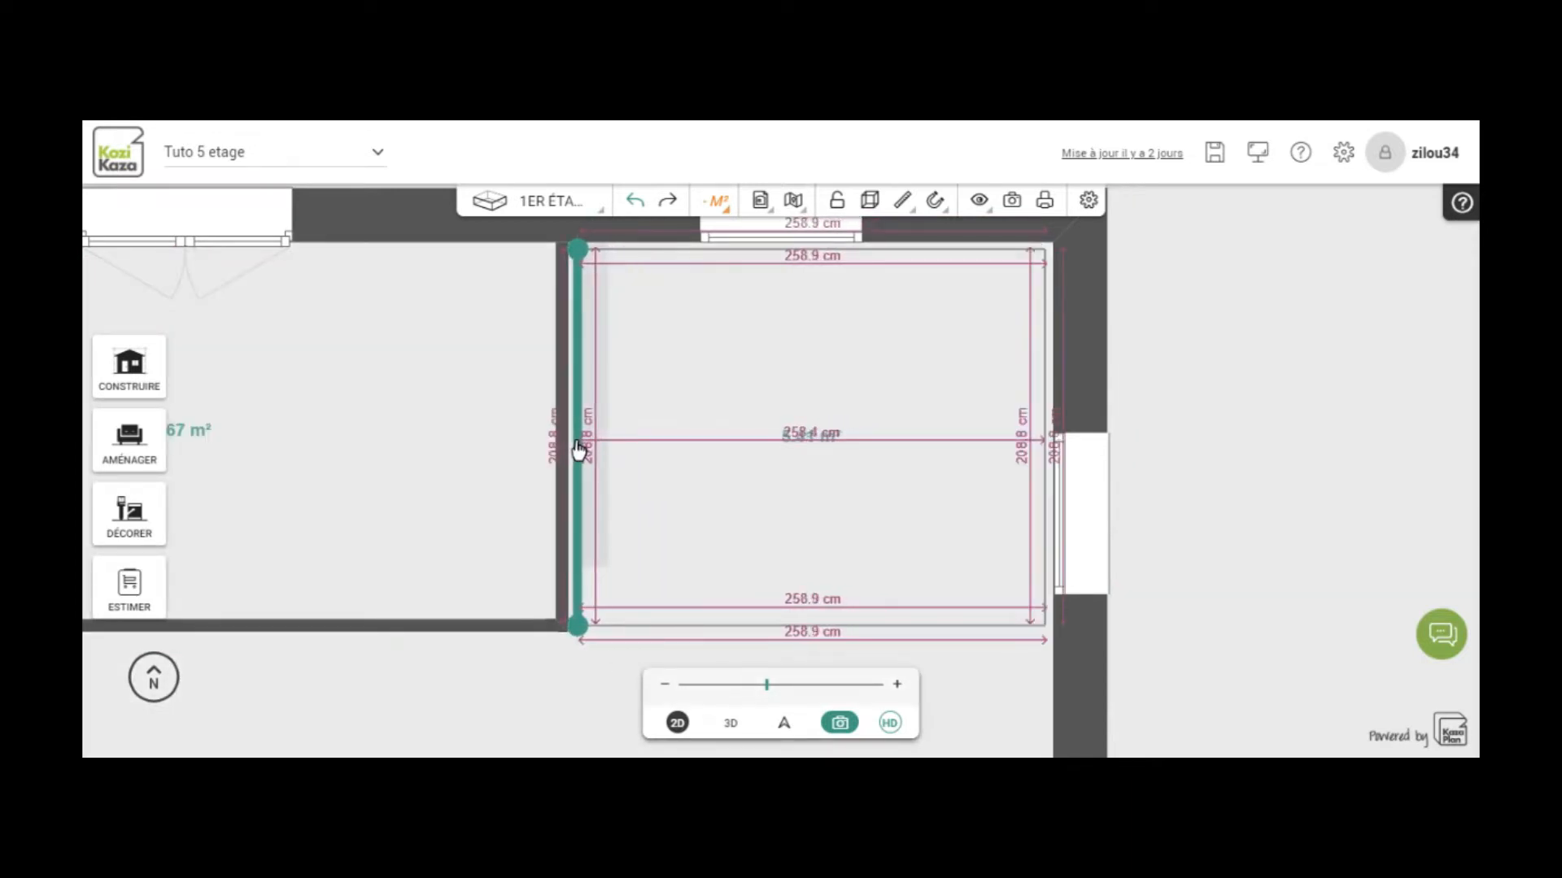
{"action": "left_click_drag", "start_coordinate": [581, 446], "coordinate": [582, 440]}
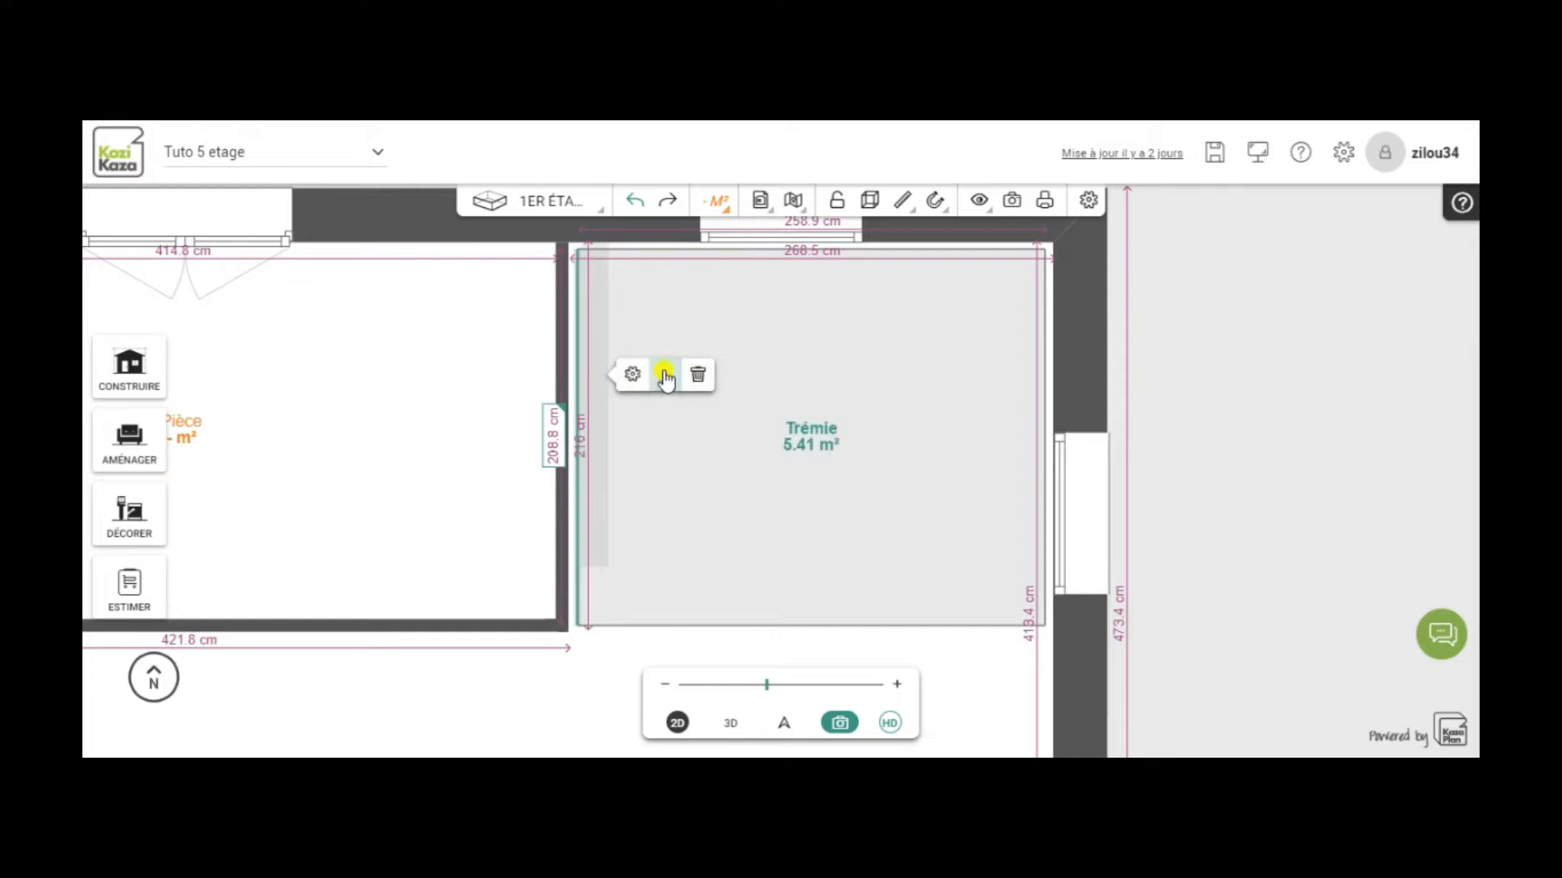
Step: Lock the trémie's lower edge and its right edge beside the east exterior wall
{"action": "left_click", "coordinate": [765, 625]}
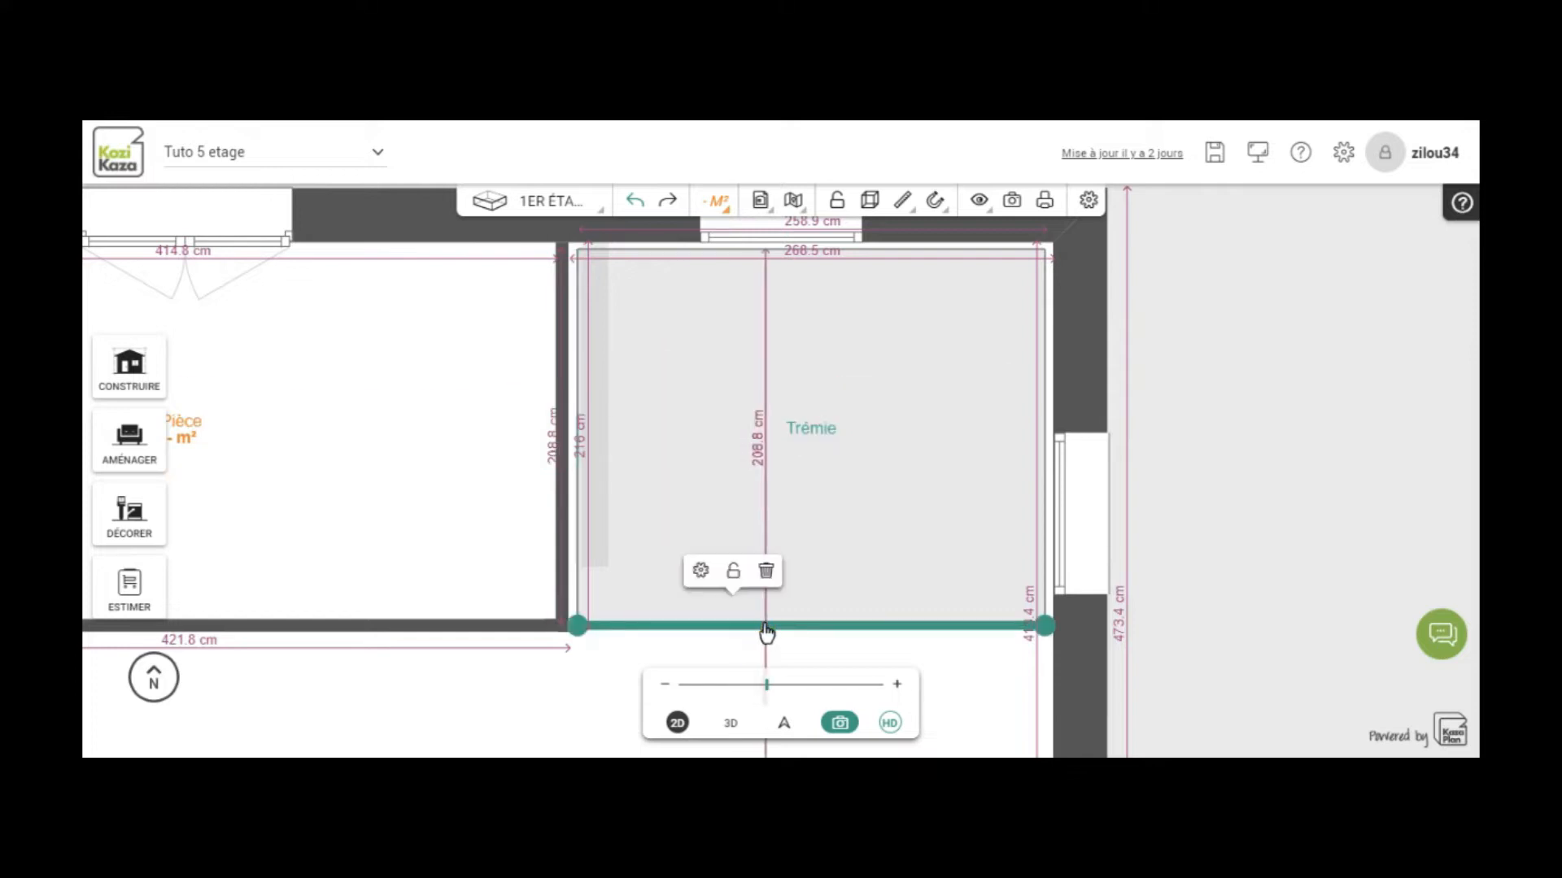
{"action": "left_click", "coordinate": [733, 573]}
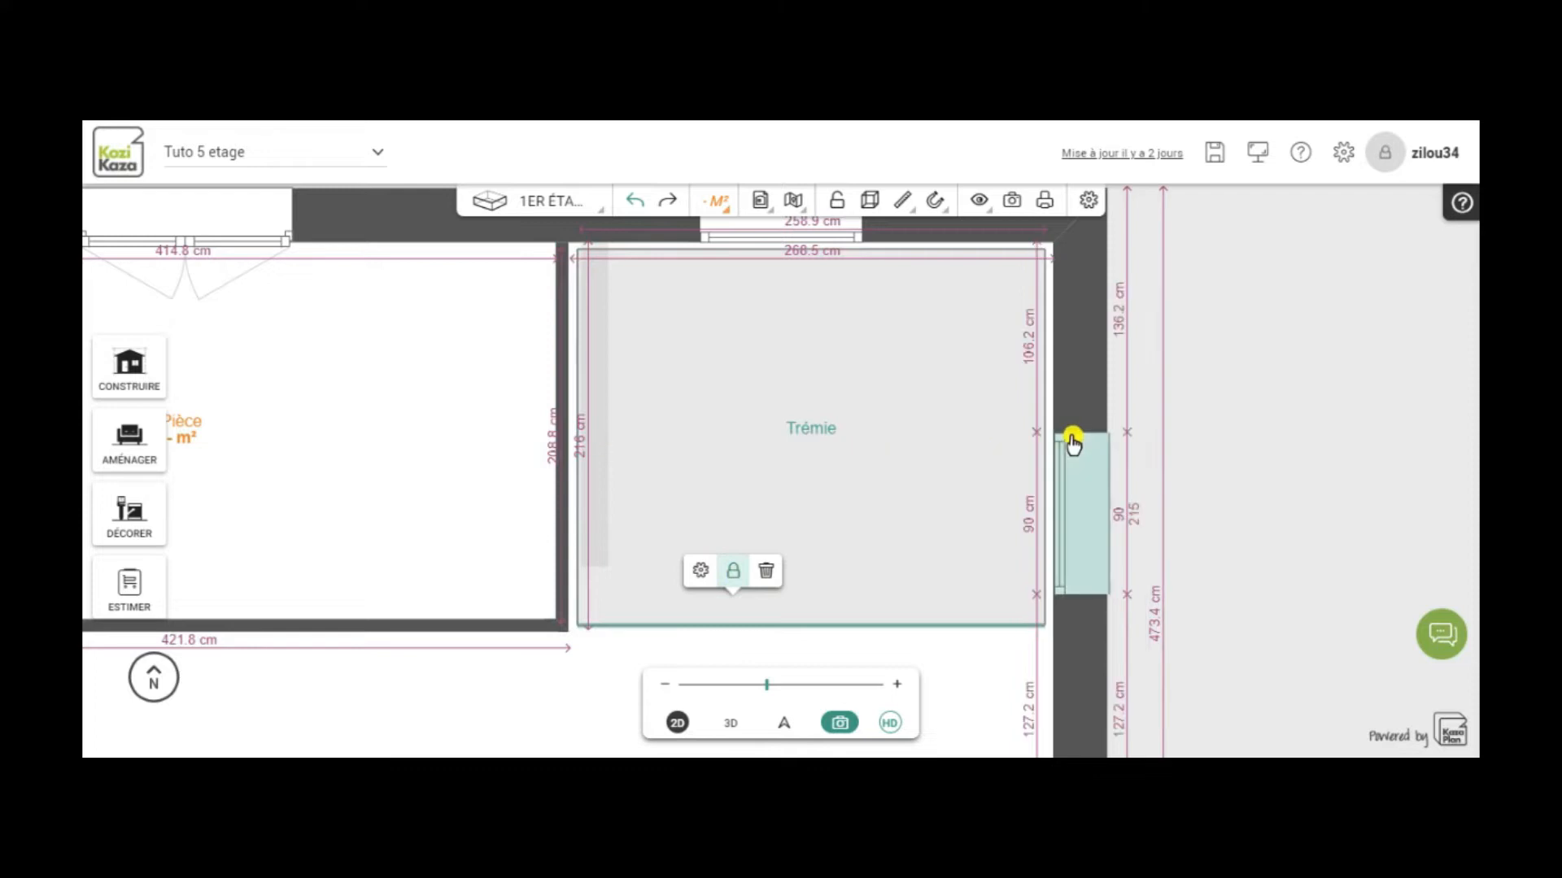
{"action": "left_click", "coordinate": [1043, 435]}
{"action": "left_click", "coordinate": [1133, 375]}
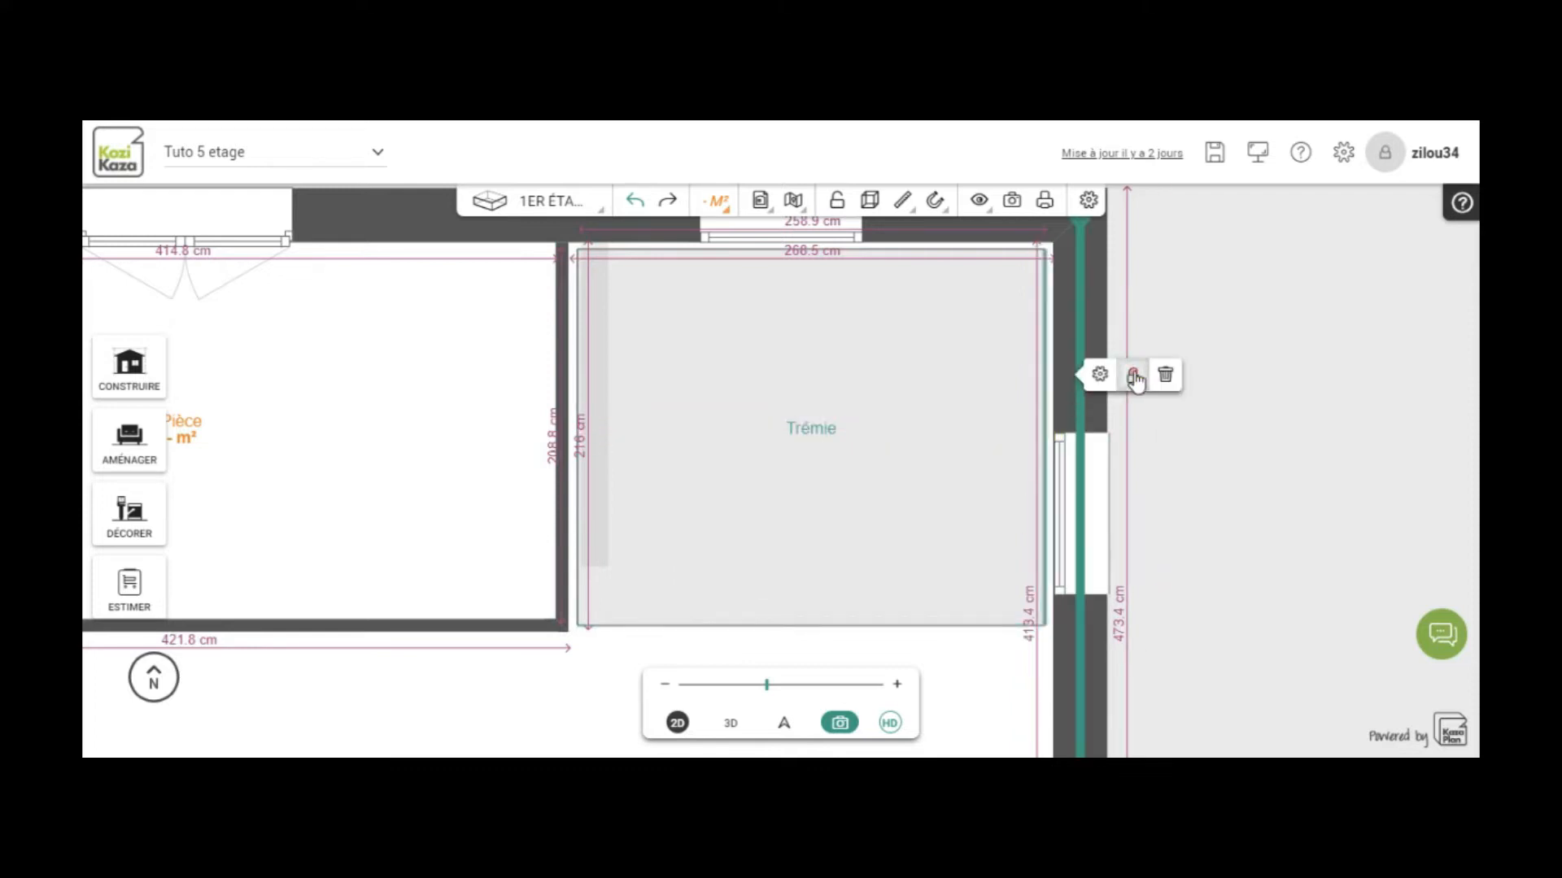
Step: Lock the trémie's upper edge along the north exterior wall
{"action": "left_click", "coordinate": [936, 254]}
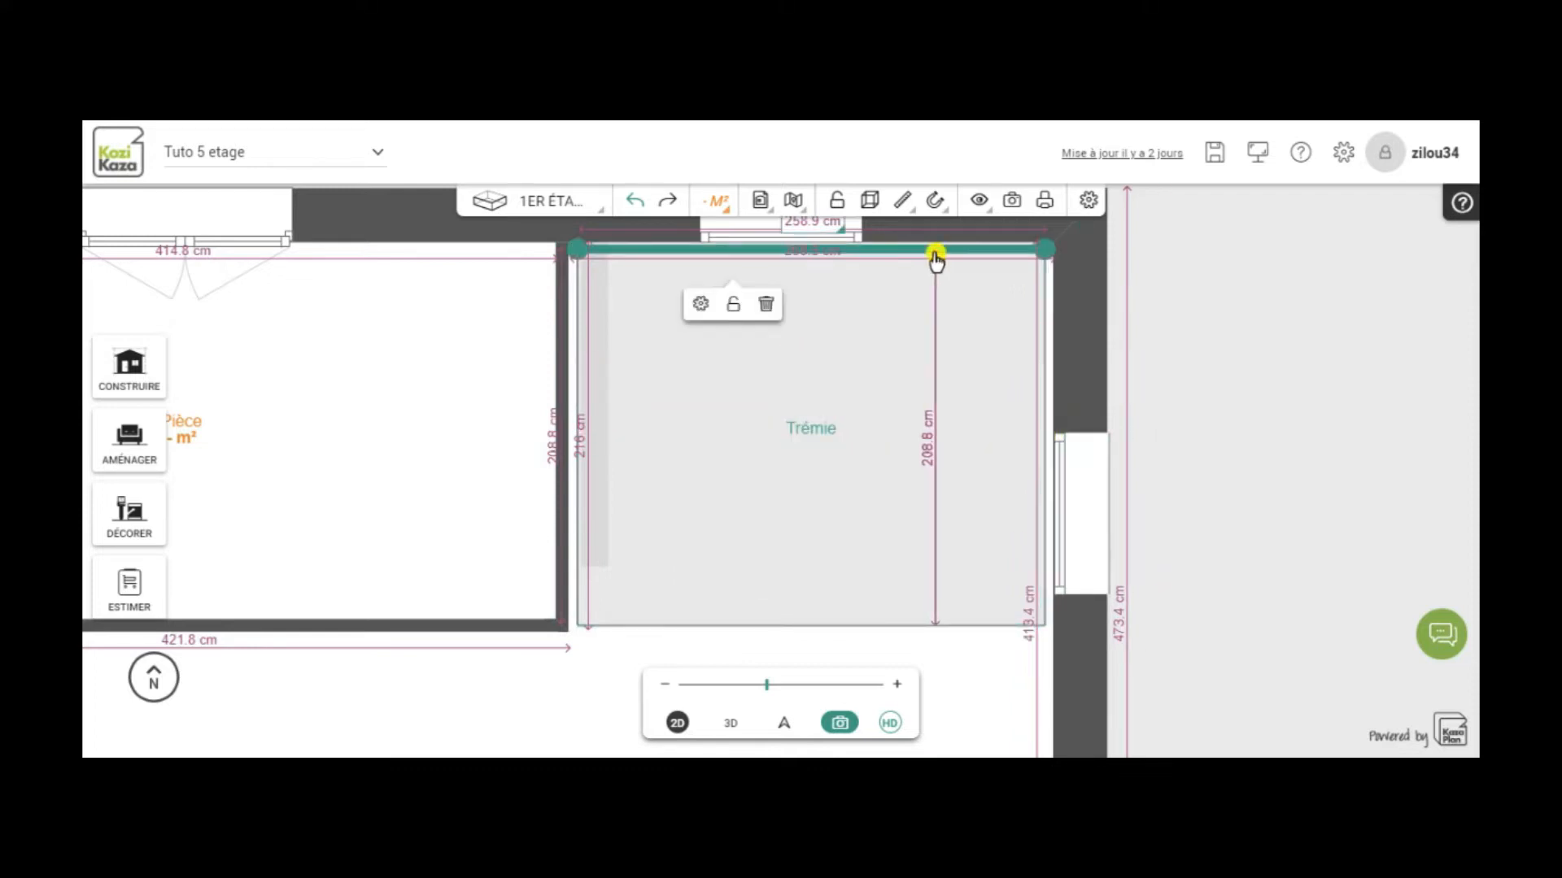
{"action": "left_click", "coordinate": [733, 307]}
{"action": "scroll", "coordinate": [1269, 516], "scroll_direction": "down", "scroll_amount": 5}
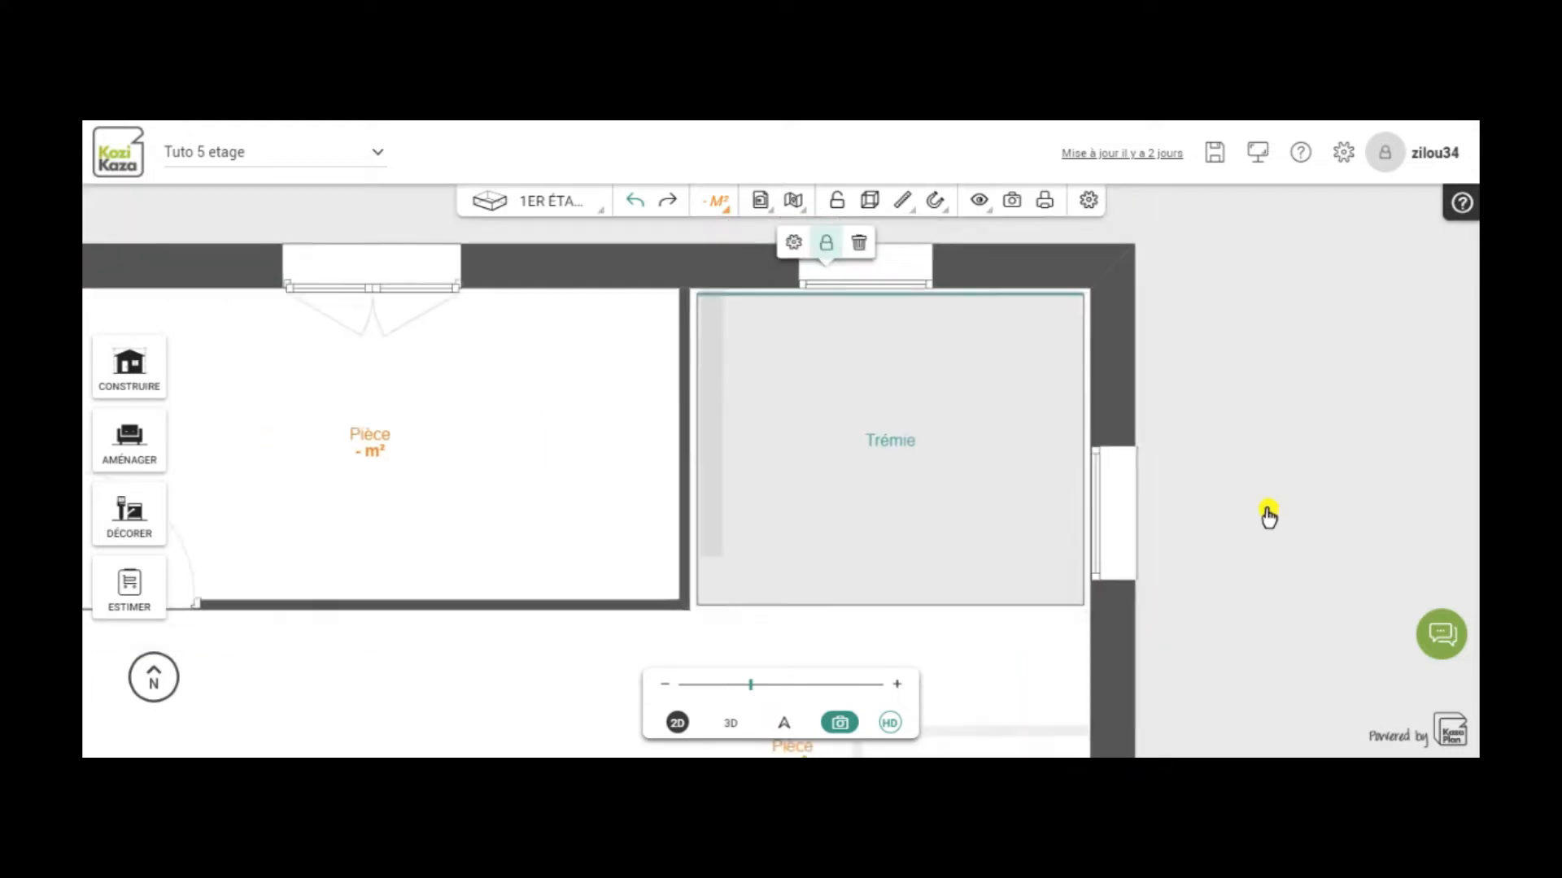
{"action": "left_click_drag", "start_coordinate": [1335, 502], "coordinate": [1342, 423]}
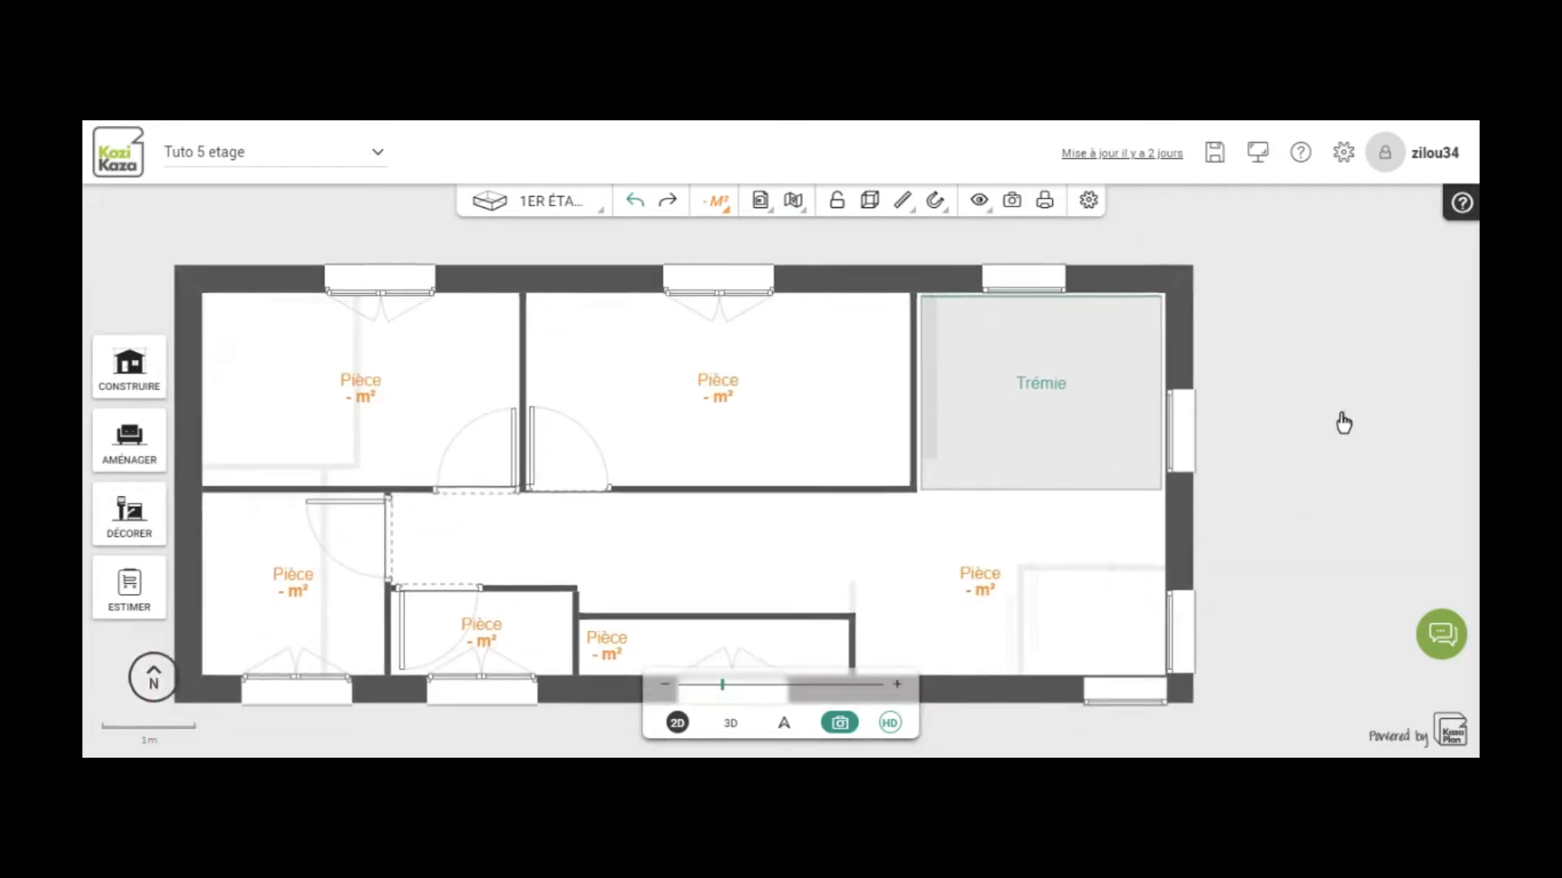
Step: Look over the ground floor (RDC) plan and return to the 1er étage plan
{"action": "left_click", "coordinate": [549, 213]}
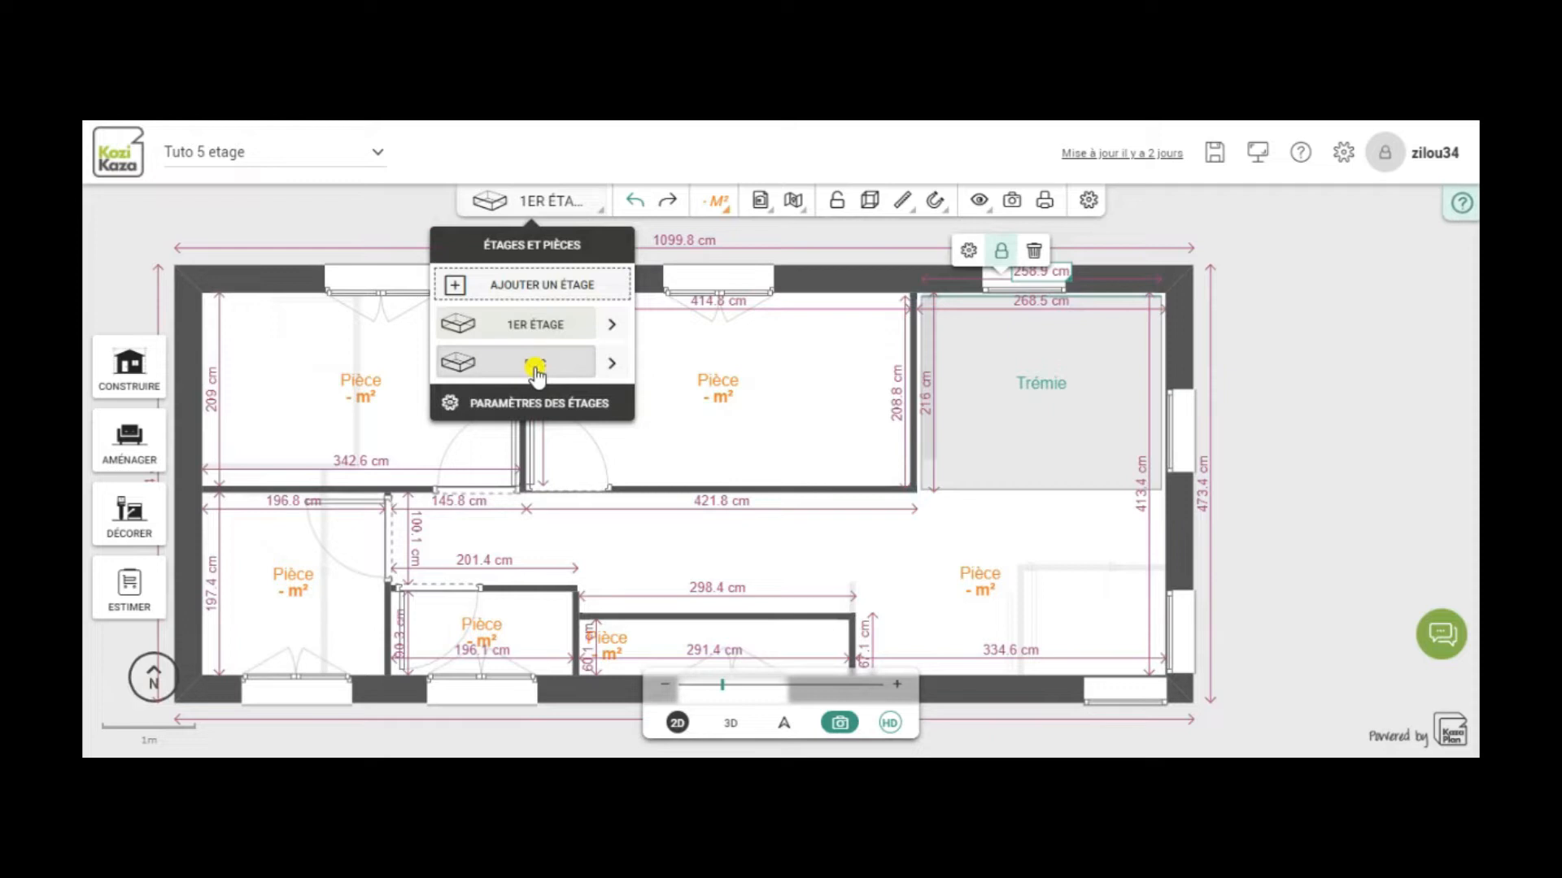
{"action": "left_click", "coordinate": [535, 371]}
{"action": "left_click_drag", "start_coordinate": [1350, 401], "coordinate": [1409, 367]}
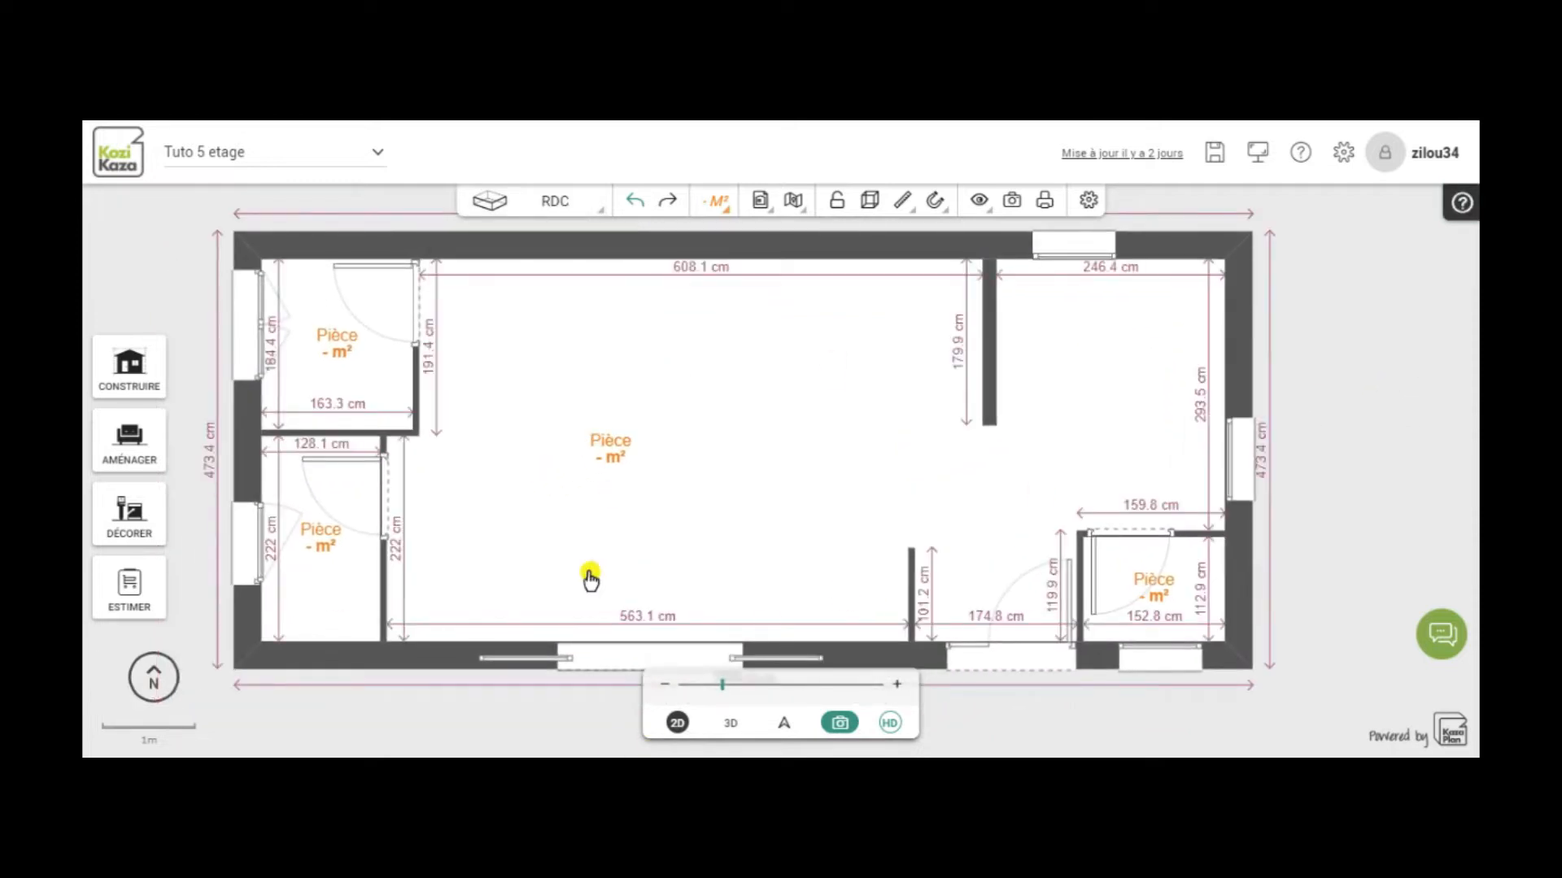
{"action": "left_click", "coordinate": [556, 202]}
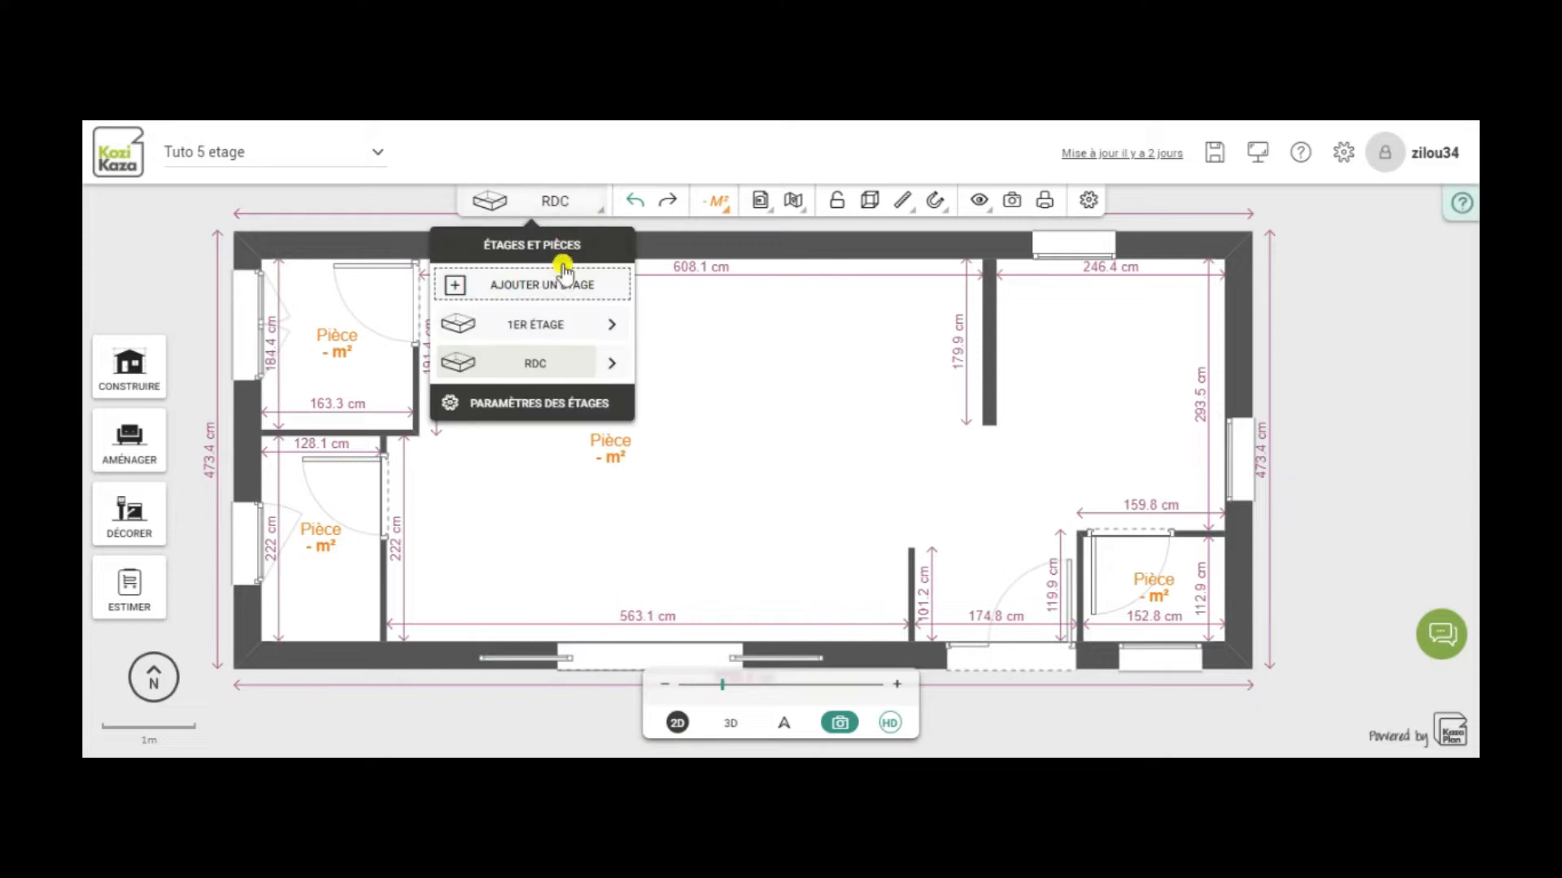
{"action": "left_click", "coordinate": [547, 325]}
Step: Inspect the trémie opening of the 1er étage from above in 3D and return to the 2D plan
{"action": "left_click", "coordinate": [727, 724]}
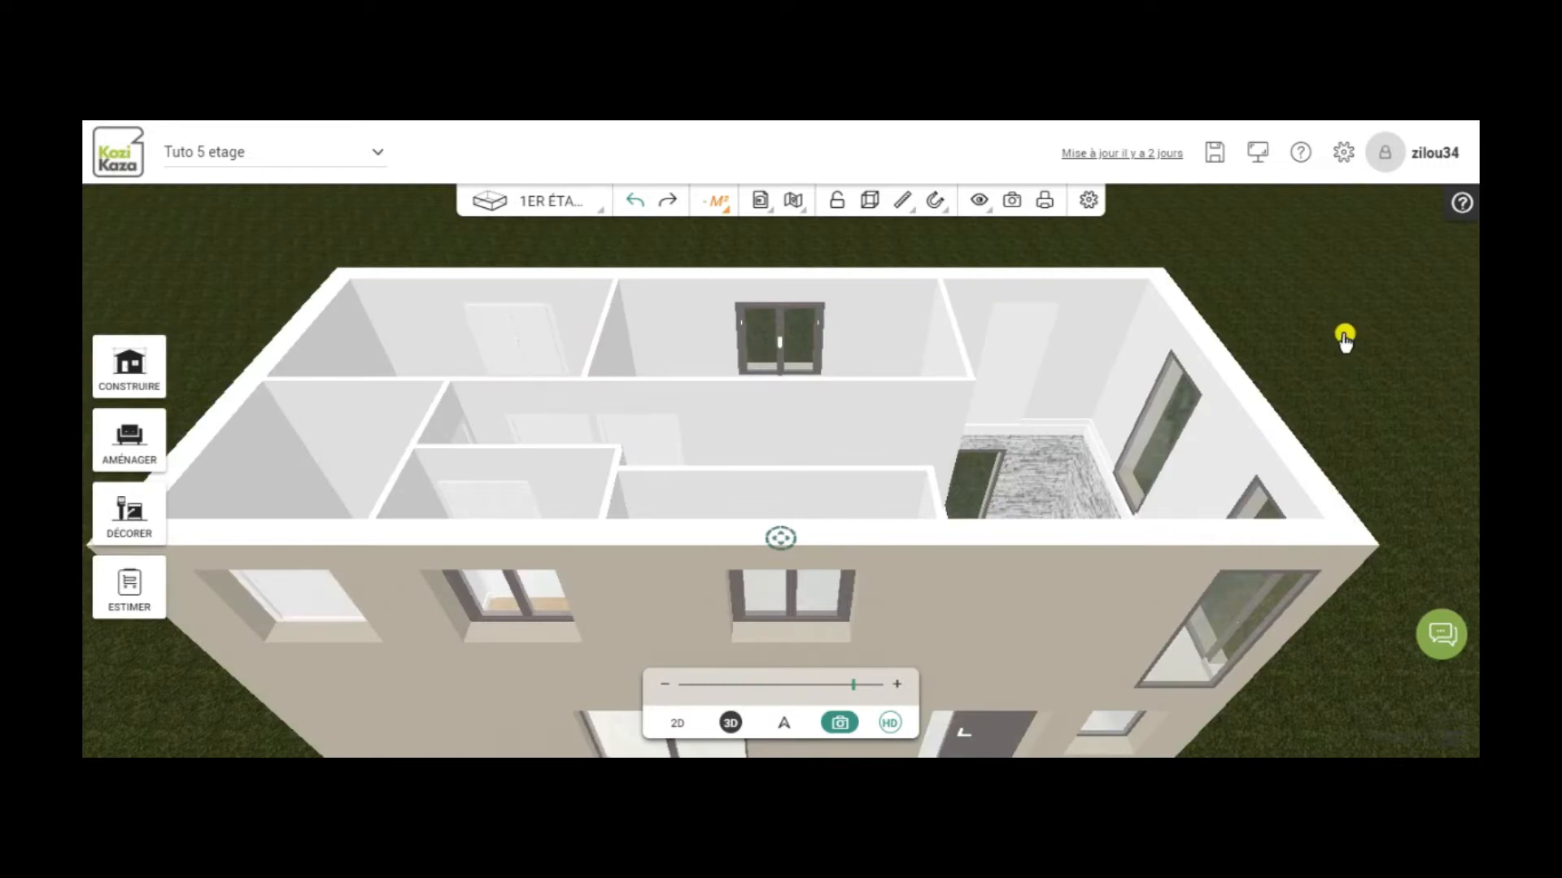
{"action": "left_click_drag", "start_coordinate": [1353, 530], "coordinate": [1342, 442]}
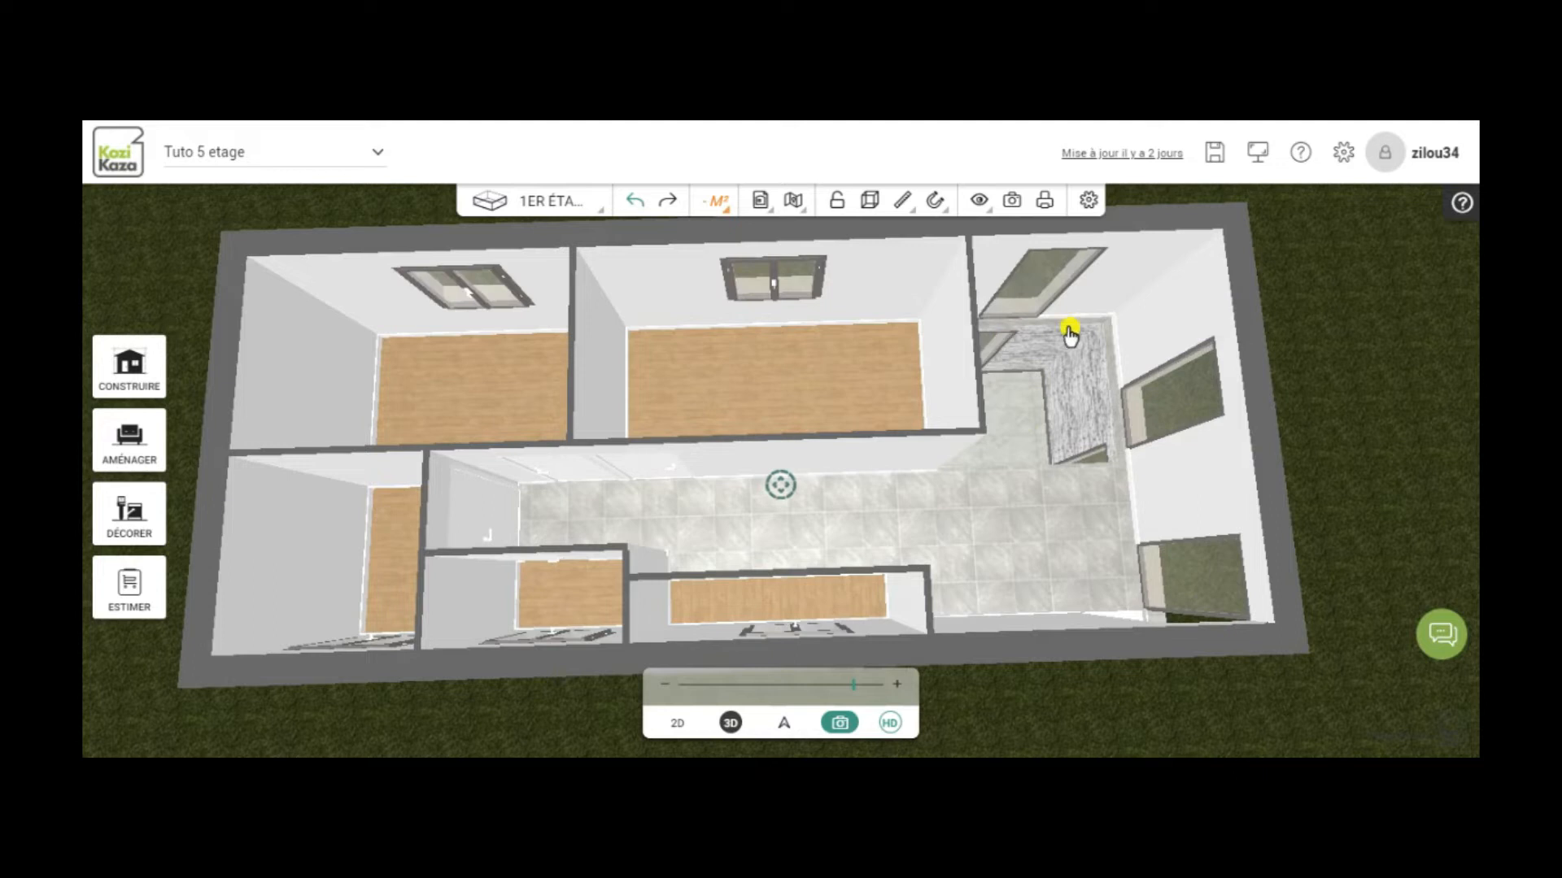
{"action": "left_click", "coordinate": [677, 724]}
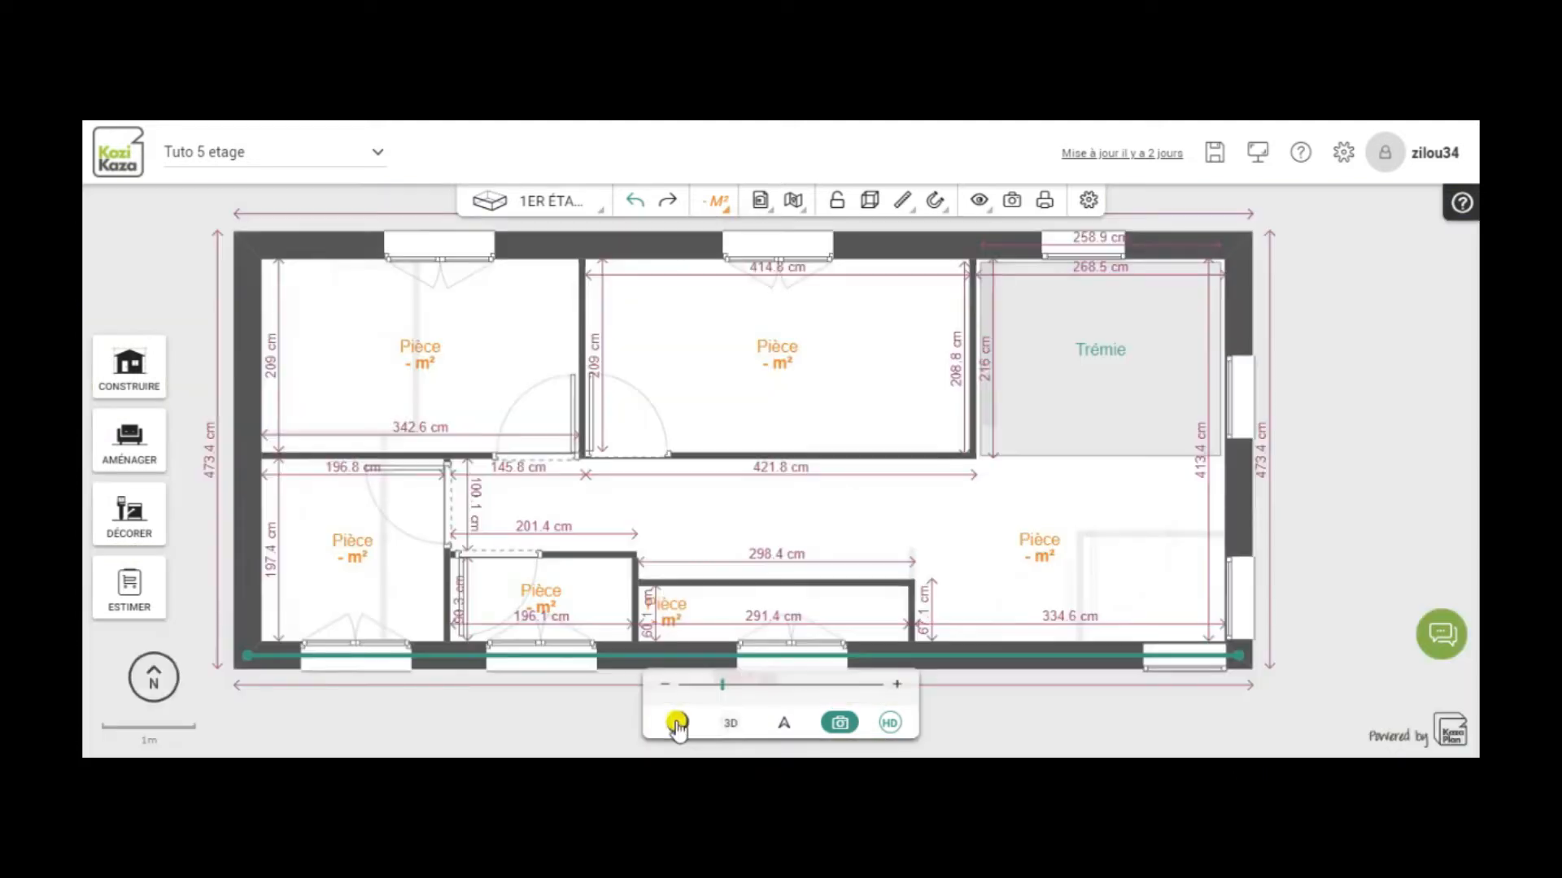
Step: On the RDC floor, place a U-shaped Balancé straight staircase about 215 cm wide and 158 cm deep beside the northeast room's partition
{"action": "left_click", "coordinate": [595, 210]}
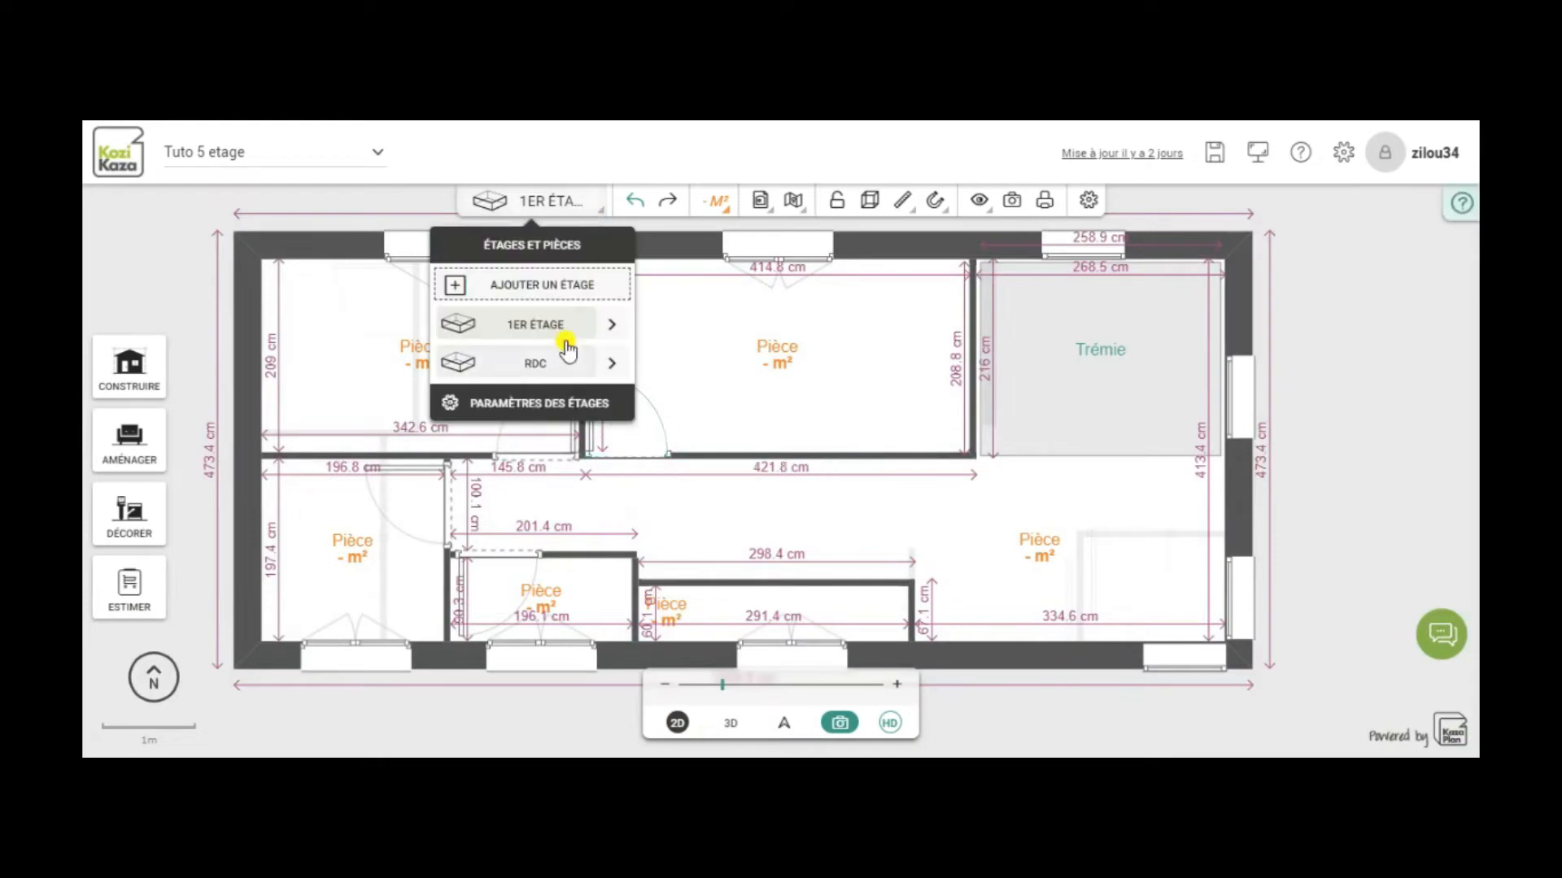
{"action": "left_click", "coordinate": [545, 363]}
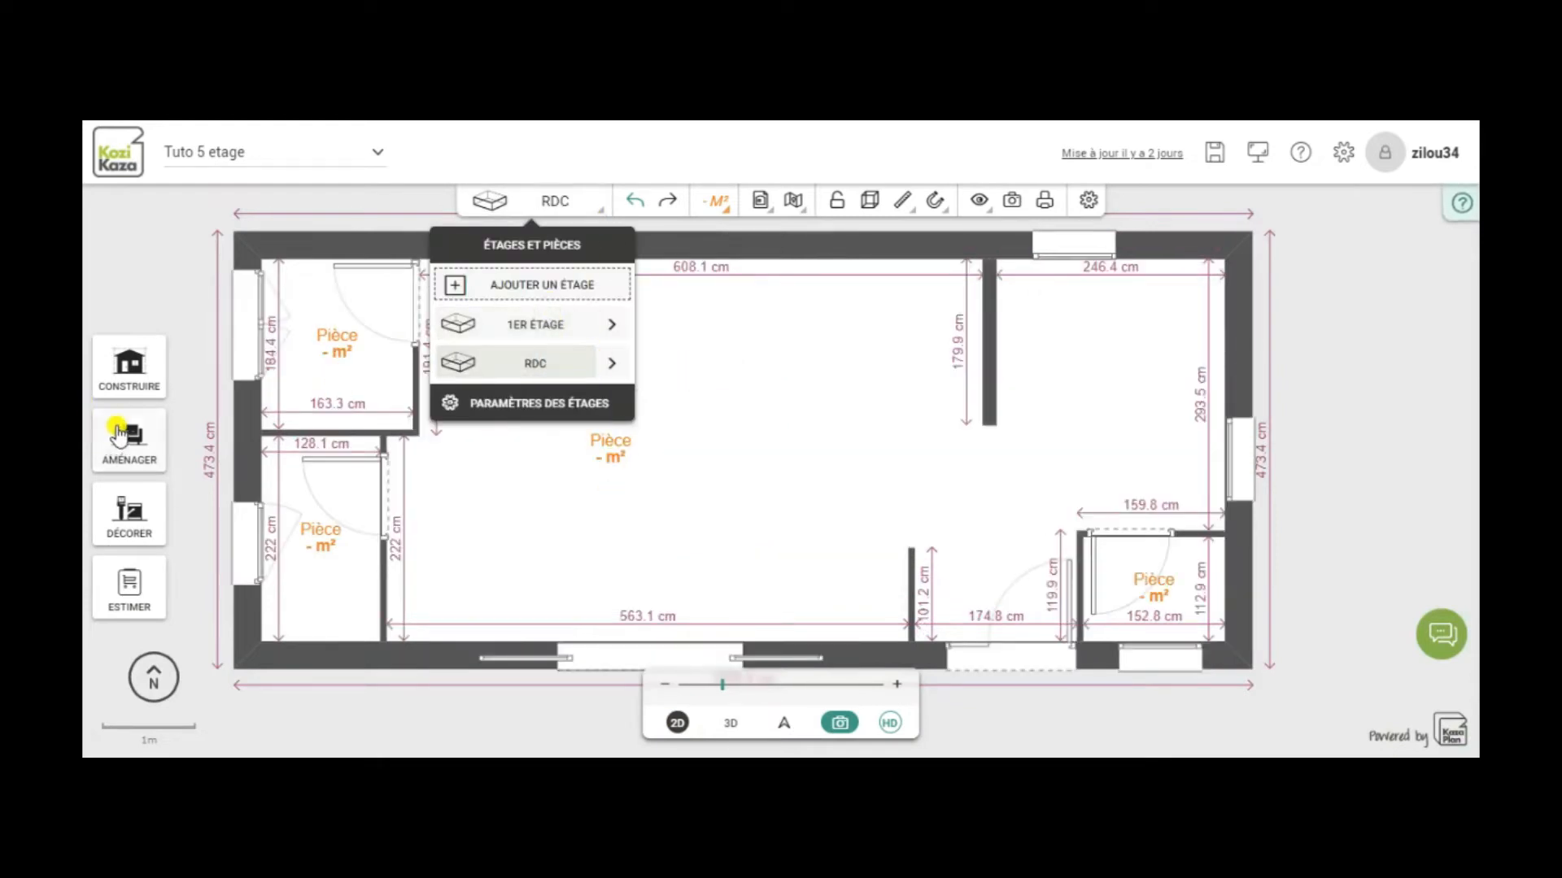
{"action": "left_click", "coordinate": [131, 371]}
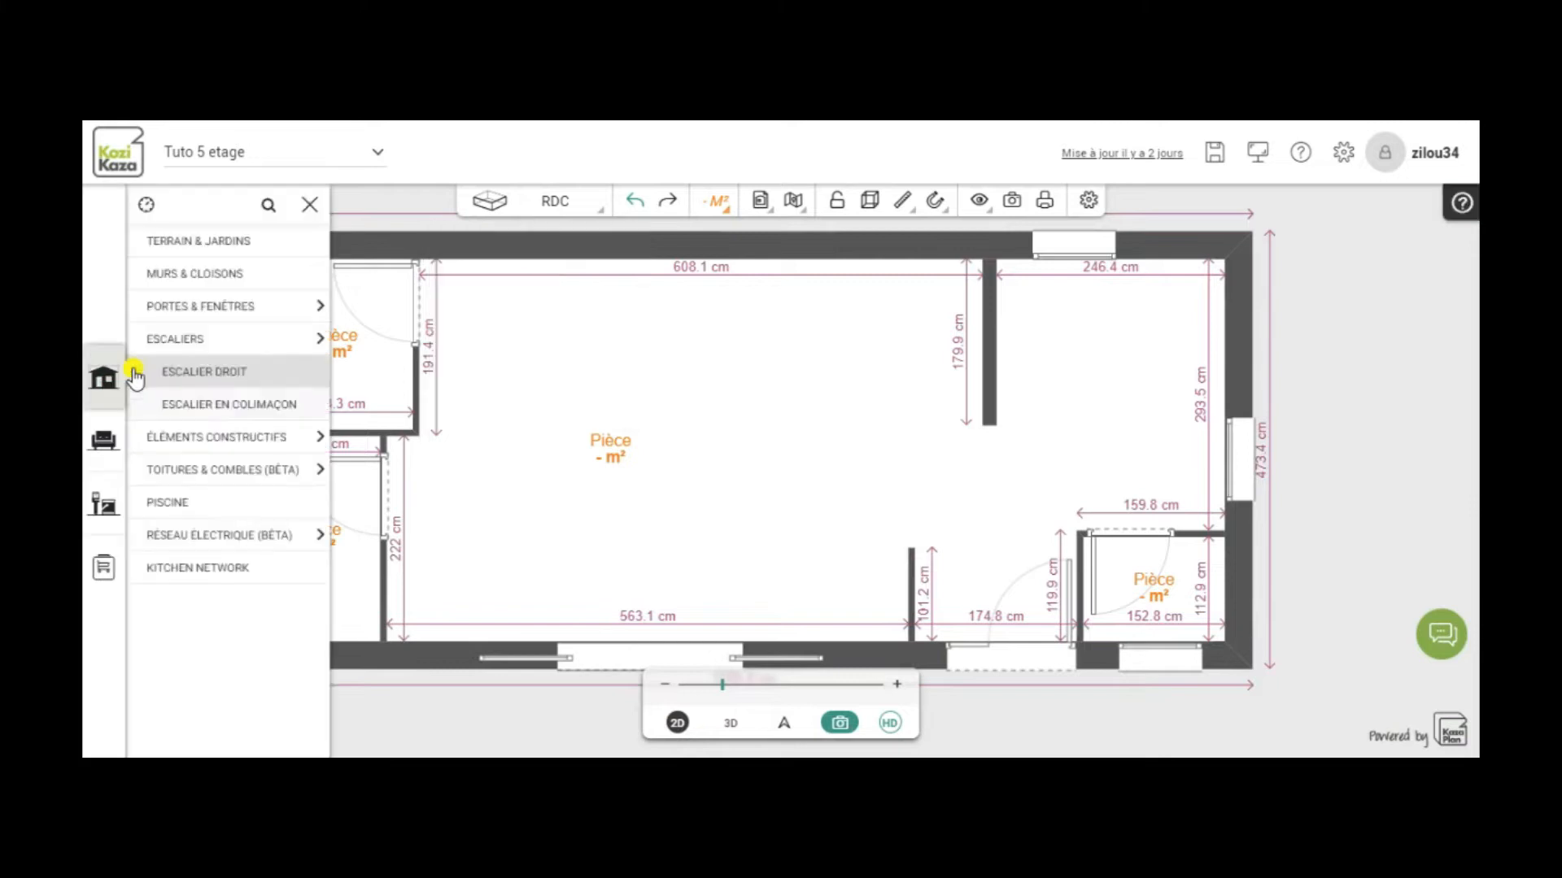
{"action": "left_click", "coordinate": [195, 342]}
{"action": "left_click", "coordinate": [209, 385]}
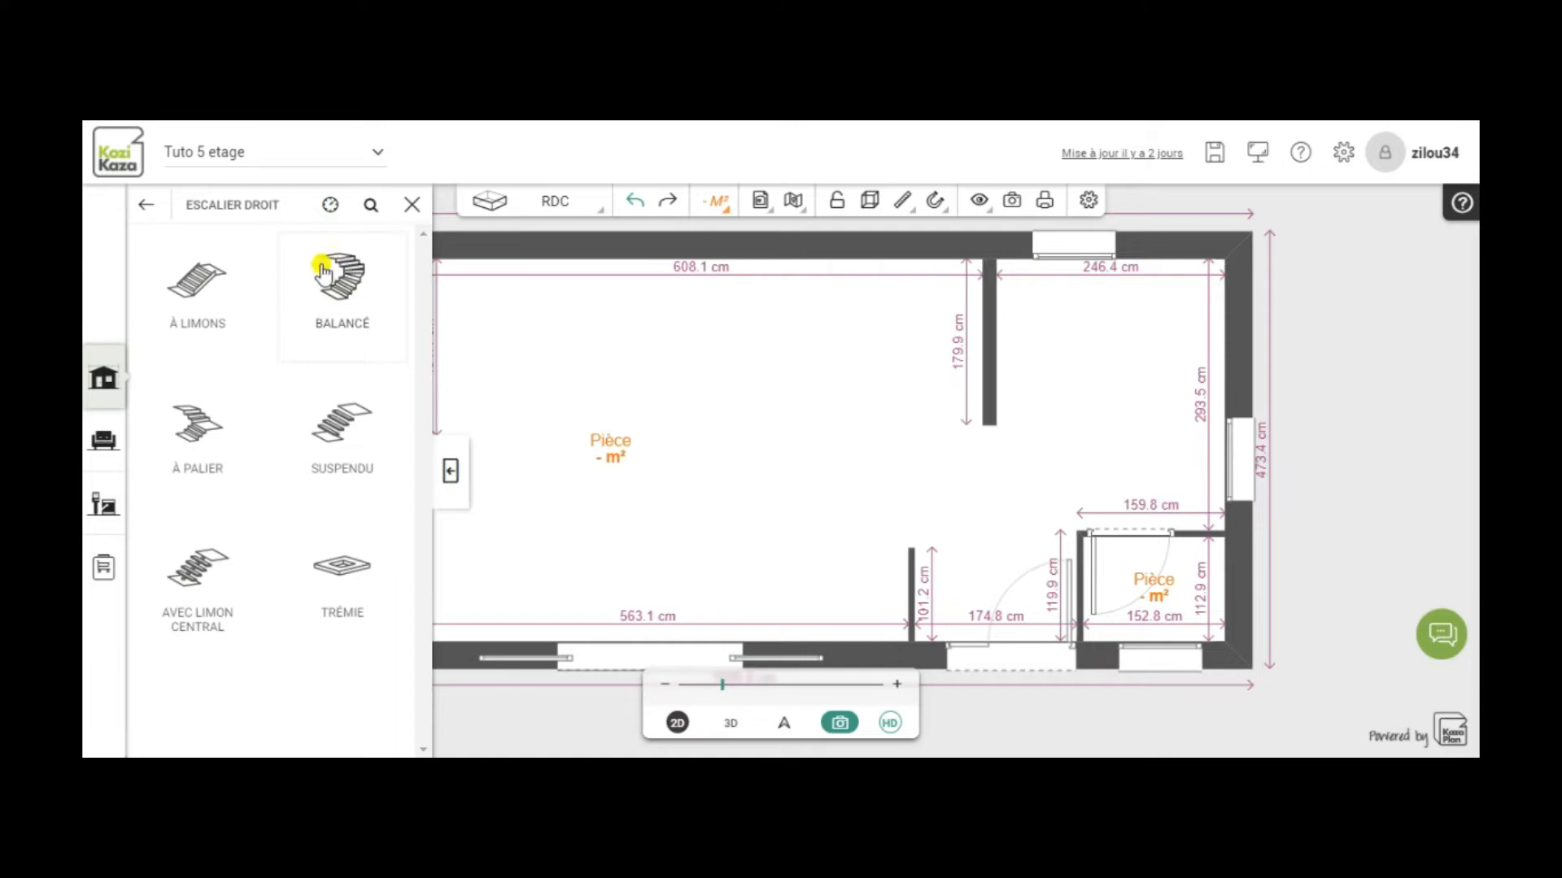
{"action": "left_click", "coordinate": [362, 285]}
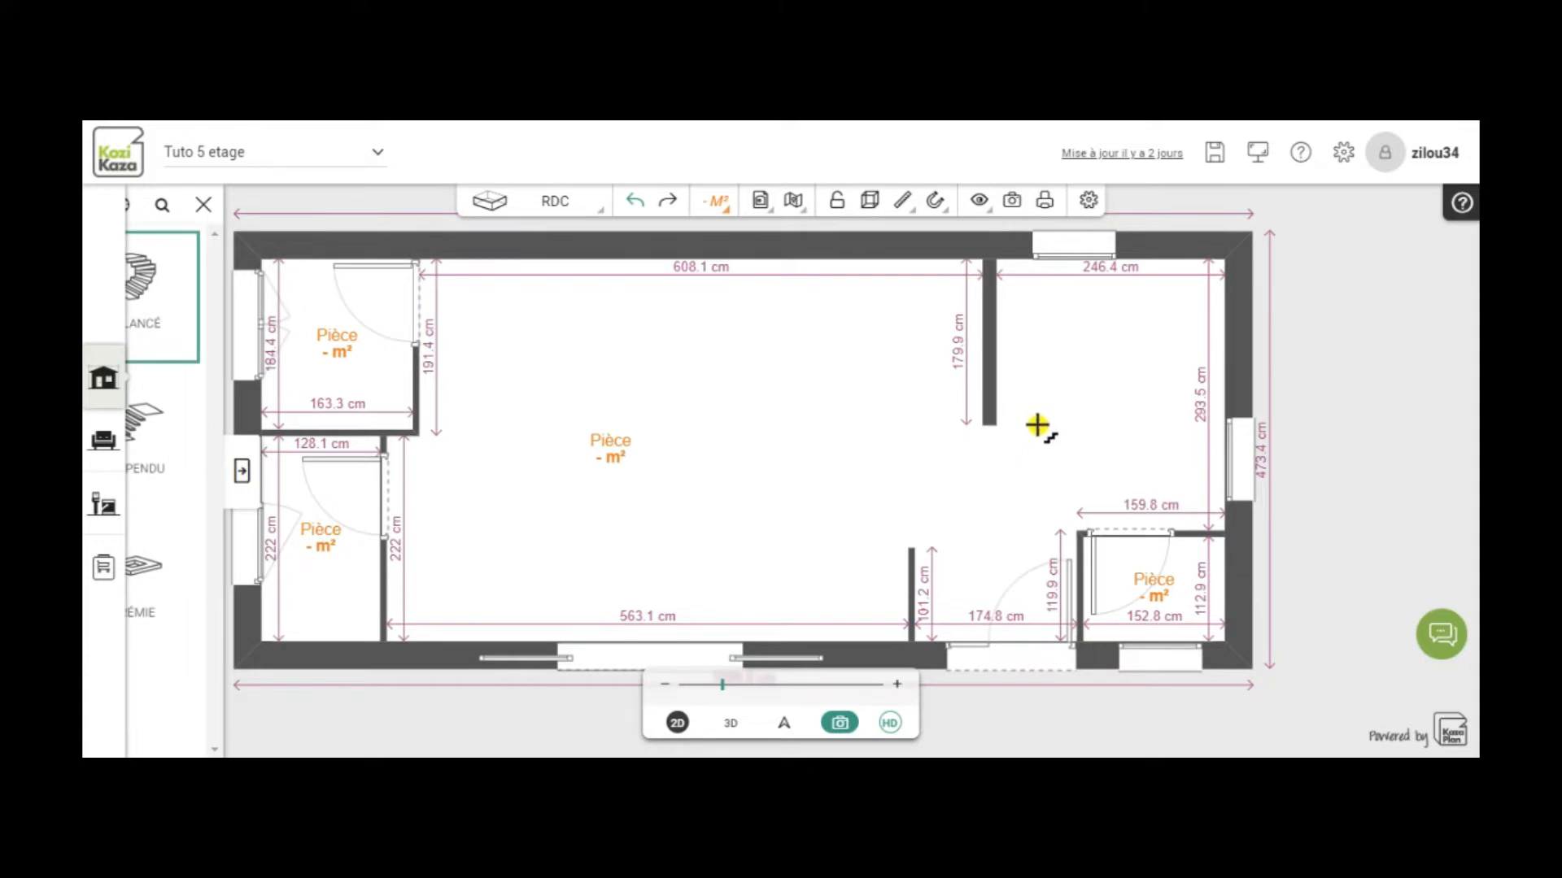
{"action": "left_click_drag", "start_coordinate": [1037, 424], "coordinate": [1114, 408]}
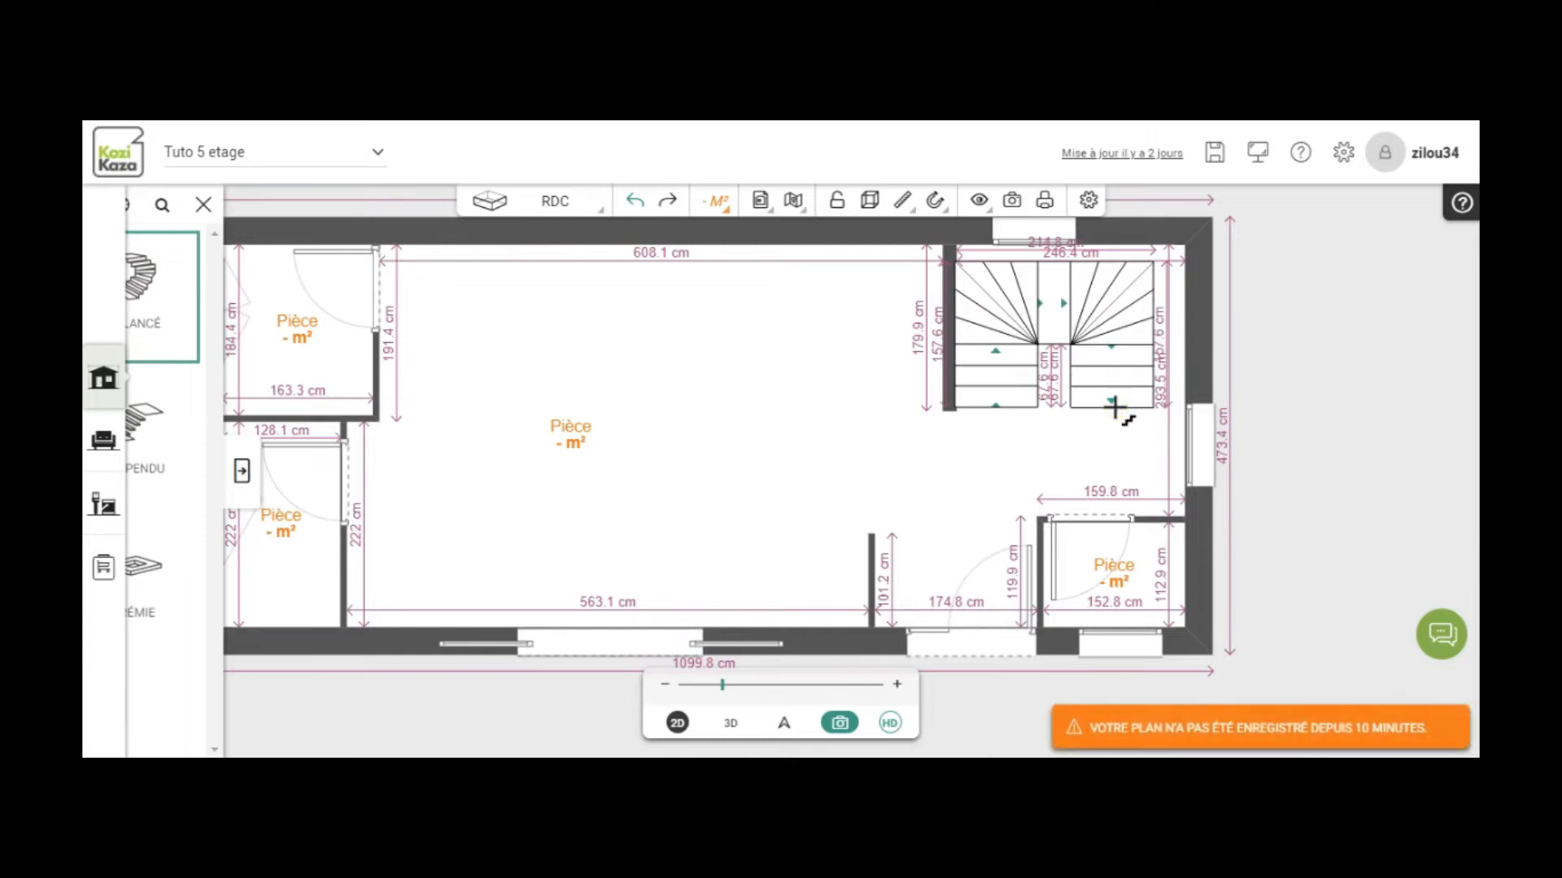
{"action": "left_click", "coordinate": [1114, 407]}
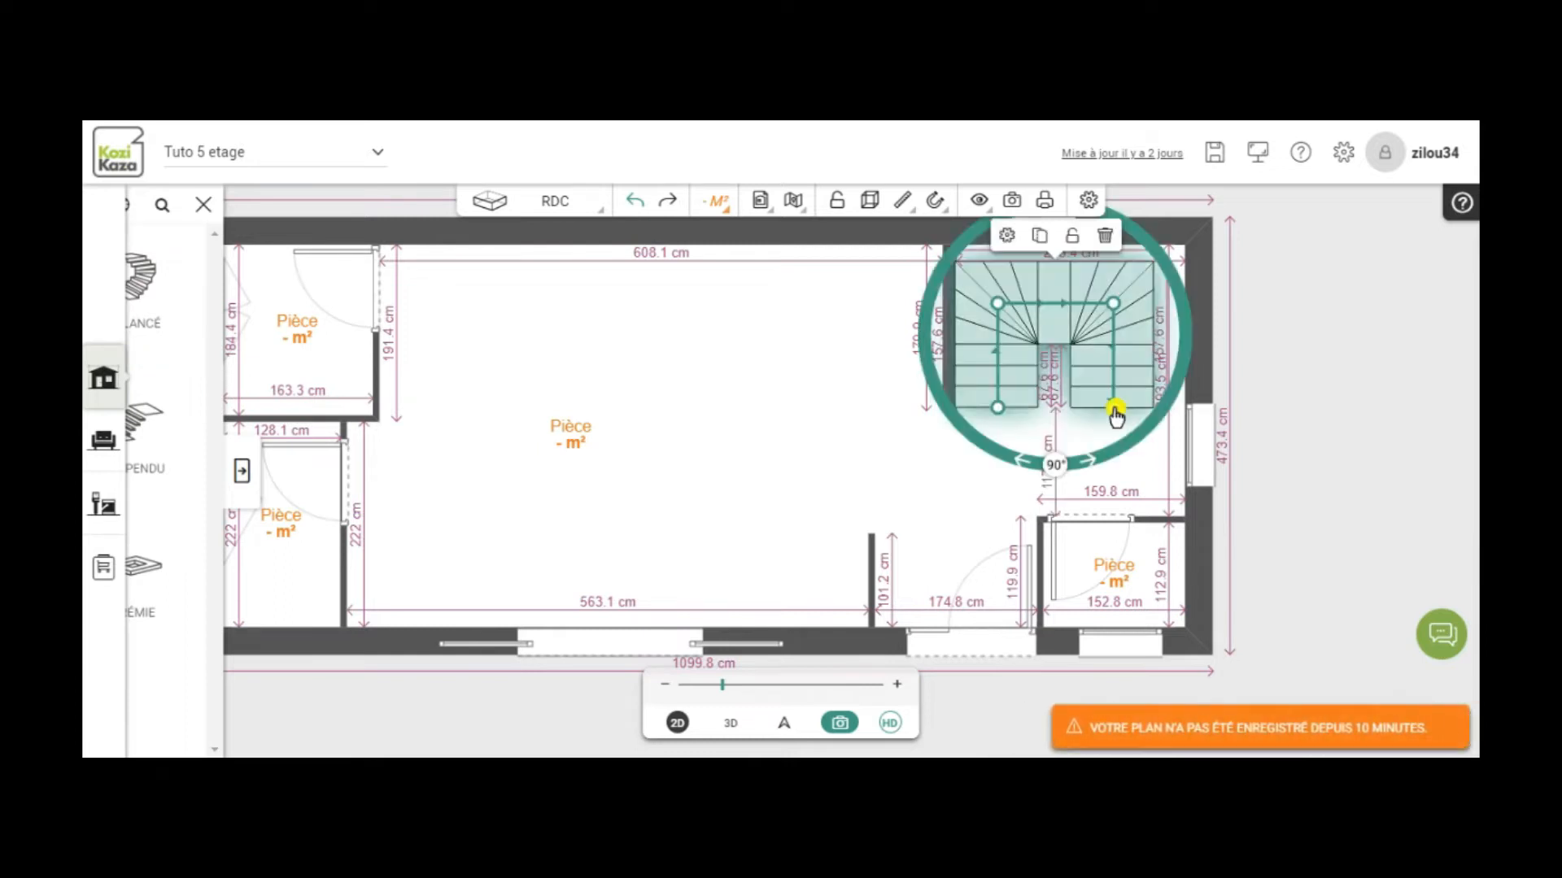
{"action": "left_click", "coordinate": [1351, 311]}
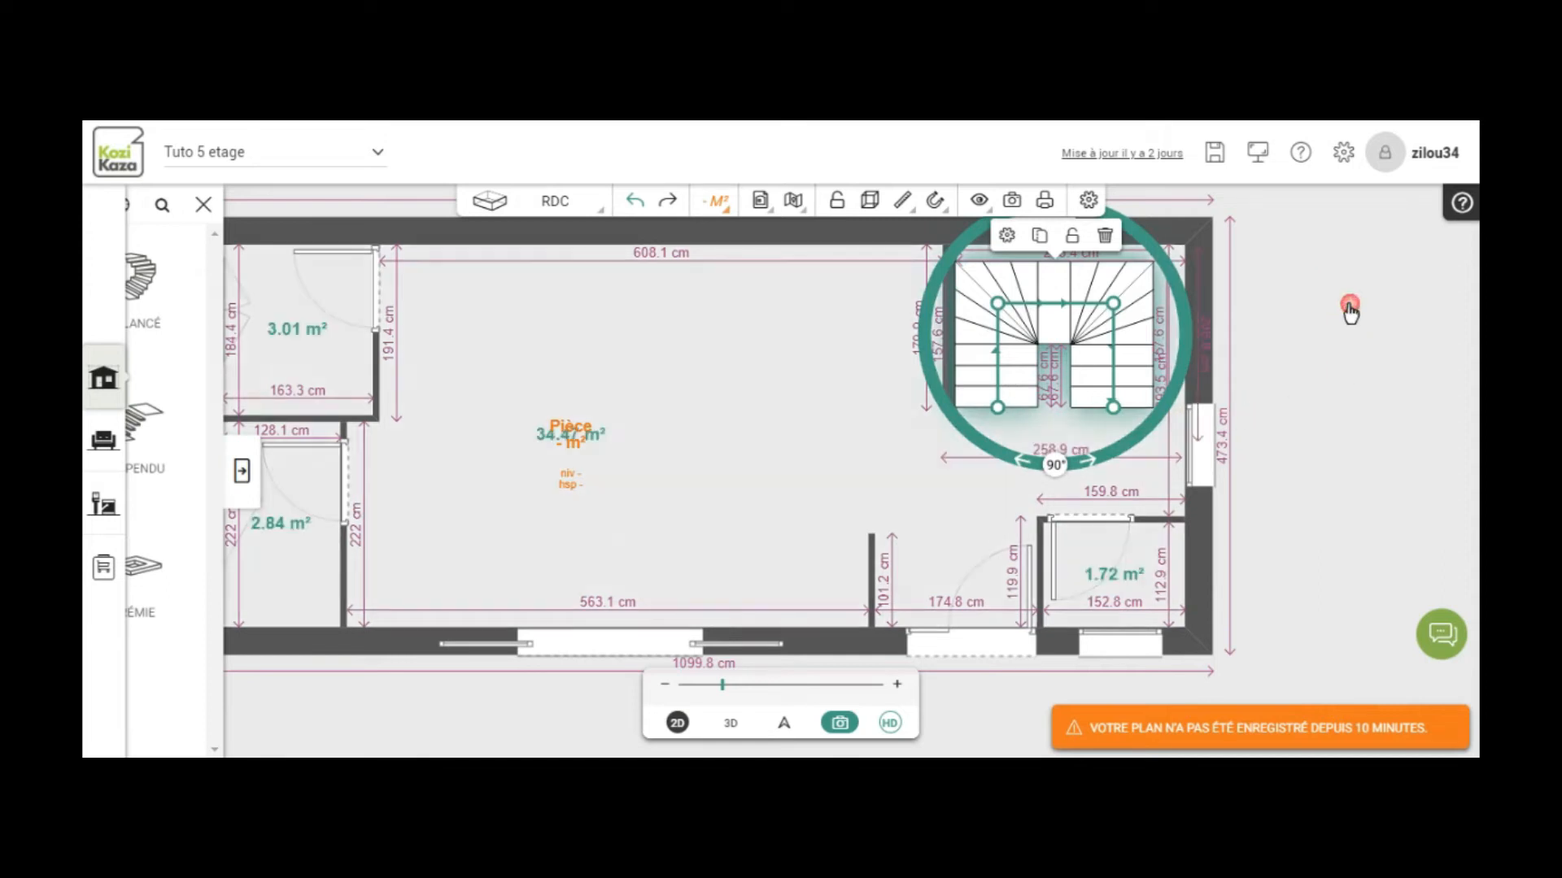
{"action": "left_click", "coordinate": [1315, 351]}
{"action": "left_click_drag", "start_coordinate": [1366, 321], "coordinate": [1205, 365]}
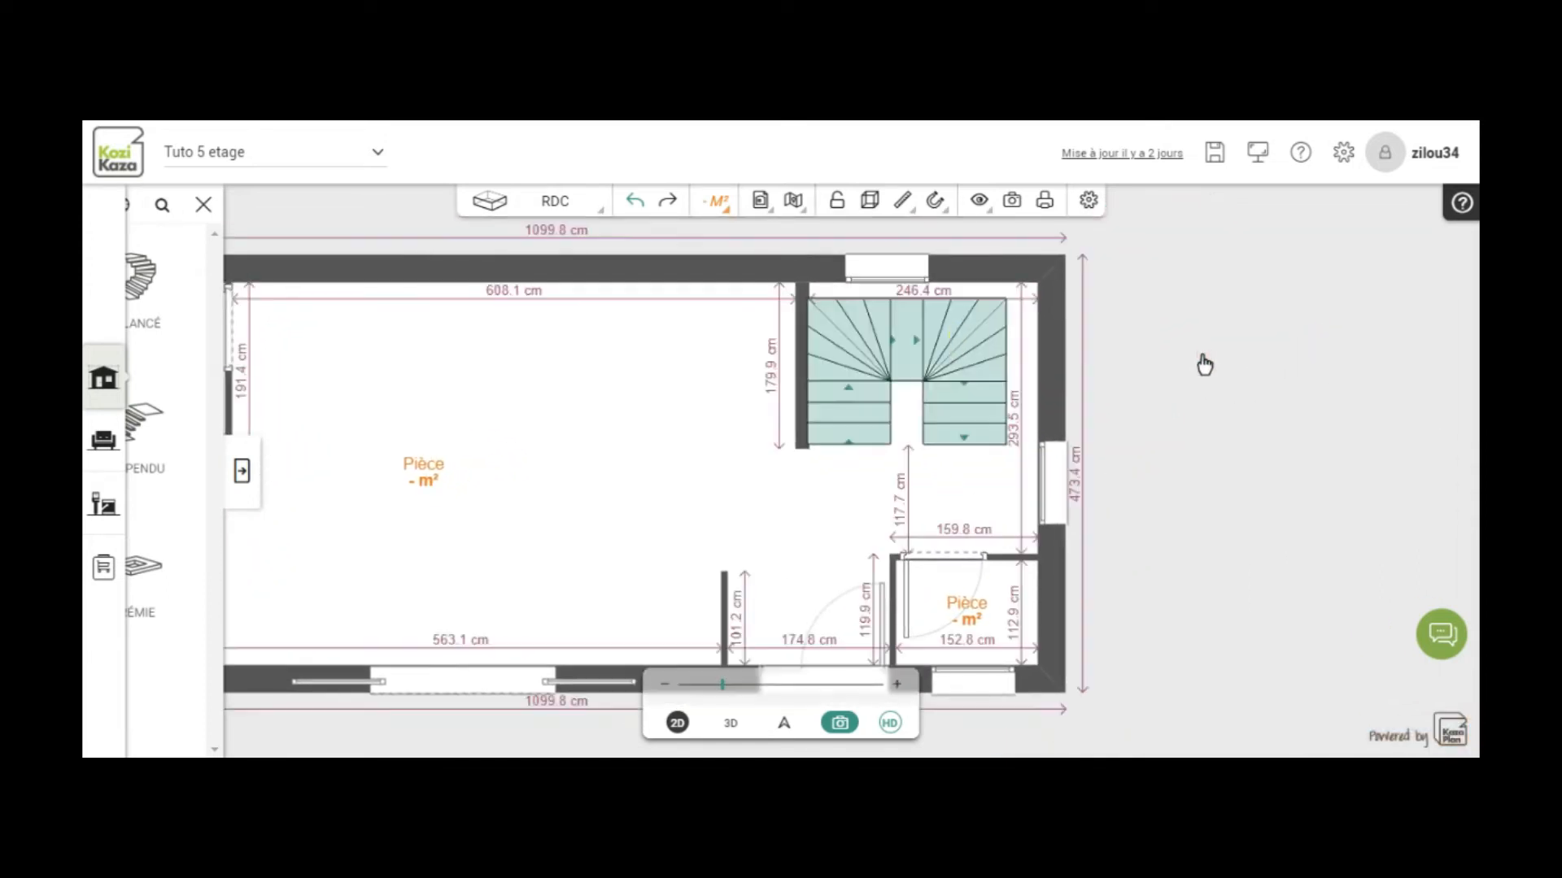
Step: Try to pull the staircase's northeast turning point outward to the corner of the exterior walls
{"action": "left_click", "coordinate": [947, 299]}
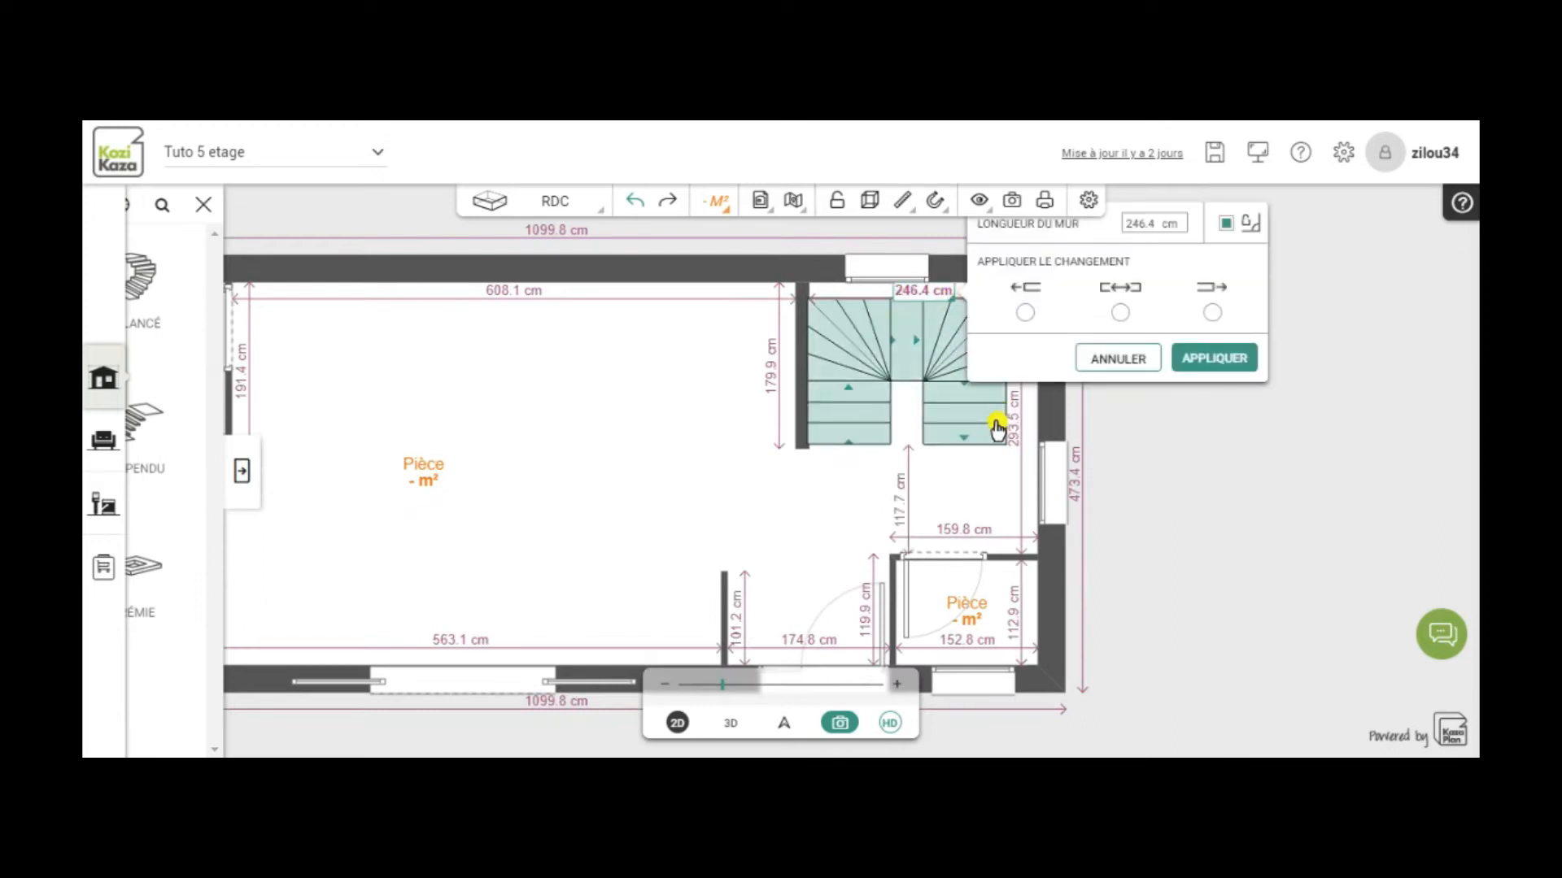
{"action": "left_click", "coordinate": [1120, 458]}
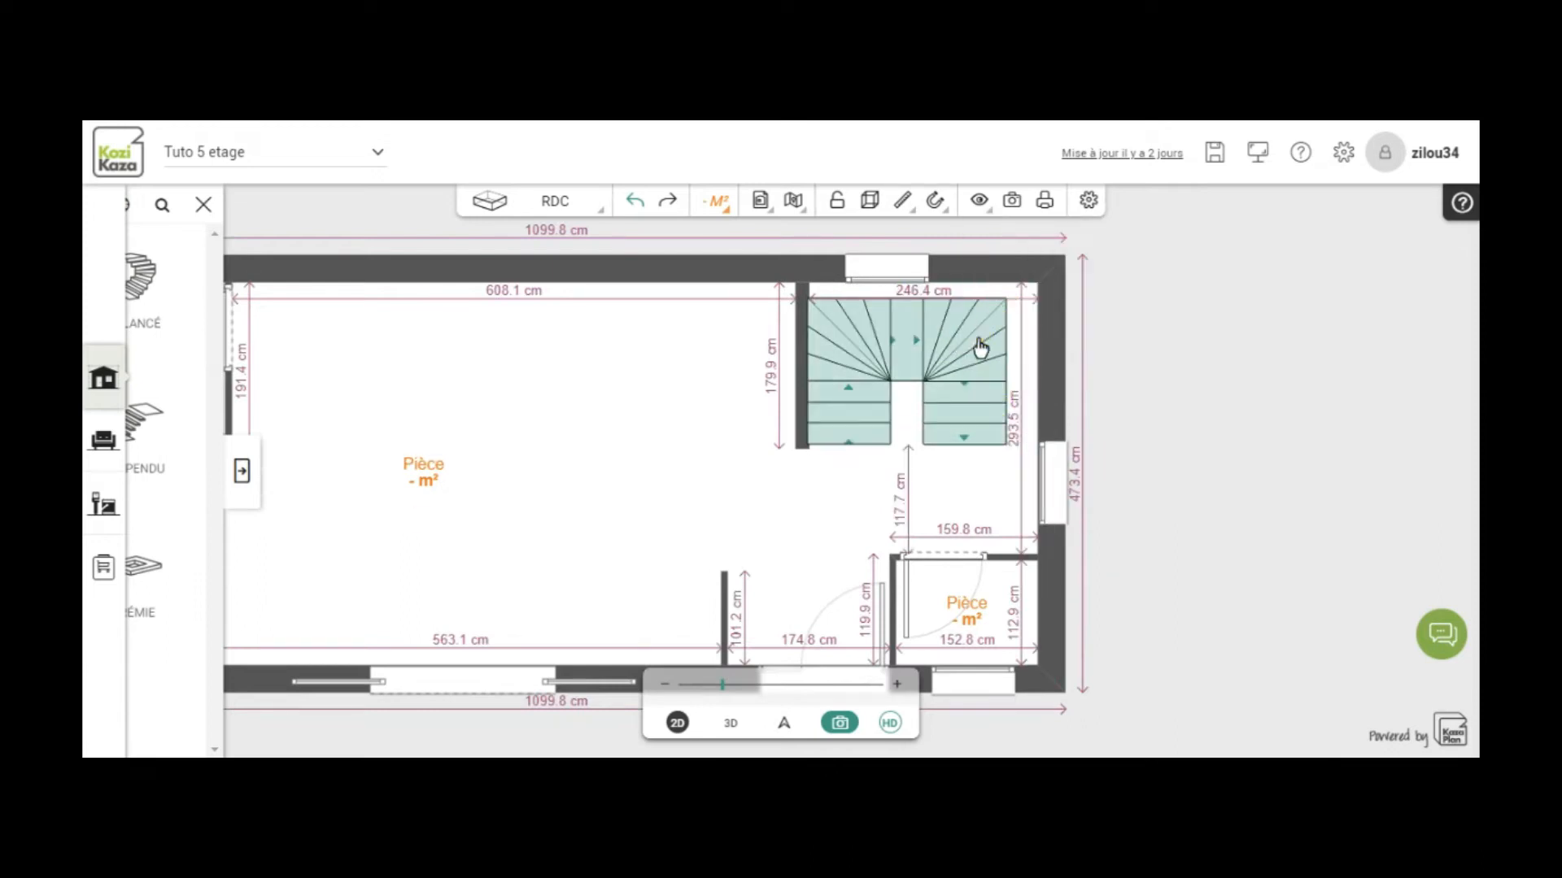
{"action": "left_click", "coordinate": [980, 345]}
{"action": "left_click_drag", "start_coordinate": [967, 341], "coordinate": [1013, 306]}
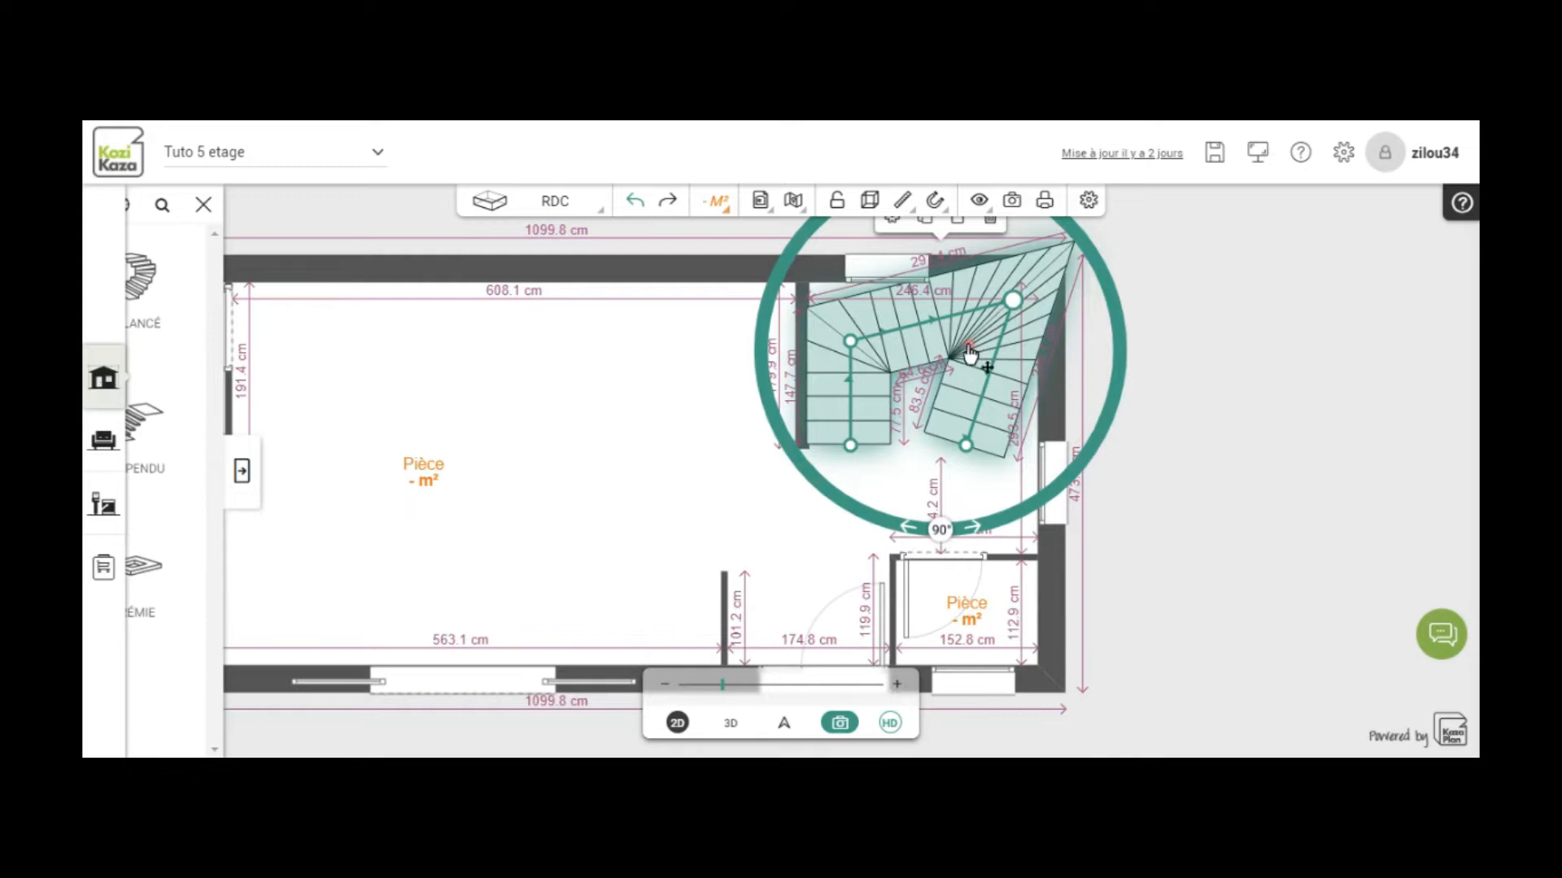
{"action": "left_click", "coordinate": [1014, 306]}
{"action": "left_click_drag", "start_coordinate": [1020, 299], "coordinate": [1015, 301]}
Step: Undo the staircase's move and reshaping to restore its regular U shape
{"action": "left_click", "coordinate": [634, 202]}
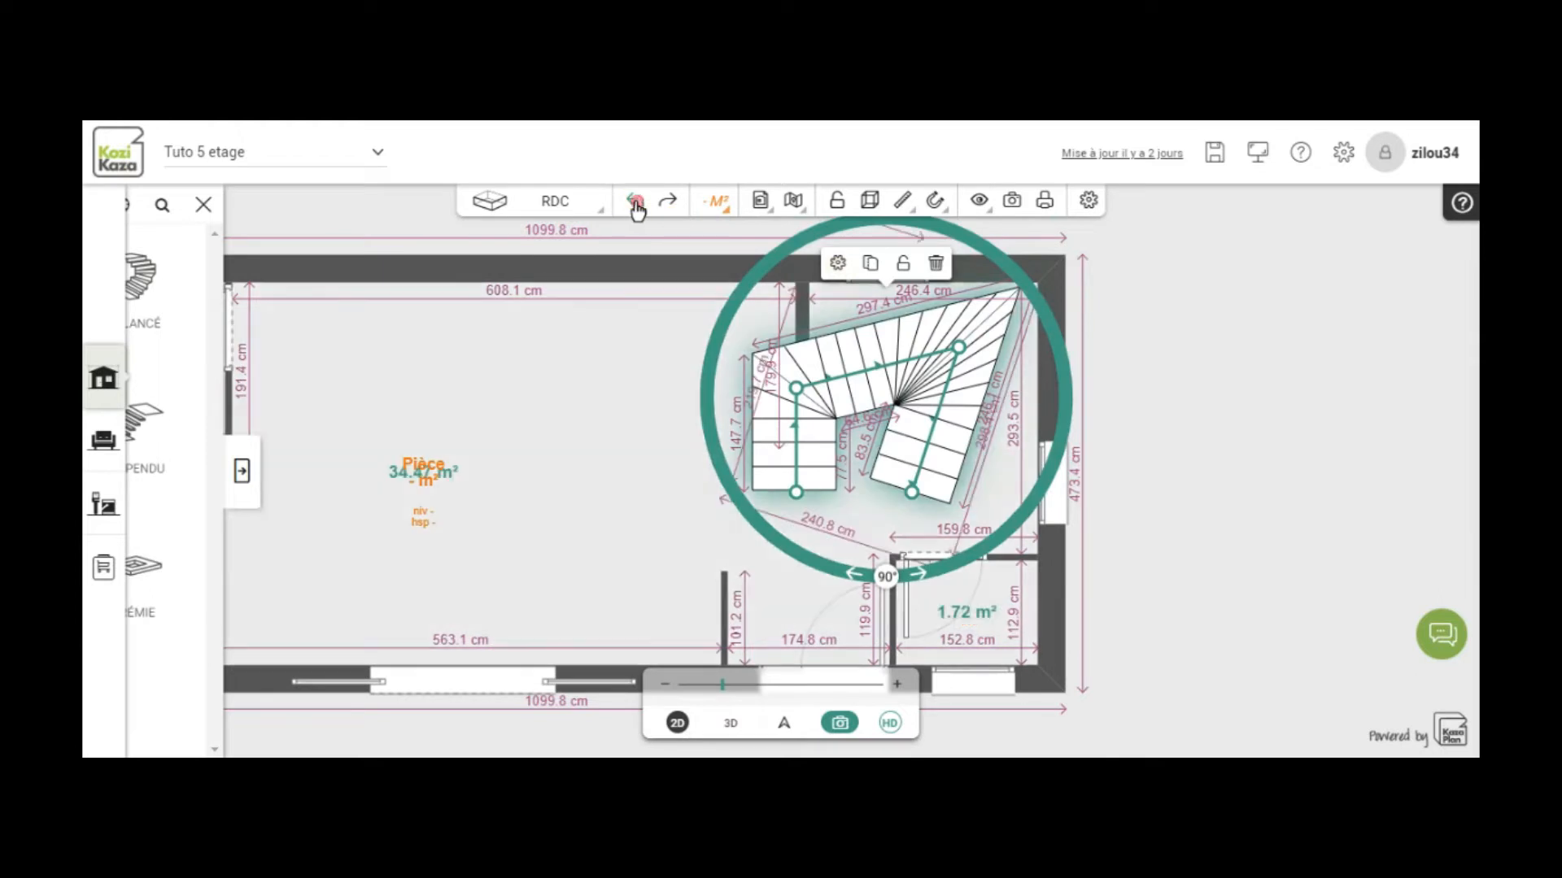
{"action": "left_click", "coordinate": [634, 204]}
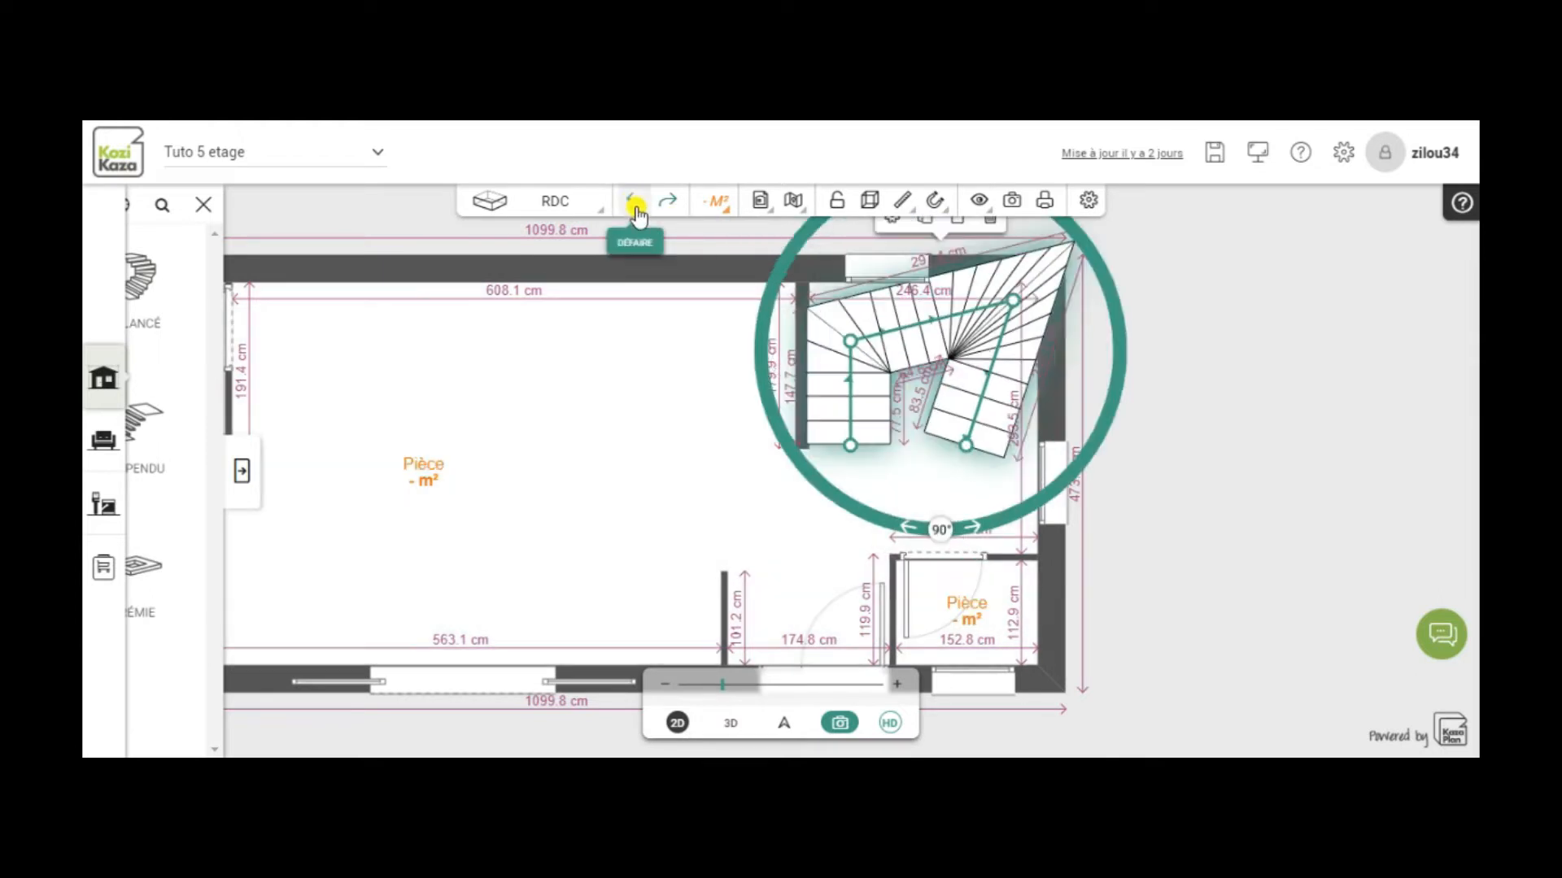
{"action": "left_click", "coordinate": [636, 207]}
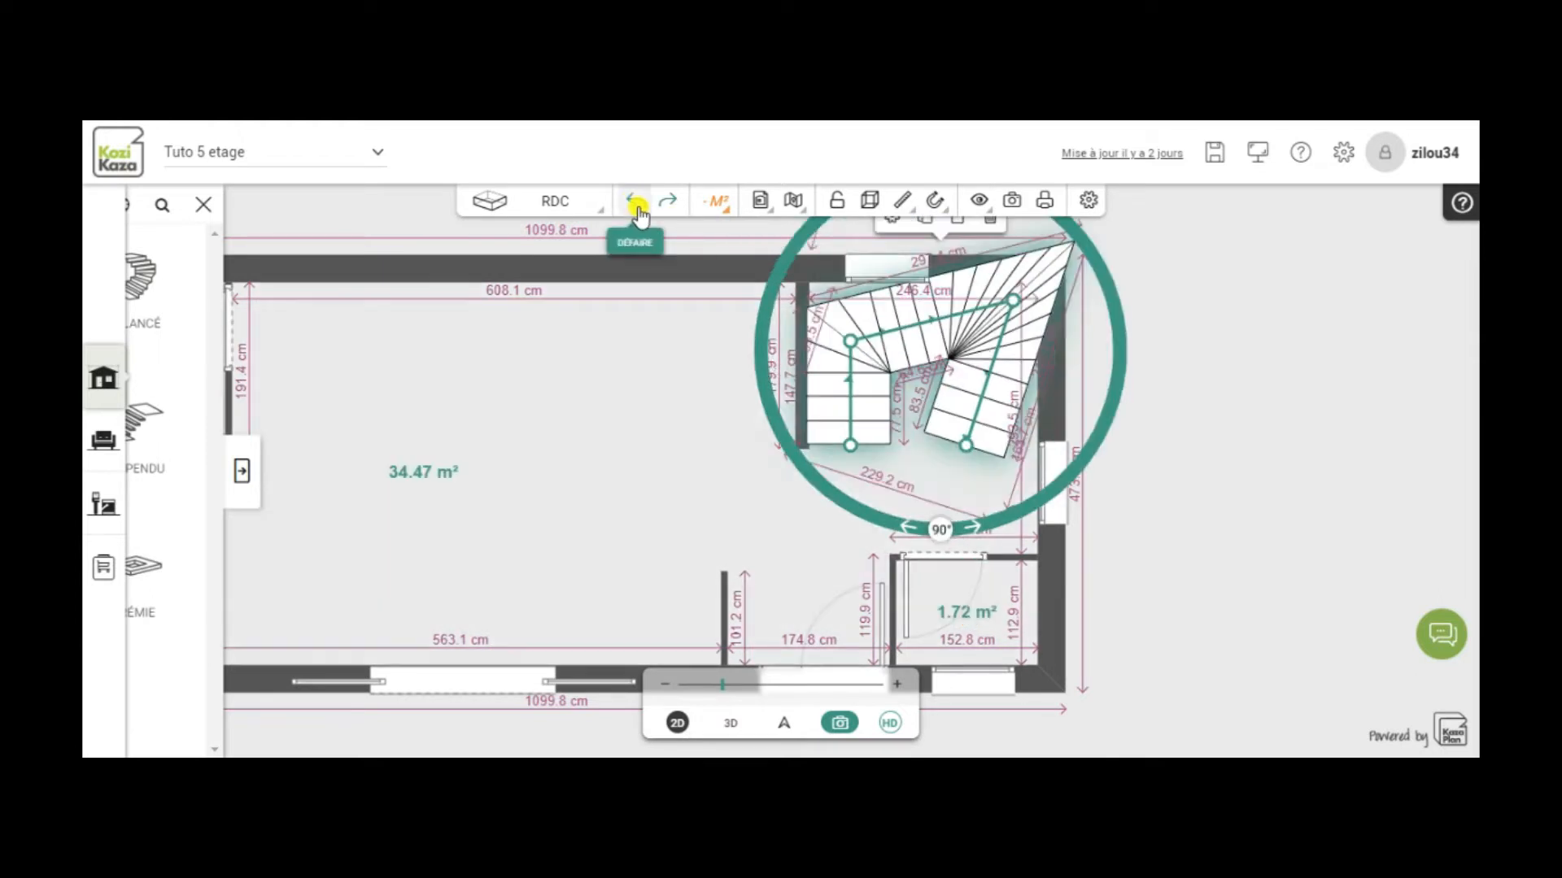
{"action": "left_click", "coordinate": [637, 207]}
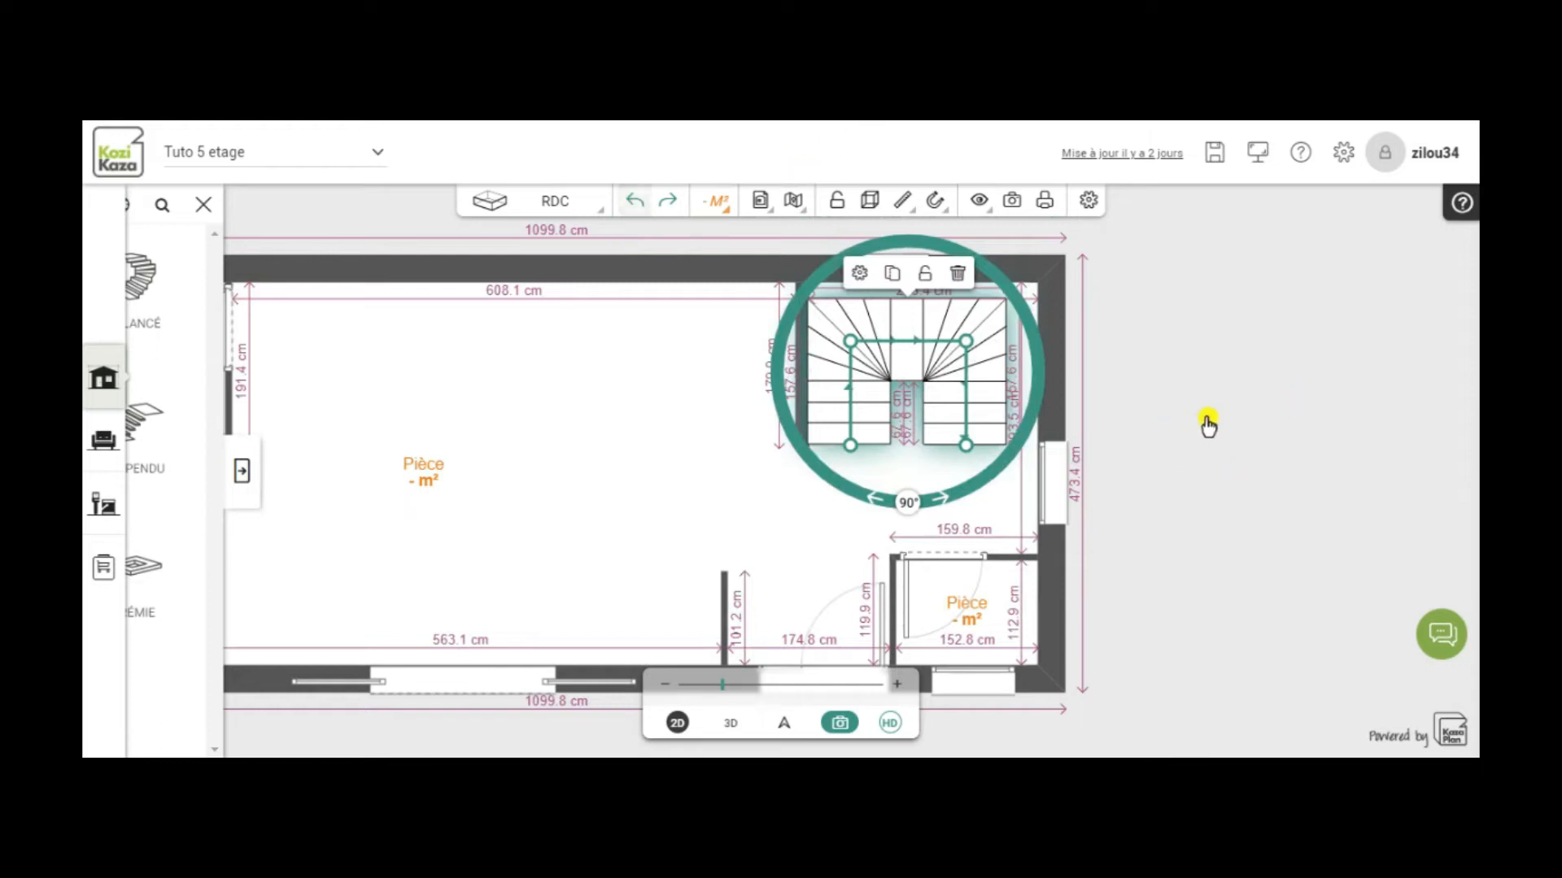
Step: Move the whole staircase into the northeast corner, flush against the north and east exterior walls
{"action": "scroll", "coordinate": [1208, 424], "scroll_direction": "up", "scroll_amount": 2}
{"action": "left_click_drag", "start_coordinate": [1245, 397], "coordinate": [1248, 495]}
{"action": "left_click", "coordinate": [656, 399]}
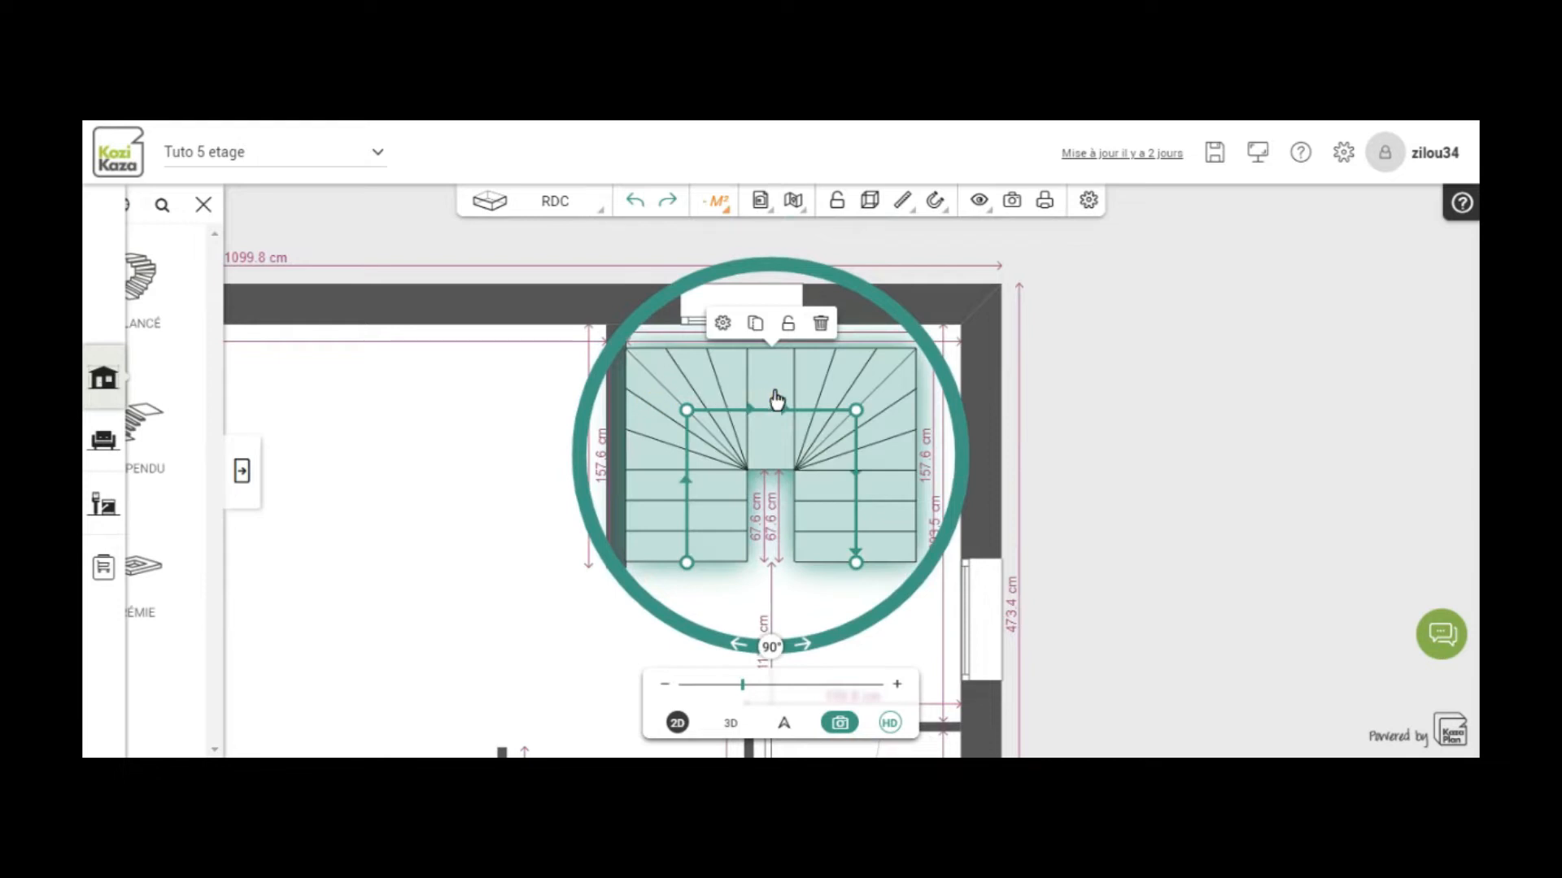
{"action": "left_click_drag", "start_coordinate": [841, 376], "coordinate": [806, 415]}
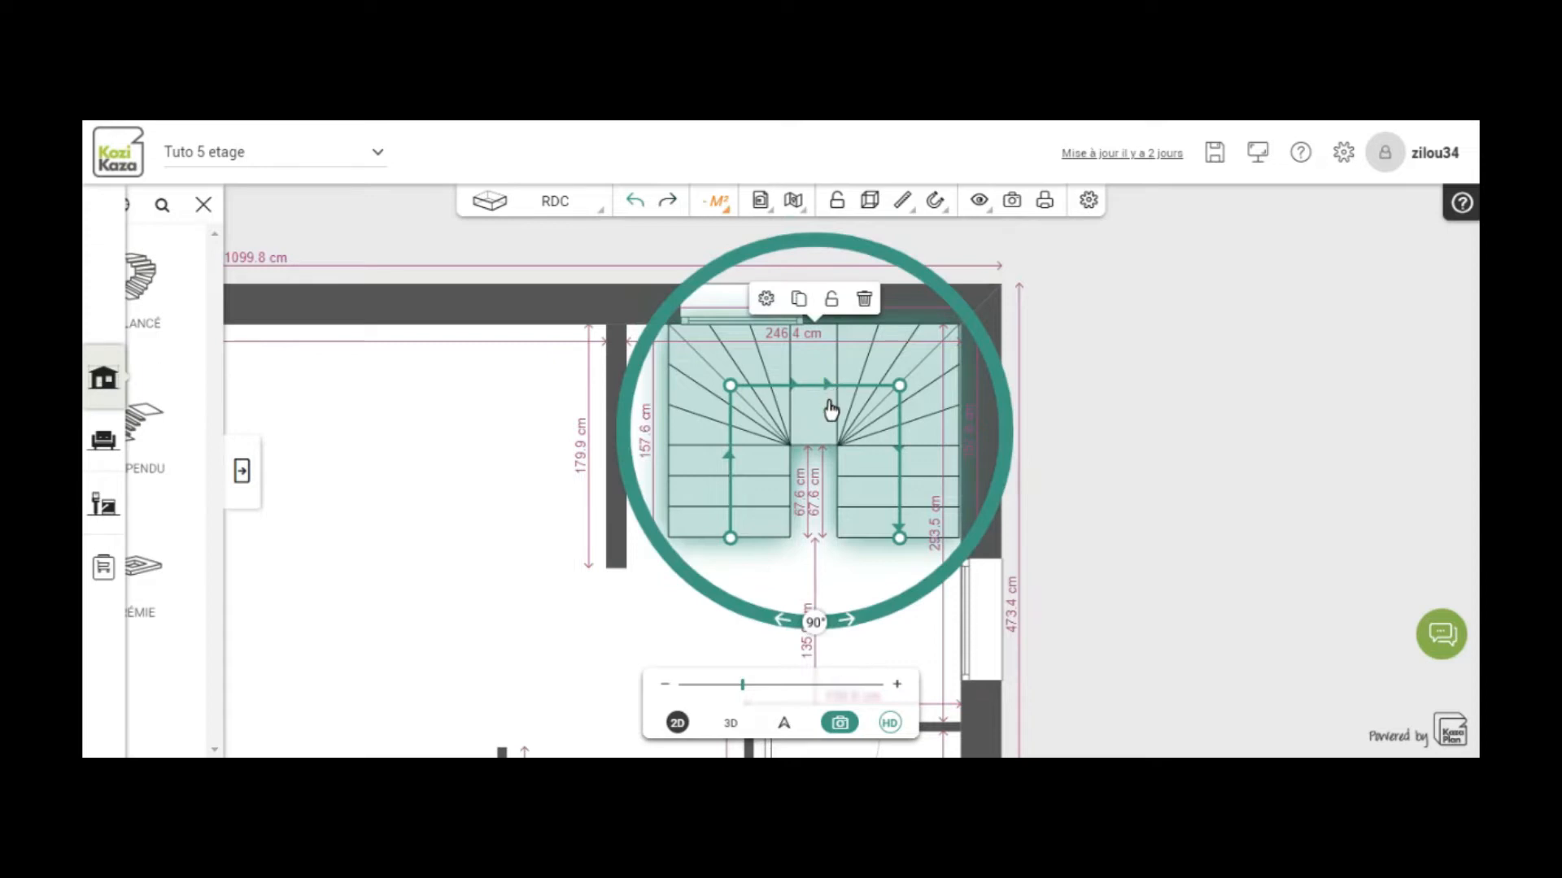
{"action": "left_click_drag", "start_coordinate": [829, 409], "coordinate": [657, 335]}
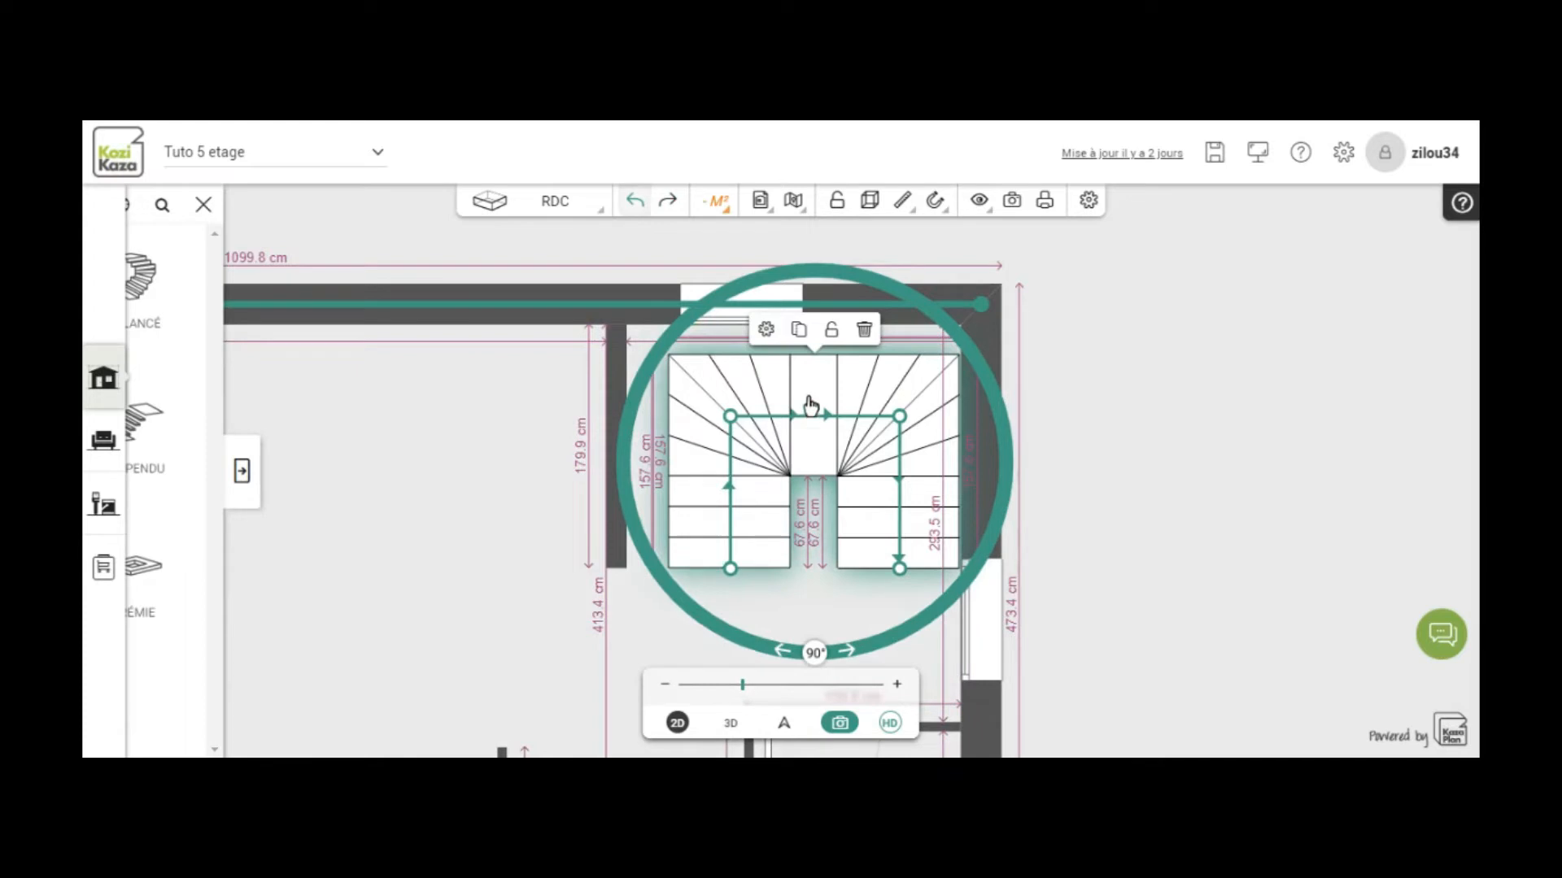
{"action": "left_click_drag", "start_coordinate": [812, 384], "coordinate": [822, 391]}
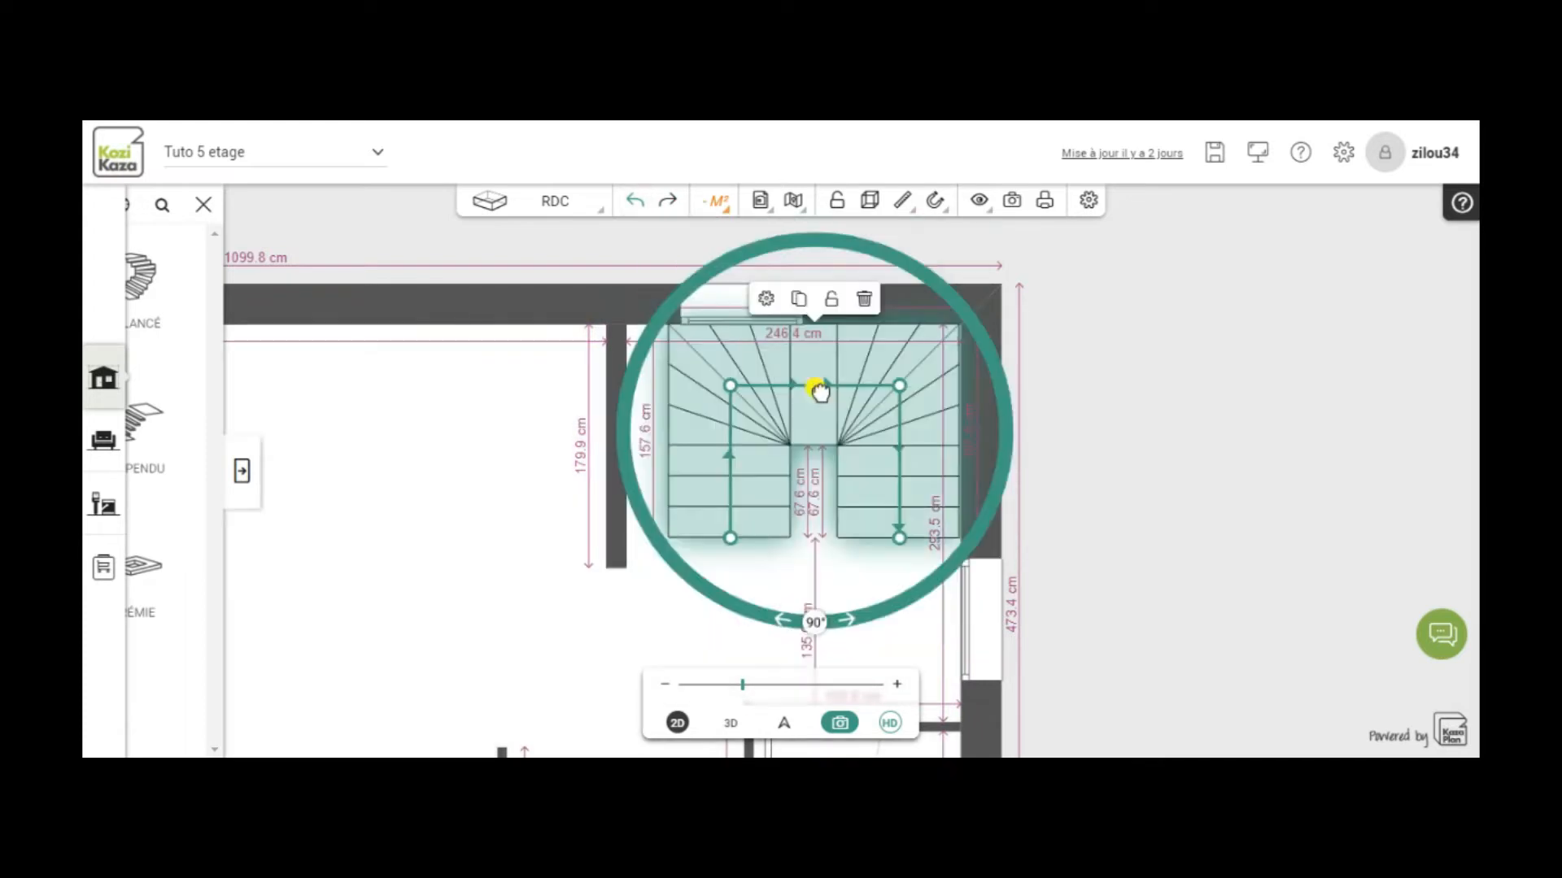
{"action": "left_click", "coordinate": [1278, 397]}
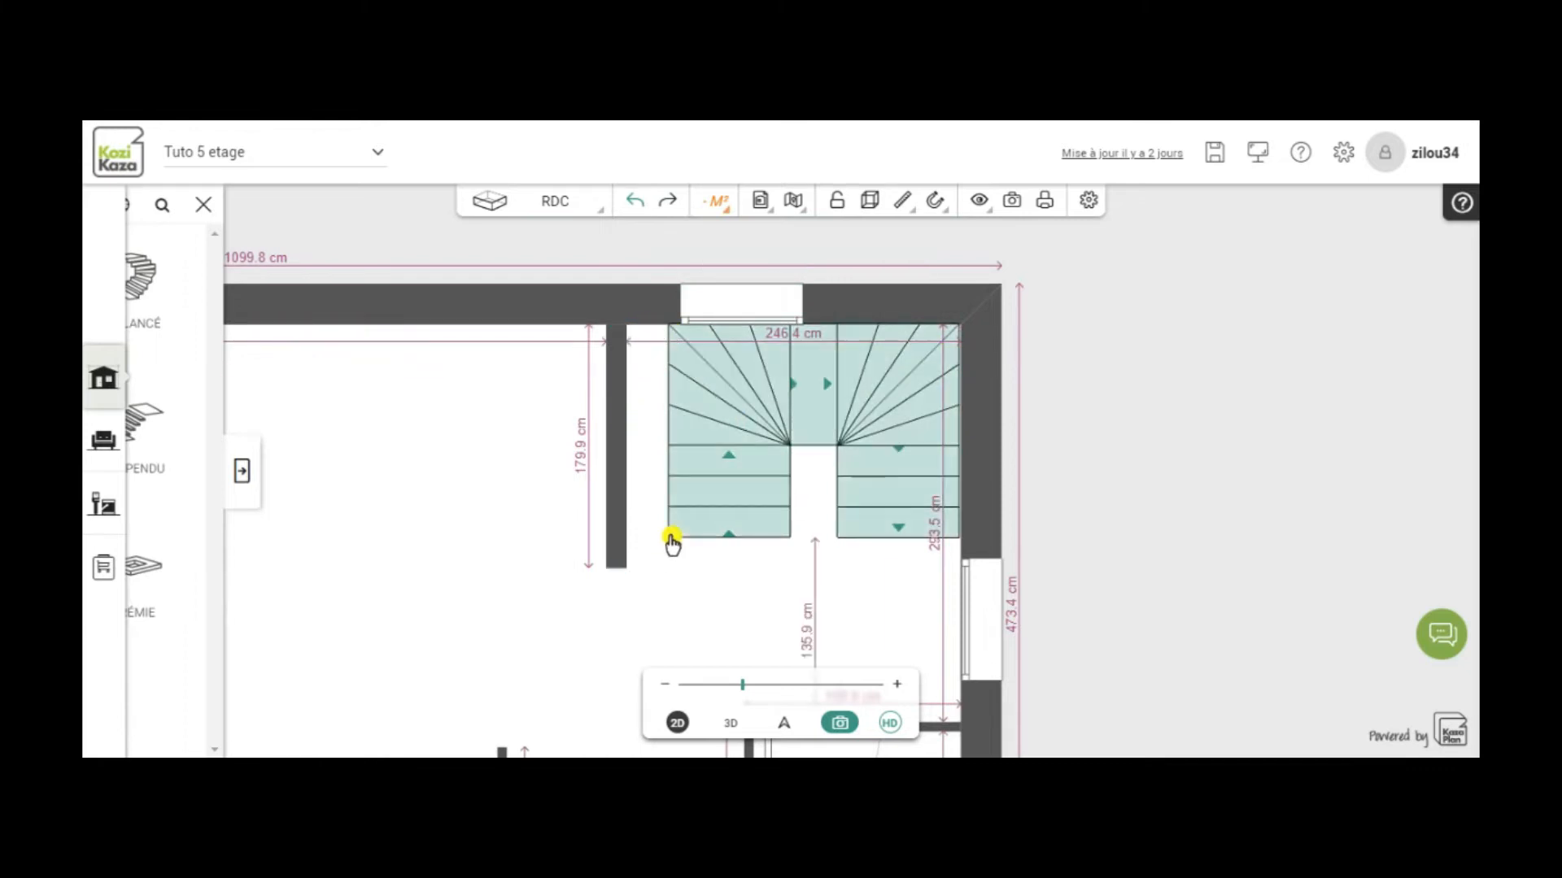
Step: Widen the staircase westward to about 236 cm by shifting its northwest turning point and the west flight's lower end
{"action": "left_click", "coordinate": [850, 435]}
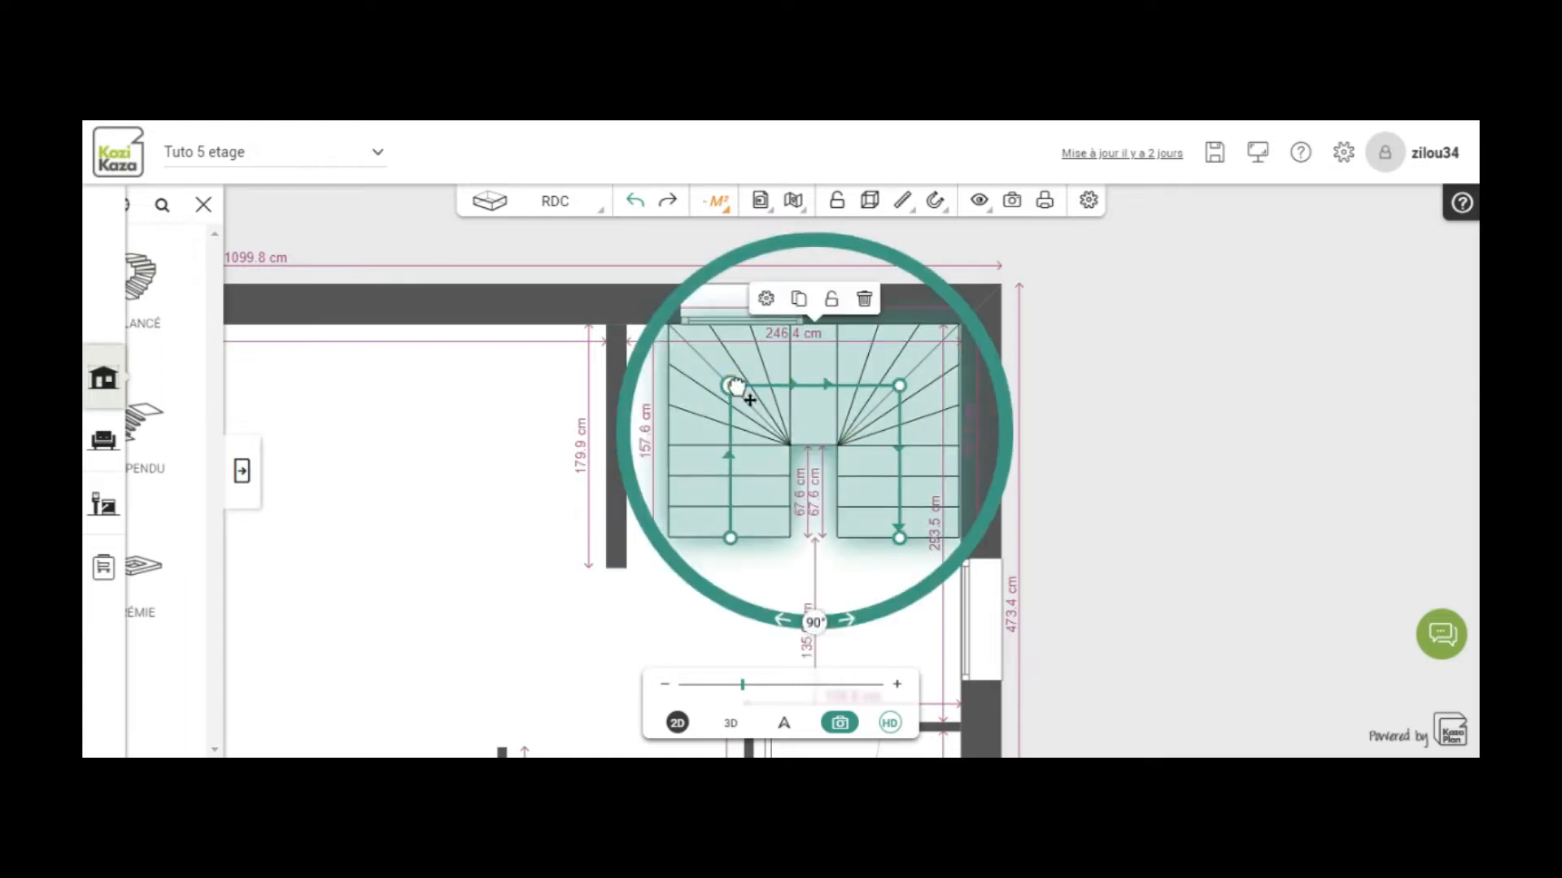
{"action": "left_click_drag", "start_coordinate": [720, 387], "coordinate": [708, 390]}
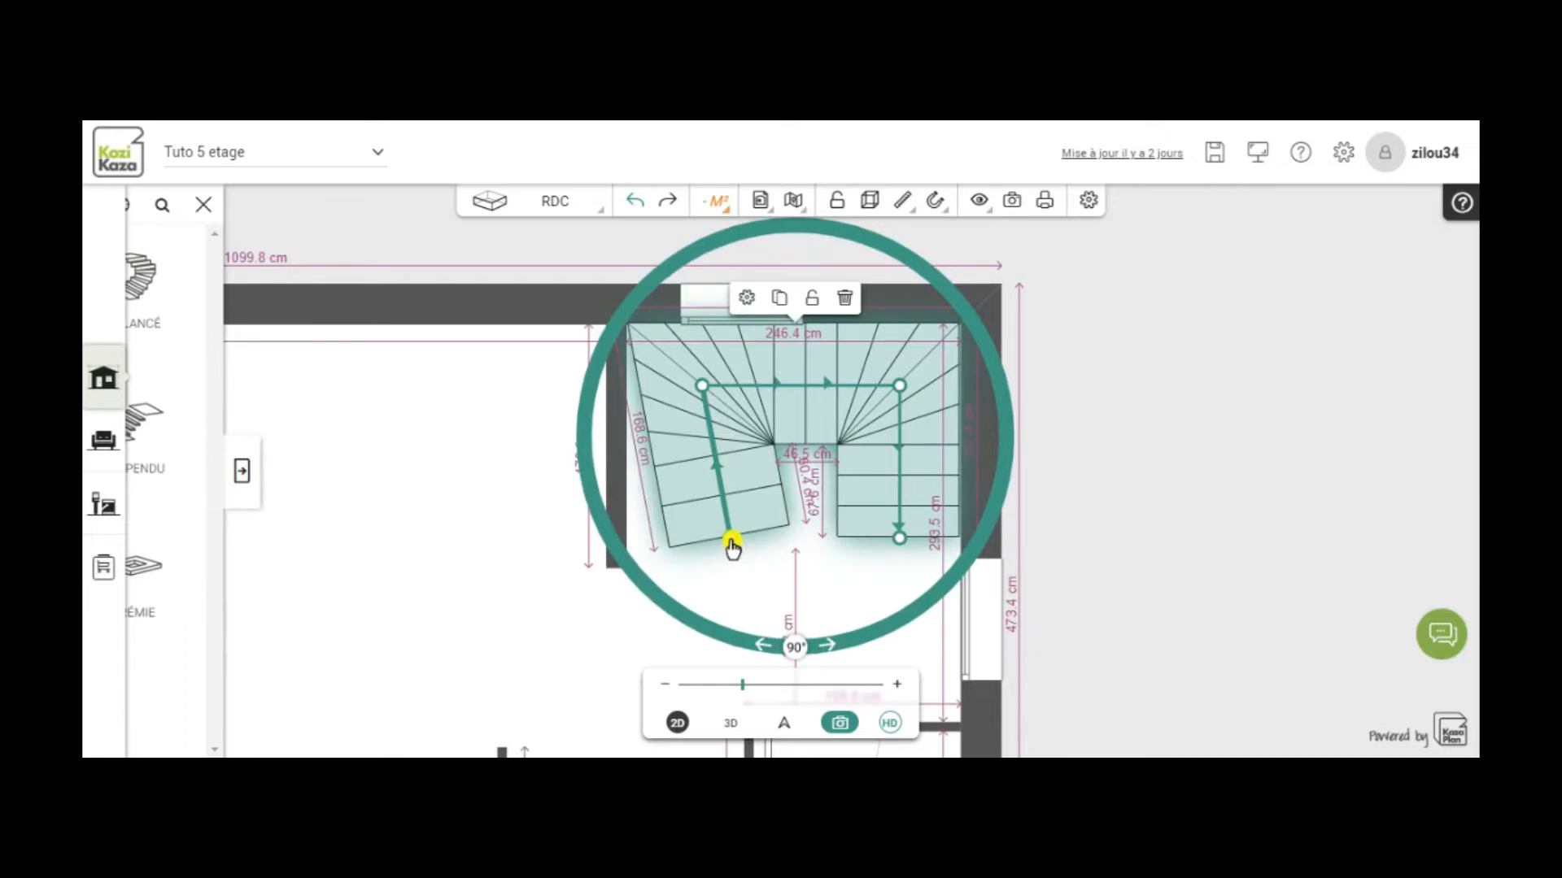
{"action": "mouse_move", "coordinate": [724, 549]}
{"action": "left_mouse_down"}
{"action": "mouse_move", "coordinate": [703, 552]}
{"action": "mouse_move", "coordinate": [737, 551]}
{"action": "left_mouse_up"}
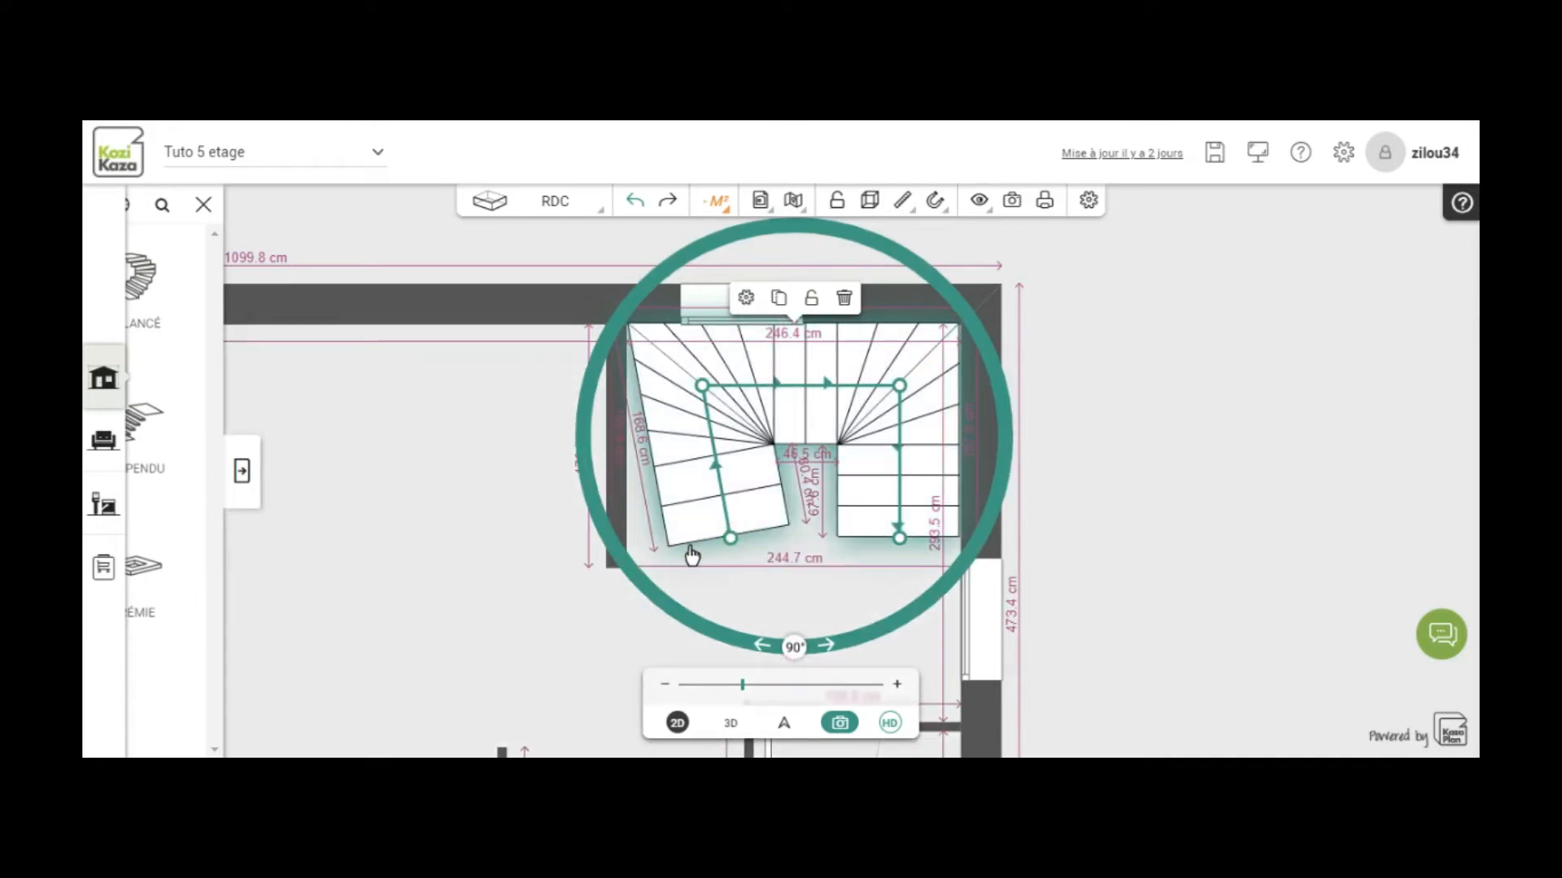
{"action": "left_click_drag", "start_coordinate": [658, 559], "coordinate": [719, 555]}
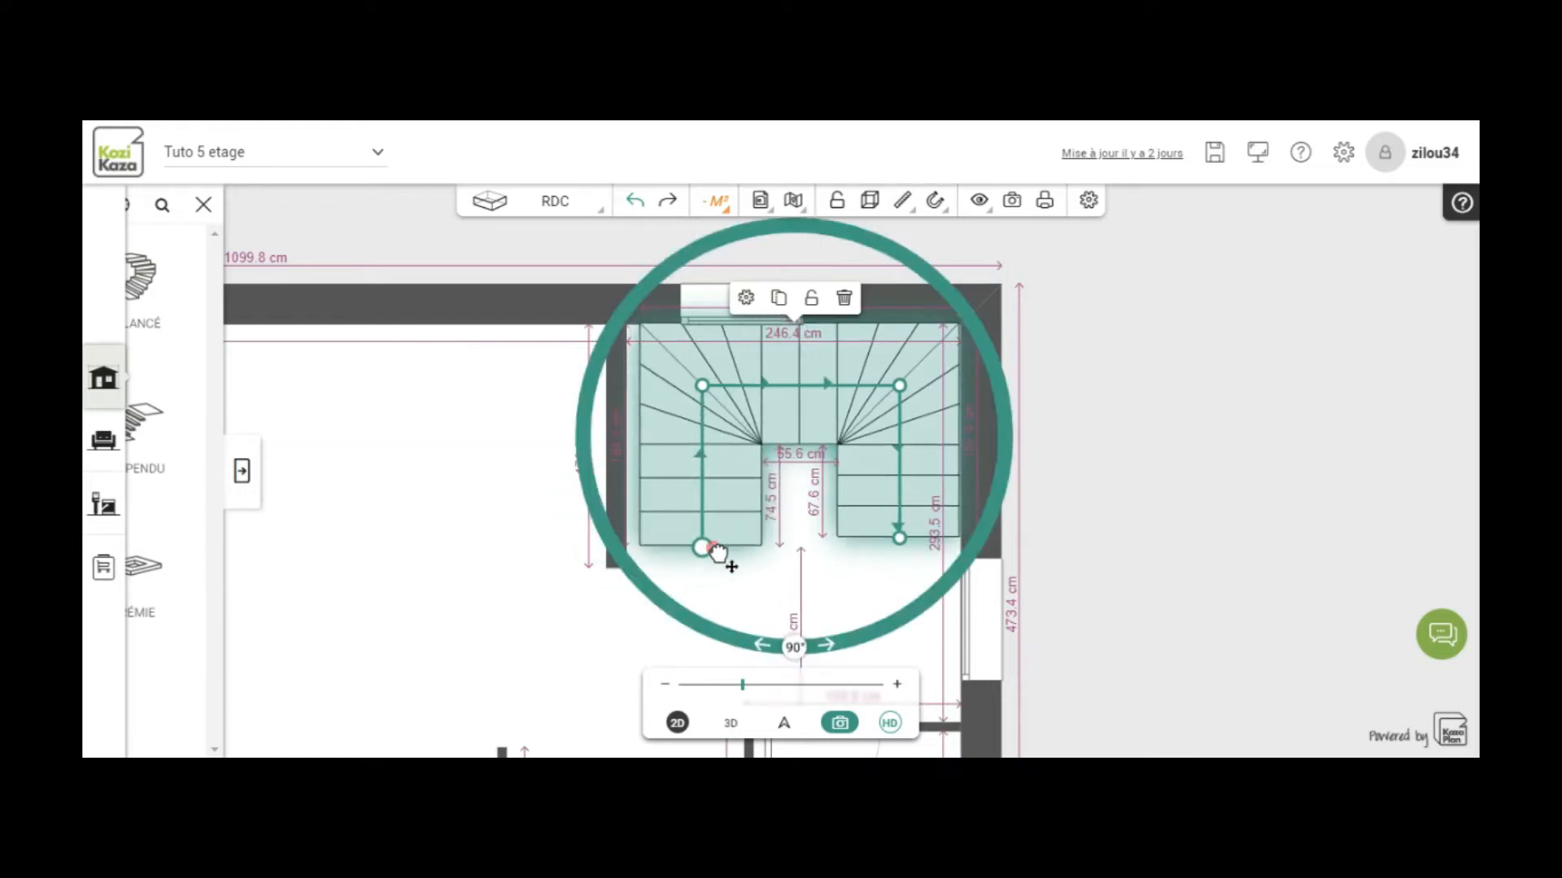
{"action": "left_click", "coordinate": [703, 388]}
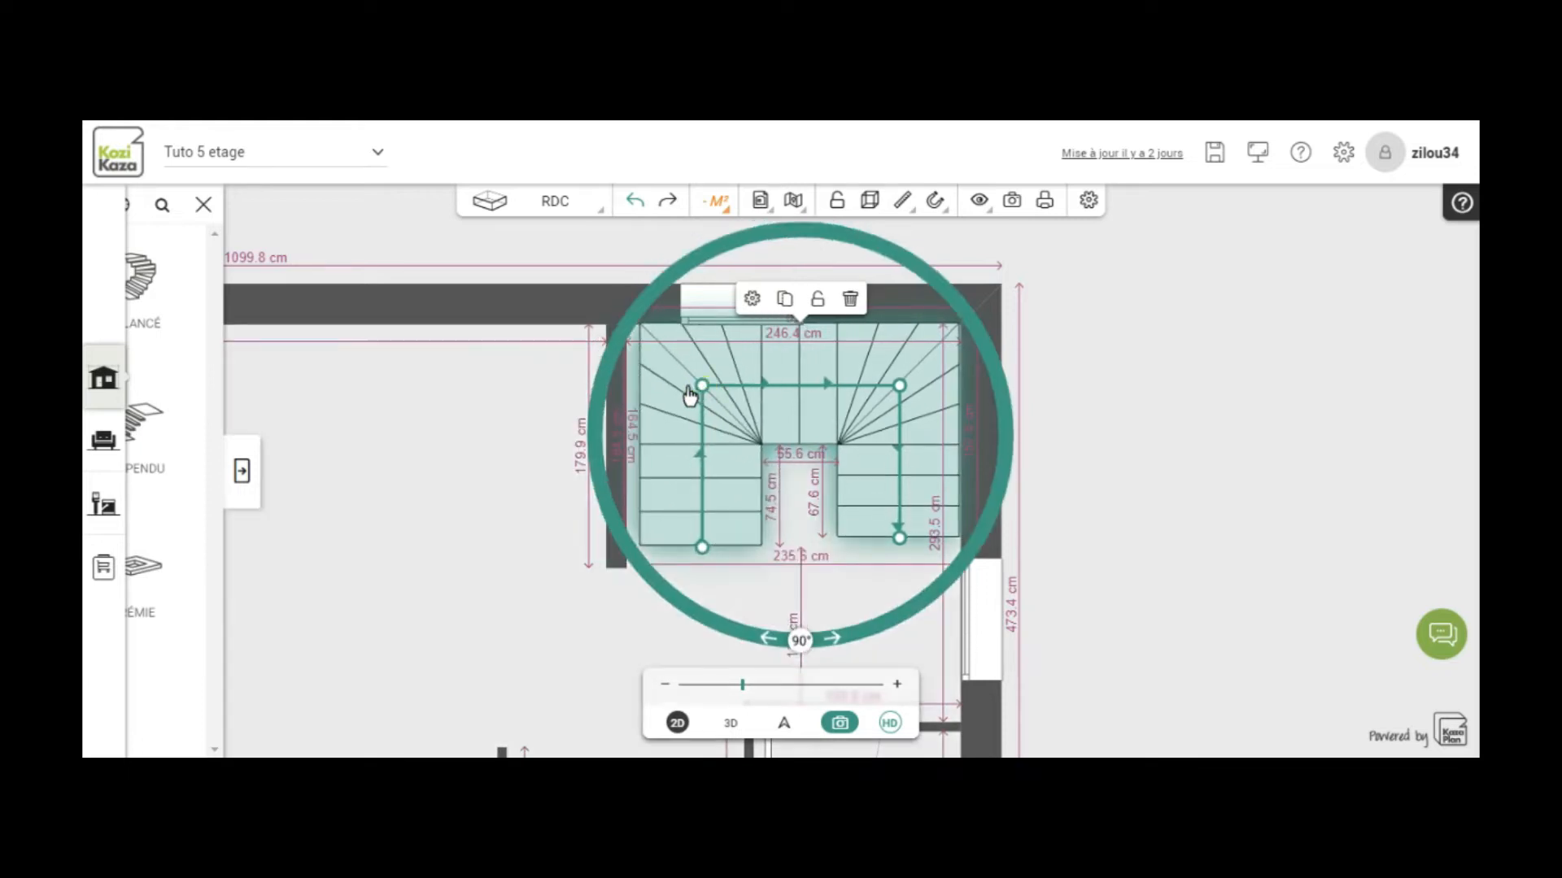
Step: Shift the west flight's turning point and lower end against the partition, making the staircase about 245.4 cm wide
{"action": "scroll", "coordinate": [1075, 398], "scroll_direction": "up", "scroll_amount": 2}
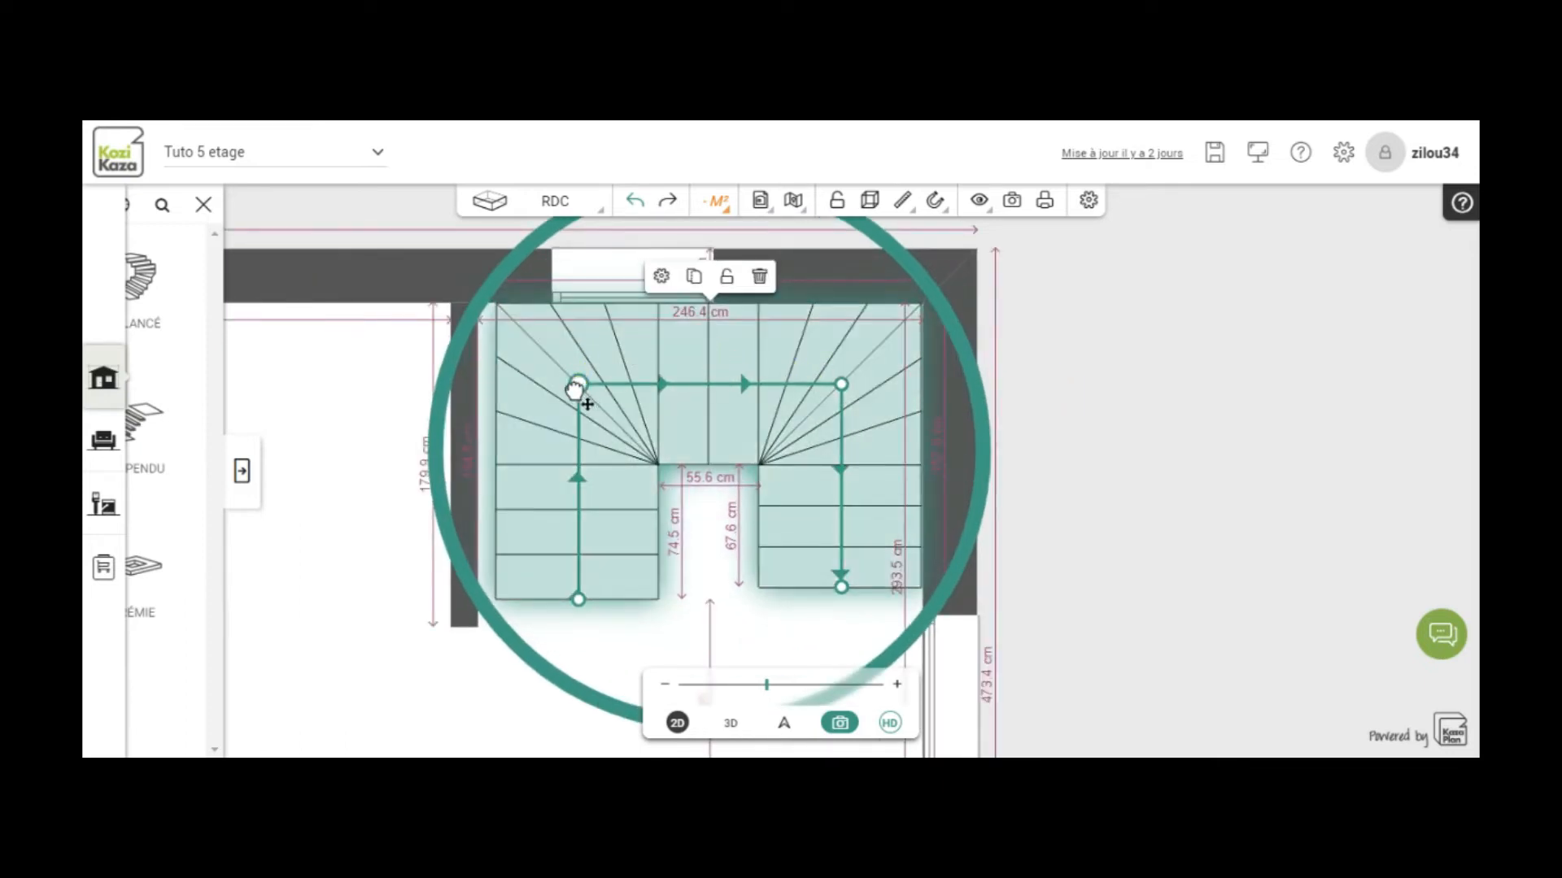
{"action": "left_click_drag", "start_coordinate": [574, 394], "coordinate": [561, 383]}
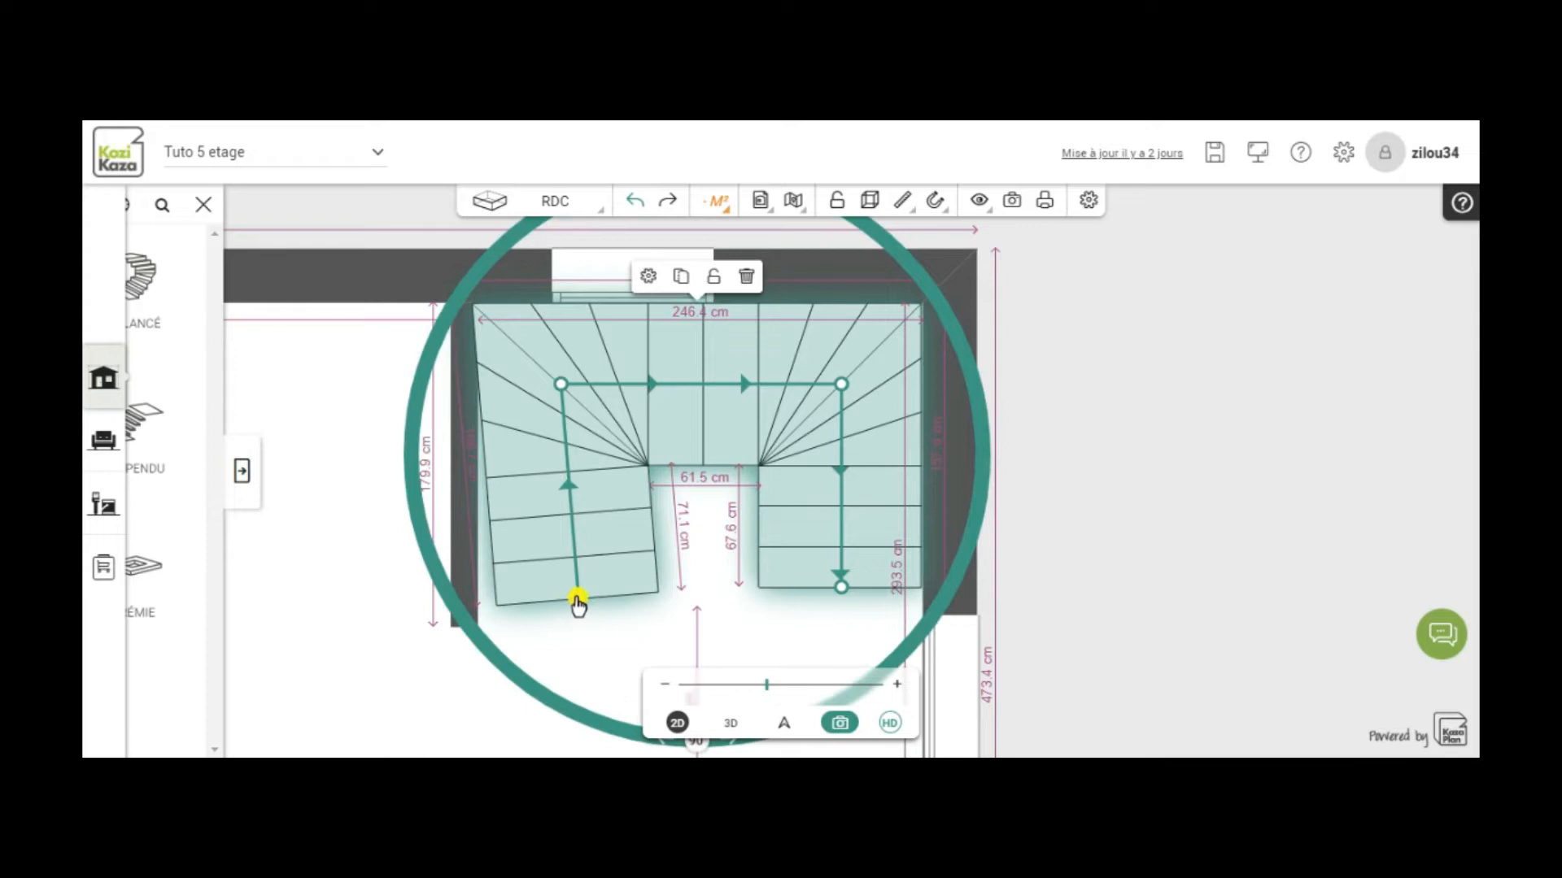
{"action": "left_click", "coordinate": [578, 602]}
{"action": "left_click_drag", "start_coordinate": [553, 601], "coordinate": [578, 601]}
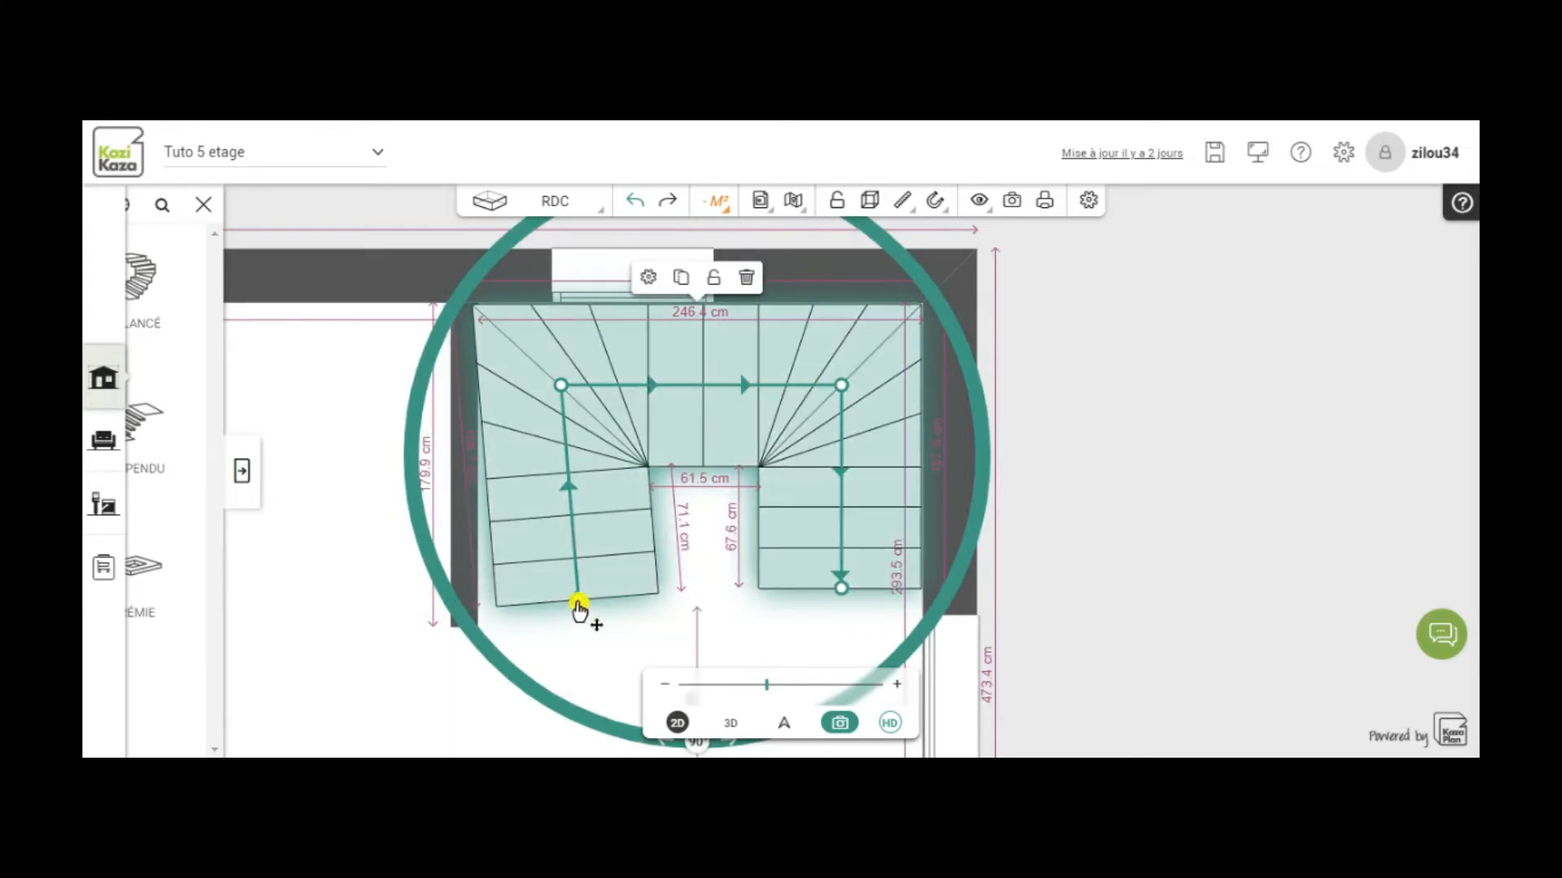
{"action": "mouse_move", "coordinate": [553, 614]}
{"action": "left_mouse_down"}
{"action": "mouse_move", "coordinate": [523, 617]}
{"action": "mouse_move", "coordinate": [561, 600]}
{"action": "left_mouse_up"}
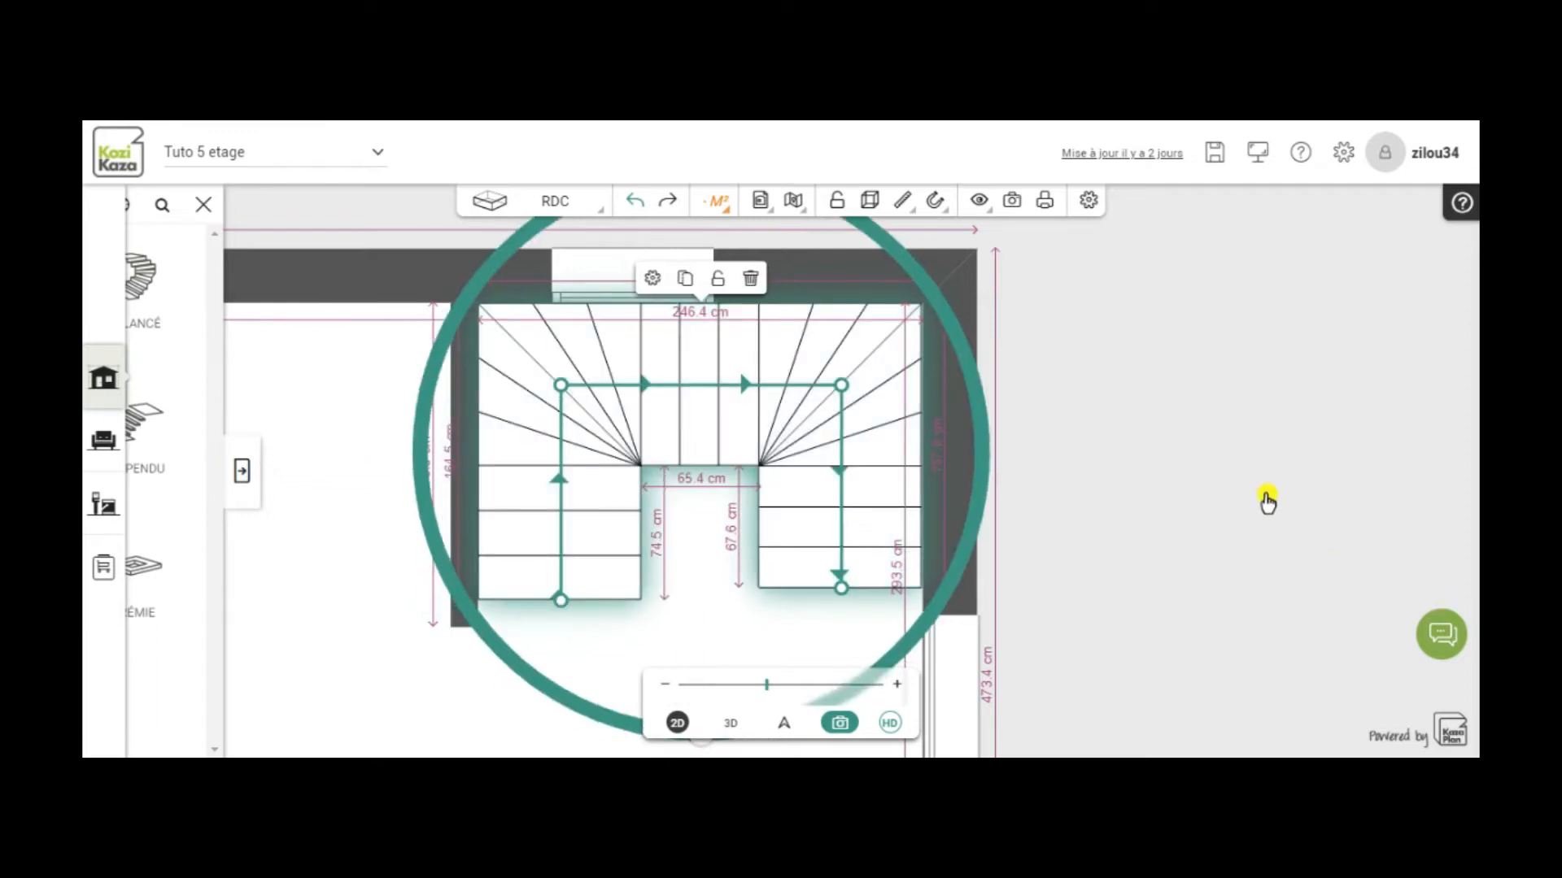
{"action": "left_click", "coordinate": [506, 623]}
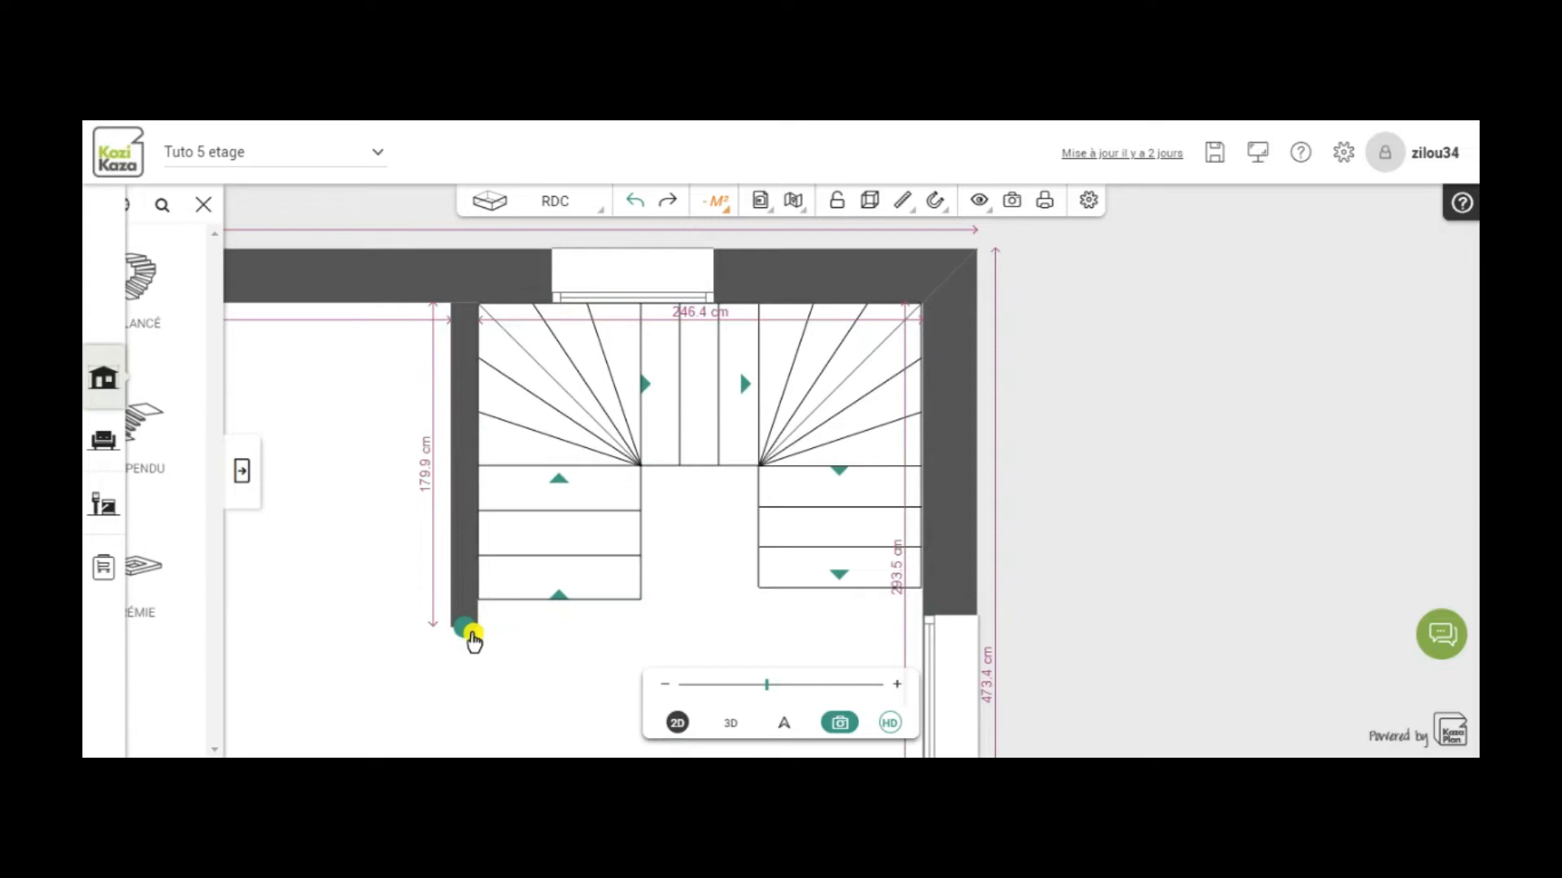
Step: Try to lengthen the staircase's west flight southward, and try to undo the resulting shift of the whole staircase
{"action": "left_click", "coordinate": [559, 602]}
{"action": "left_click", "coordinate": [560, 603]}
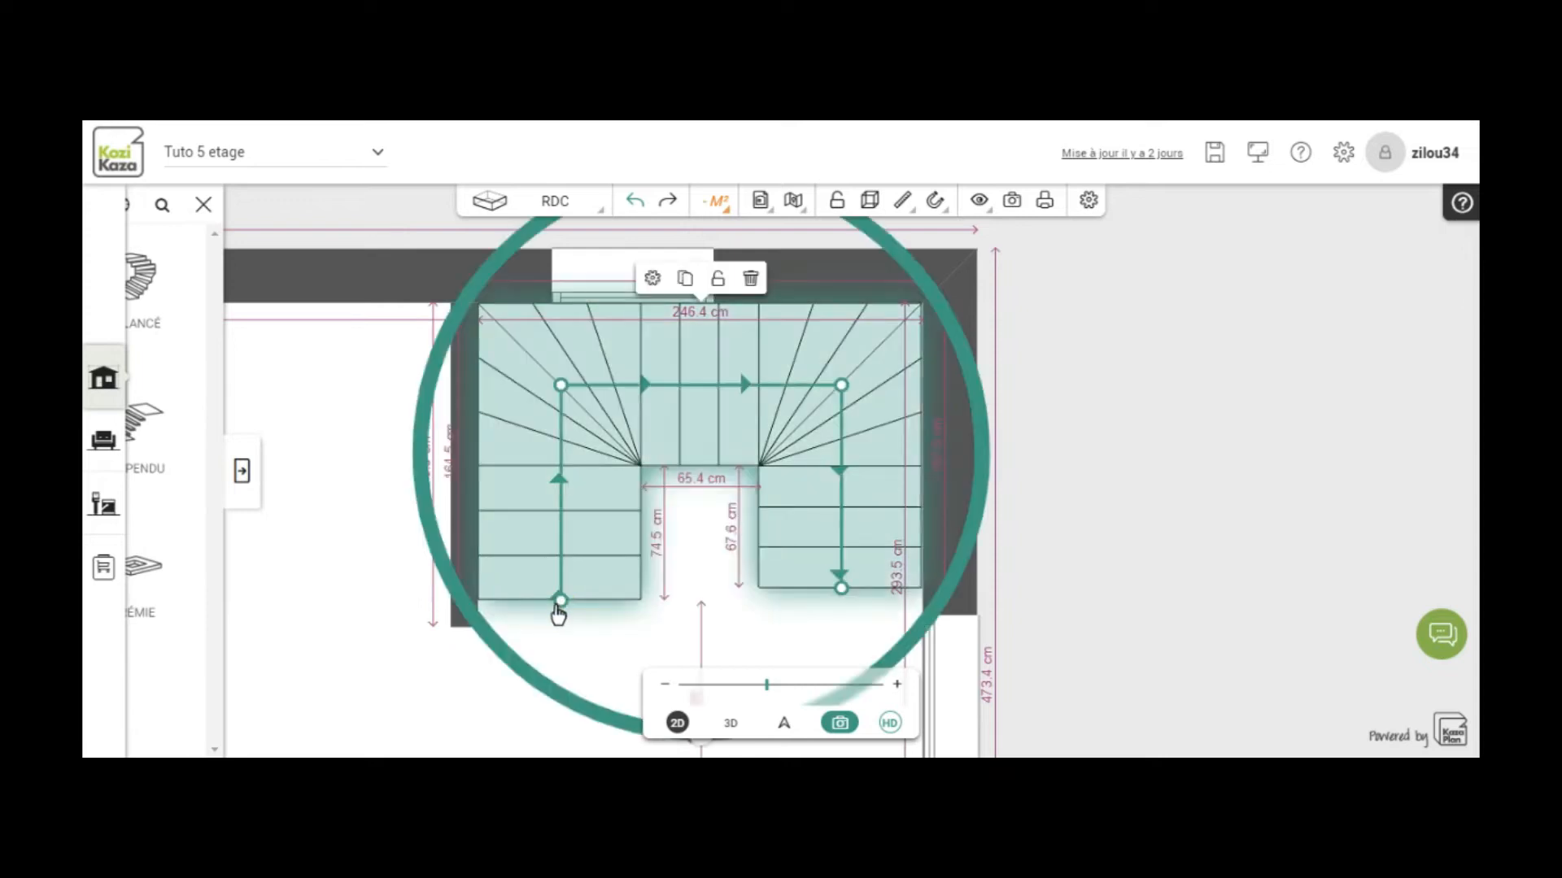
{"action": "left_click_drag", "start_coordinate": [570, 576], "coordinate": [569, 604]}
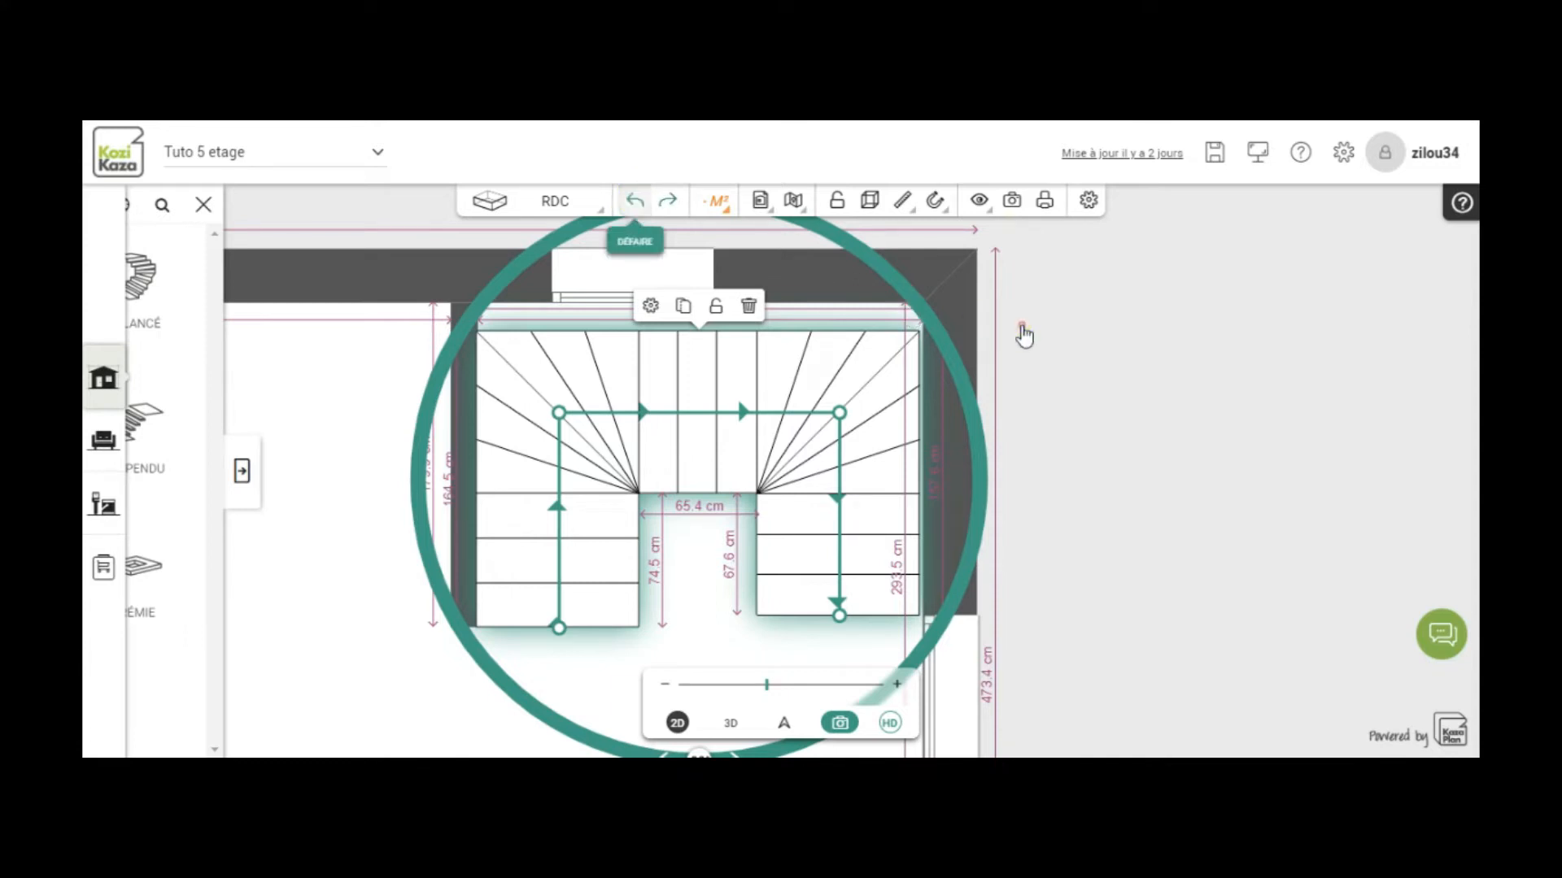
{"action": "left_click", "coordinate": [1249, 366]}
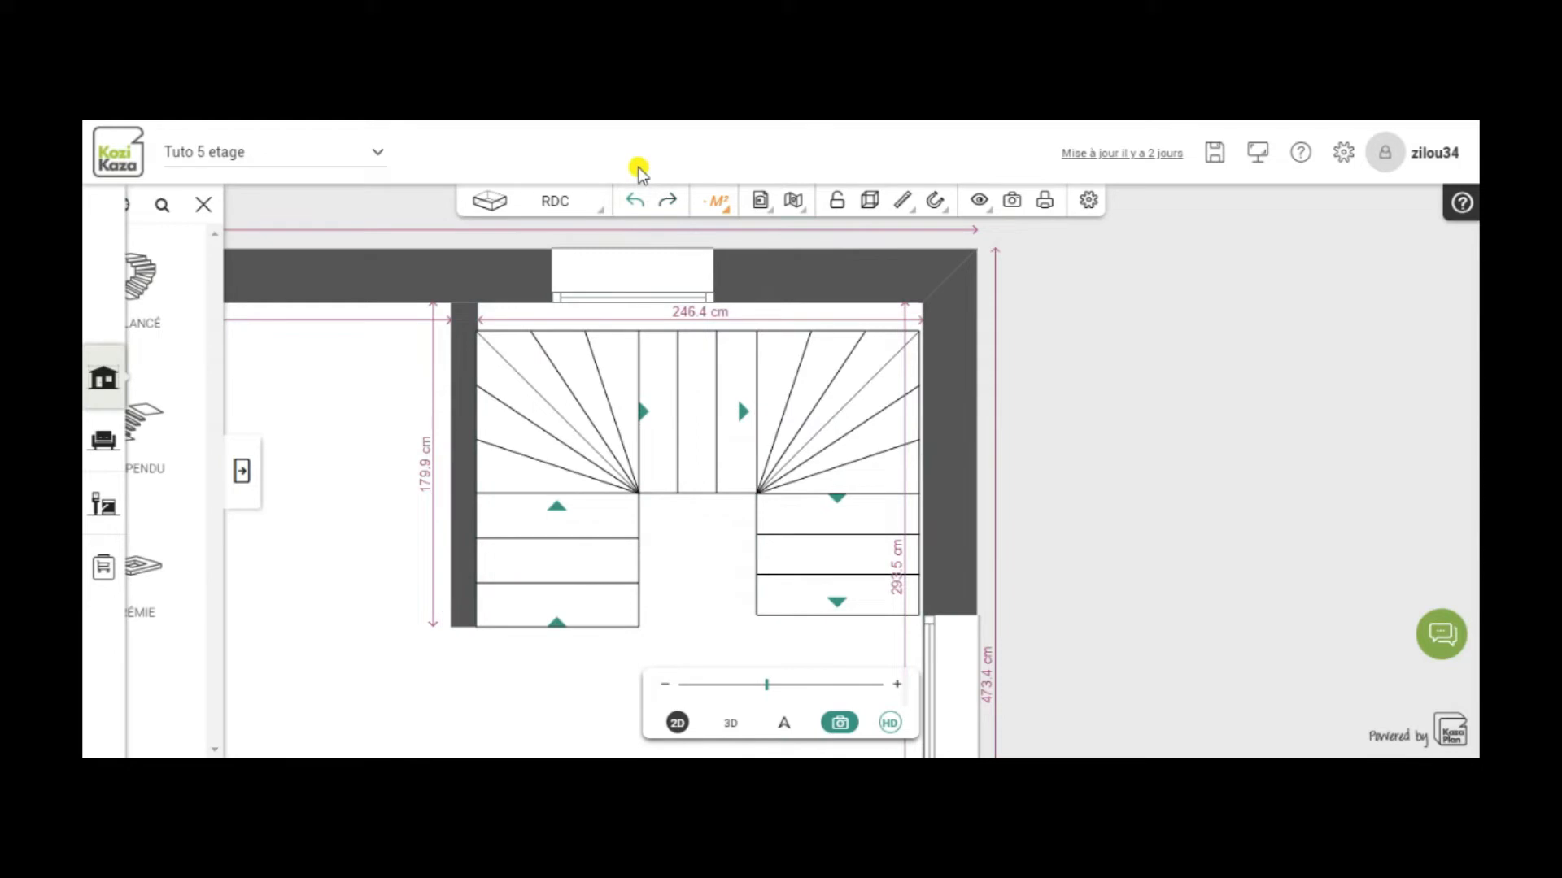
{"action": "left_click", "coordinate": [636, 203]}
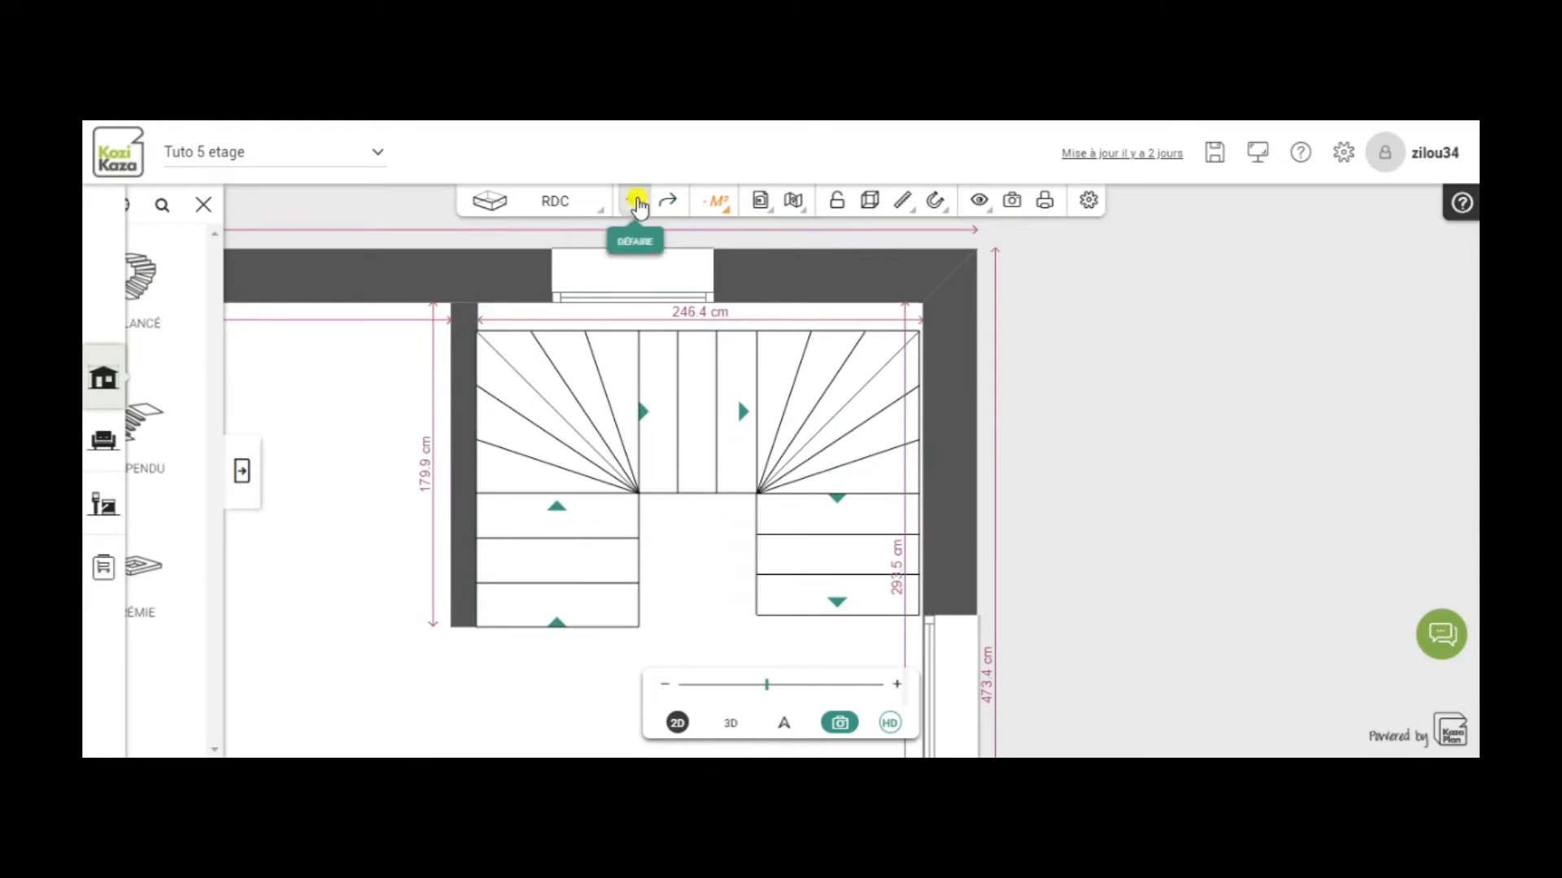
{"action": "left_click", "coordinate": [637, 204]}
{"action": "left_click", "coordinate": [639, 203]}
{"action": "left_click", "coordinate": [634, 207]}
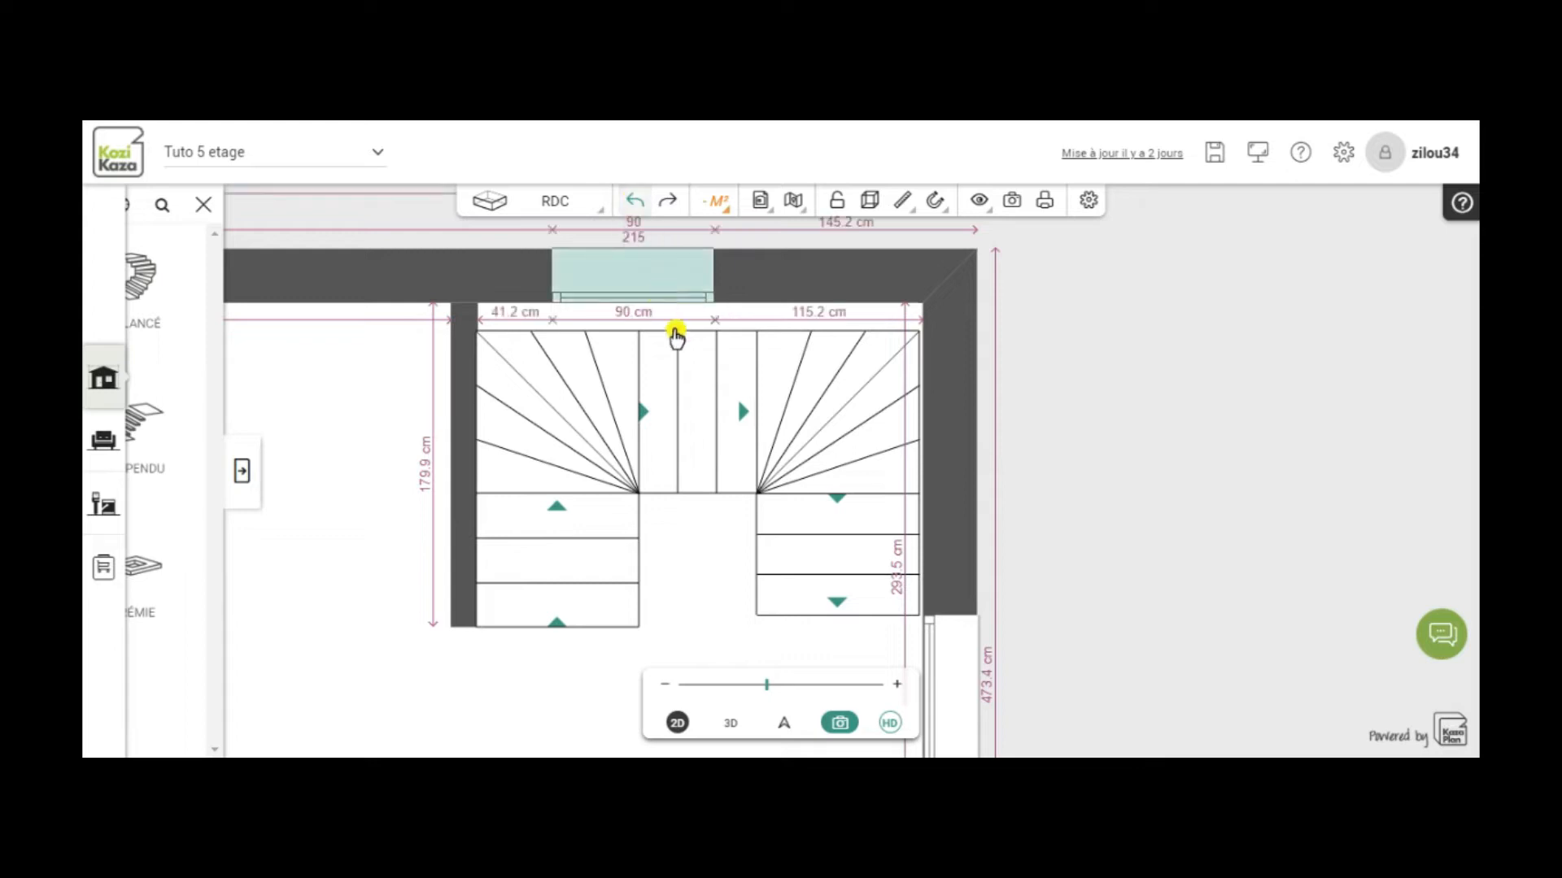
Step: Move the whole staircase north so it sits flush against the north exterior wall under the window
{"action": "left_click", "coordinate": [680, 376]}
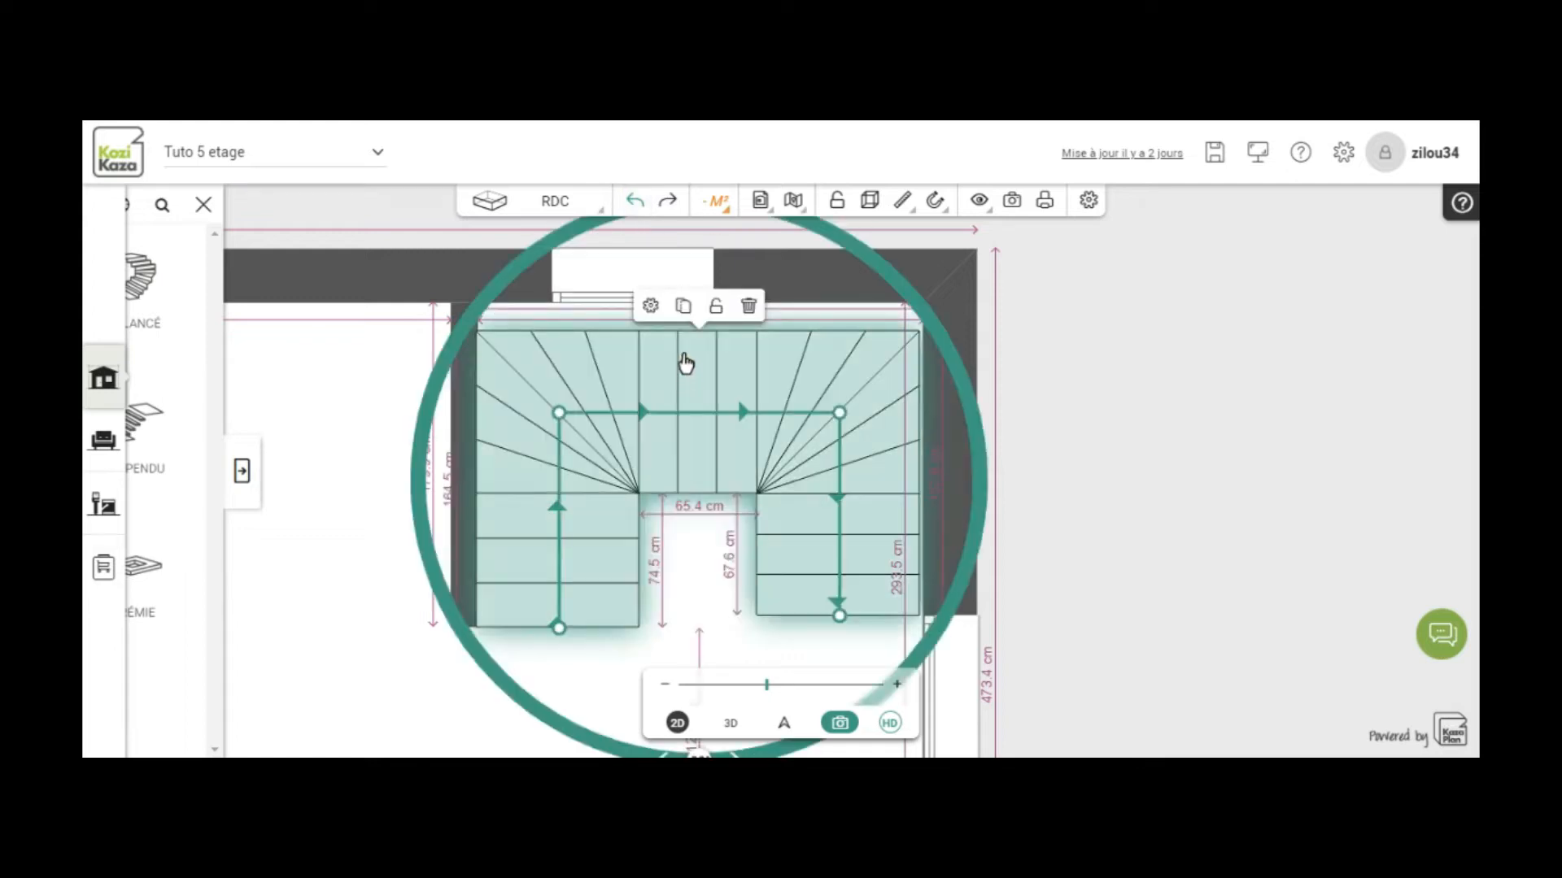
{"action": "left_click_drag", "start_coordinate": [685, 340], "coordinate": [686, 323]}
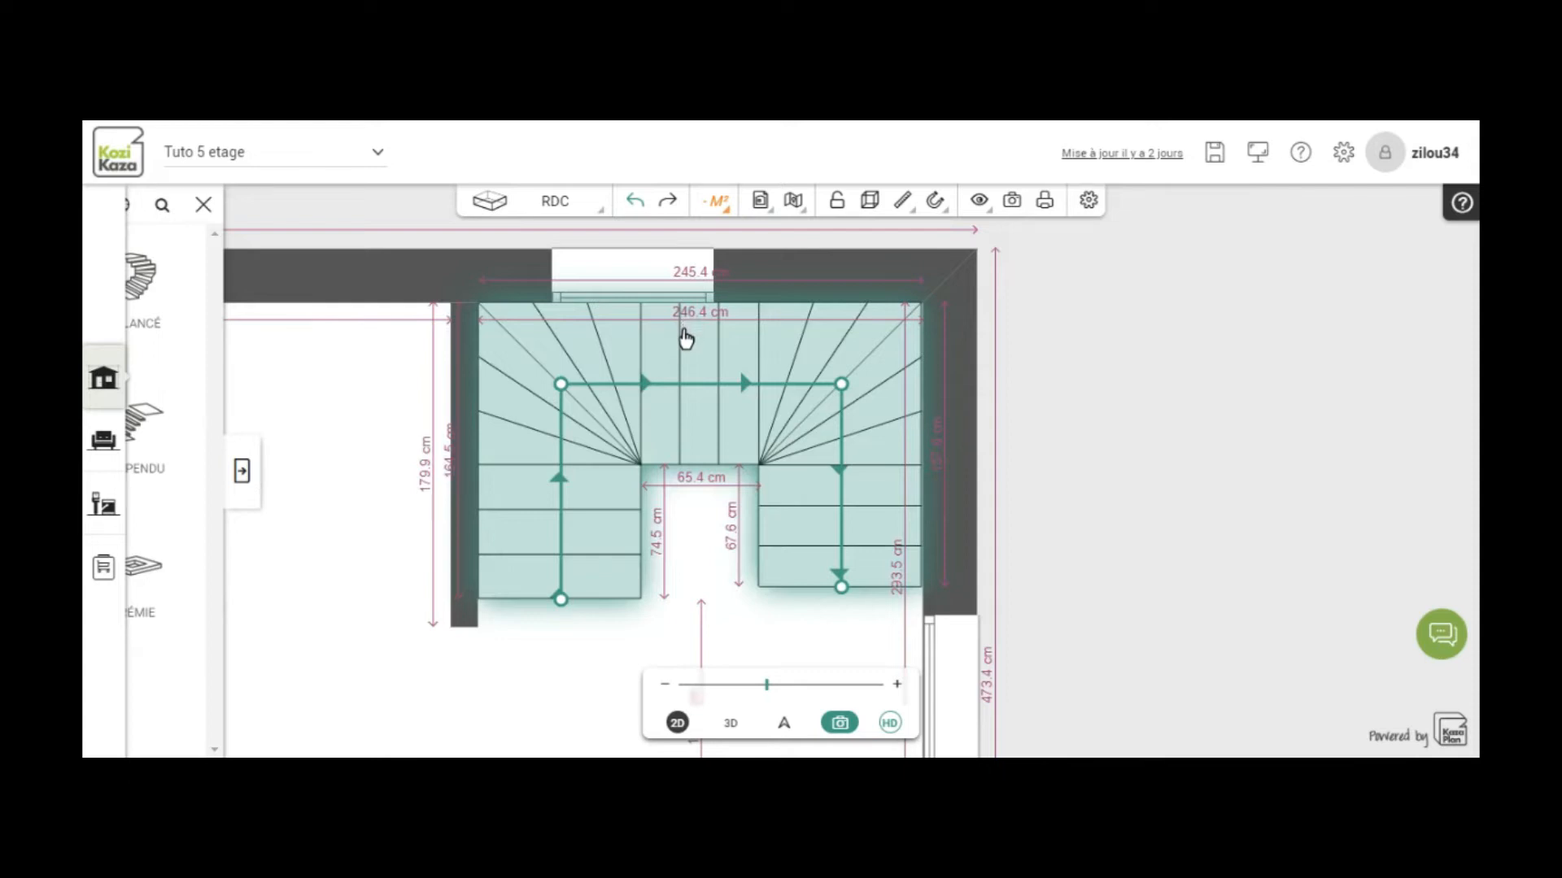
{"action": "left_click", "coordinate": [685, 340]}
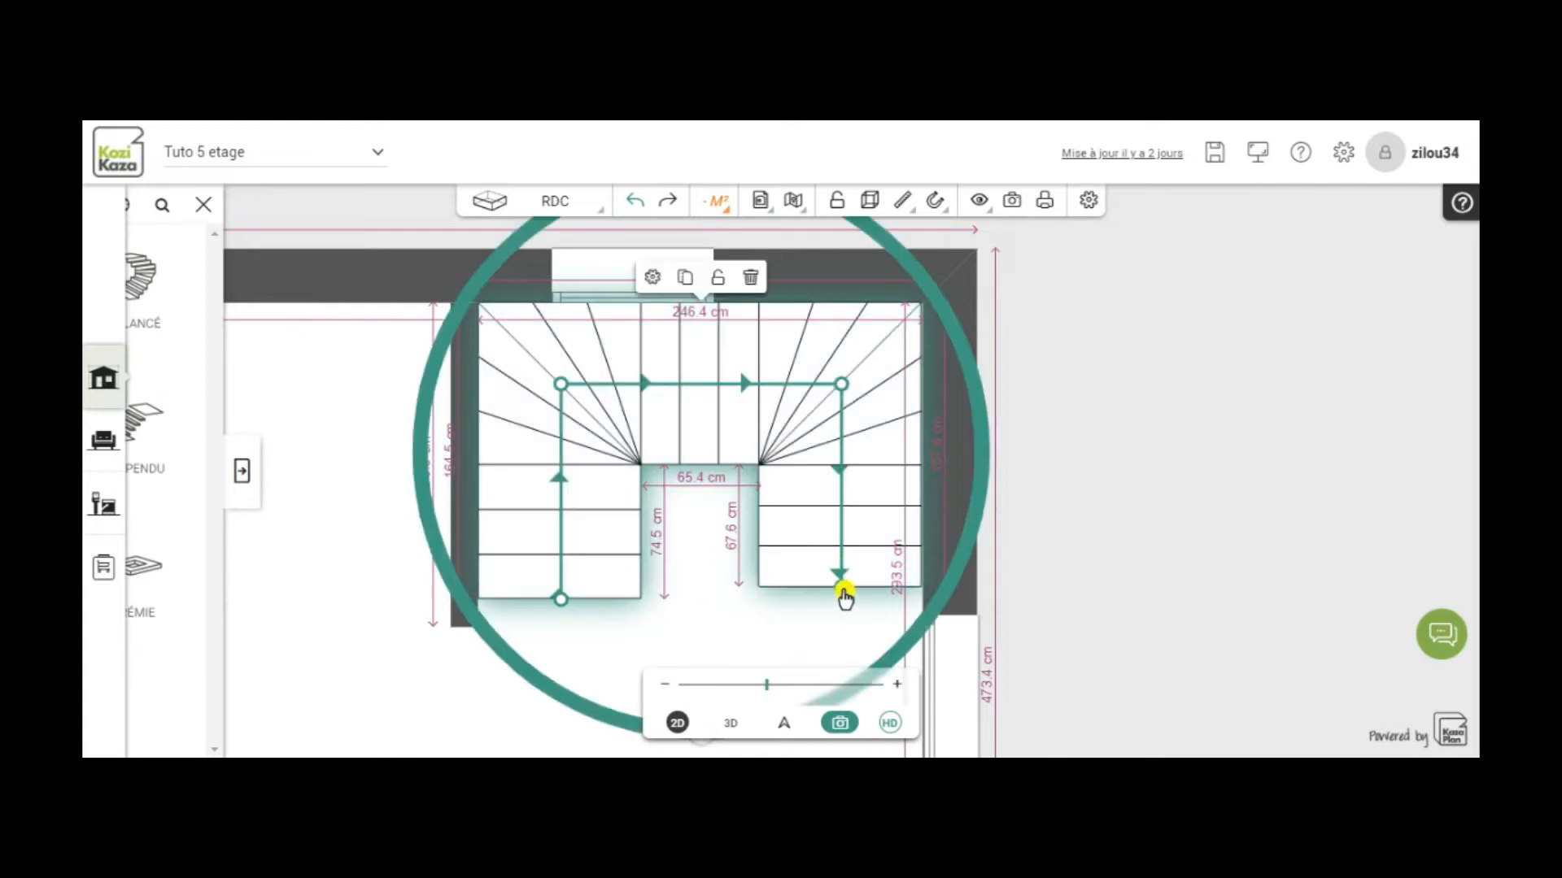
Step: Extend the west flight southward to an outer length of about 186 cm and lock the staircase
{"action": "left_click", "coordinate": [844, 592]}
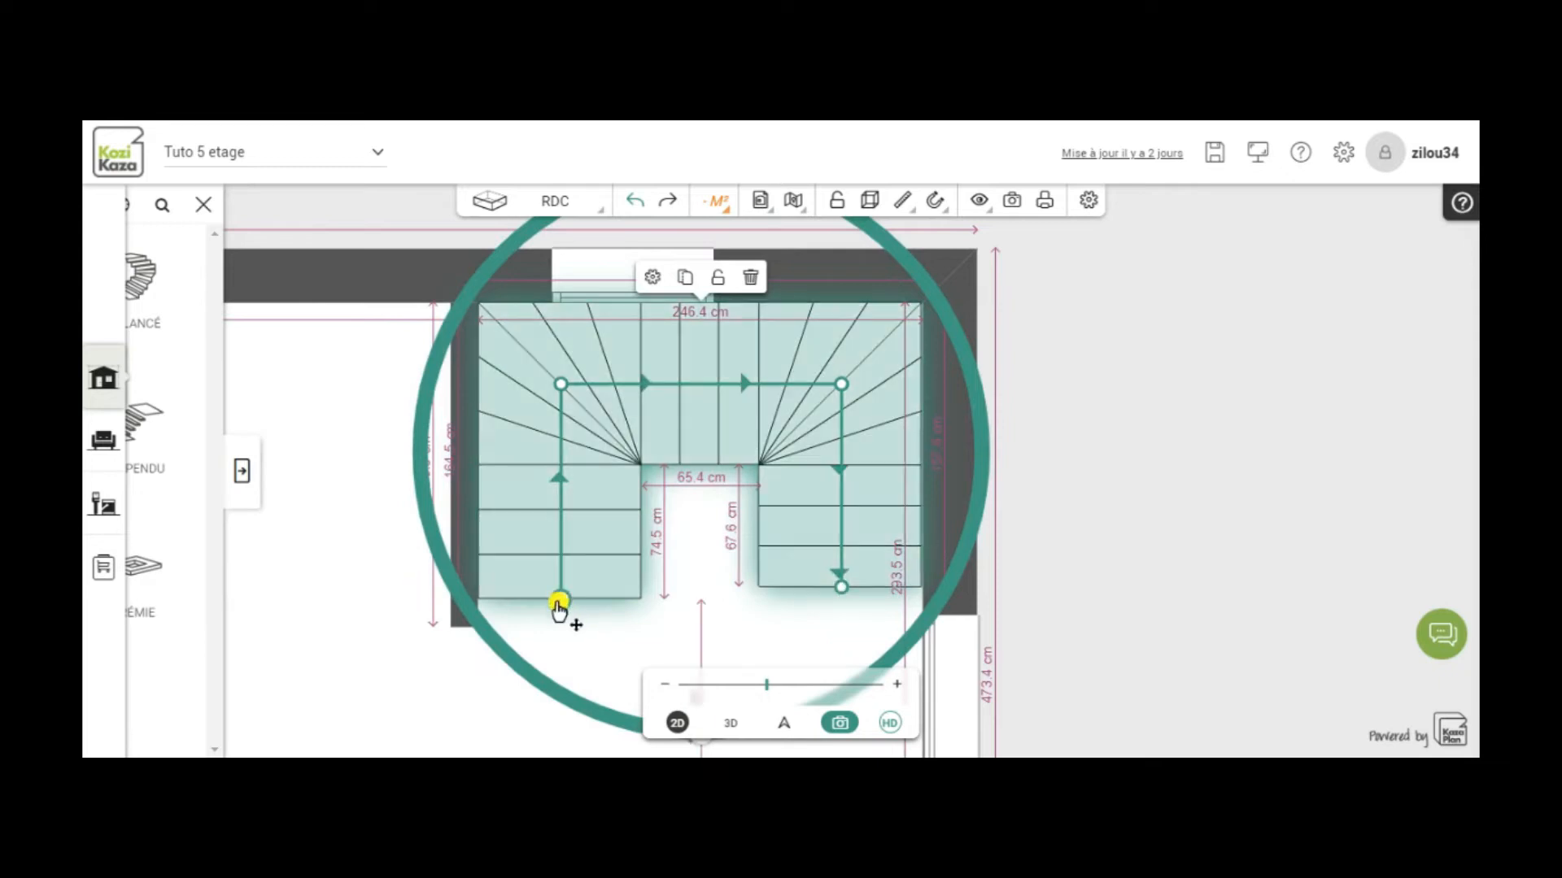
{"action": "left_click_drag", "start_coordinate": [556, 647], "coordinate": [561, 638]}
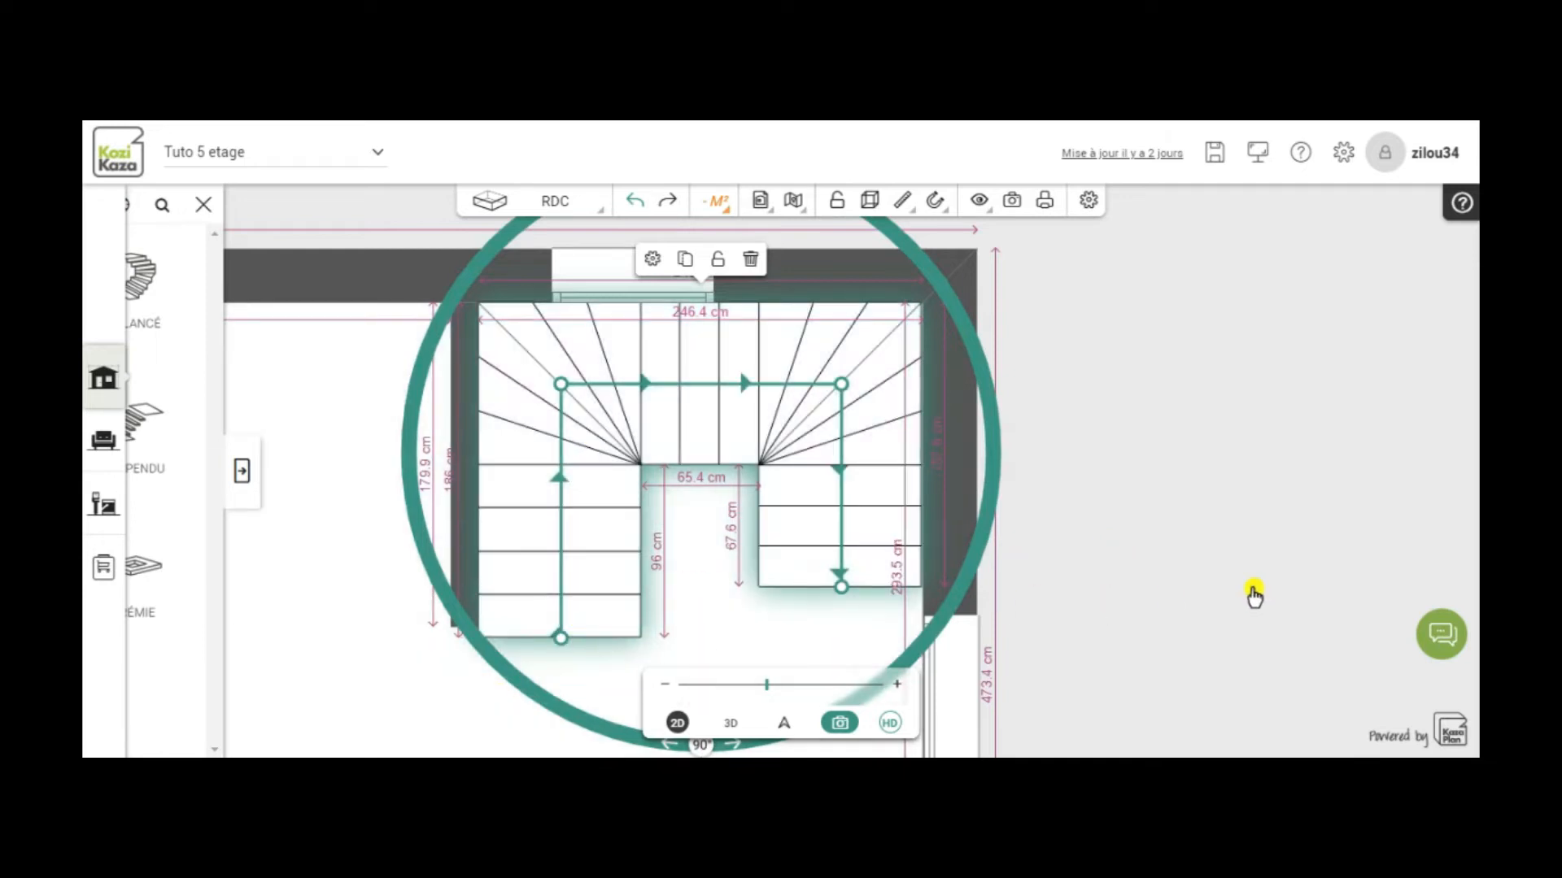
{"action": "left_click", "coordinate": [720, 260]}
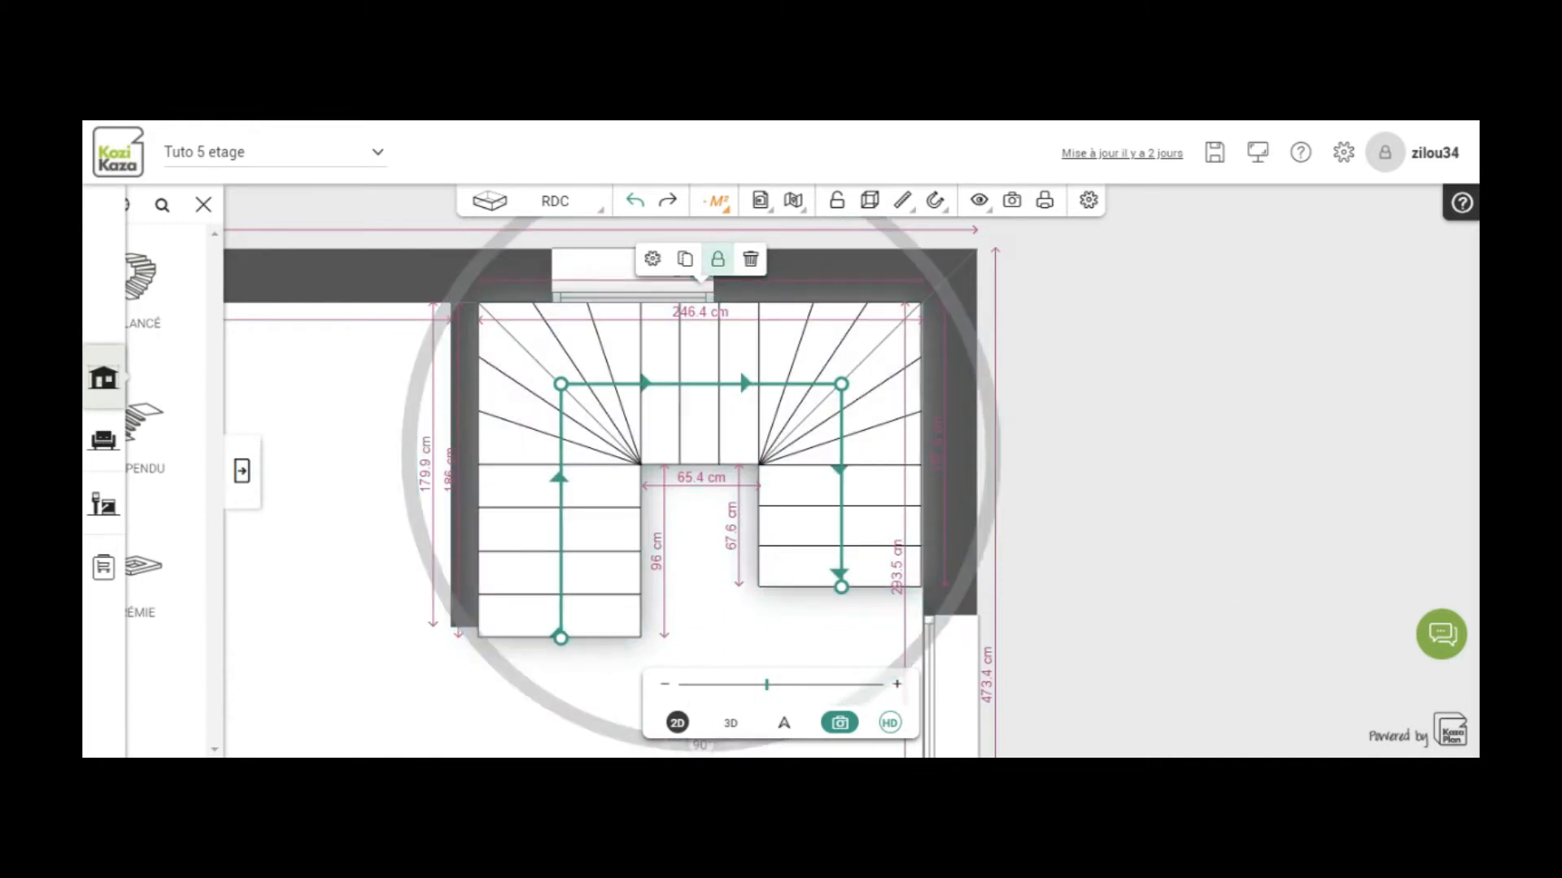
Step: Inspect the staircase in 3D on the RDC floor, and through the trémie from the 1er étage
{"action": "left_click", "coordinate": [736, 723]}
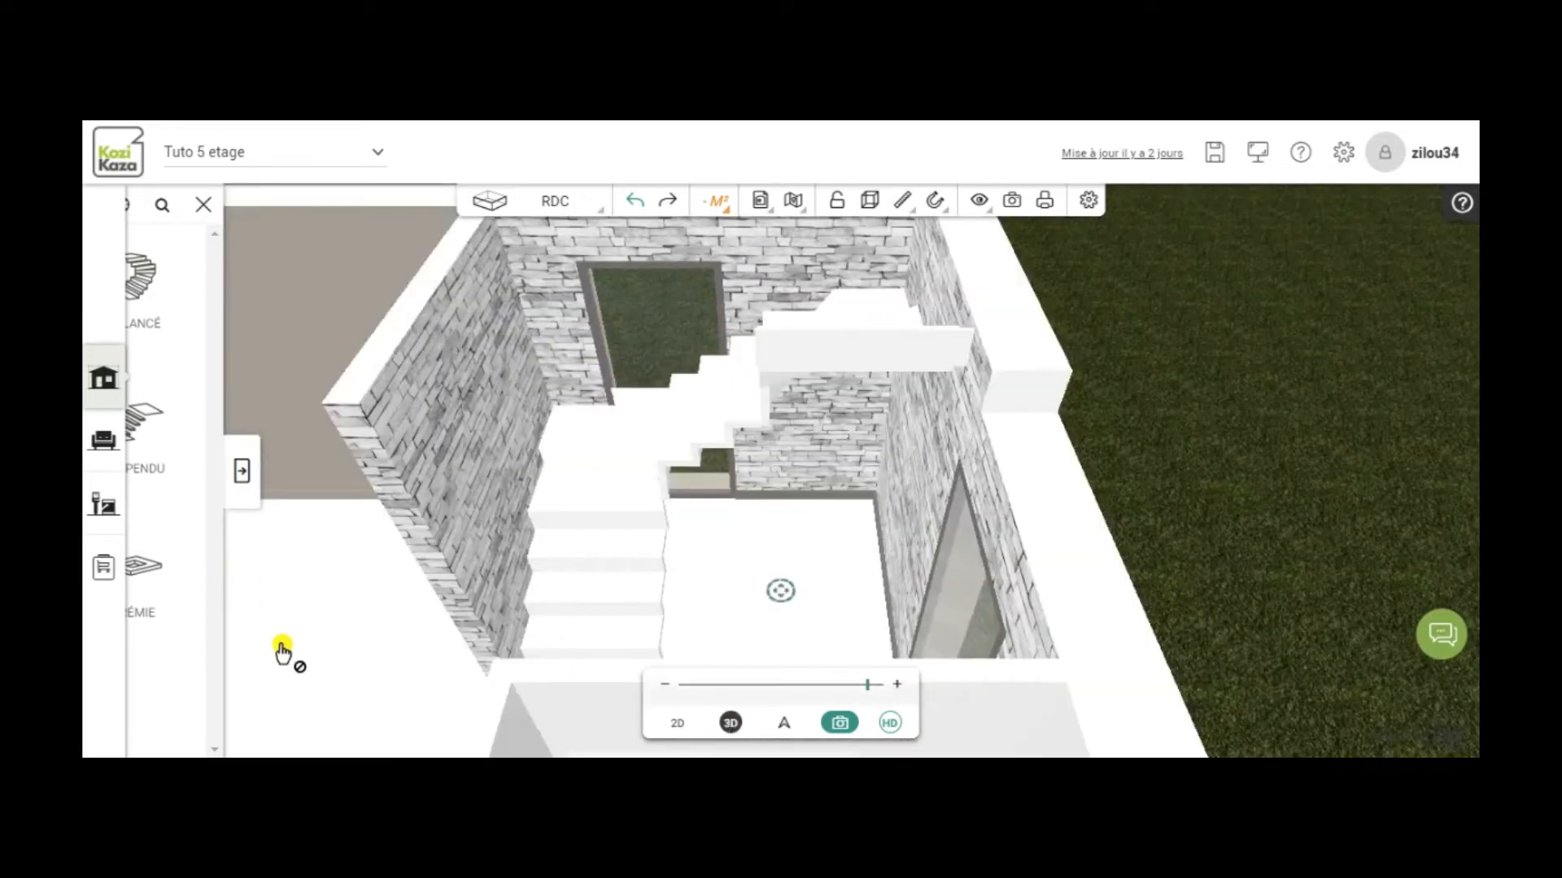
{"action": "left_click_drag", "start_coordinate": [285, 653], "coordinate": [382, 711]}
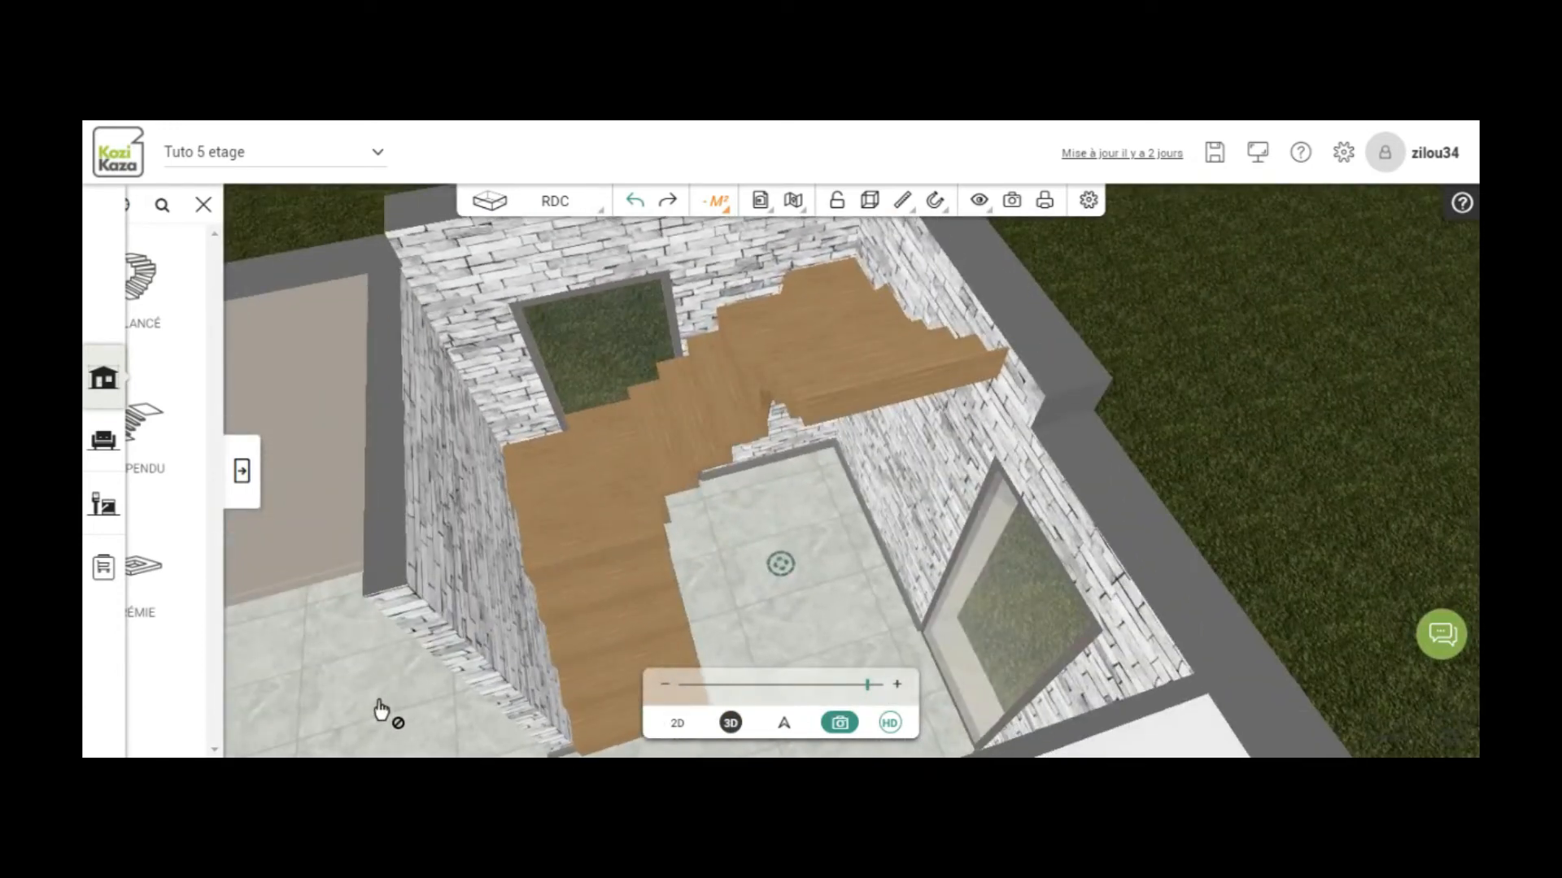
{"action": "left_click", "coordinate": [565, 202]}
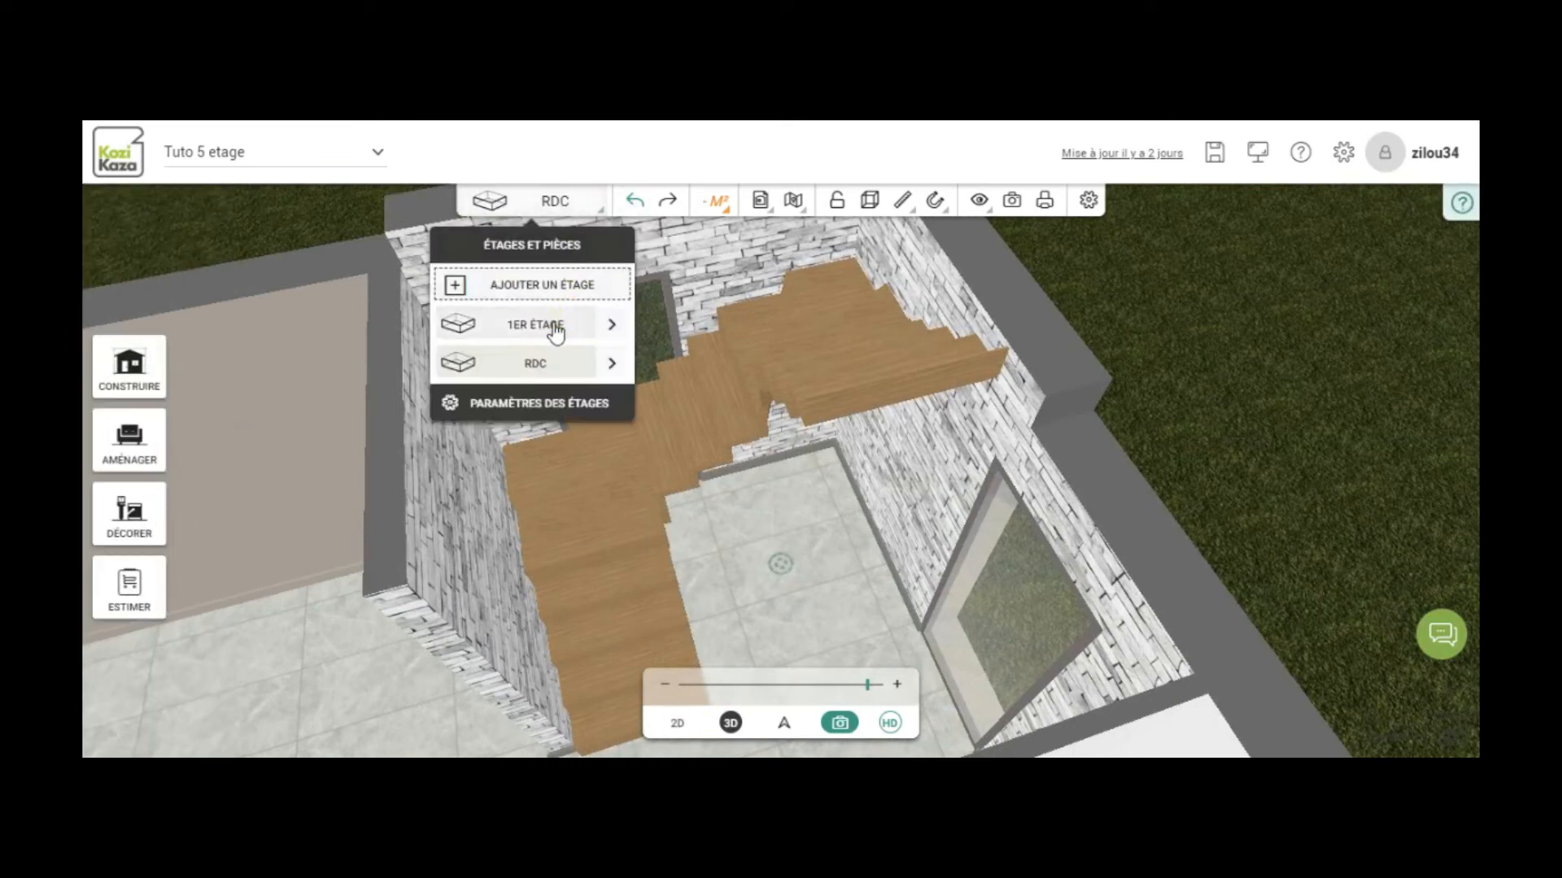
{"action": "left_click", "coordinate": [556, 328]}
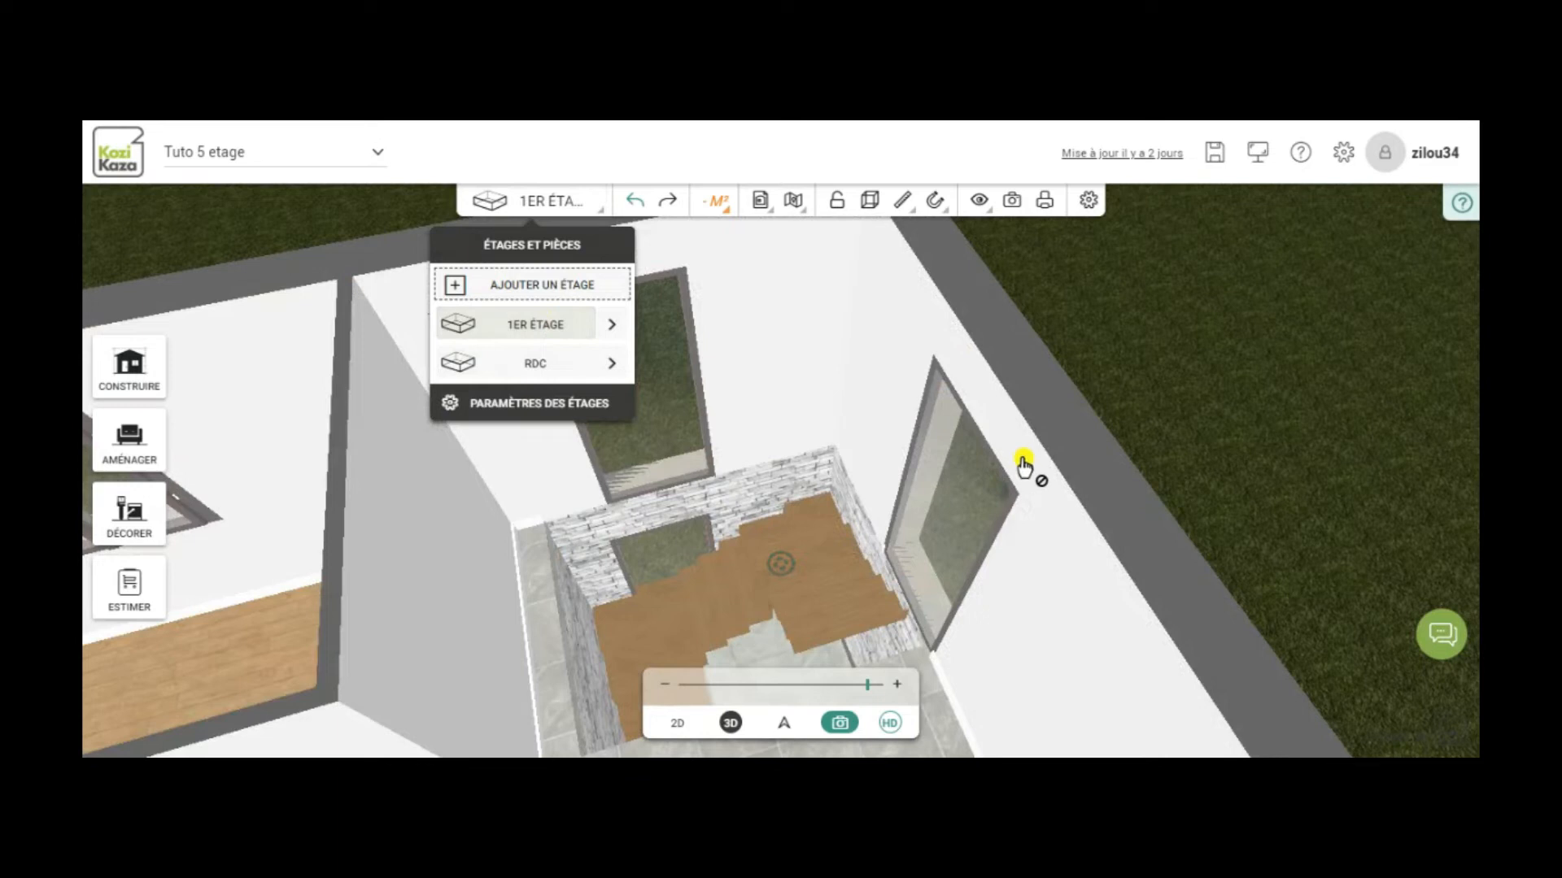
{"action": "left_click_drag", "start_coordinate": [1441, 445], "coordinate": [1276, 561]}
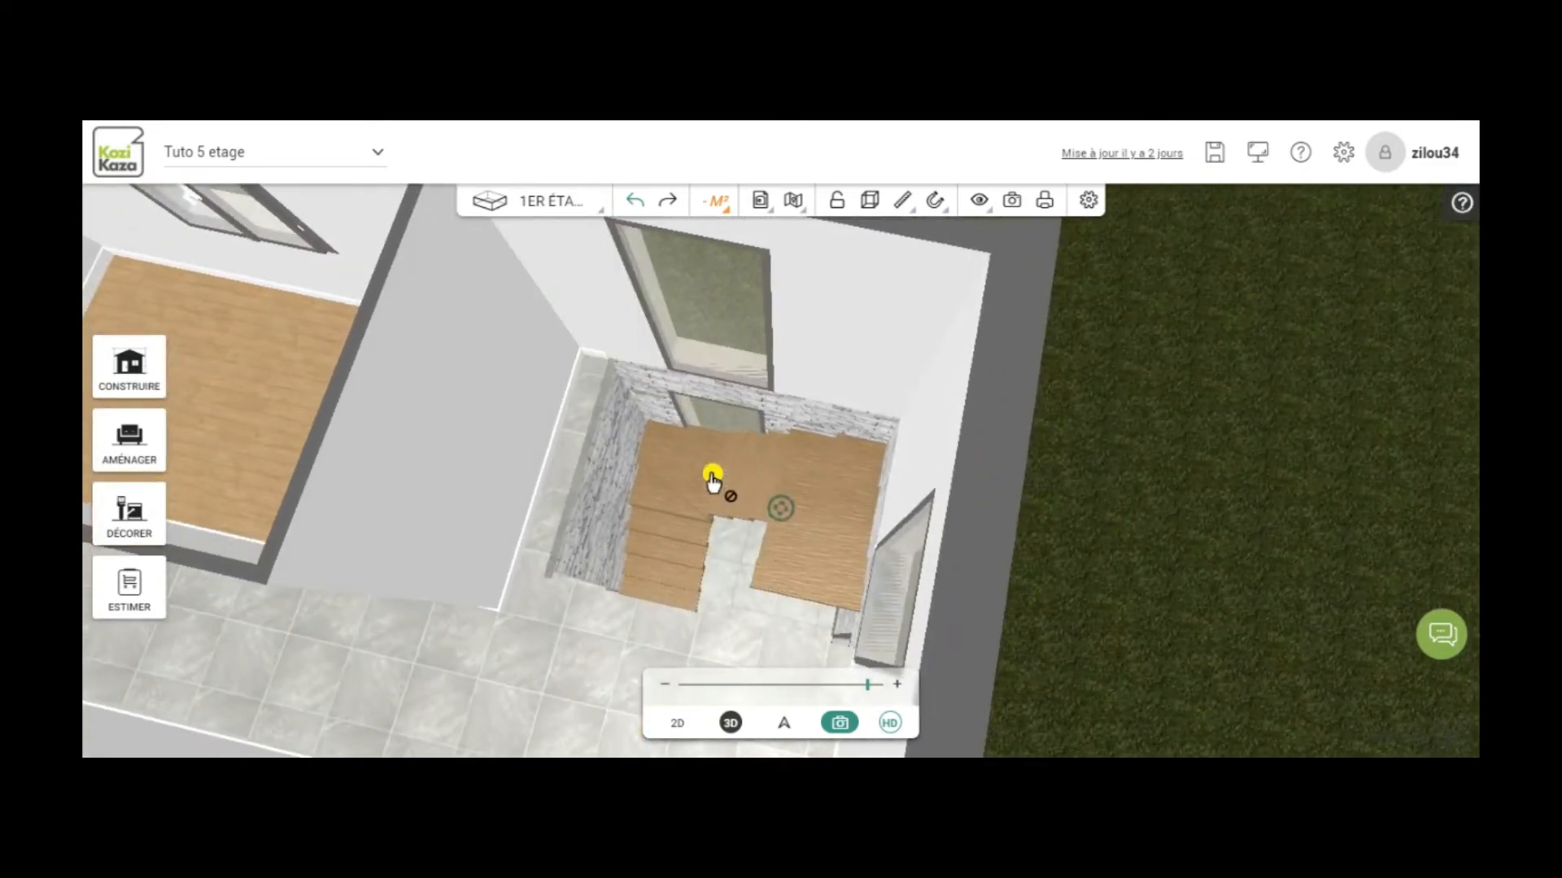
{"action": "left_click_drag", "start_coordinate": [1023, 600], "coordinate": [1210, 586]}
Step: Return to the RDC floor's 2D plan, unlock the staircase and review its Paramètres settings
{"action": "left_click", "coordinate": [677, 722]}
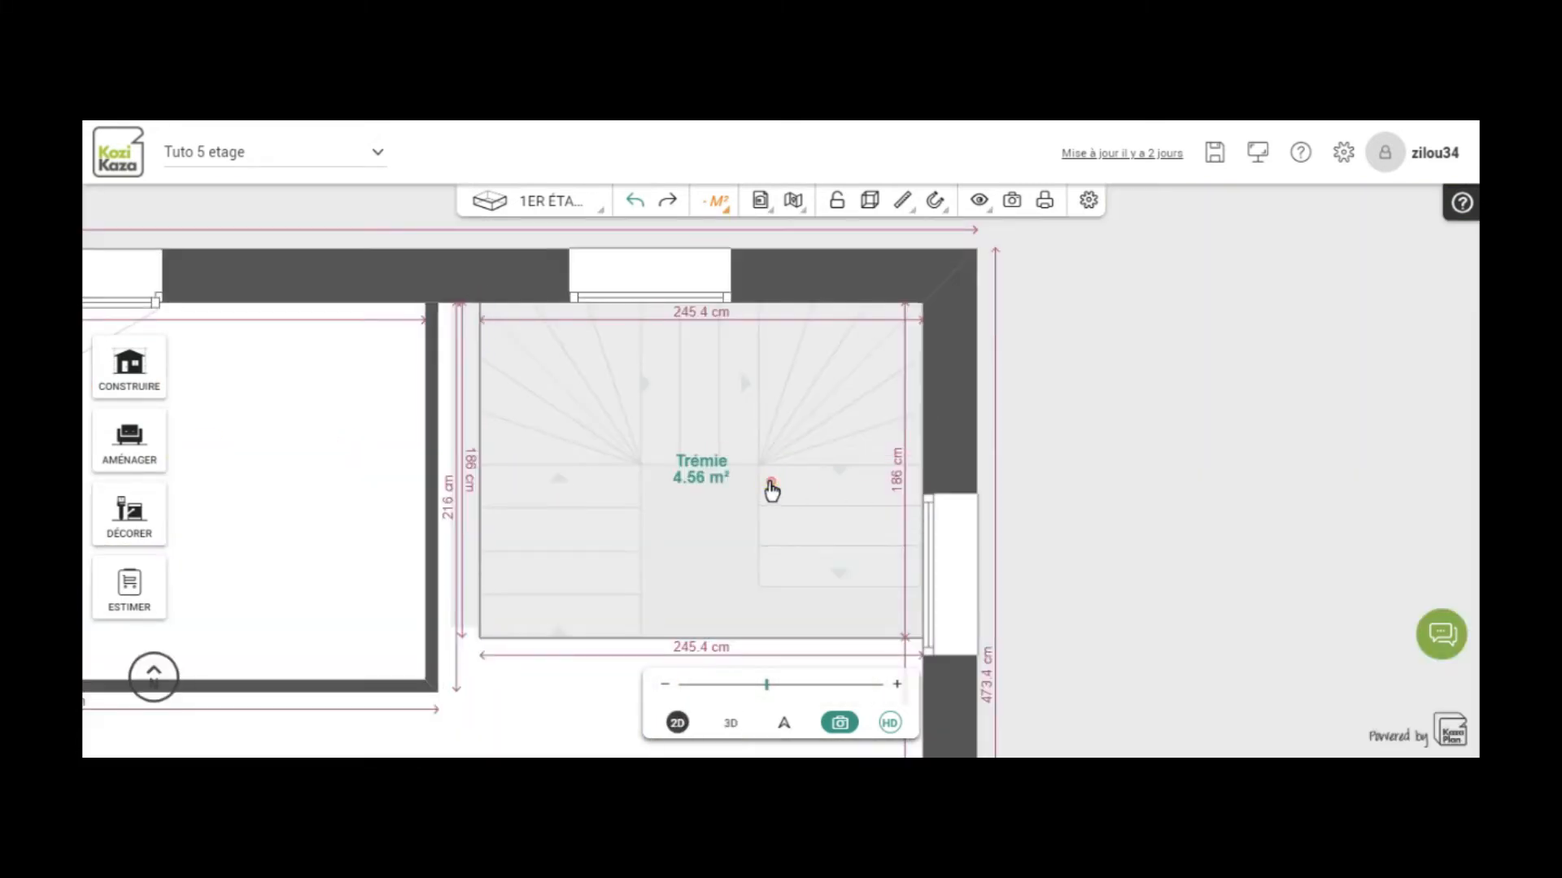
{"action": "left_click", "coordinate": [771, 491]}
{"action": "left_click", "coordinate": [573, 200]}
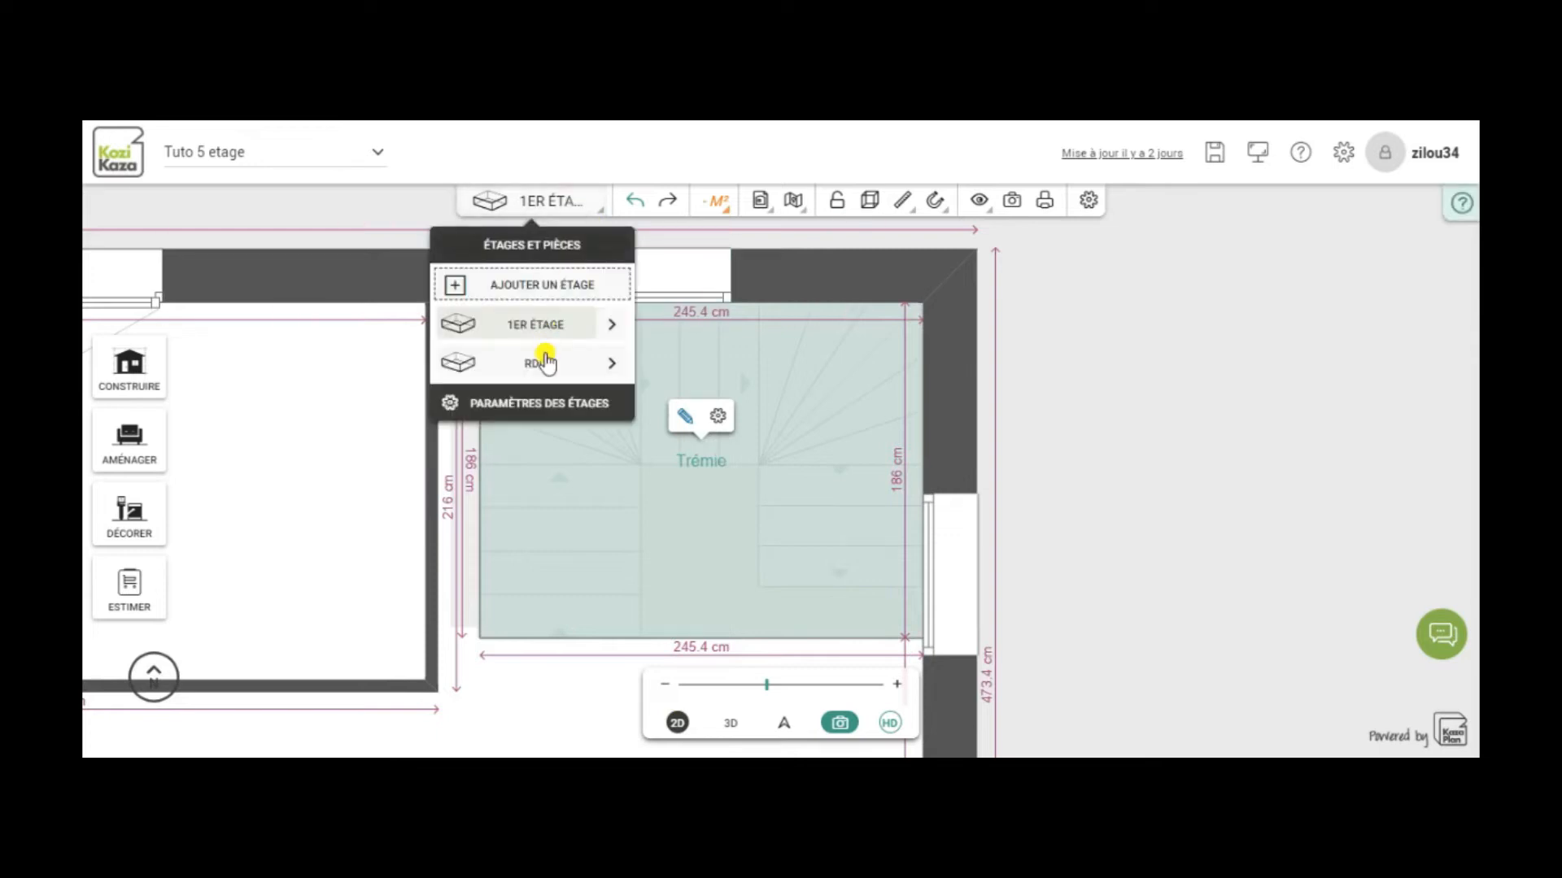
{"action": "left_click", "coordinate": [545, 364]}
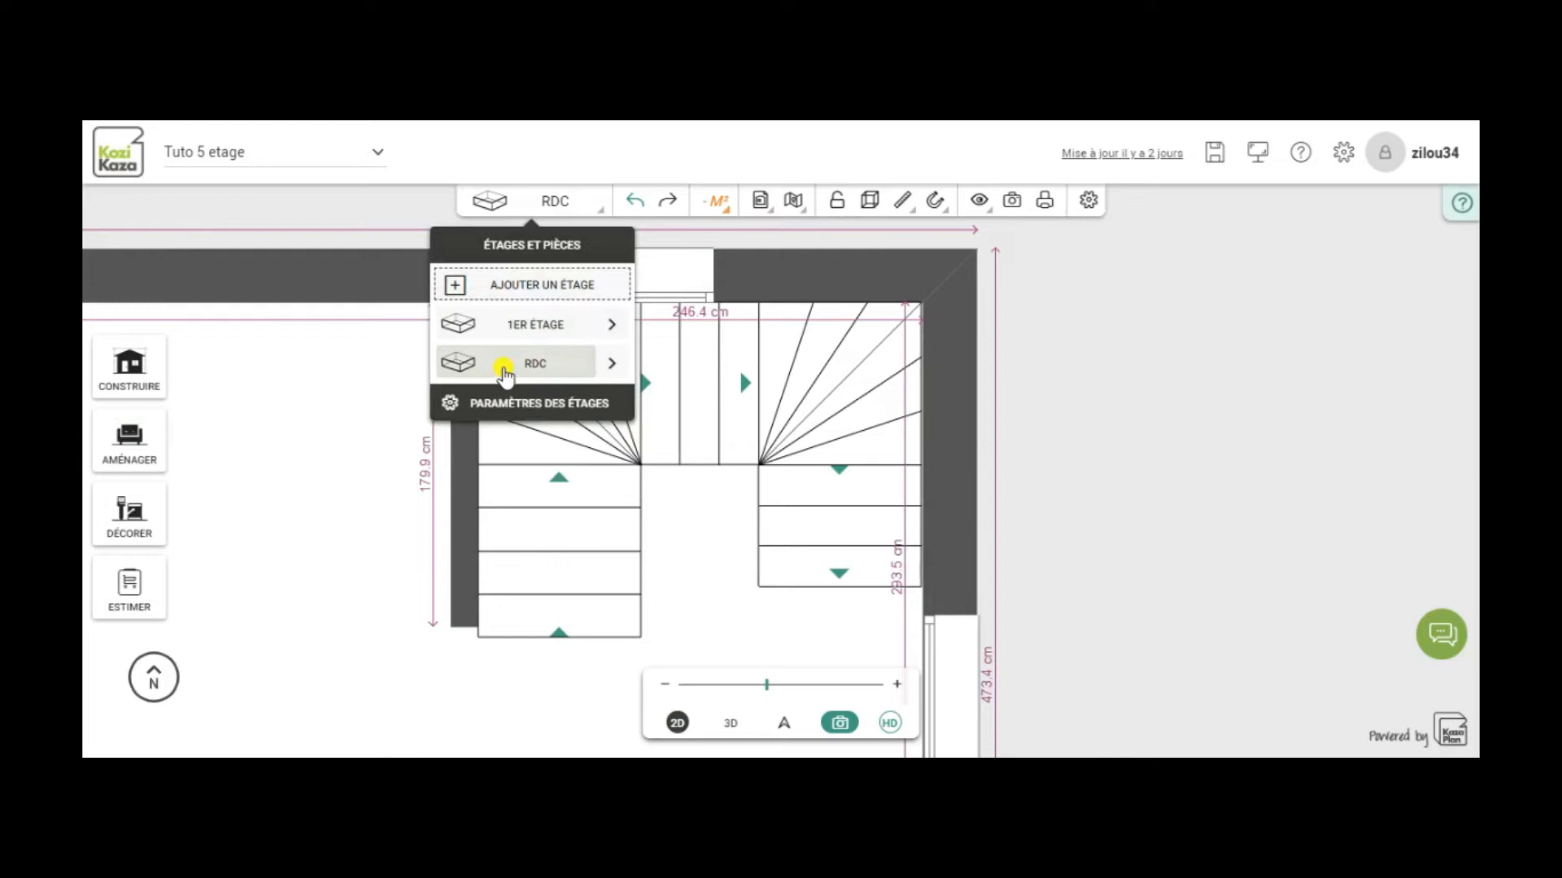
{"action": "left_click", "coordinate": [748, 397]}
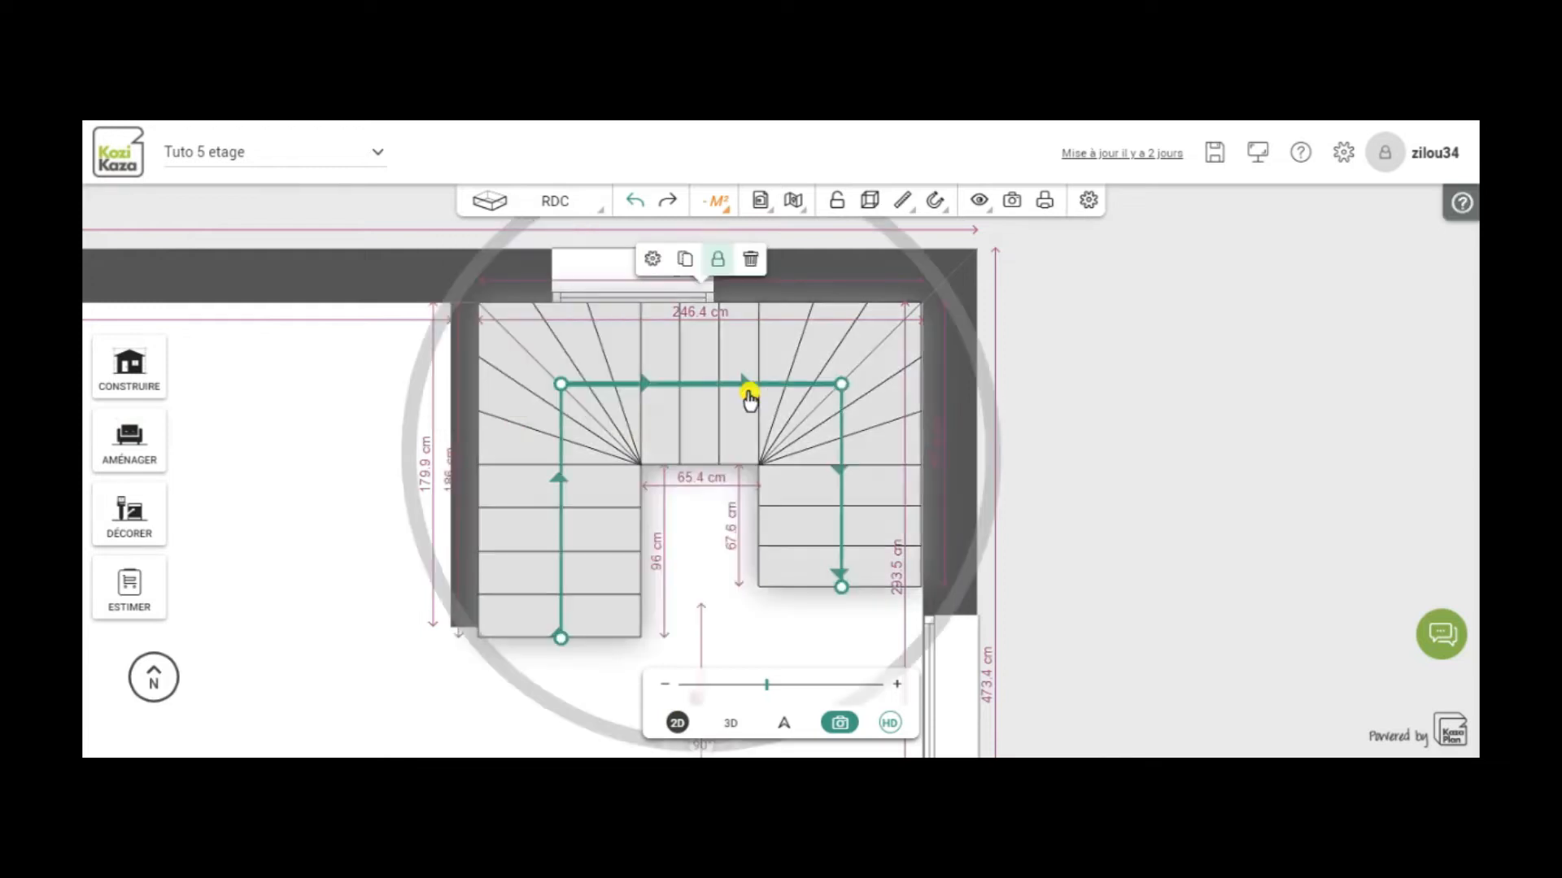
{"action": "left_click", "coordinate": [716, 261]}
{"action": "left_click", "coordinate": [652, 260]}
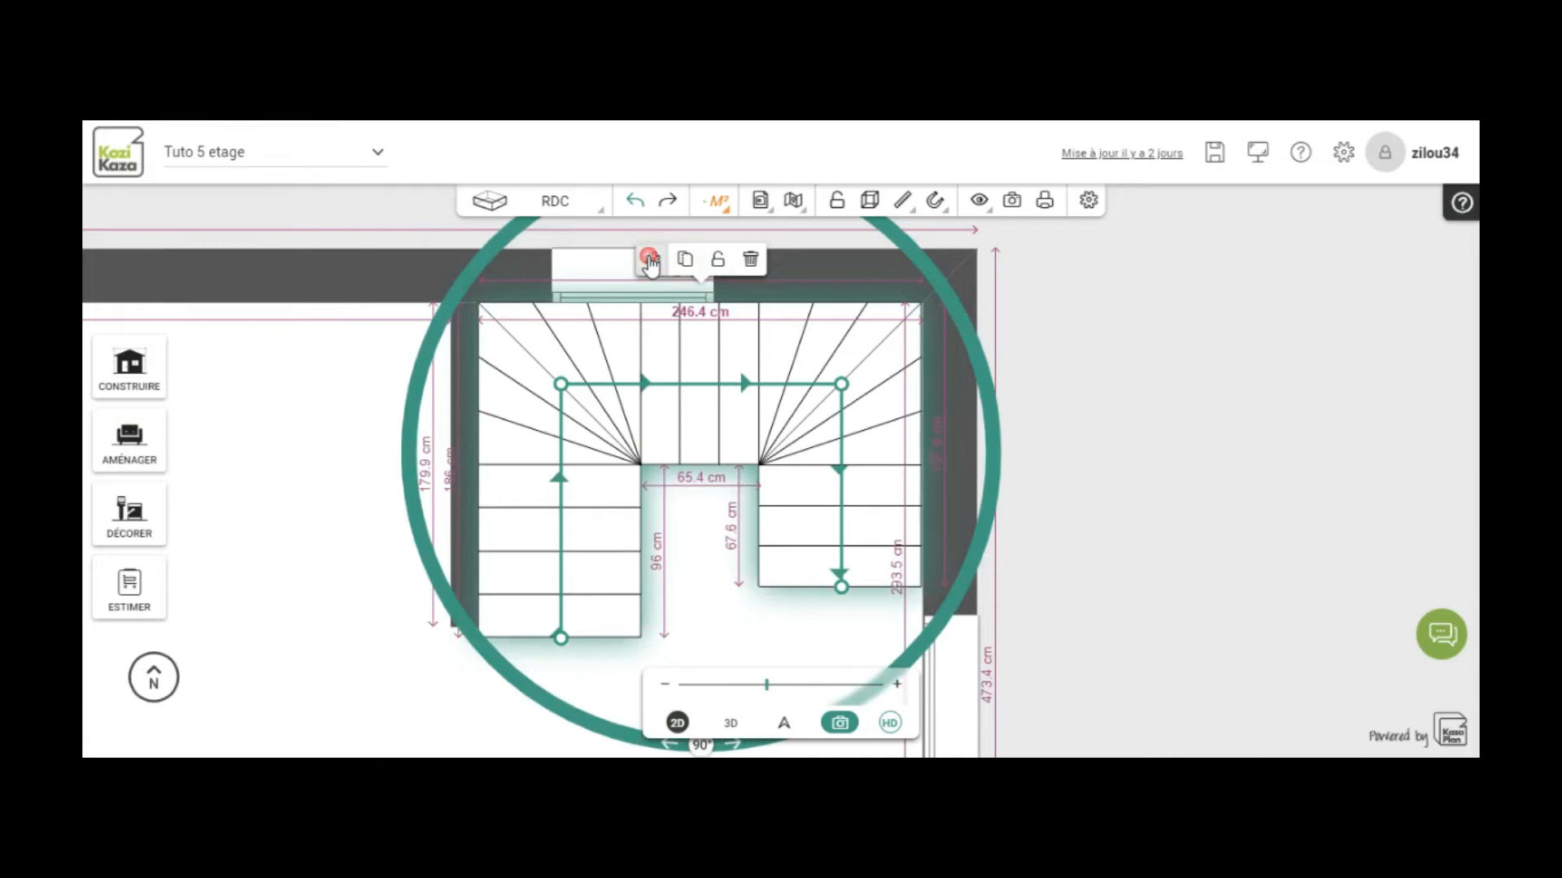
{"action": "left_click", "coordinate": [223, 364]}
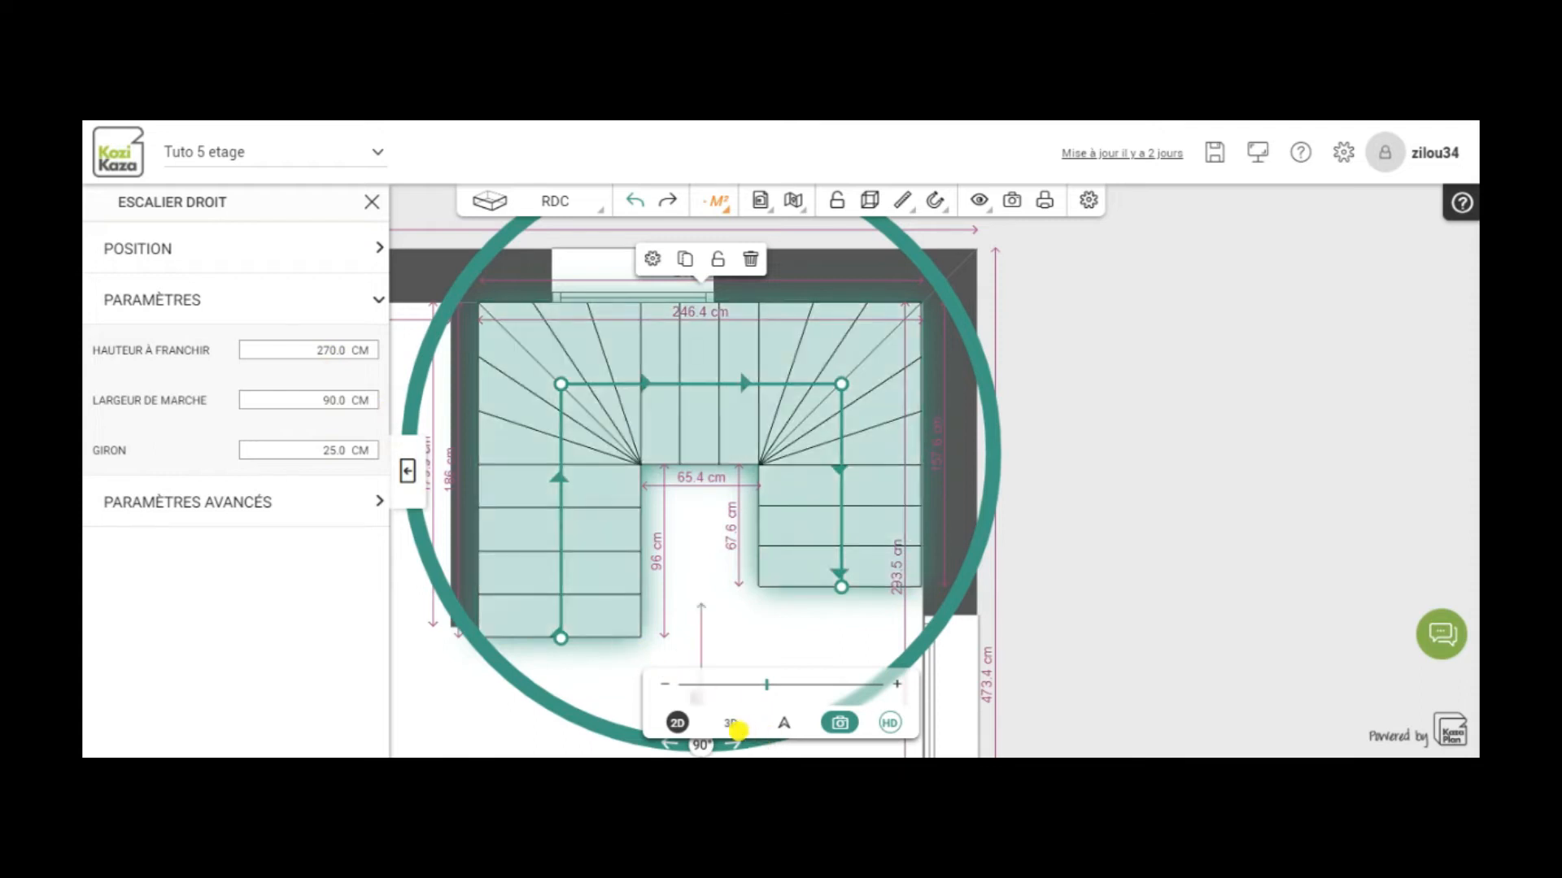
{"action": "left_click", "coordinate": [1057, 611]}
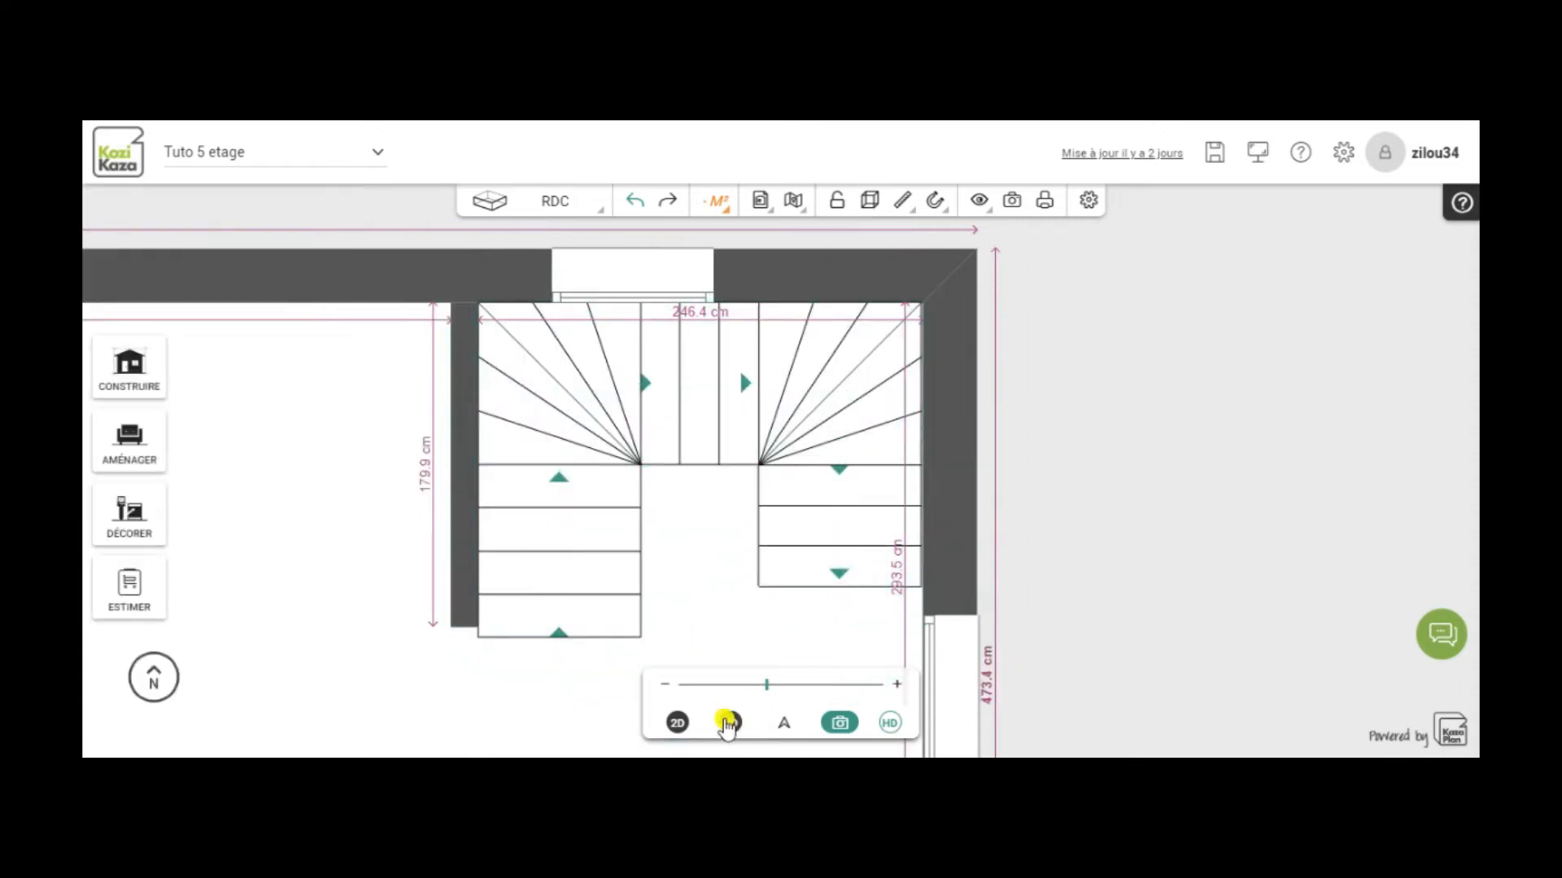
Step: On the 1er étage plan, move the trémie's south edge north to a depth of about 160.5 cm
{"action": "left_click", "coordinate": [551, 203]}
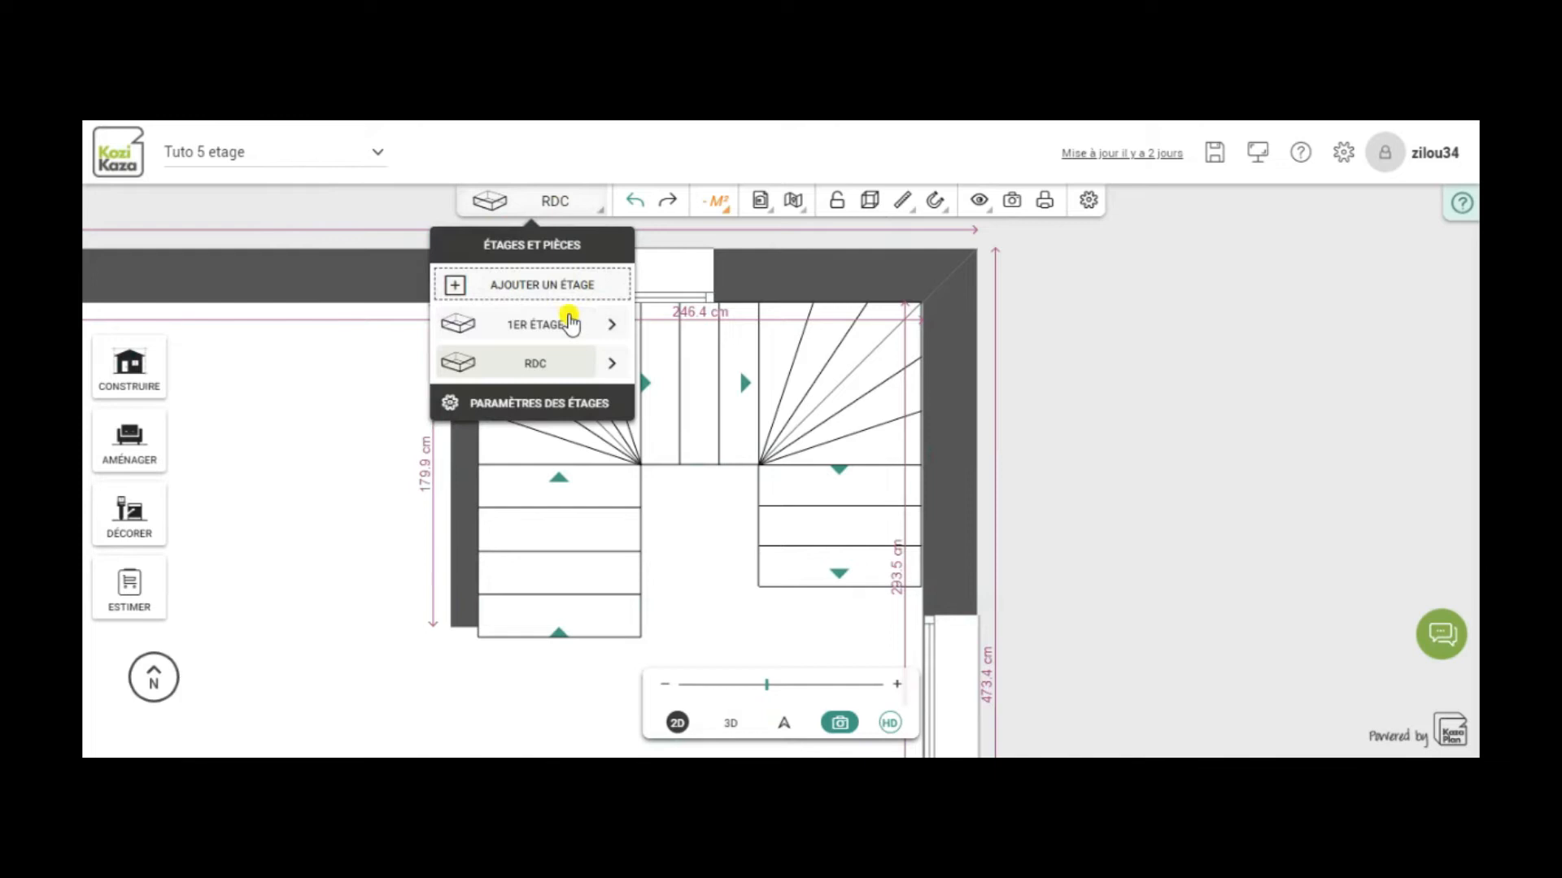
{"action": "left_click", "coordinate": [570, 324]}
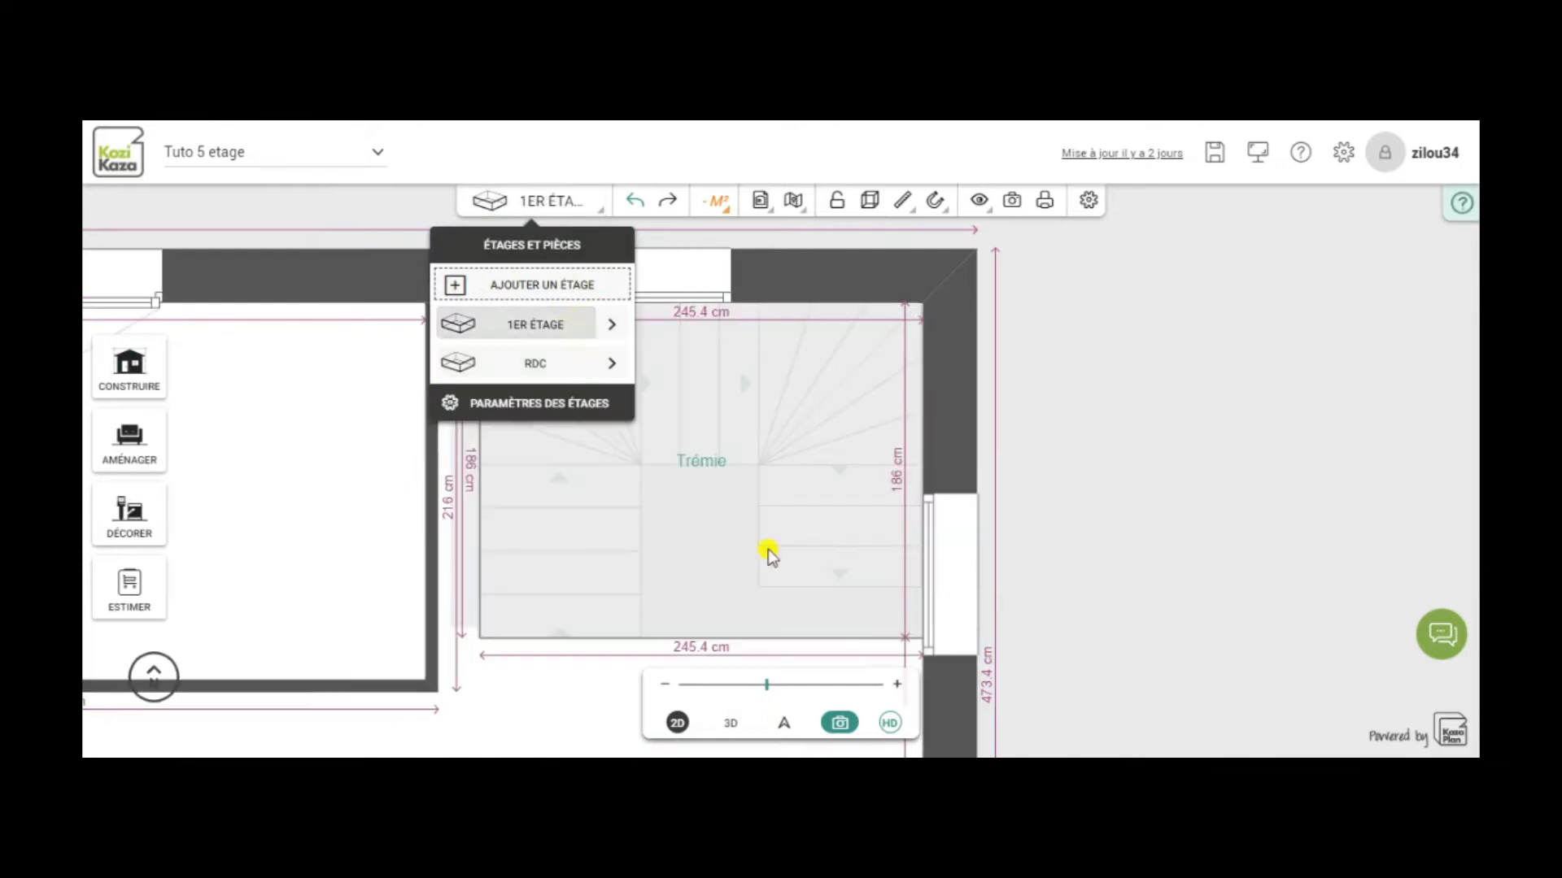
{"action": "left_click", "coordinate": [1283, 289]}
{"action": "scroll", "coordinate": [1235, 380], "scroll_direction": "up", "scroll_amount": 2}
{"action": "left_click_drag", "start_coordinate": [1203, 422], "coordinate": [1217, 366]}
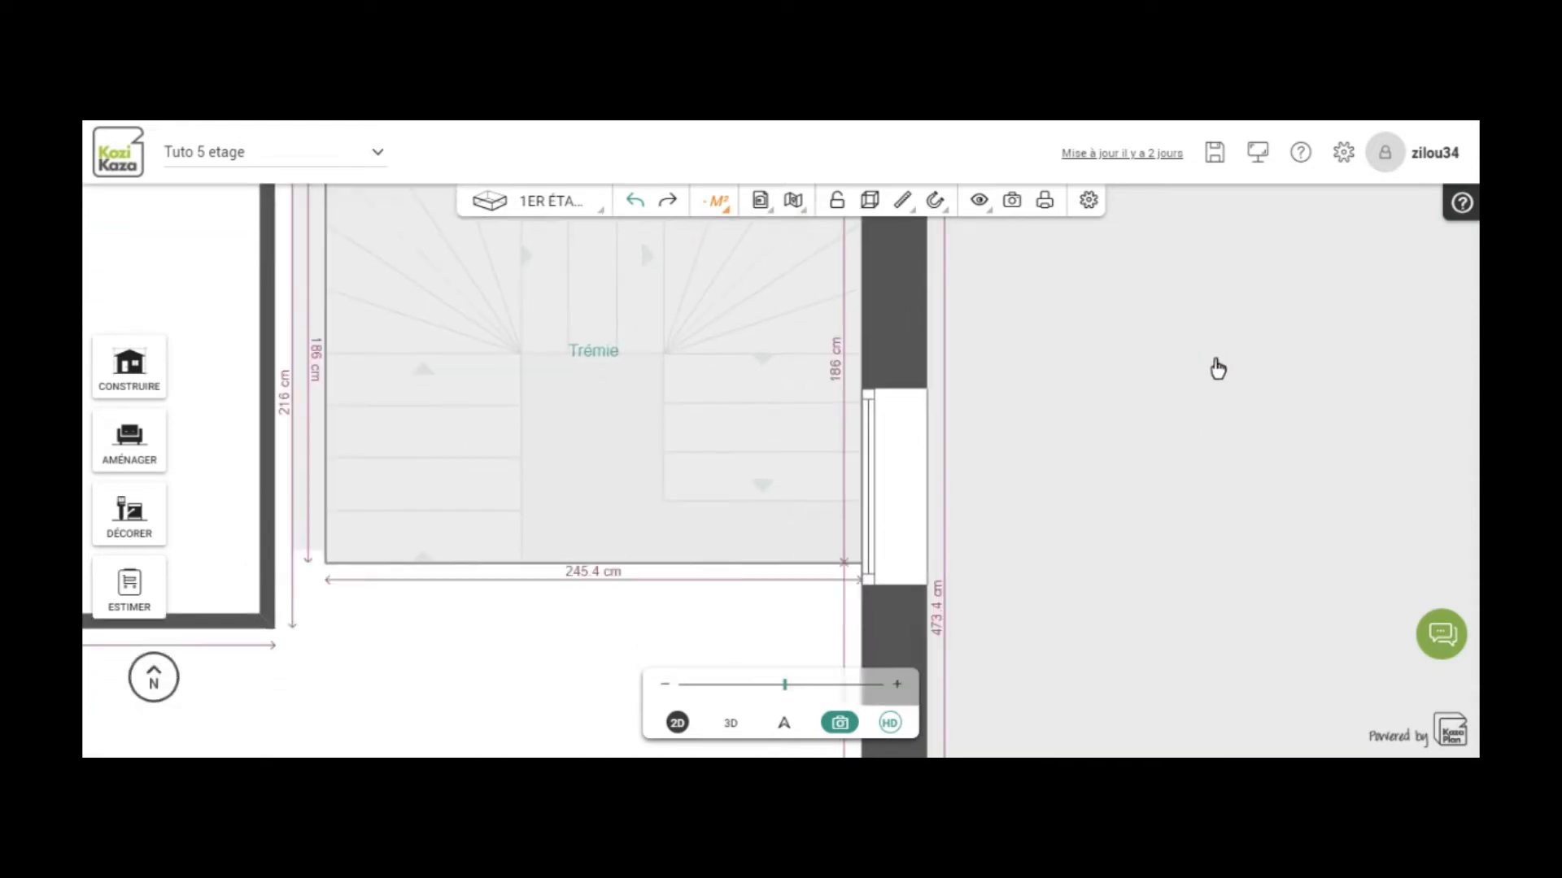
{"action": "left_click", "coordinate": [680, 522]}
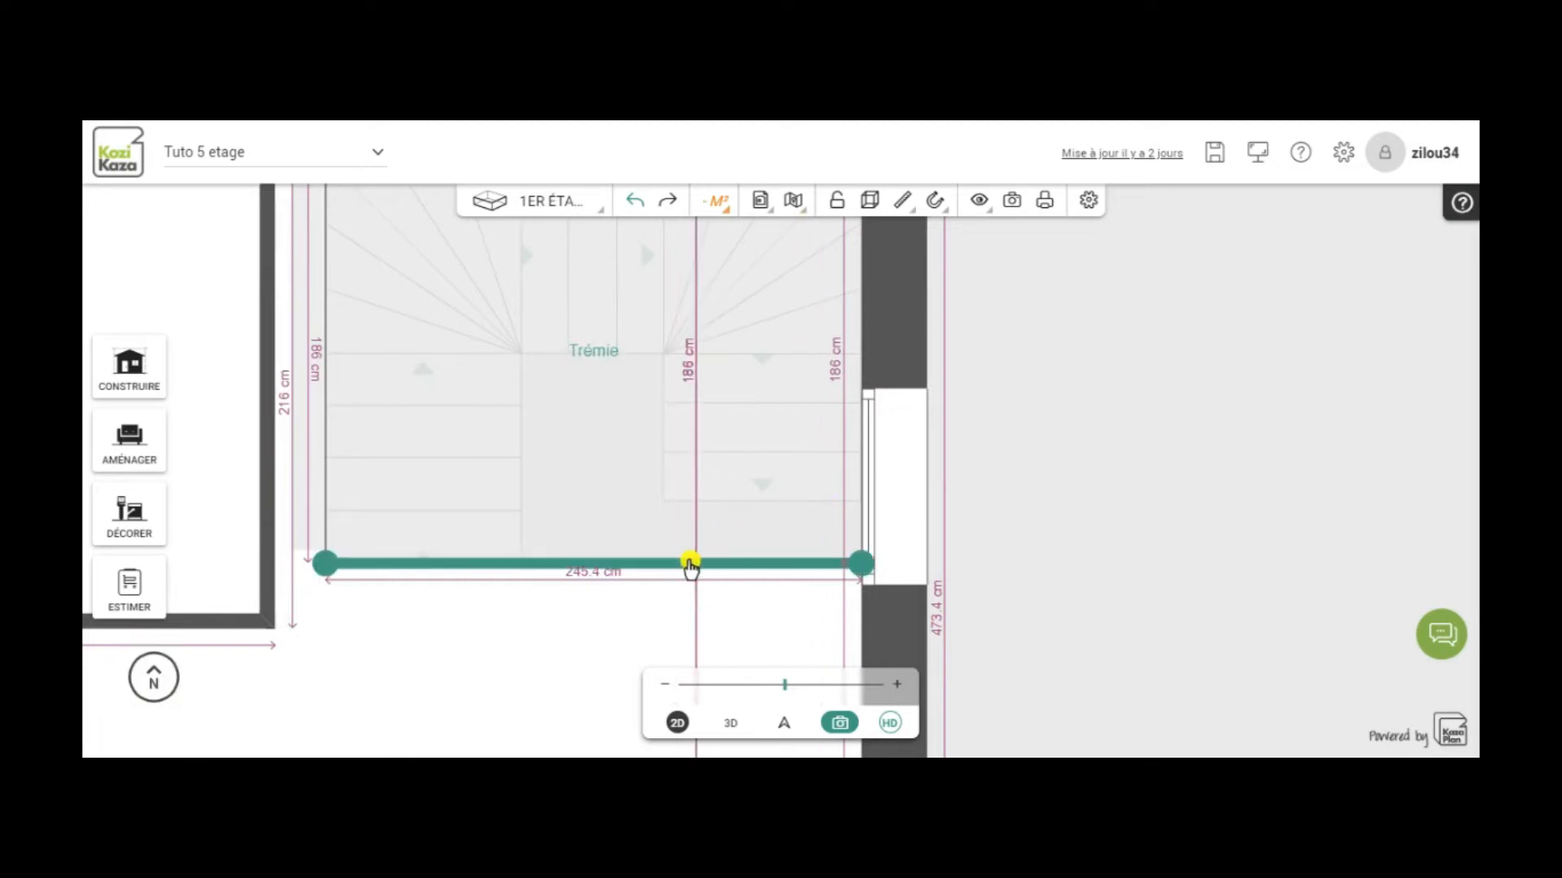
{"action": "left_click", "coordinate": [680, 564]}
{"action": "left_click_drag", "start_coordinate": [680, 567], "coordinate": [681, 517]}
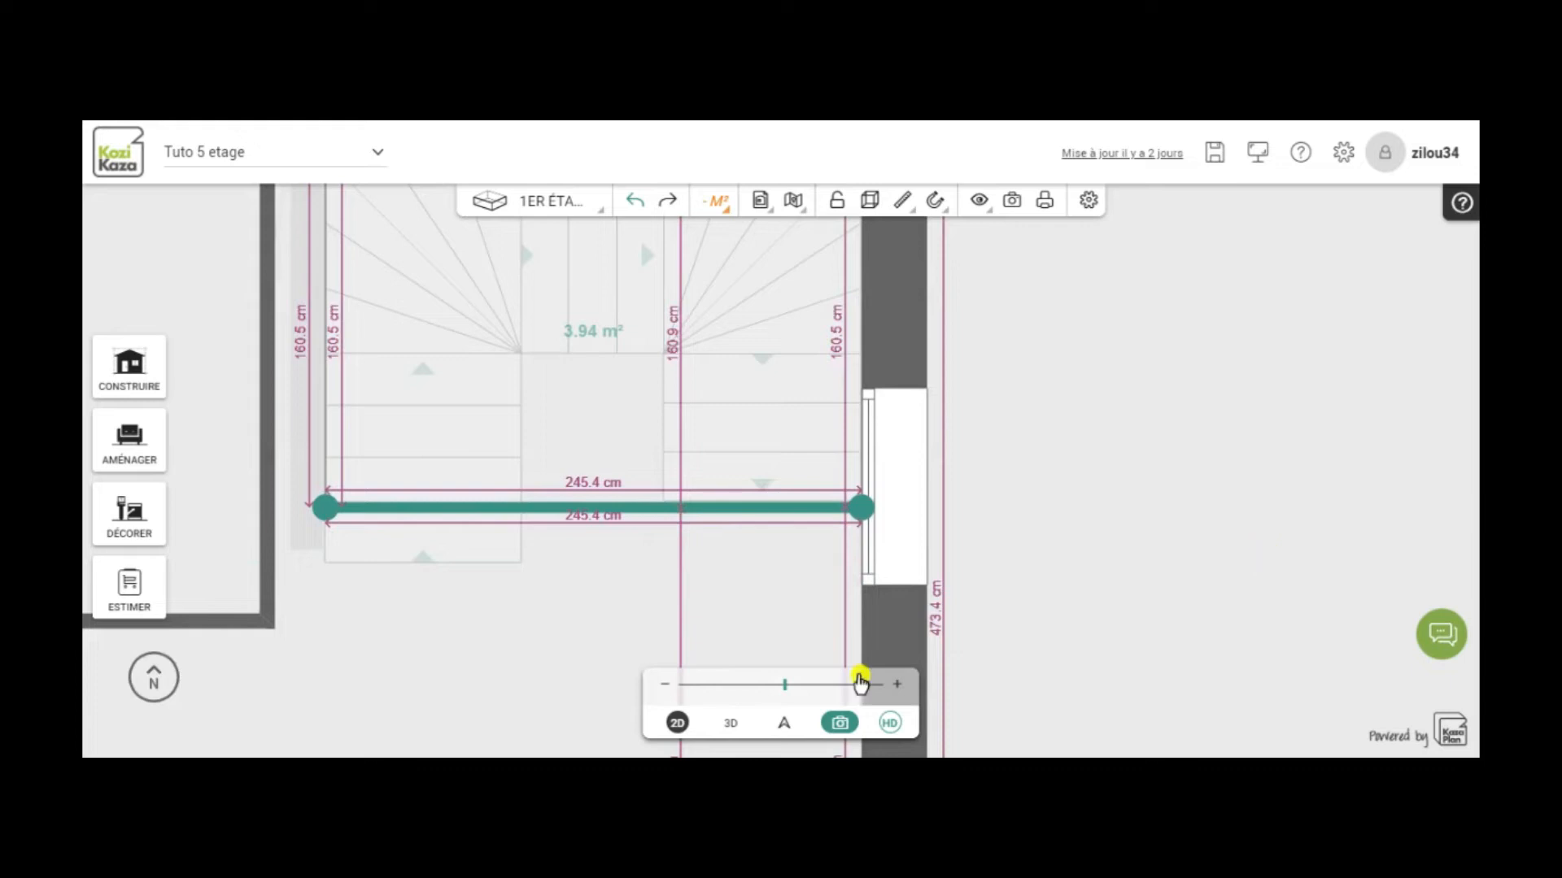
Step: Inspect the shortened trémie and the staircase beneath it in 3D from several angles
{"action": "left_click", "coordinate": [734, 723]}
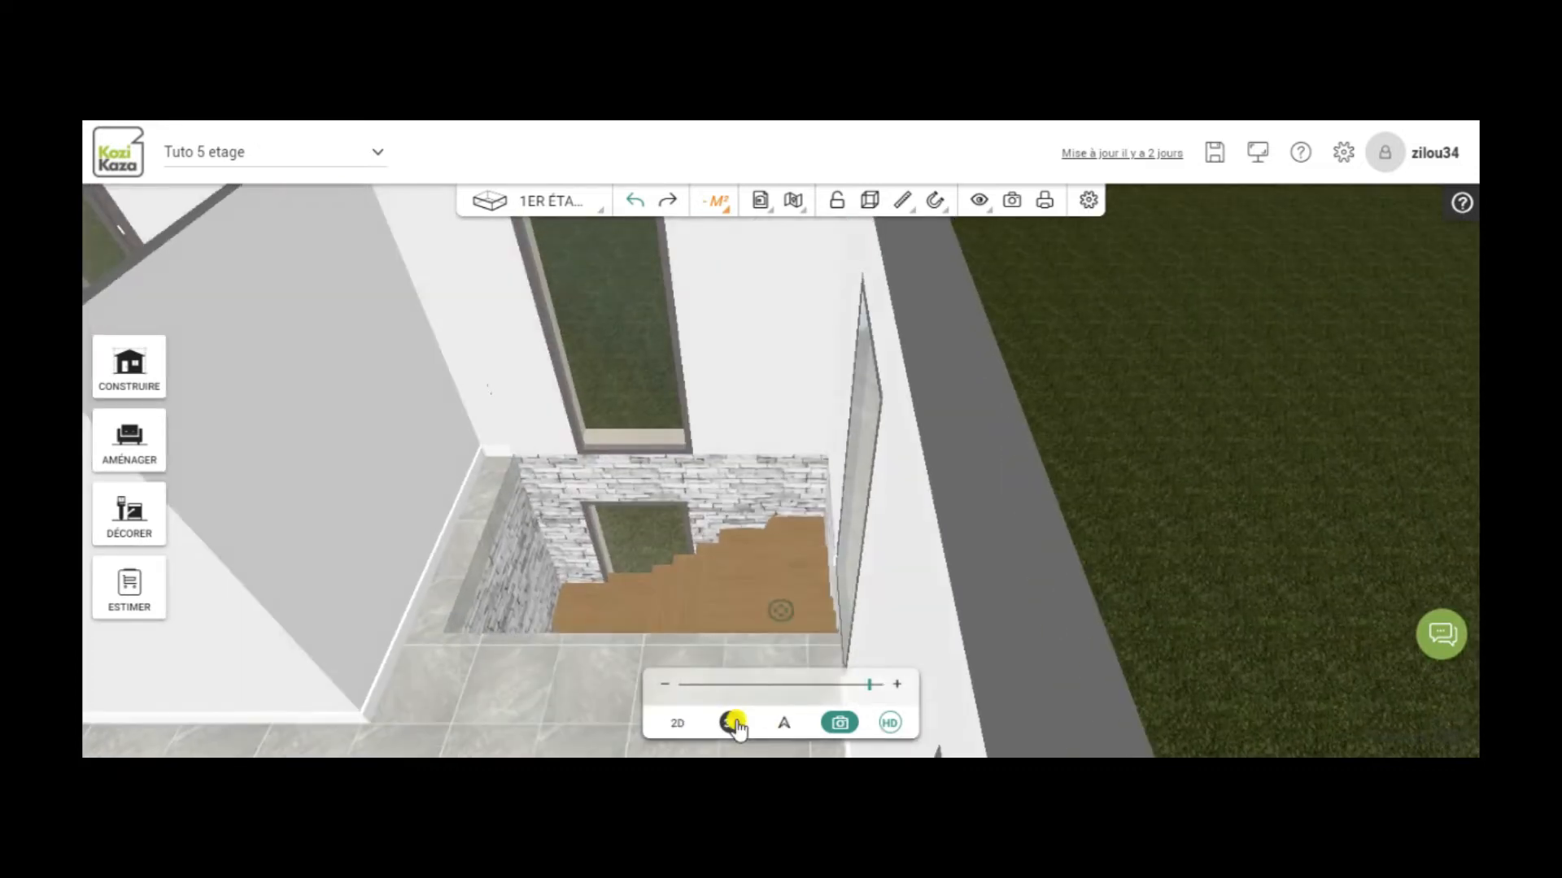
{"action": "left_click_drag", "start_coordinate": [1418, 491], "coordinate": [1464, 314]}
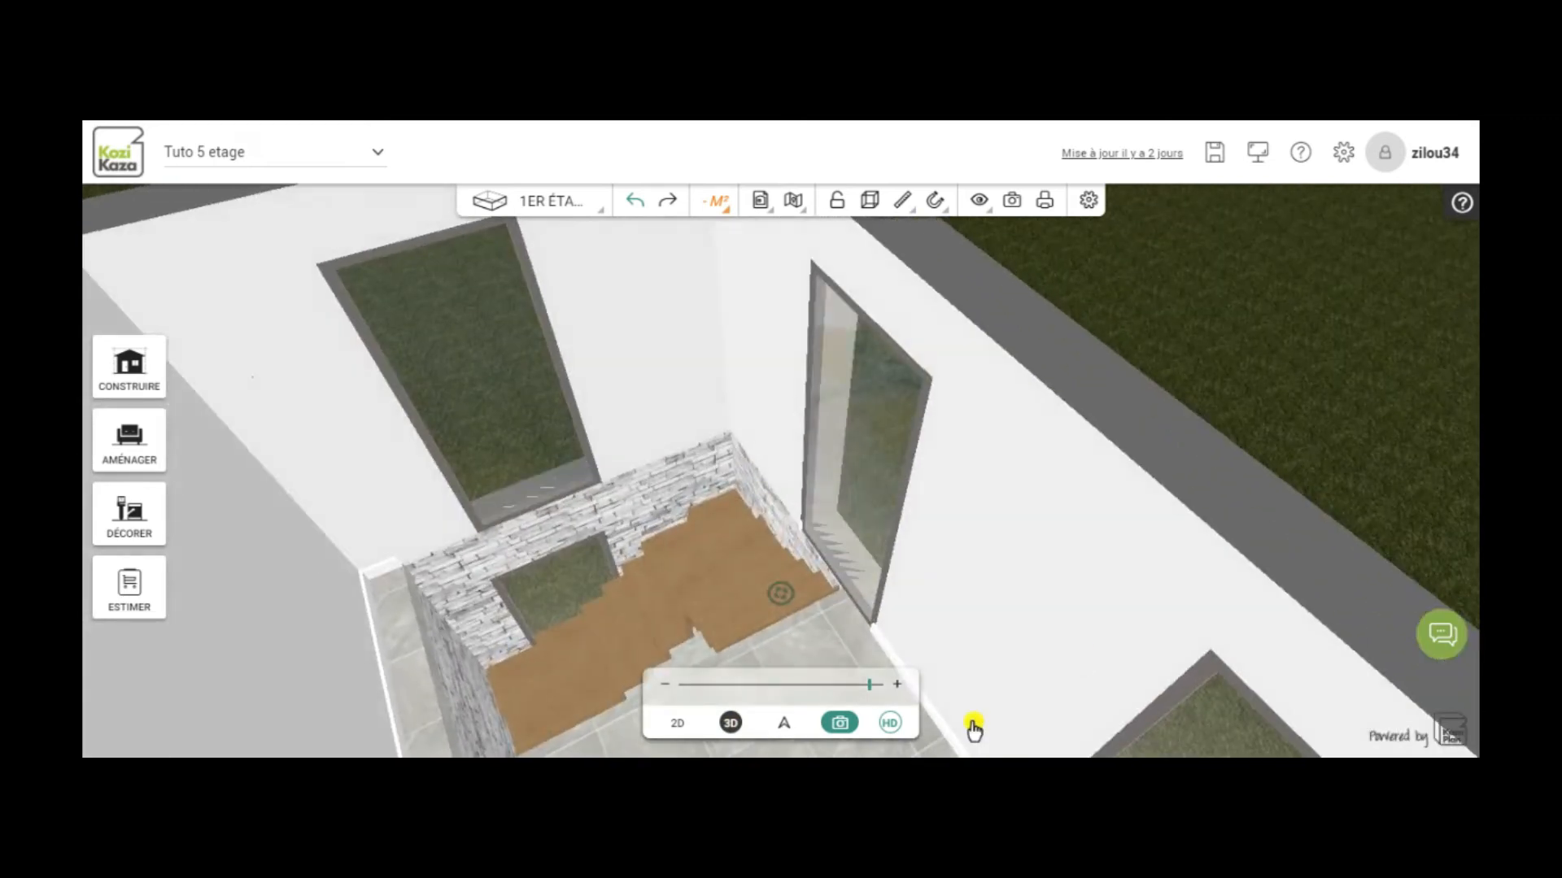
{"action": "left_click_drag", "start_coordinate": [941, 655], "coordinate": [1250, 666]}
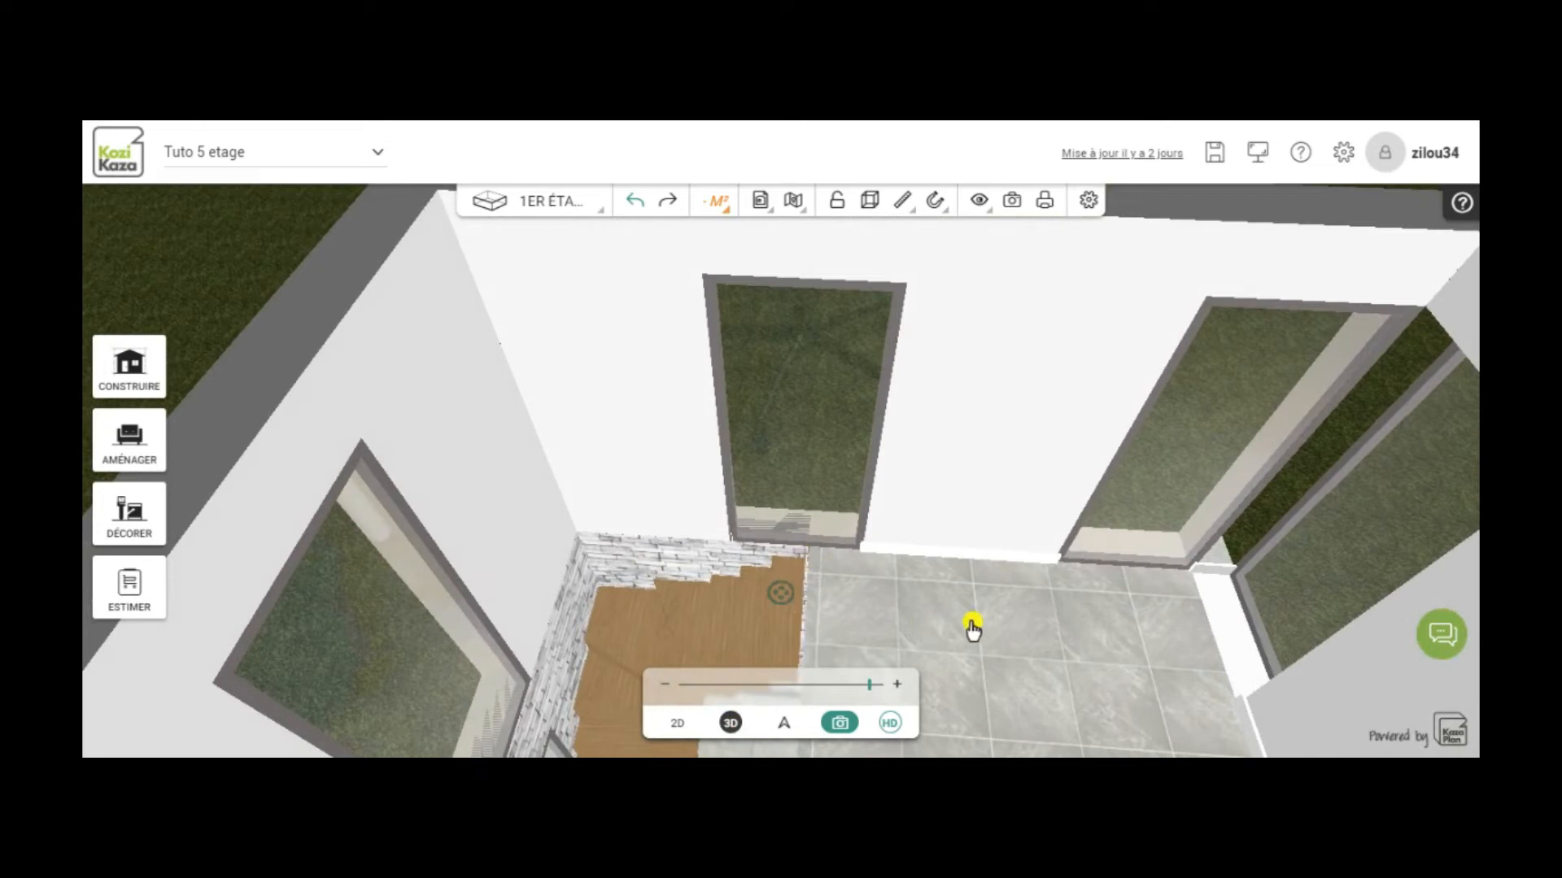
Step: Fine-tune the position of the trémie's south edge in the 2D plan and check it in 3D
{"action": "left_click", "coordinate": [676, 723]}
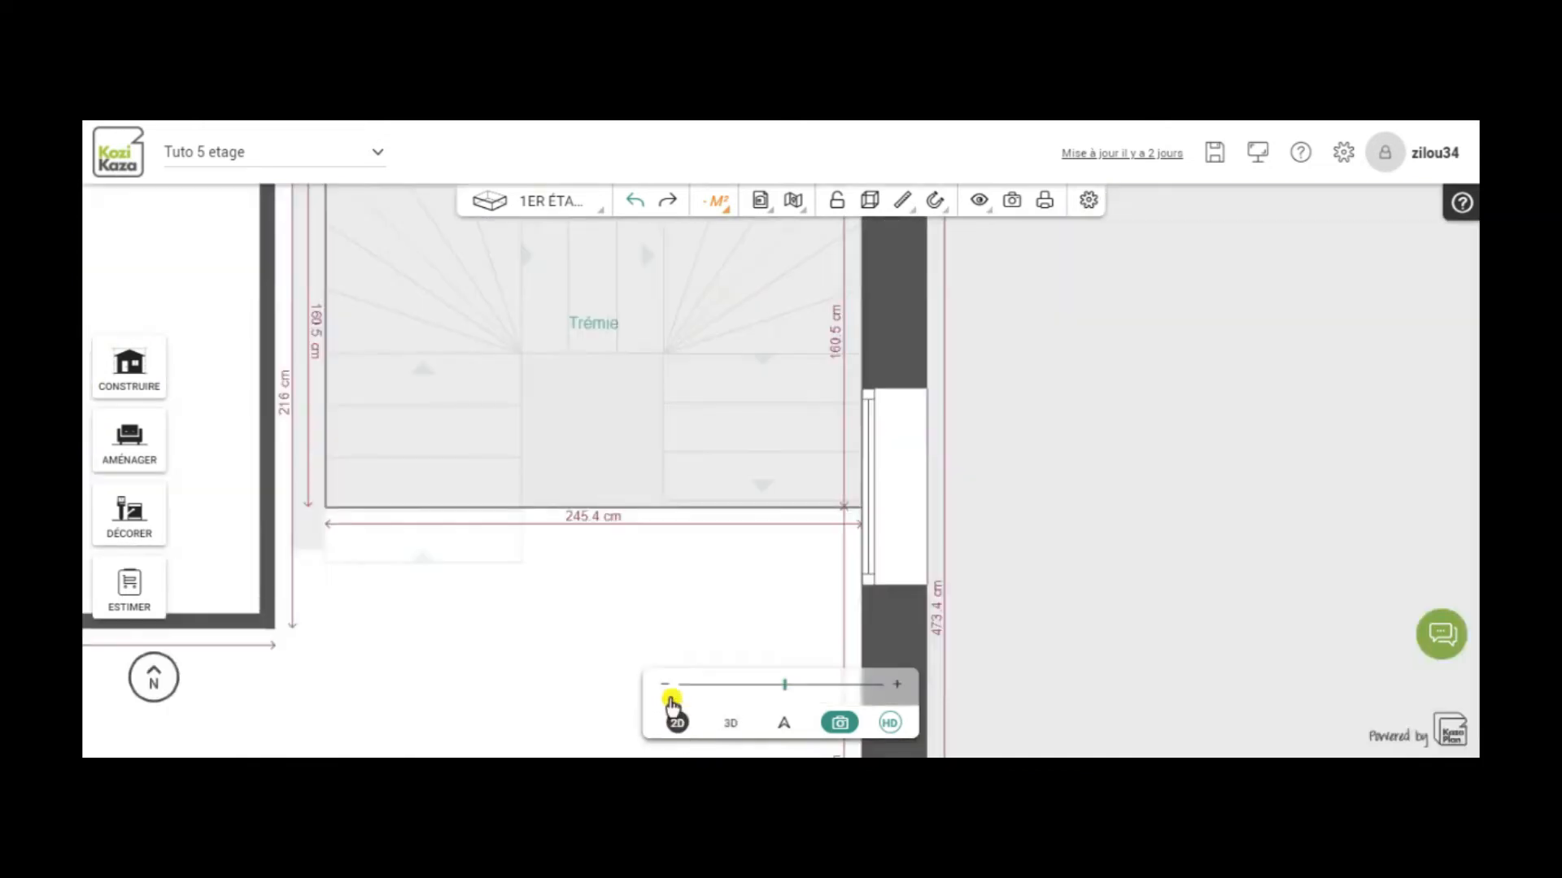
{"action": "left_click", "coordinate": [745, 511]}
{"action": "left_click_drag", "start_coordinate": [744, 511], "coordinate": [743, 507]}
{"action": "left_click", "coordinate": [727, 724]}
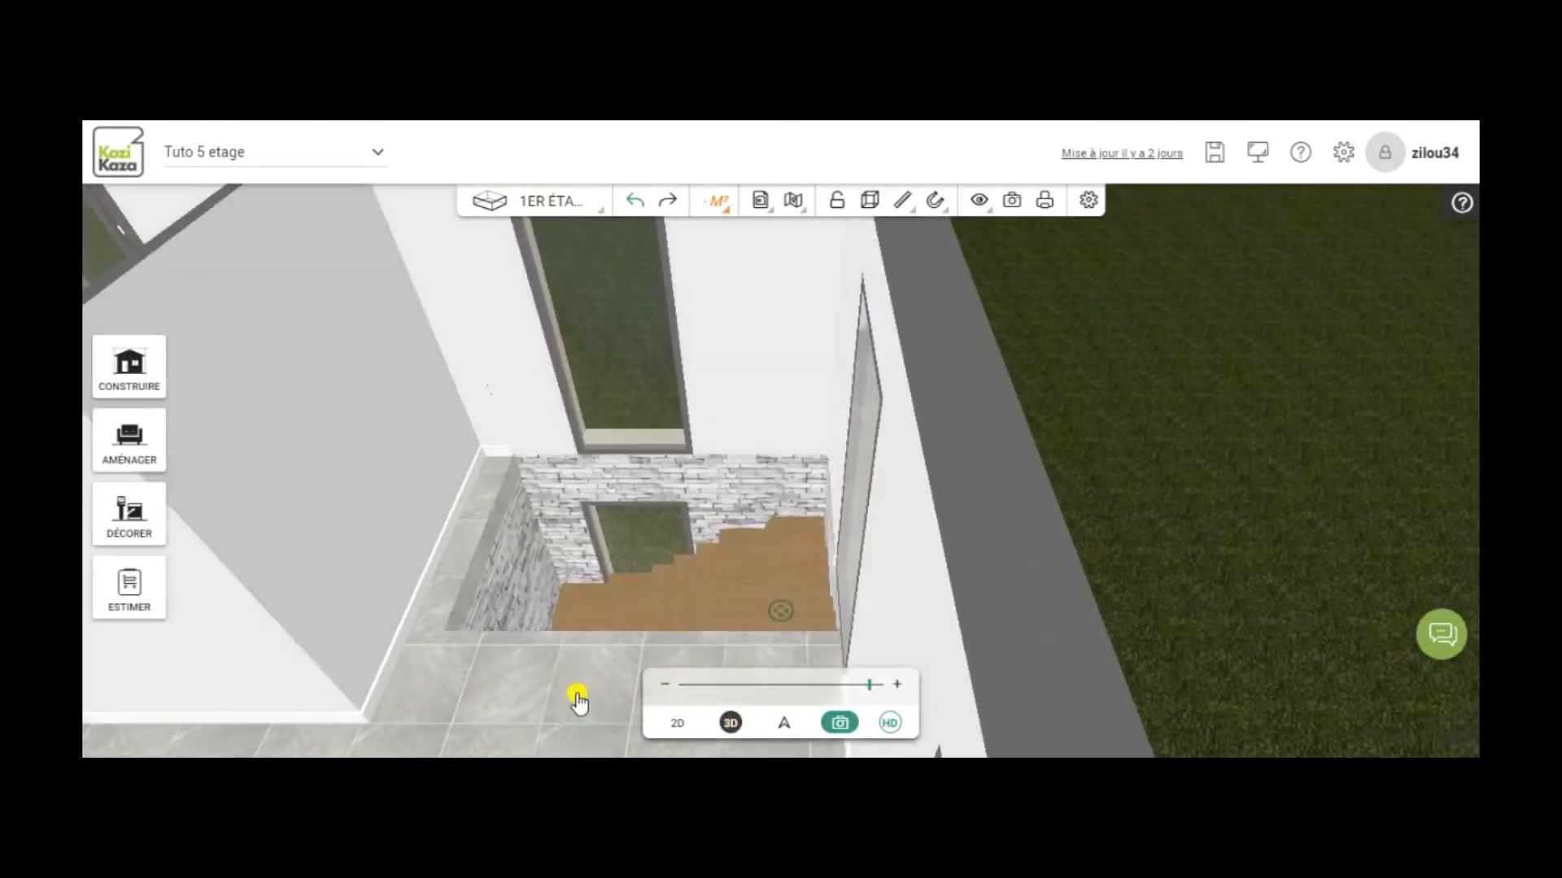
{"action": "left_click_drag", "start_coordinate": [553, 699], "coordinate": [502, 741]}
{"action": "left_click", "coordinate": [568, 706]}
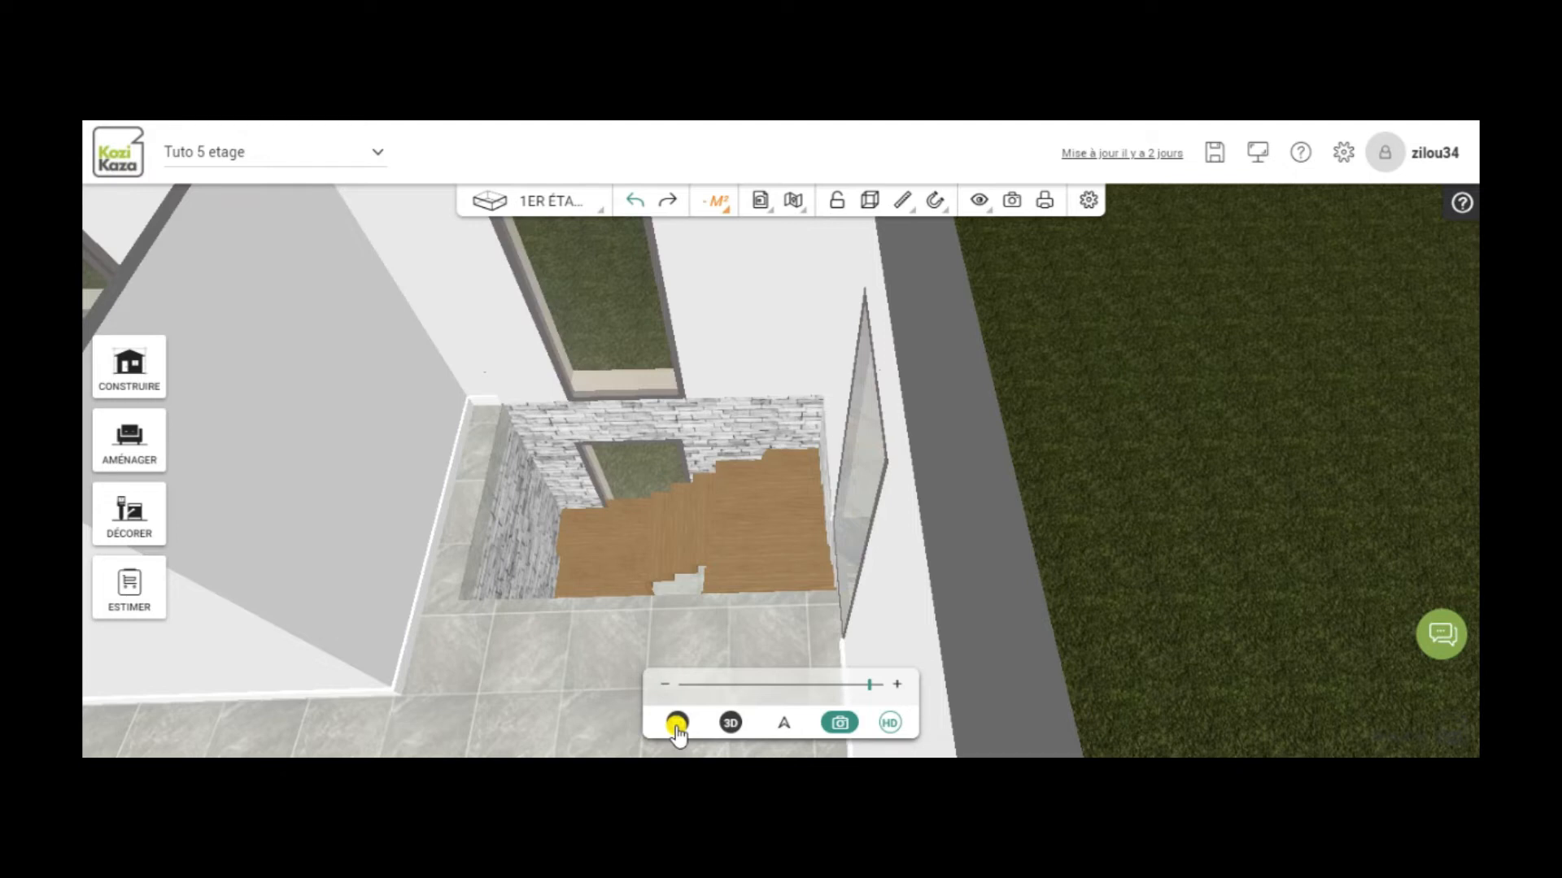
Step: Switch to the RDC floor in 3D, select the staircase and open its Paramètres
{"action": "left_click", "coordinate": [559, 206]}
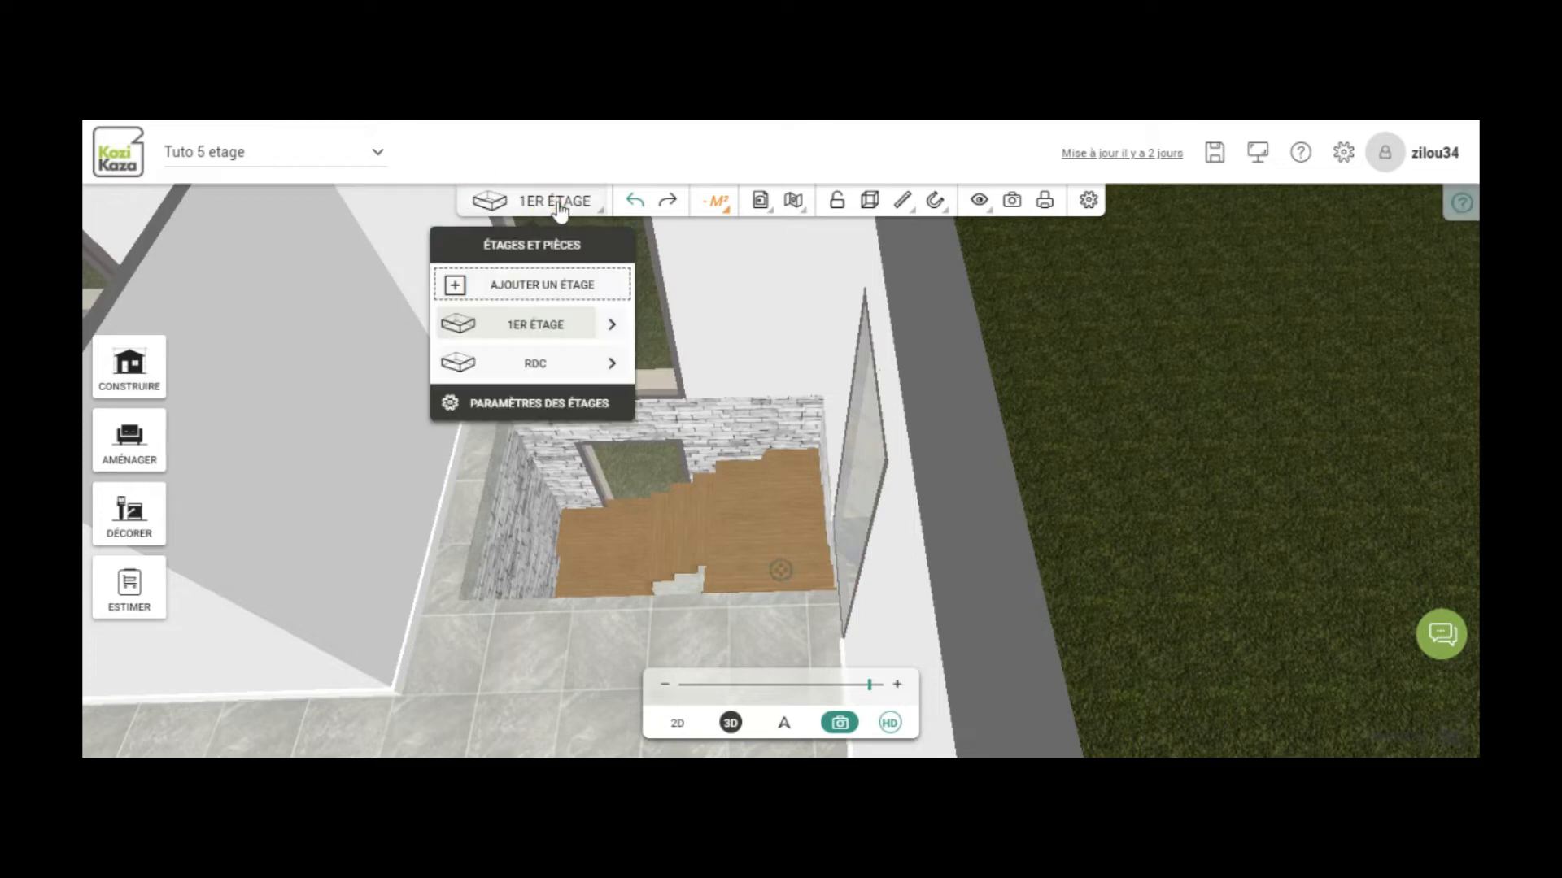
{"action": "left_click", "coordinate": [536, 368]}
{"action": "left_click_drag", "start_coordinate": [283, 640], "coordinate": [255, 549]}
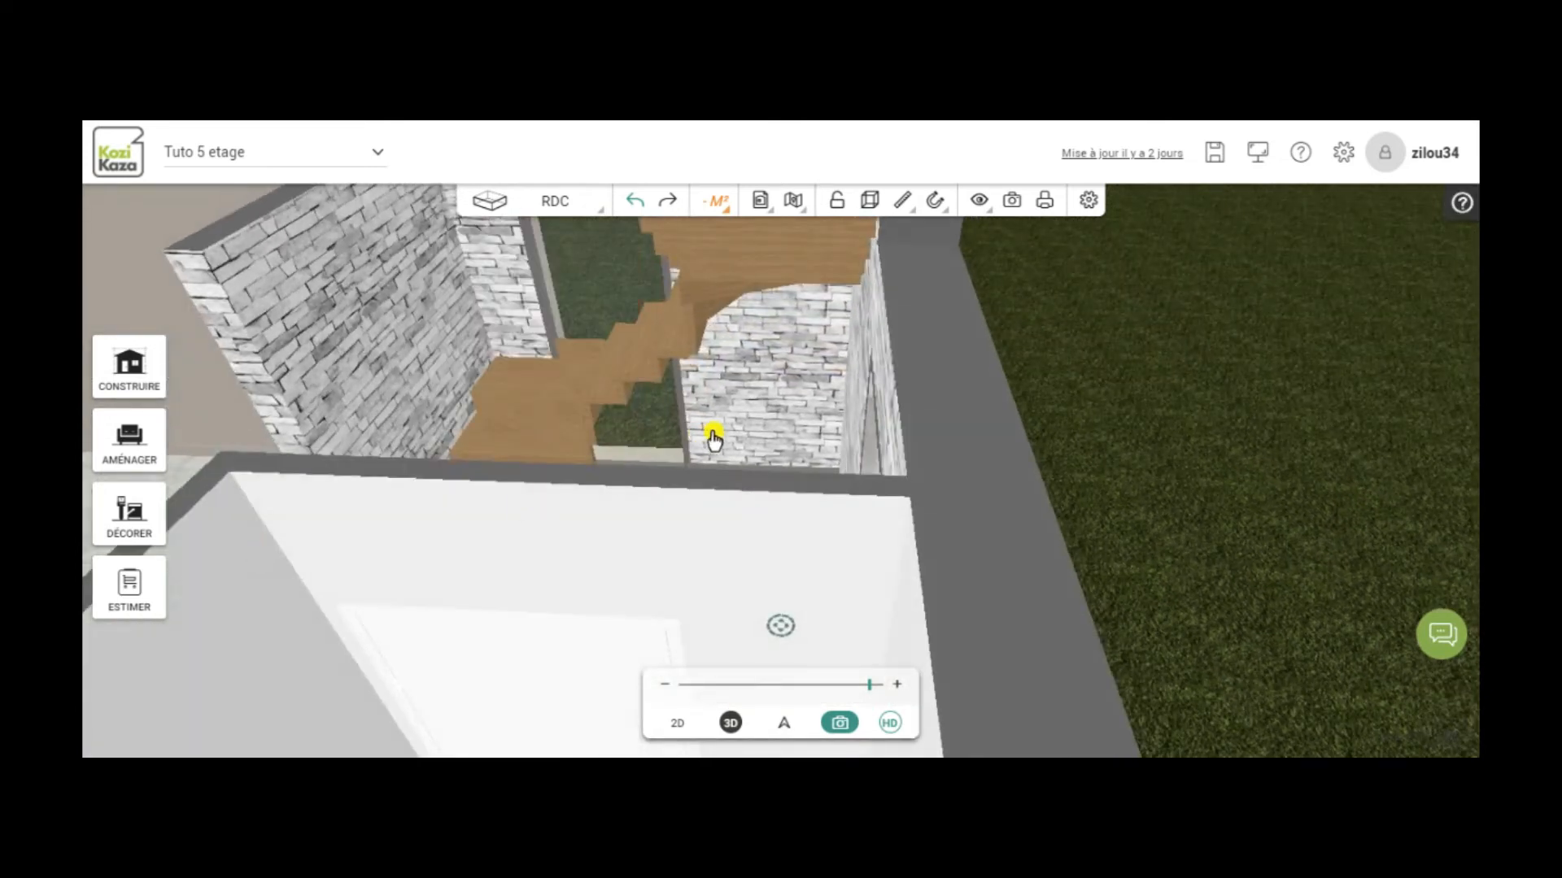
{"action": "scroll", "coordinate": [714, 440], "scroll_direction": "down", "scroll_amount": 5}
{"action": "mouse_move", "coordinate": [589, 543]}
{"action": "left_mouse_down"}
{"action": "mouse_move", "coordinate": [721, 554]}
{"action": "mouse_move", "coordinate": [742, 532]}
{"action": "left_mouse_up"}
{"action": "left_click", "coordinate": [664, 463]}
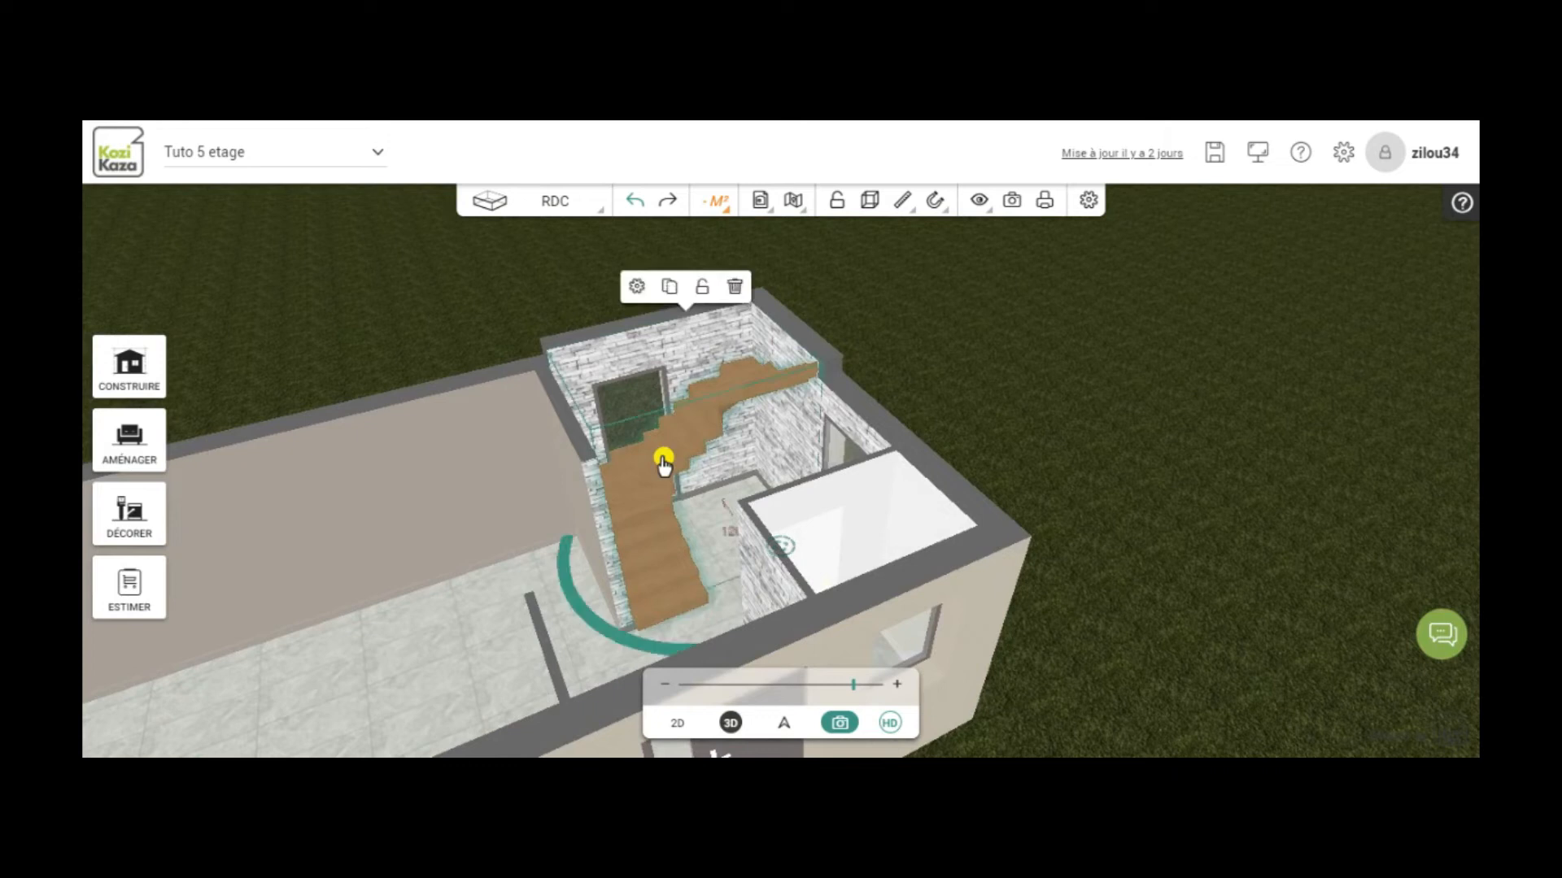
{"action": "scroll", "coordinate": [713, 456], "scroll_direction": "up", "scroll_amount": 2}
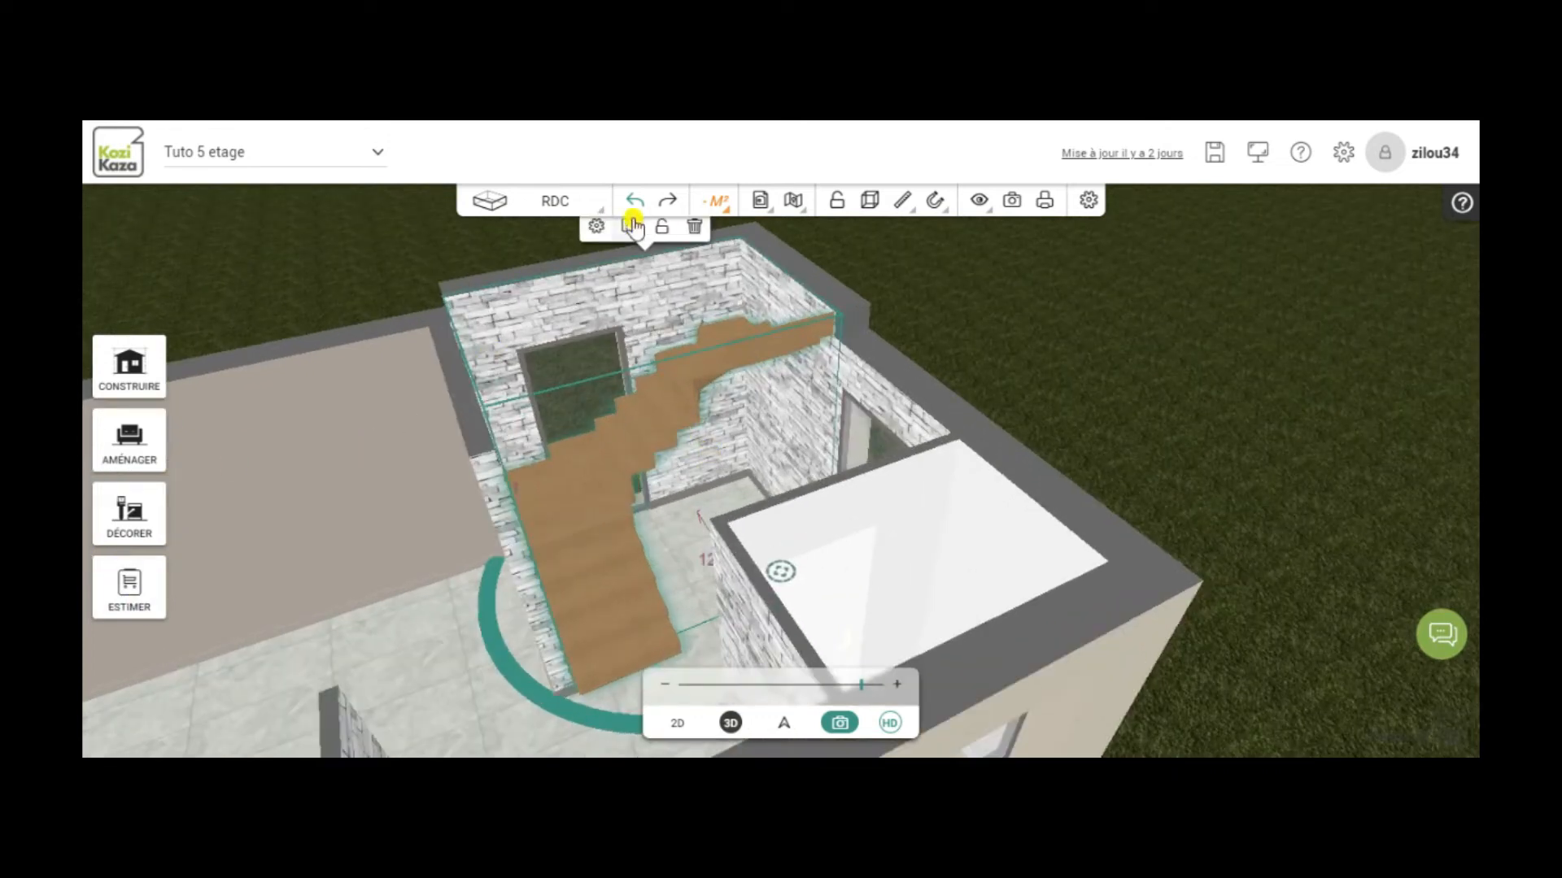
{"action": "left_click", "coordinate": [596, 232]}
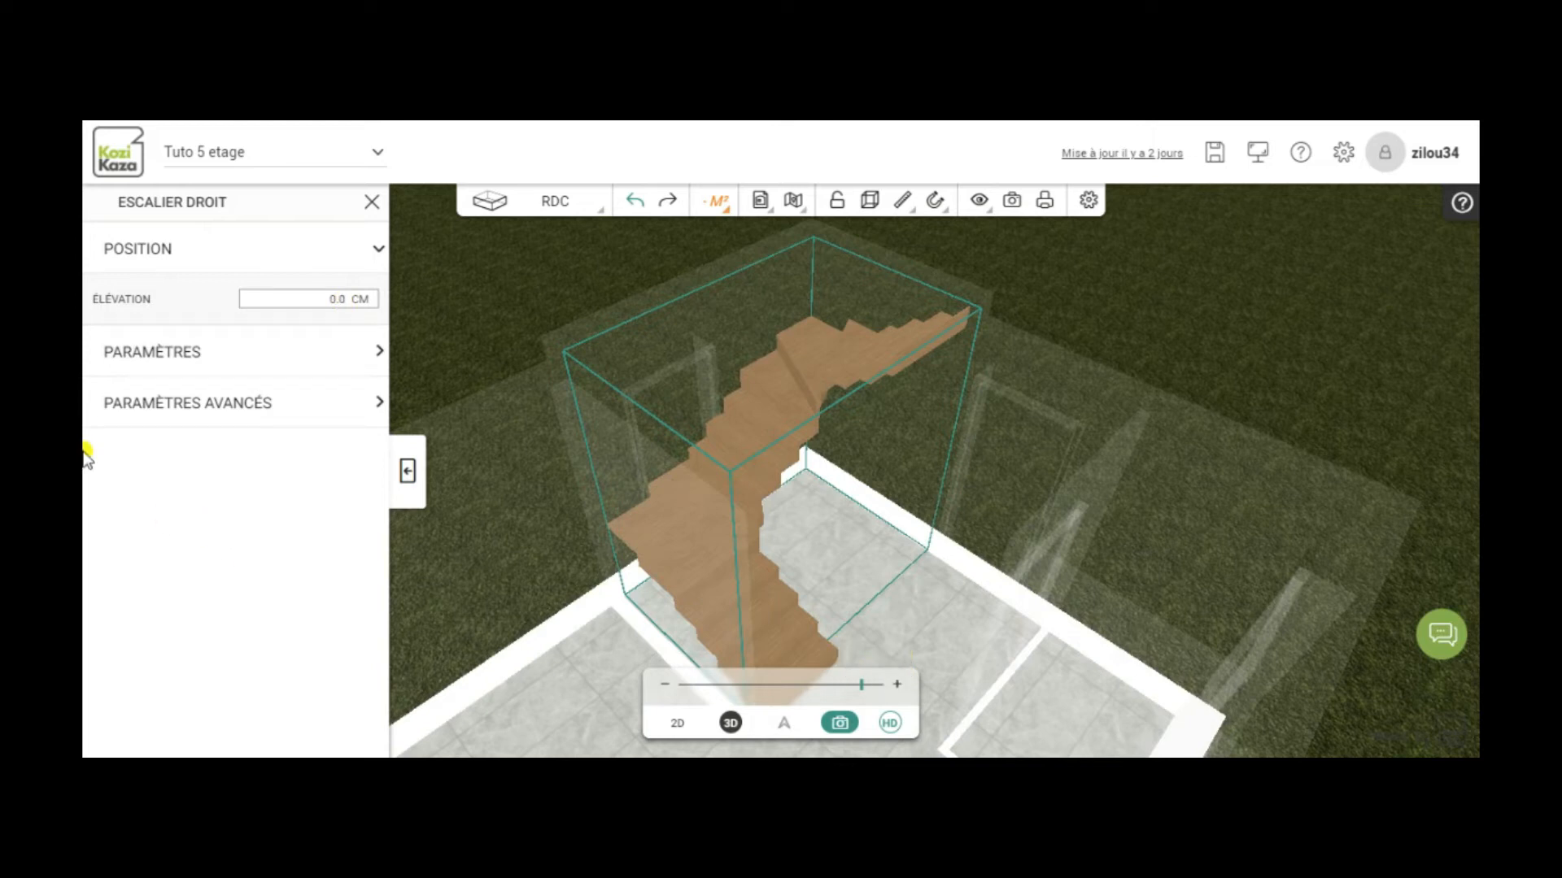
{"action": "left_click", "coordinate": [226, 356]}
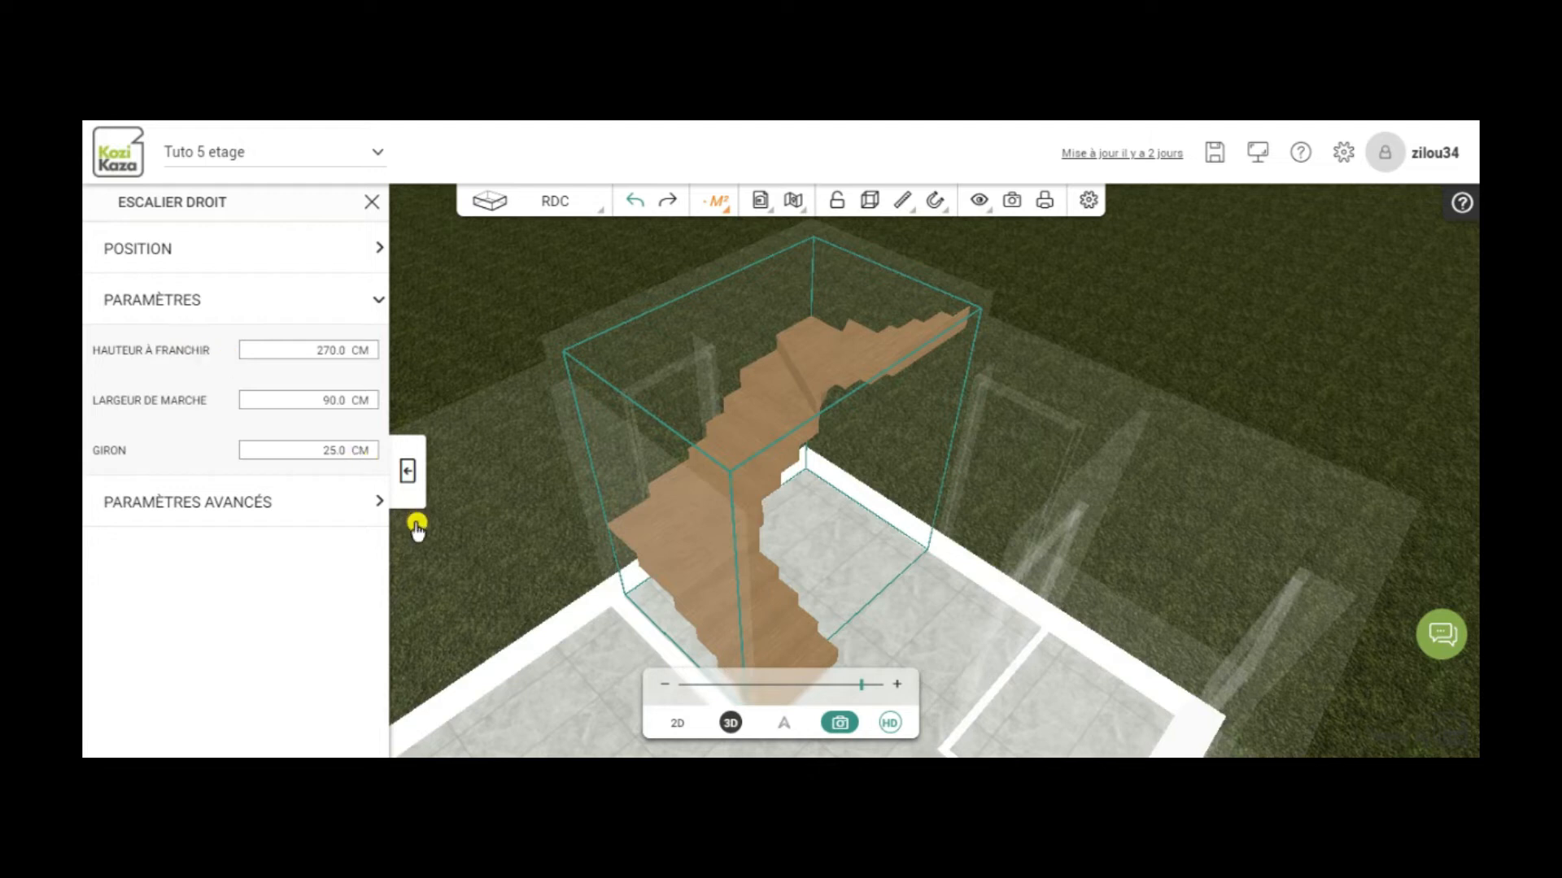
Step: Try a giron of 50 cm on the staircase
{"action": "left_click_drag", "start_coordinate": [470, 573], "coordinate": [315, 587]}
{"action": "left_click", "coordinate": [336, 461]}
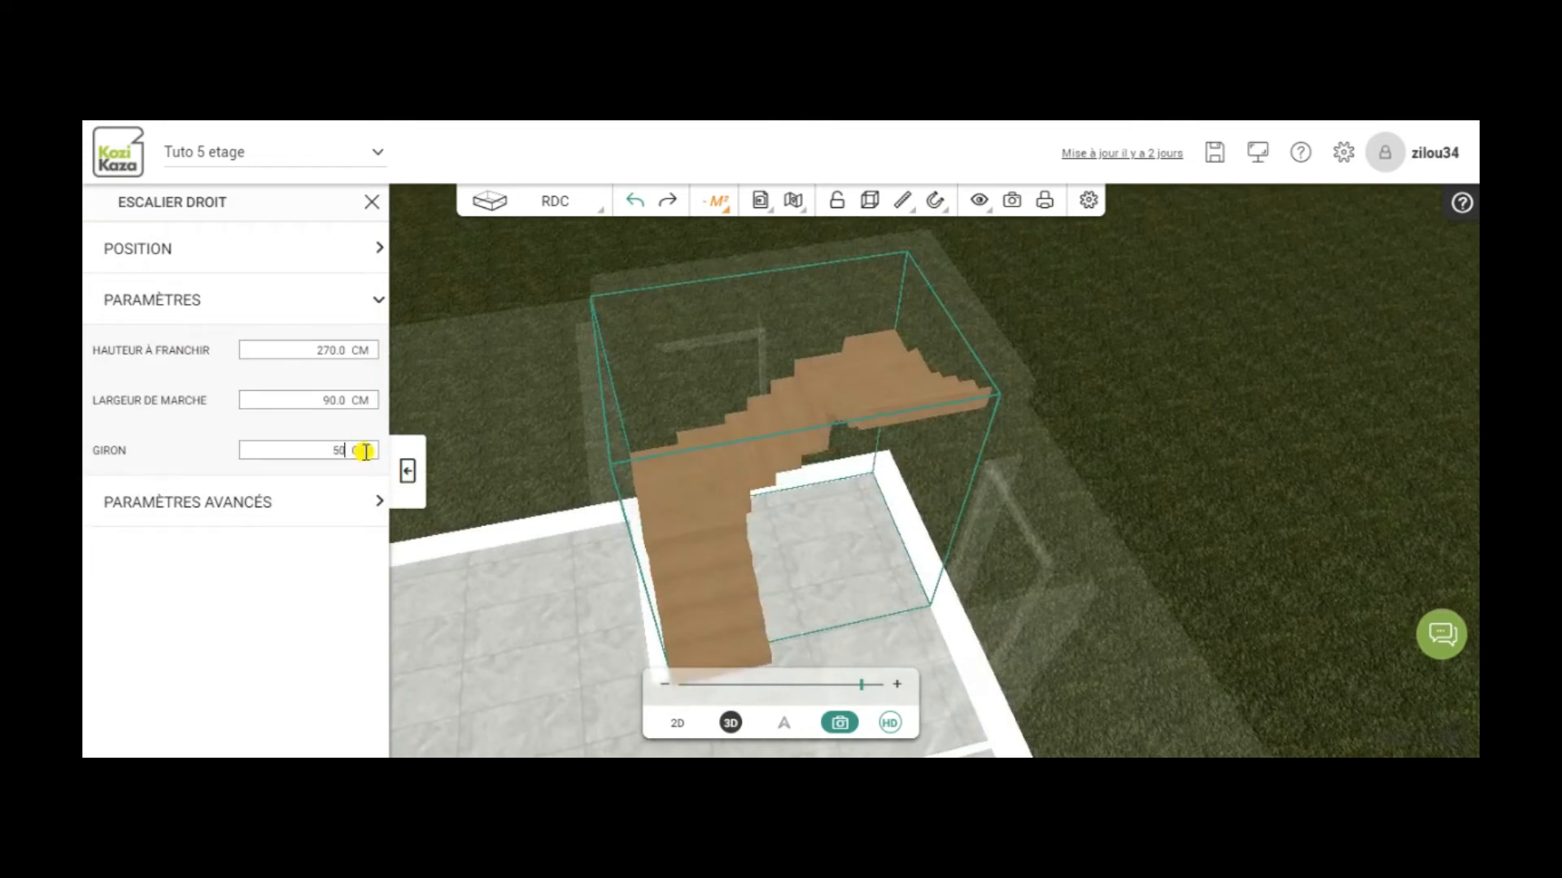
{"action": "key", "text": "Return"}
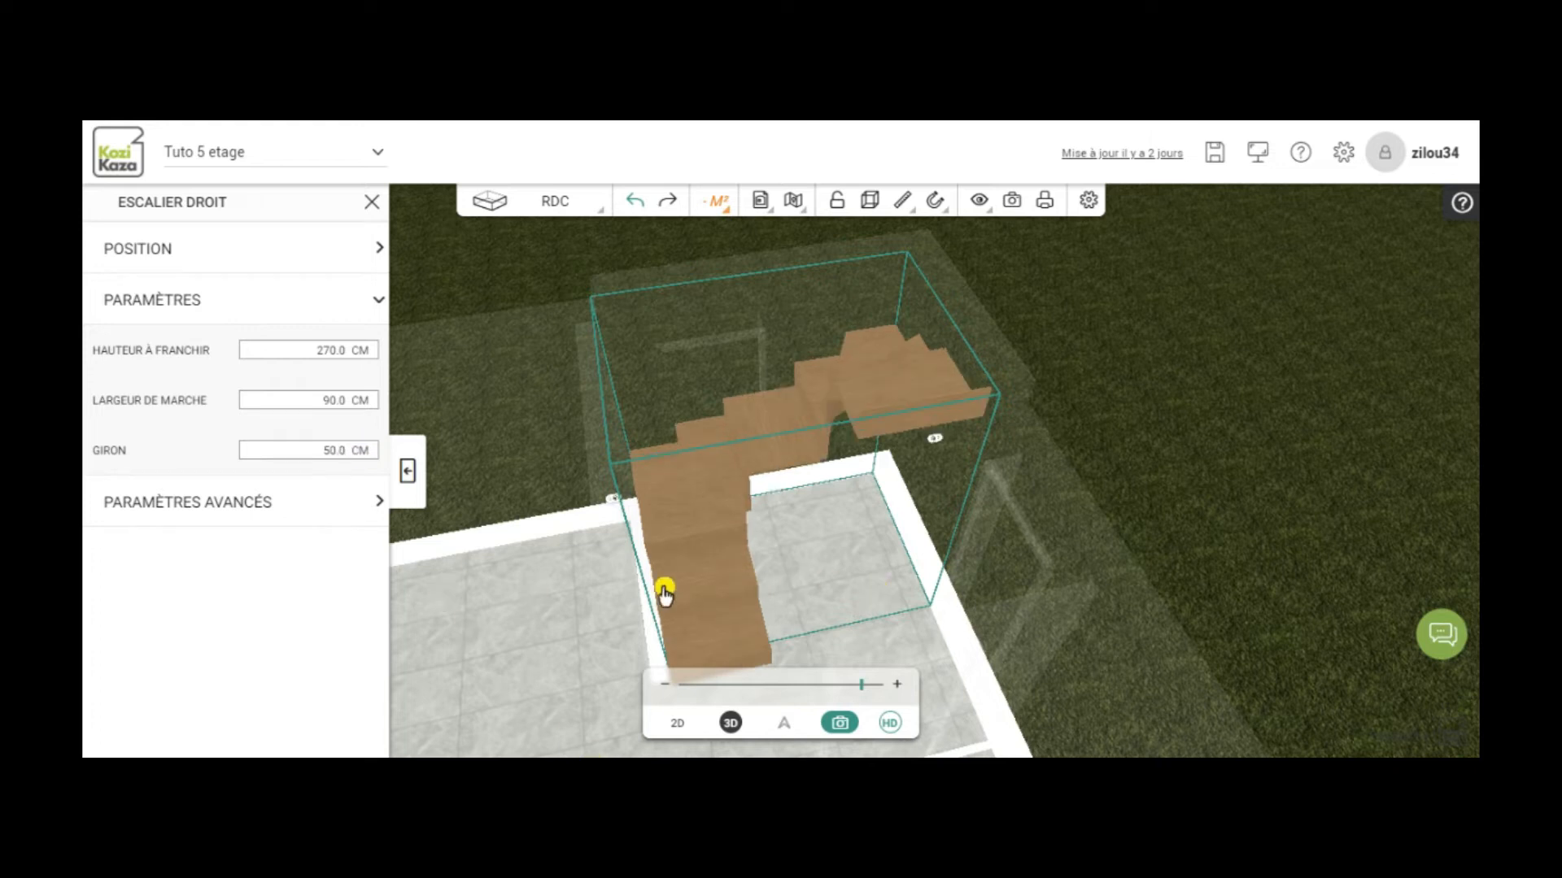
Step: Set the staircase's giron to 20 cm and look at the steps from another angle
{"action": "left_click_drag", "start_coordinate": [596, 602], "coordinate": [666, 432]}
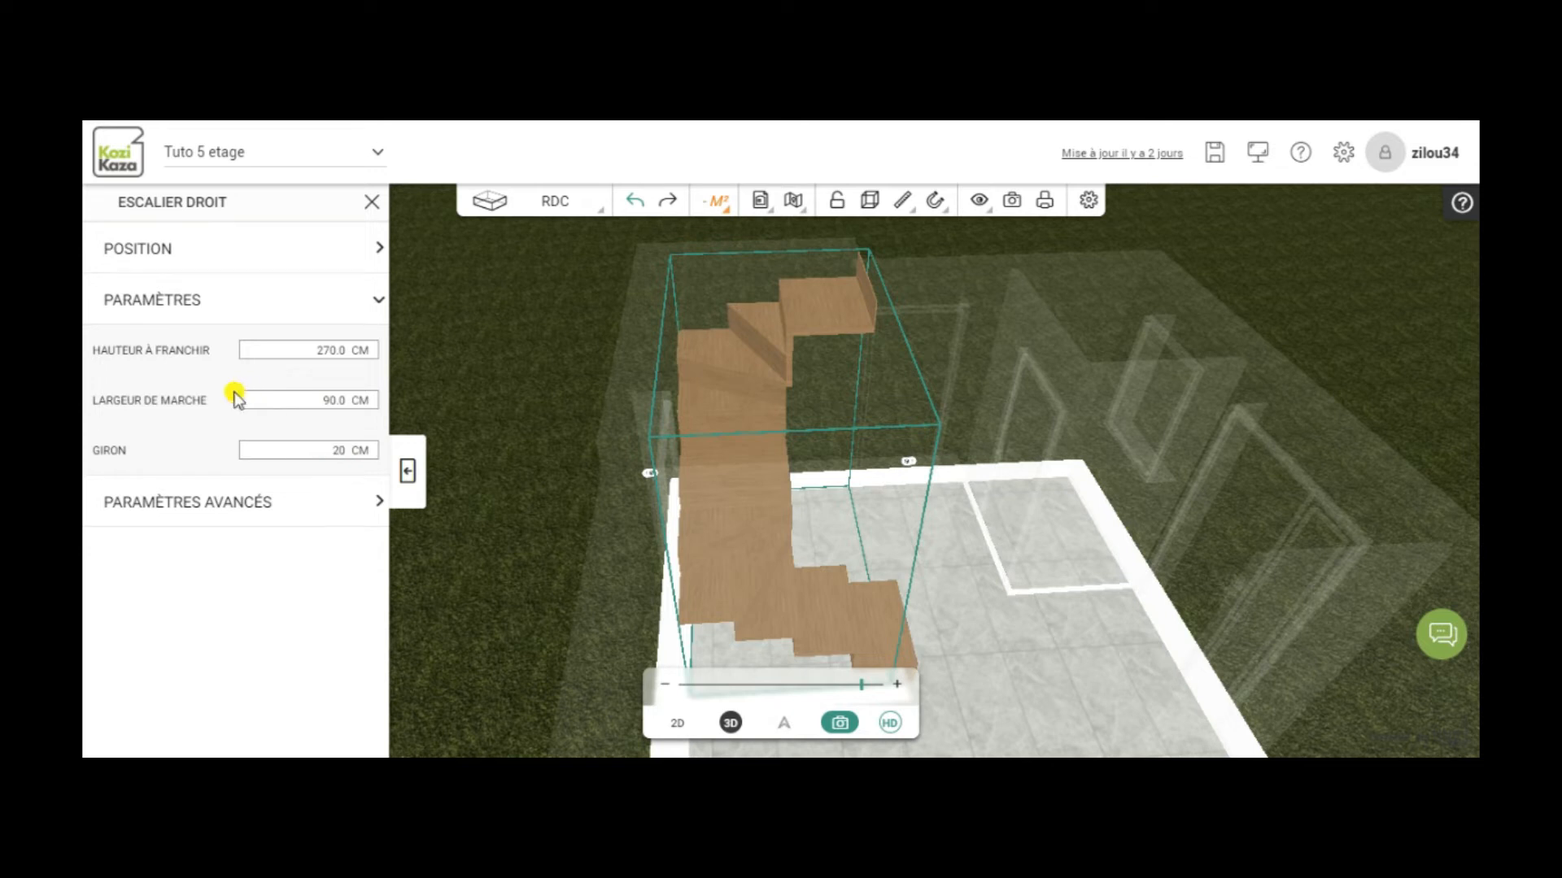
{"action": "left_click", "coordinate": [399, 541]}
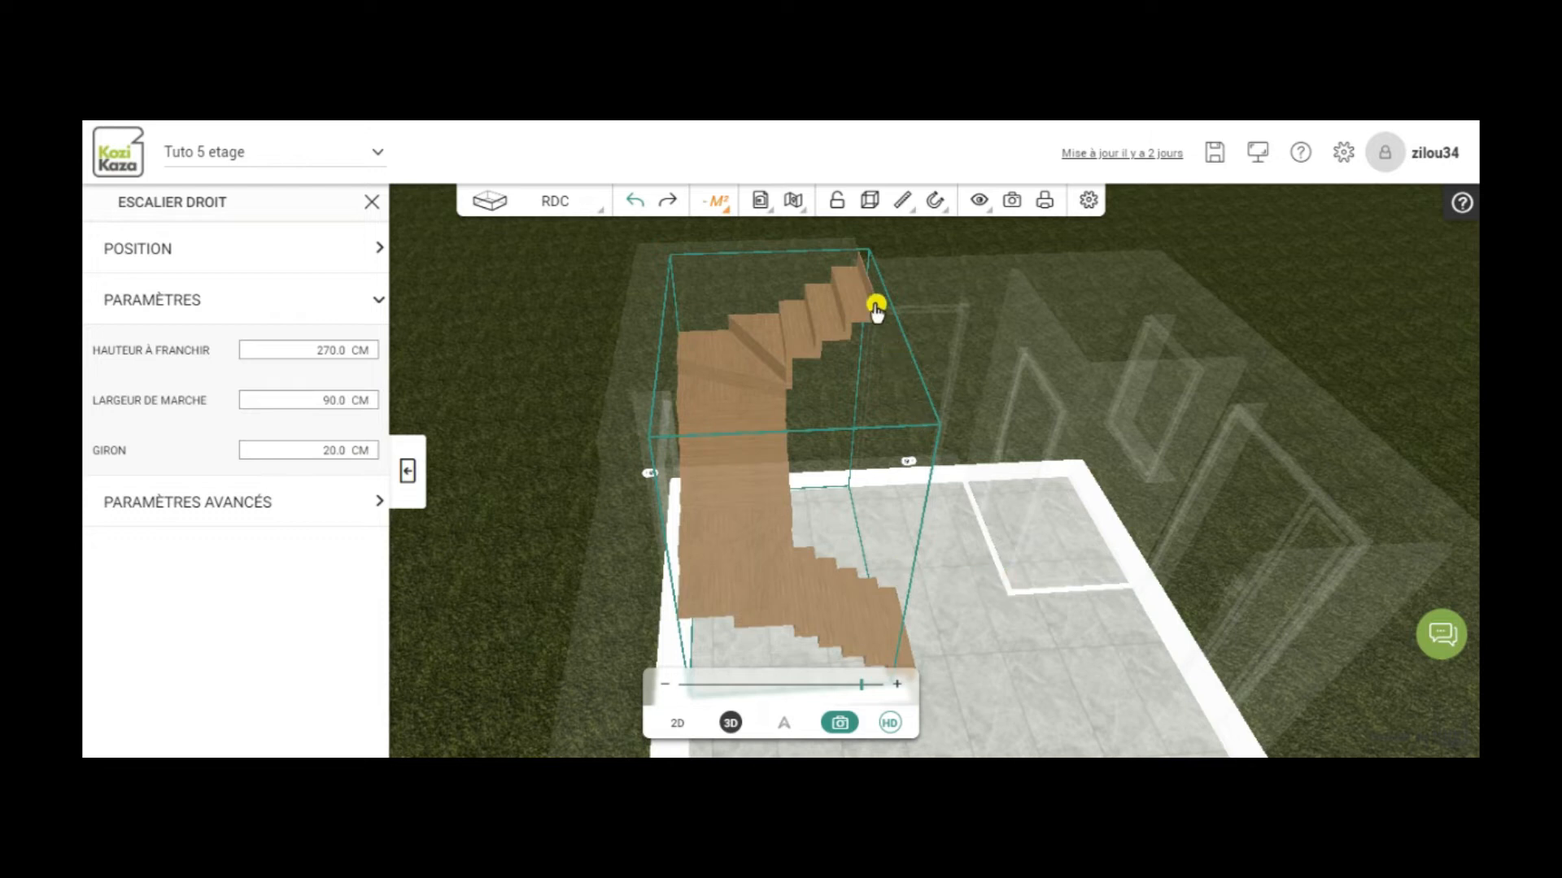
{"action": "left_click_drag", "start_coordinate": [1071, 675], "coordinate": [656, 645]}
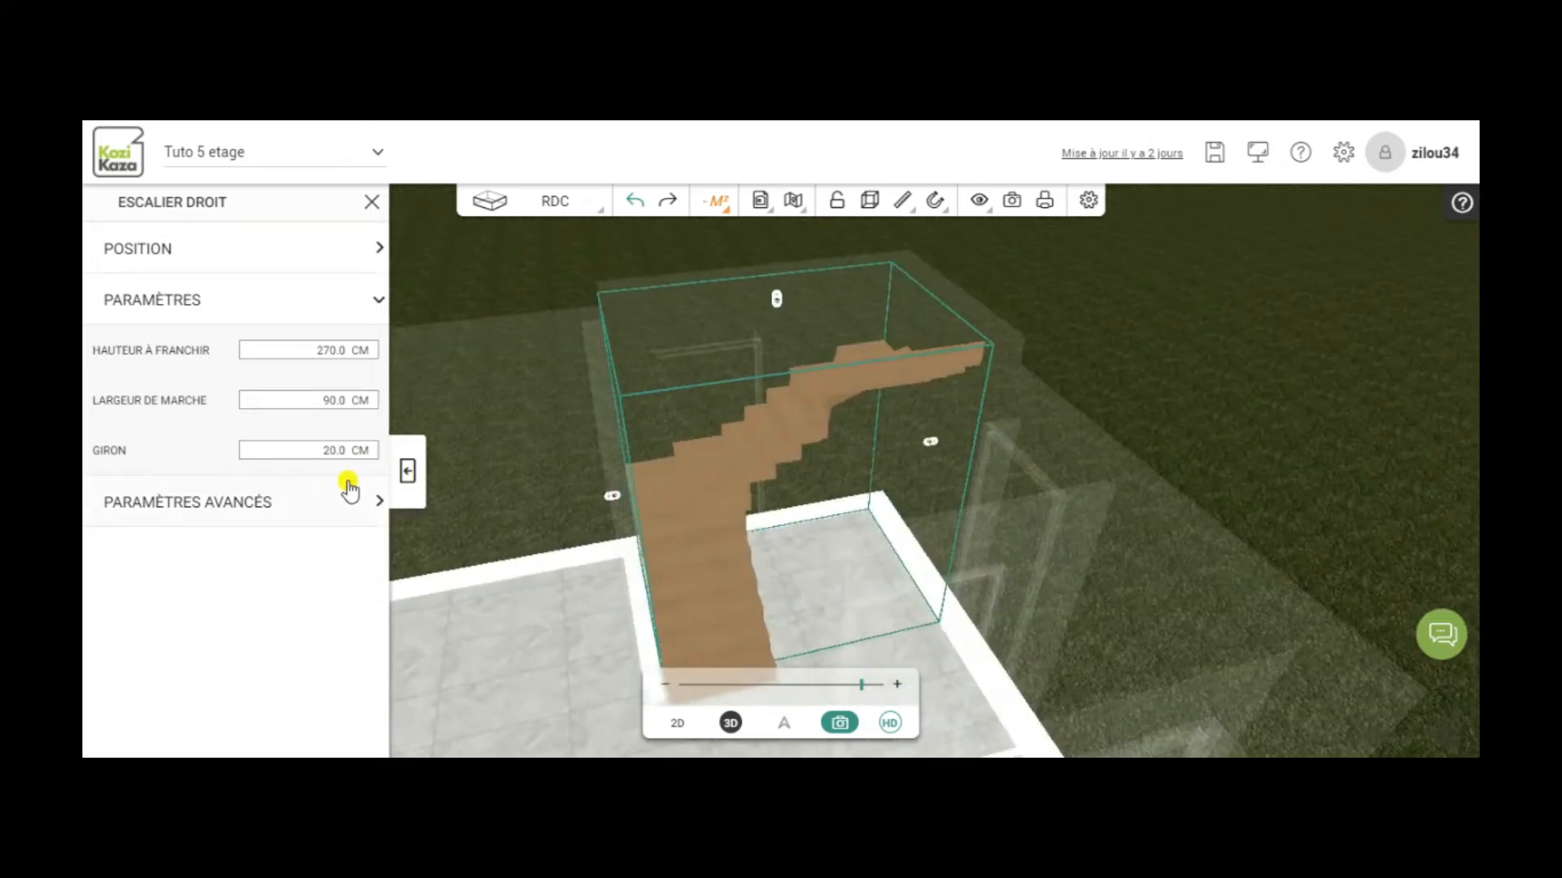
Step: Open the staircase's Paramètres avancés and review the tread, riser, landing and railing options
{"action": "left_click", "coordinate": [292, 508]}
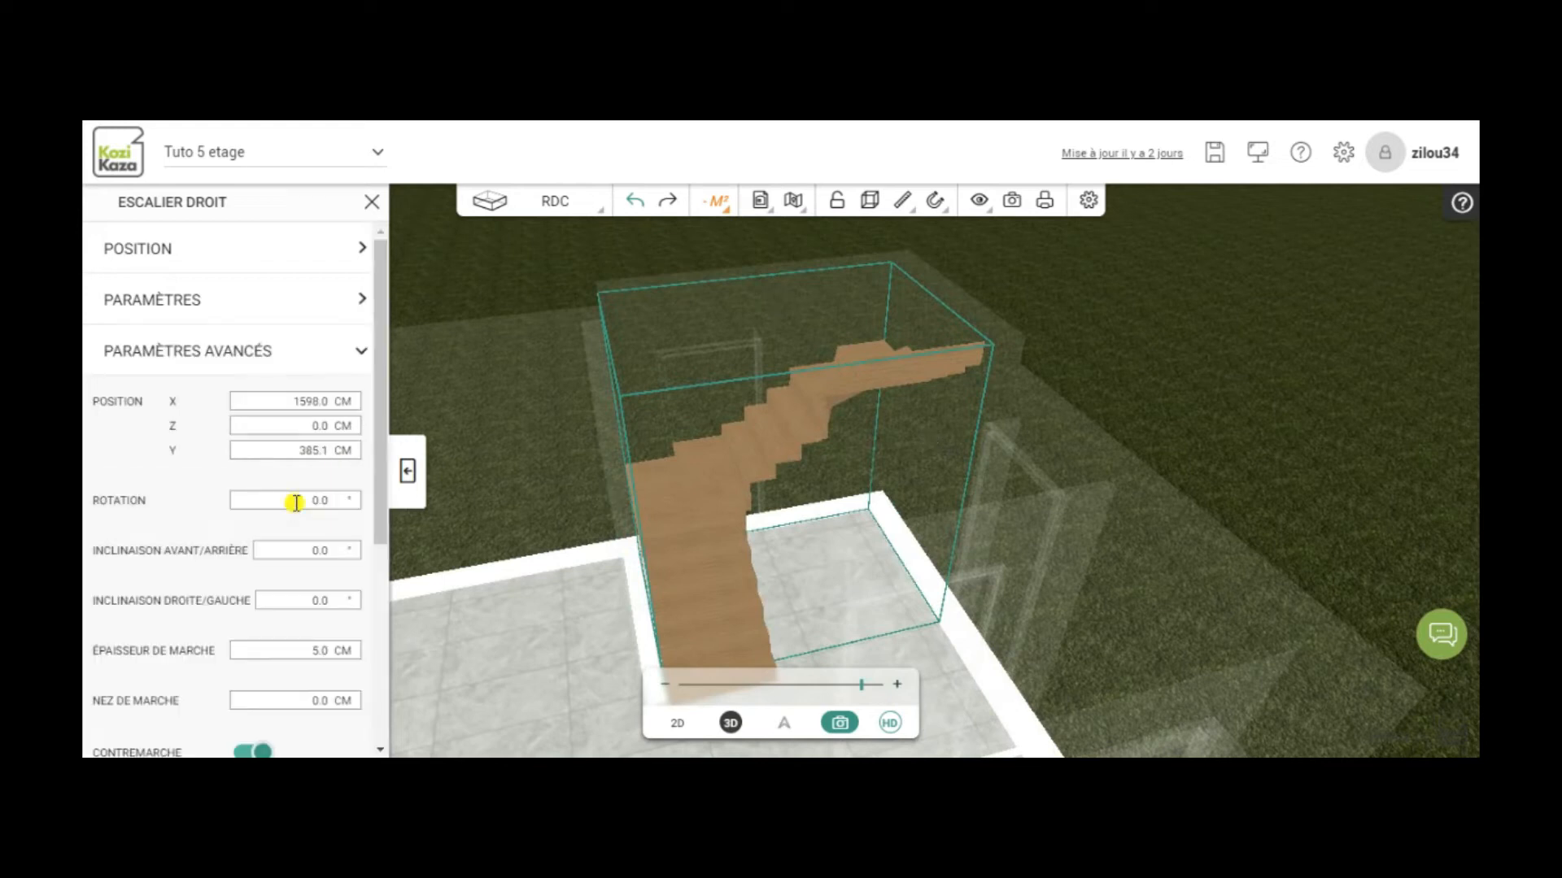
{"action": "left_click_drag", "start_coordinate": [382, 521], "coordinate": [374, 657]}
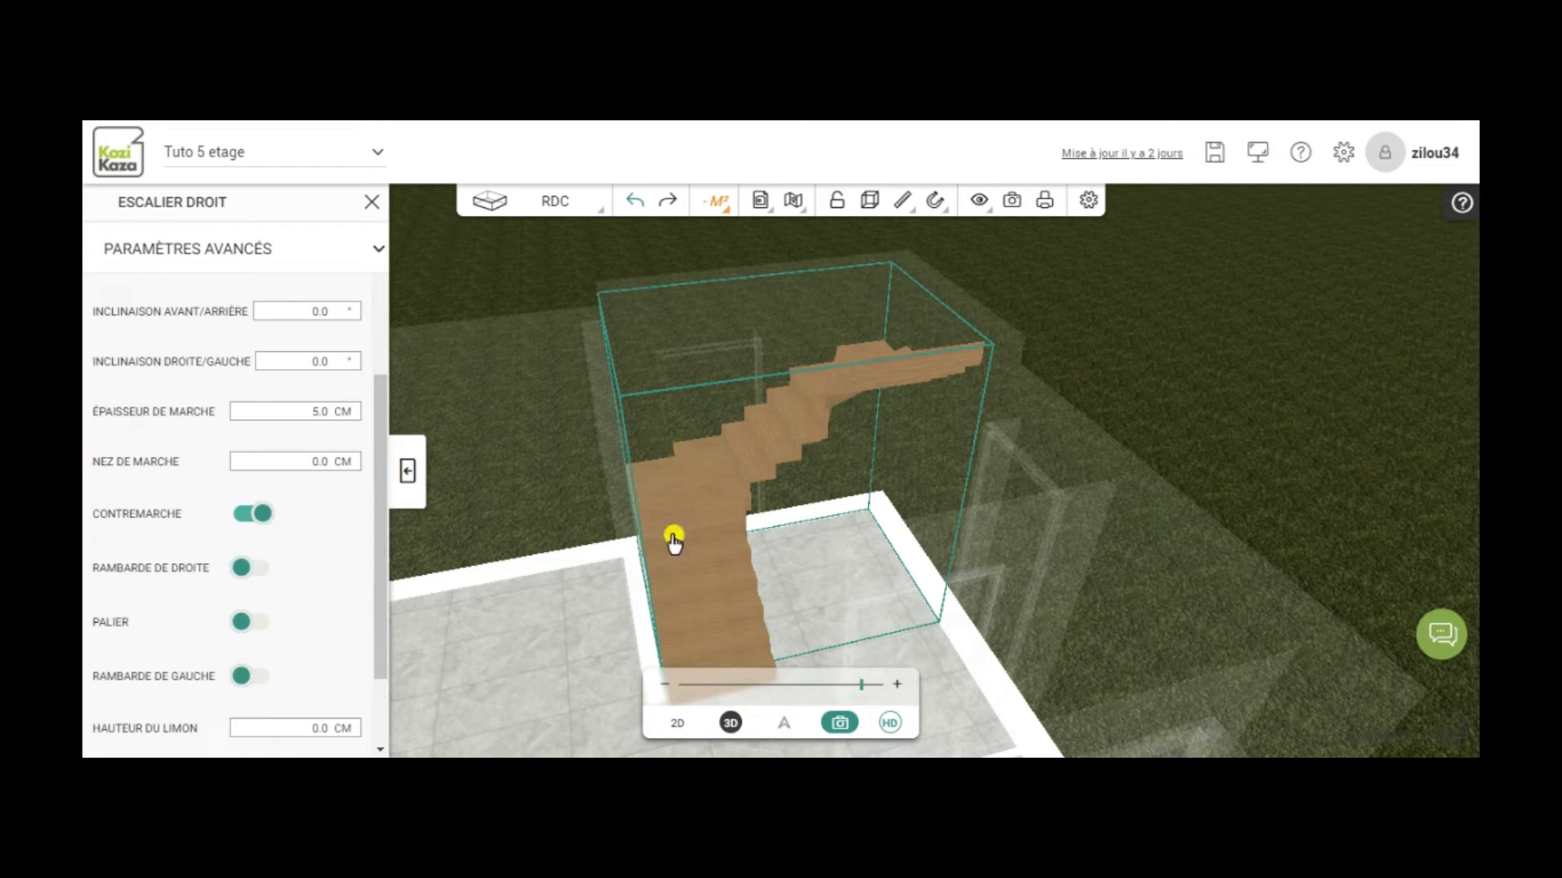
{"action": "left_click_drag", "start_coordinate": [549, 560], "coordinate": [631, 607]}
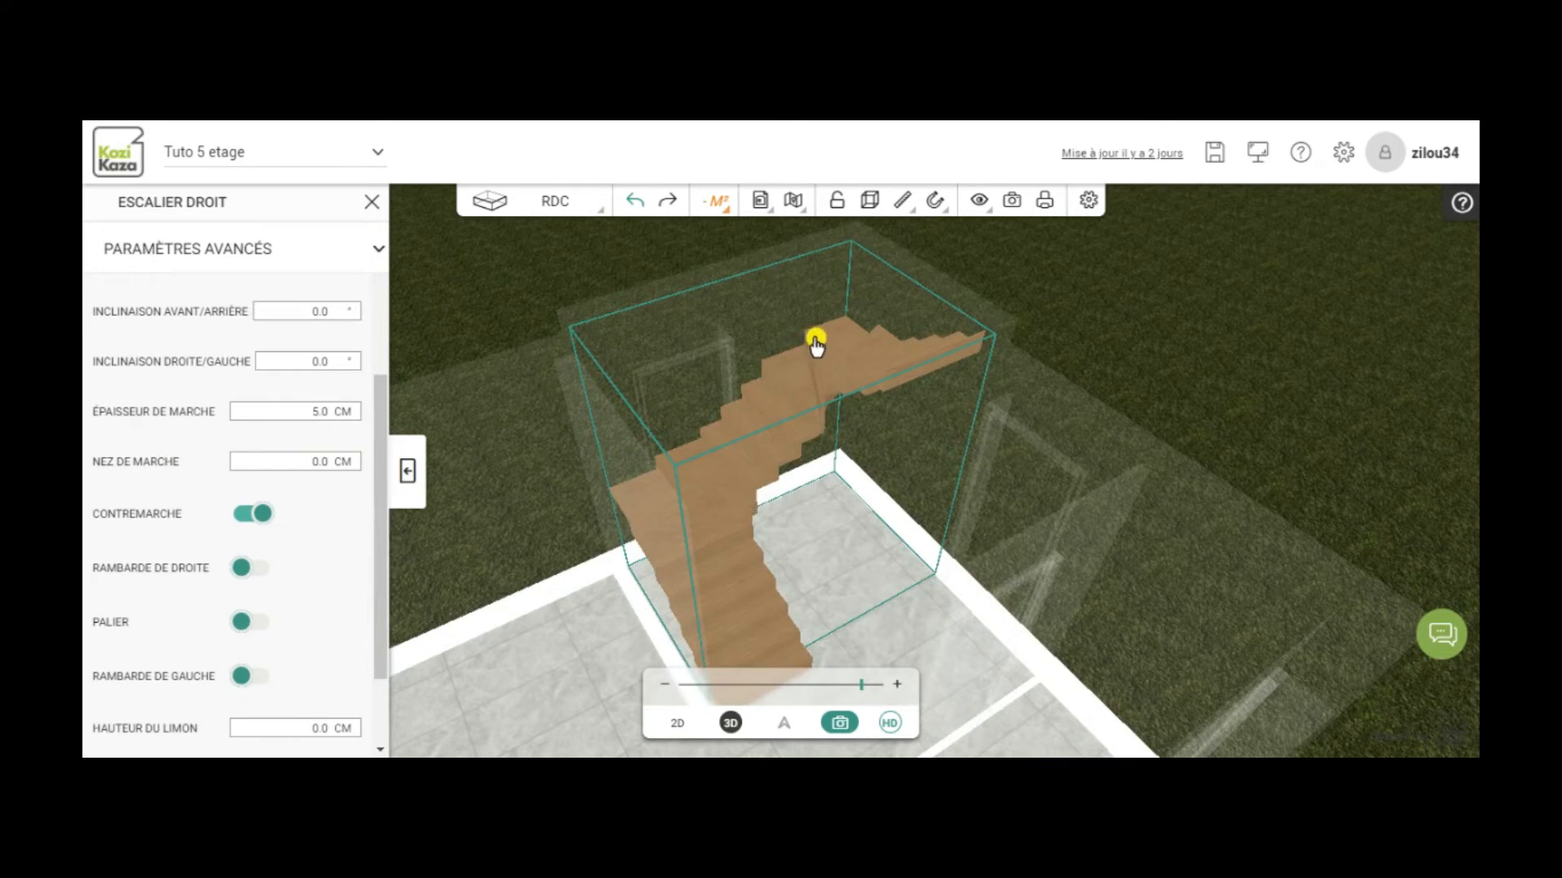
Step: Try a nez de marche of 10 cm on the treads and set it back to 0 cm
{"action": "scroll", "coordinate": [827, 383], "scroll_direction": "up", "scroll_amount": 2}
{"action": "scroll", "coordinate": [827, 382], "scroll_direction": "up", "scroll_amount": 1}
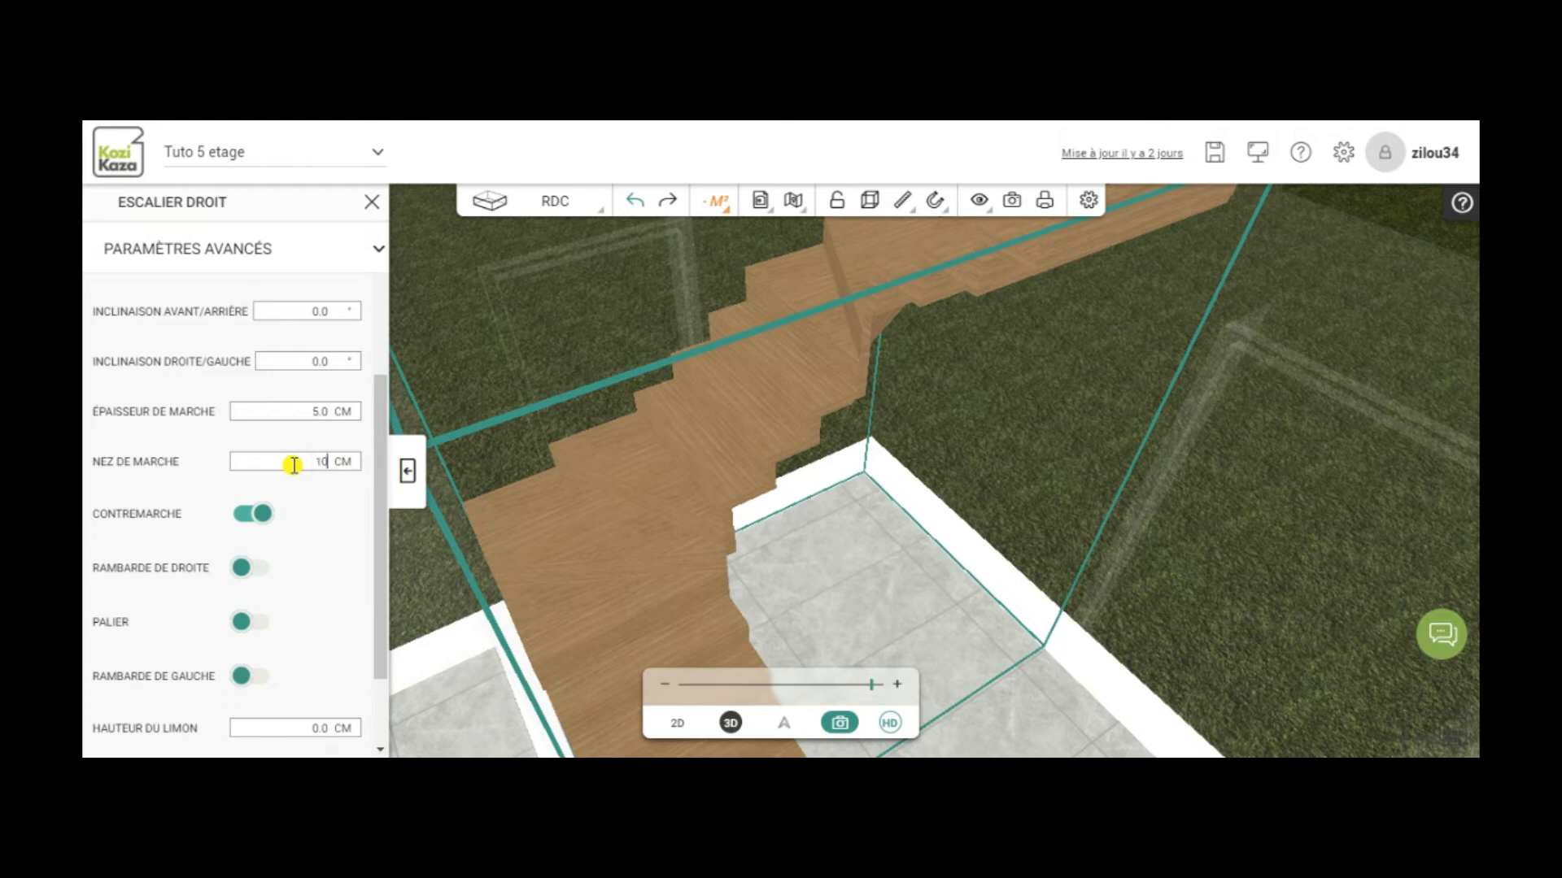
{"action": "left_click", "coordinate": [331, 551]}
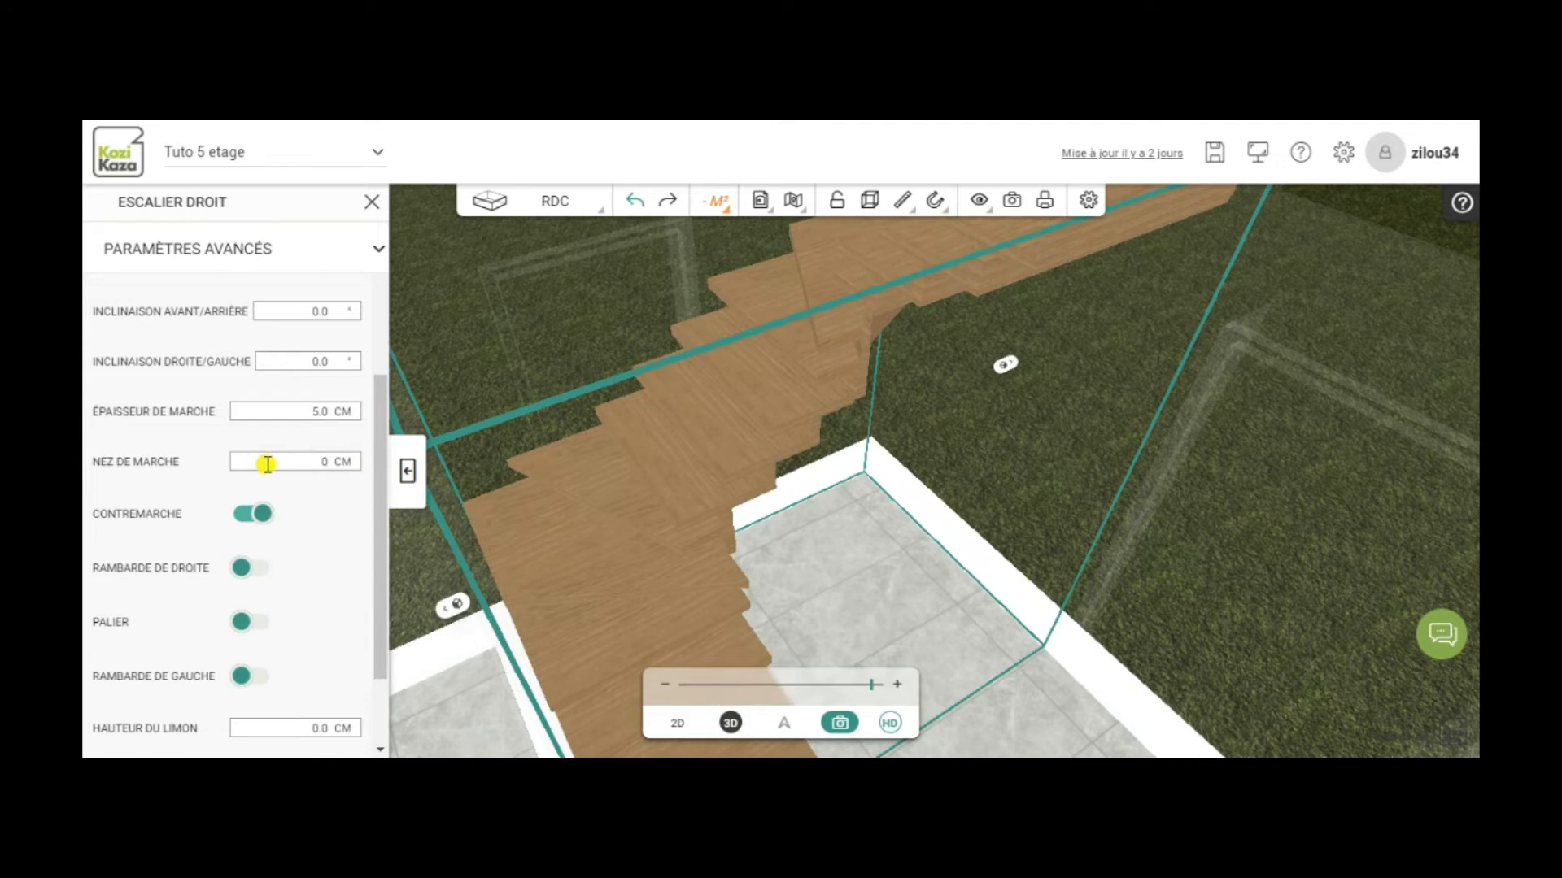
{"action": "left_click", "coordinate": [325, 525]}
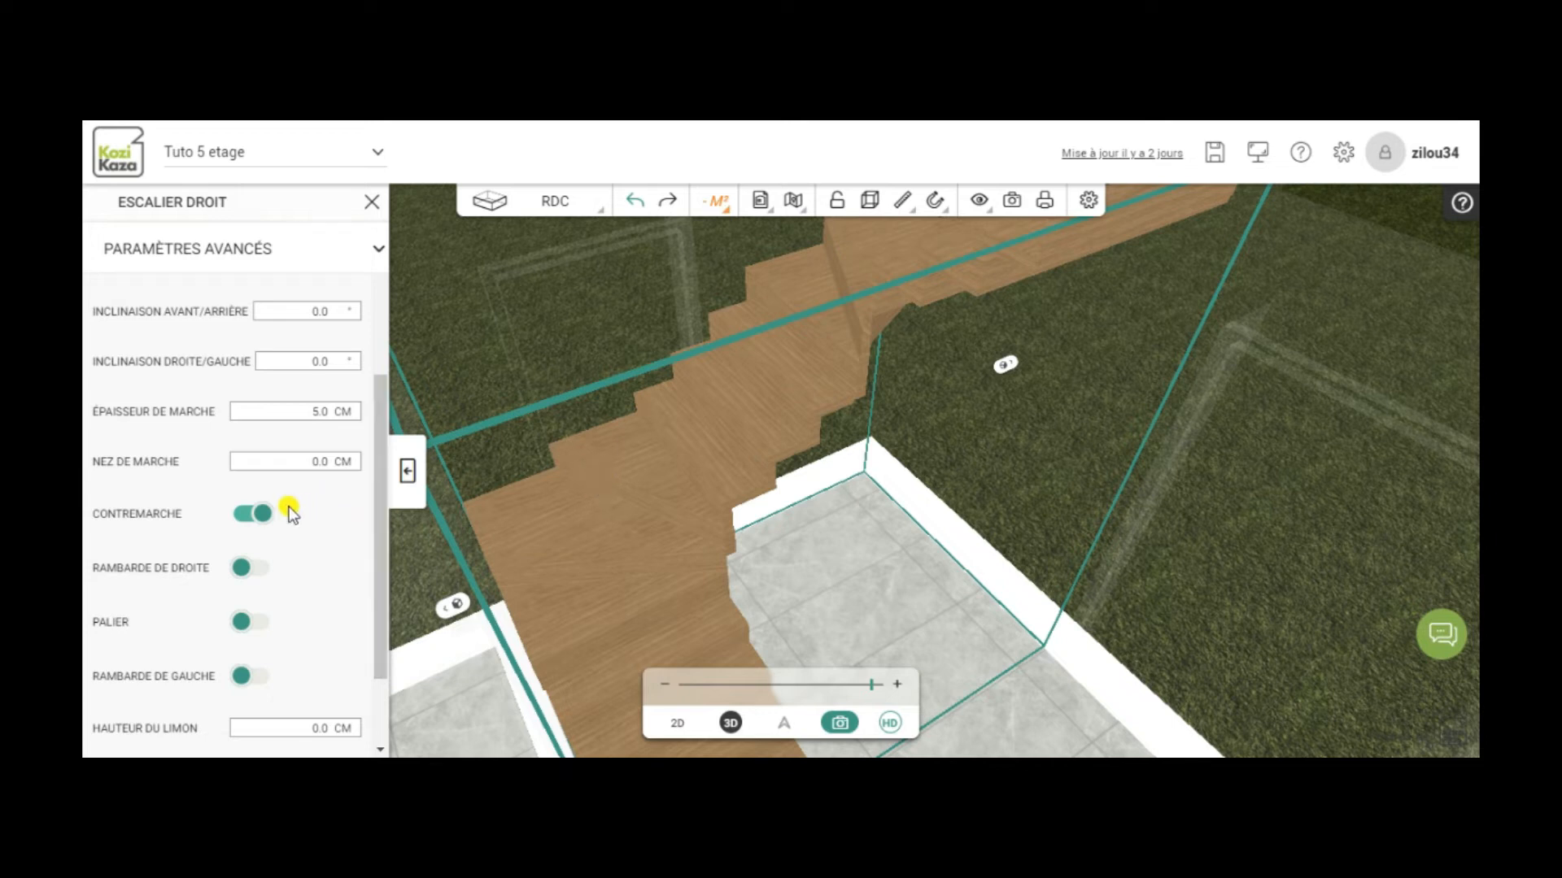
Step: Turn off the staircase's Contremarche option and inspect the open treads in 3D
{"action": "left_click", "coordinate": [238, 515]}
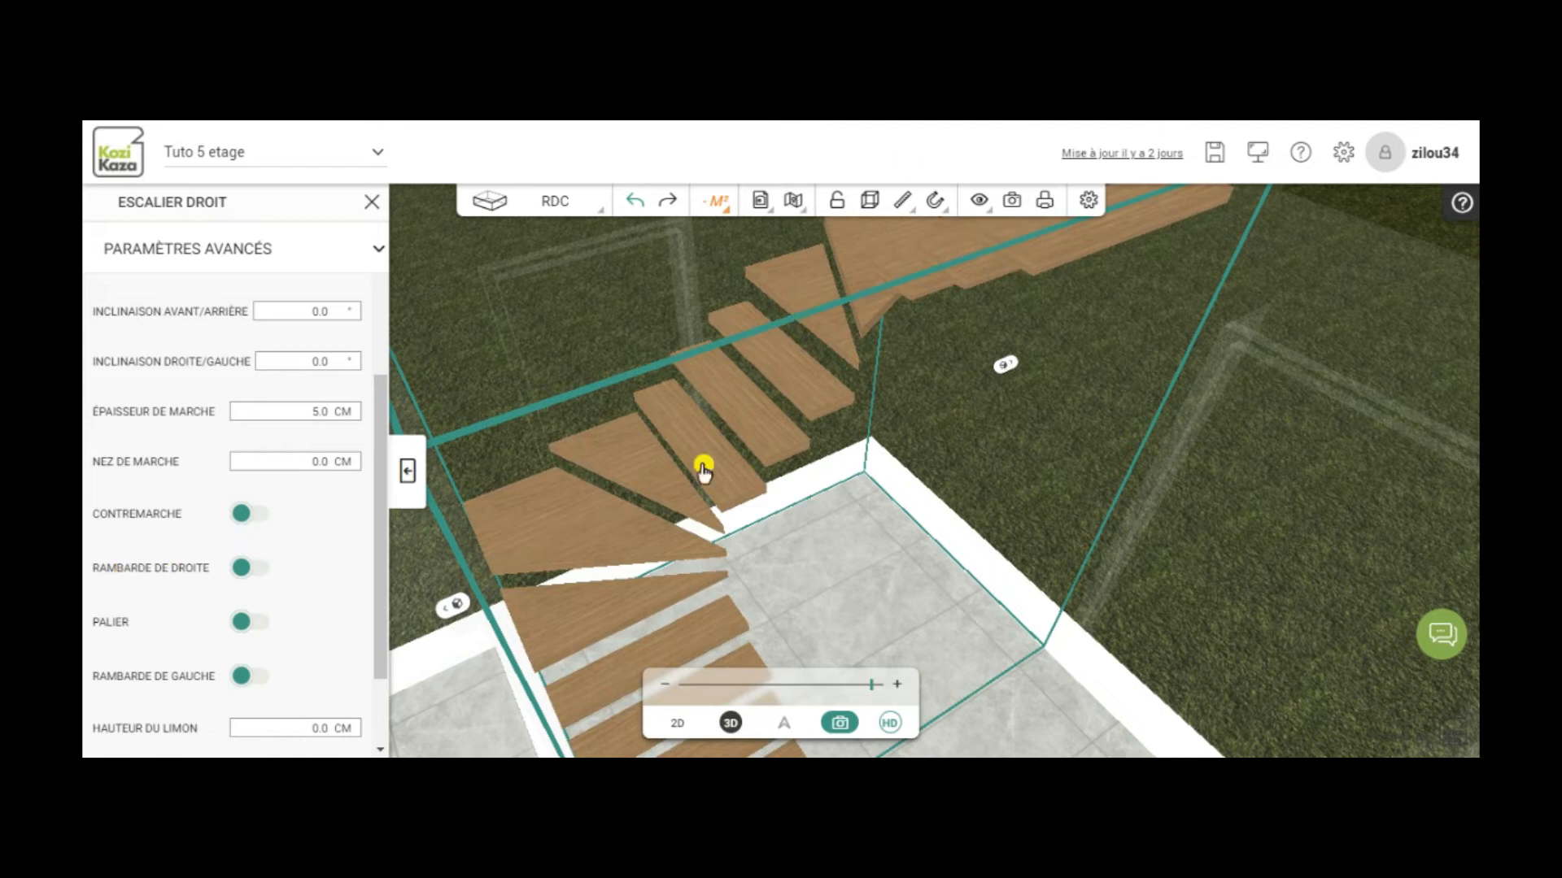
{"action": "left_click", "coordinate": [838, 690]}
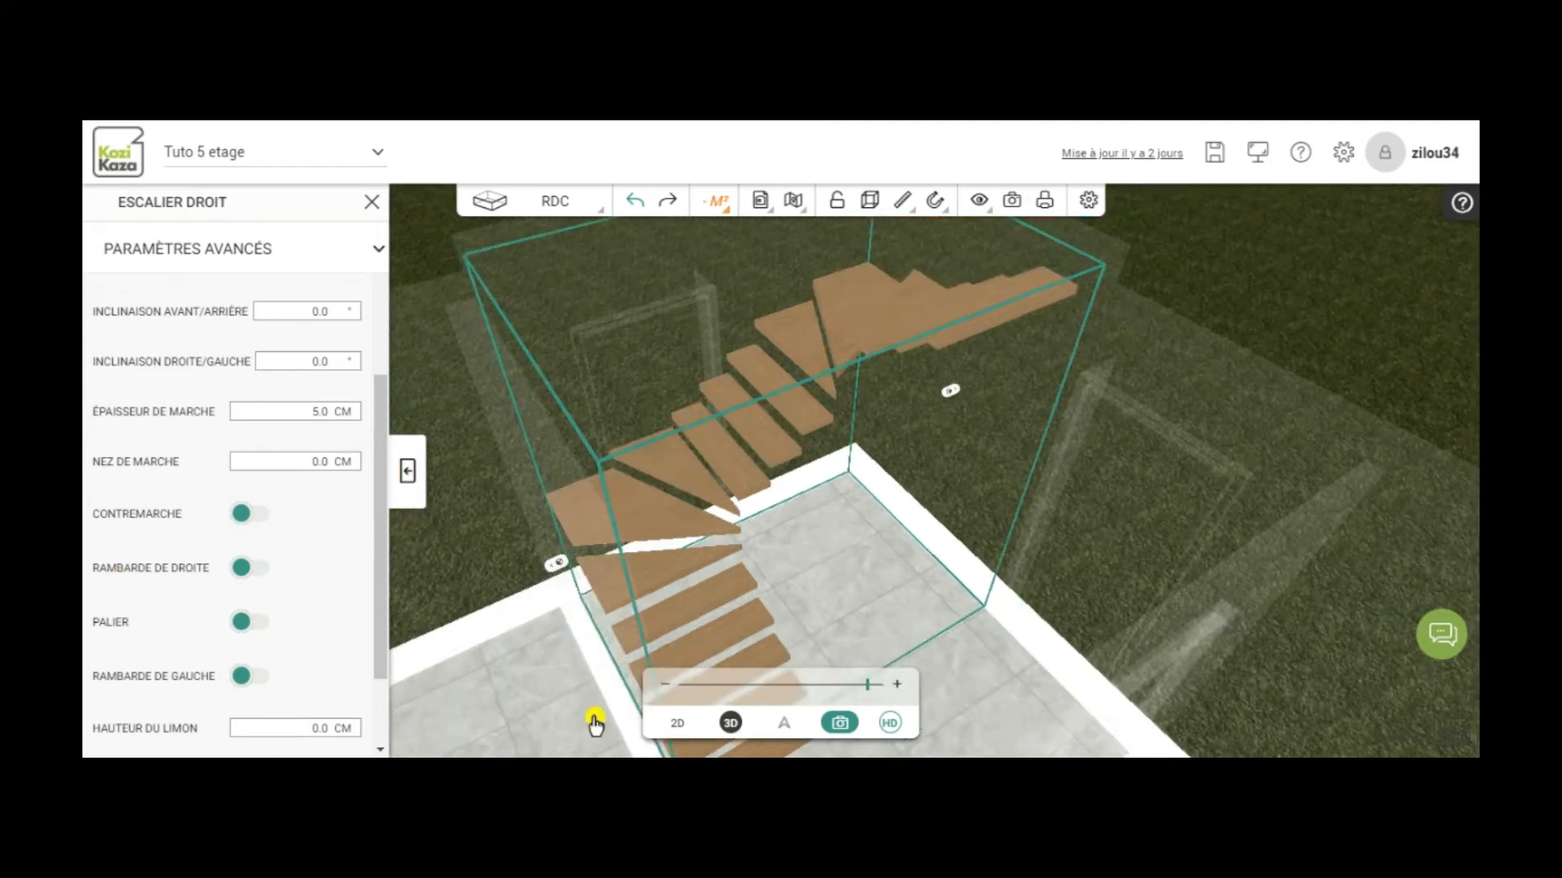
{"action": "left_click_drag", "start_coordinate": [568, 704], "coordinate": [541, 676]}
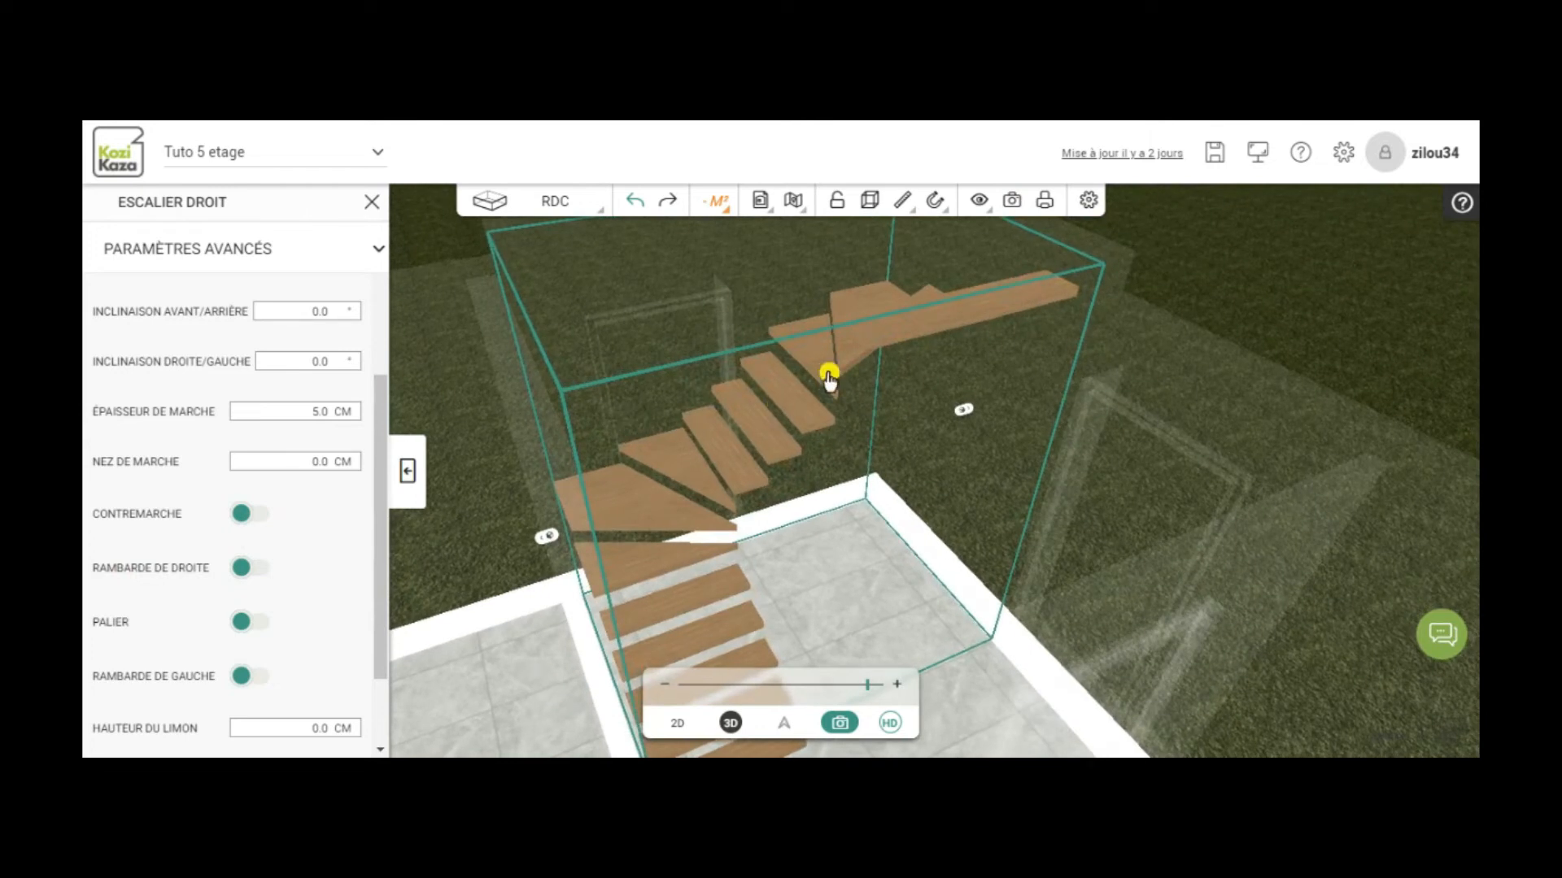
{"action": "left_click_drag", "start_coordinate": [491, 618], "coordinate": [529, 627]}
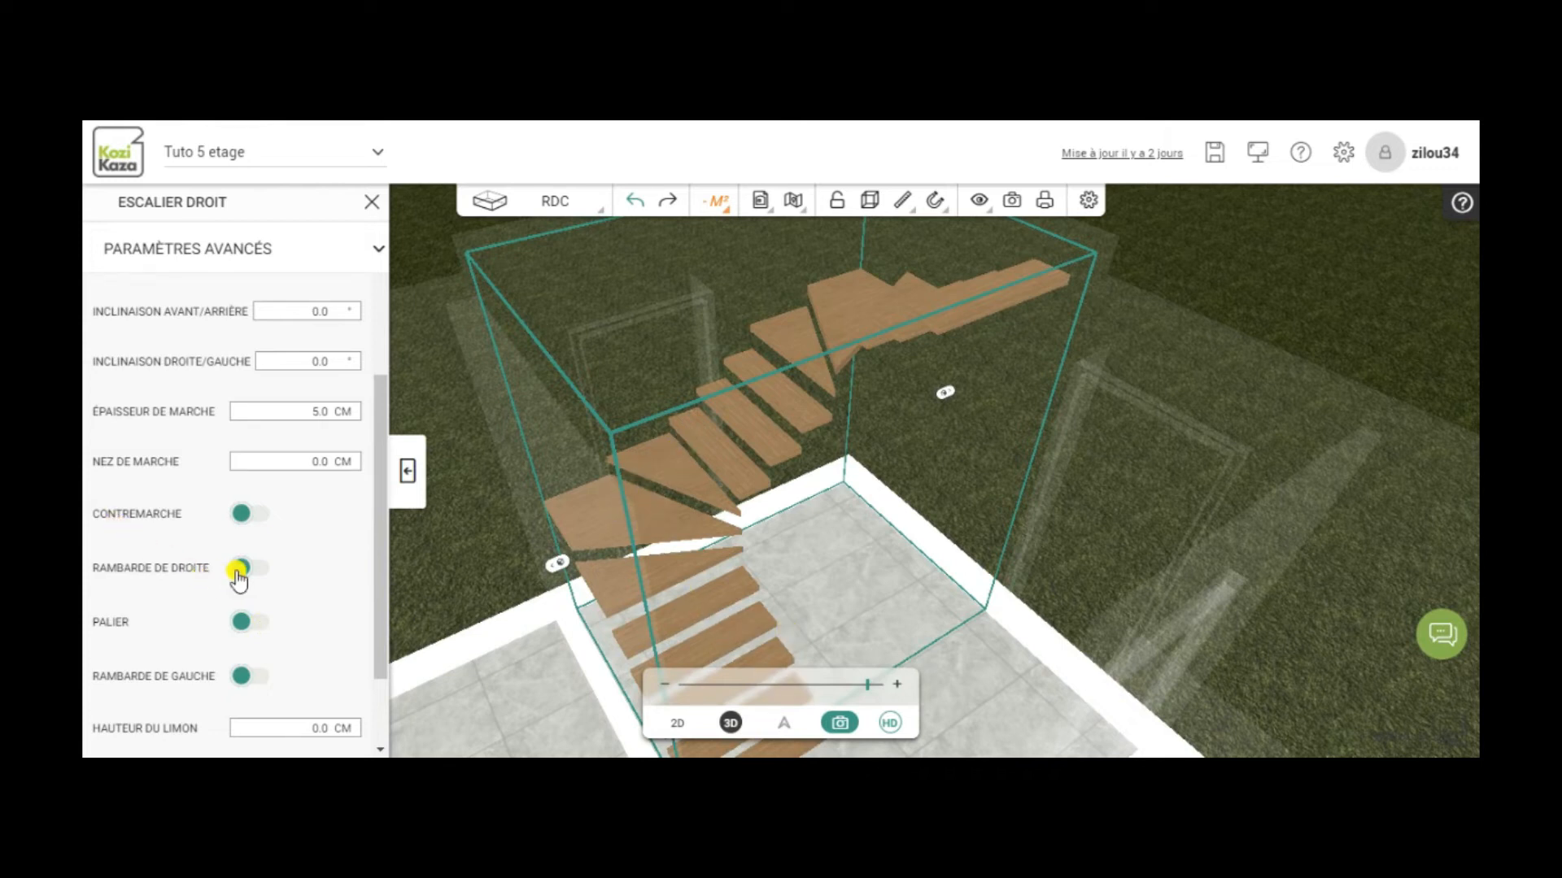
Step: Try the Palier option on the staircase's turns and switch it back off
{"action": "left_click", "coordinate": [260, 627]}
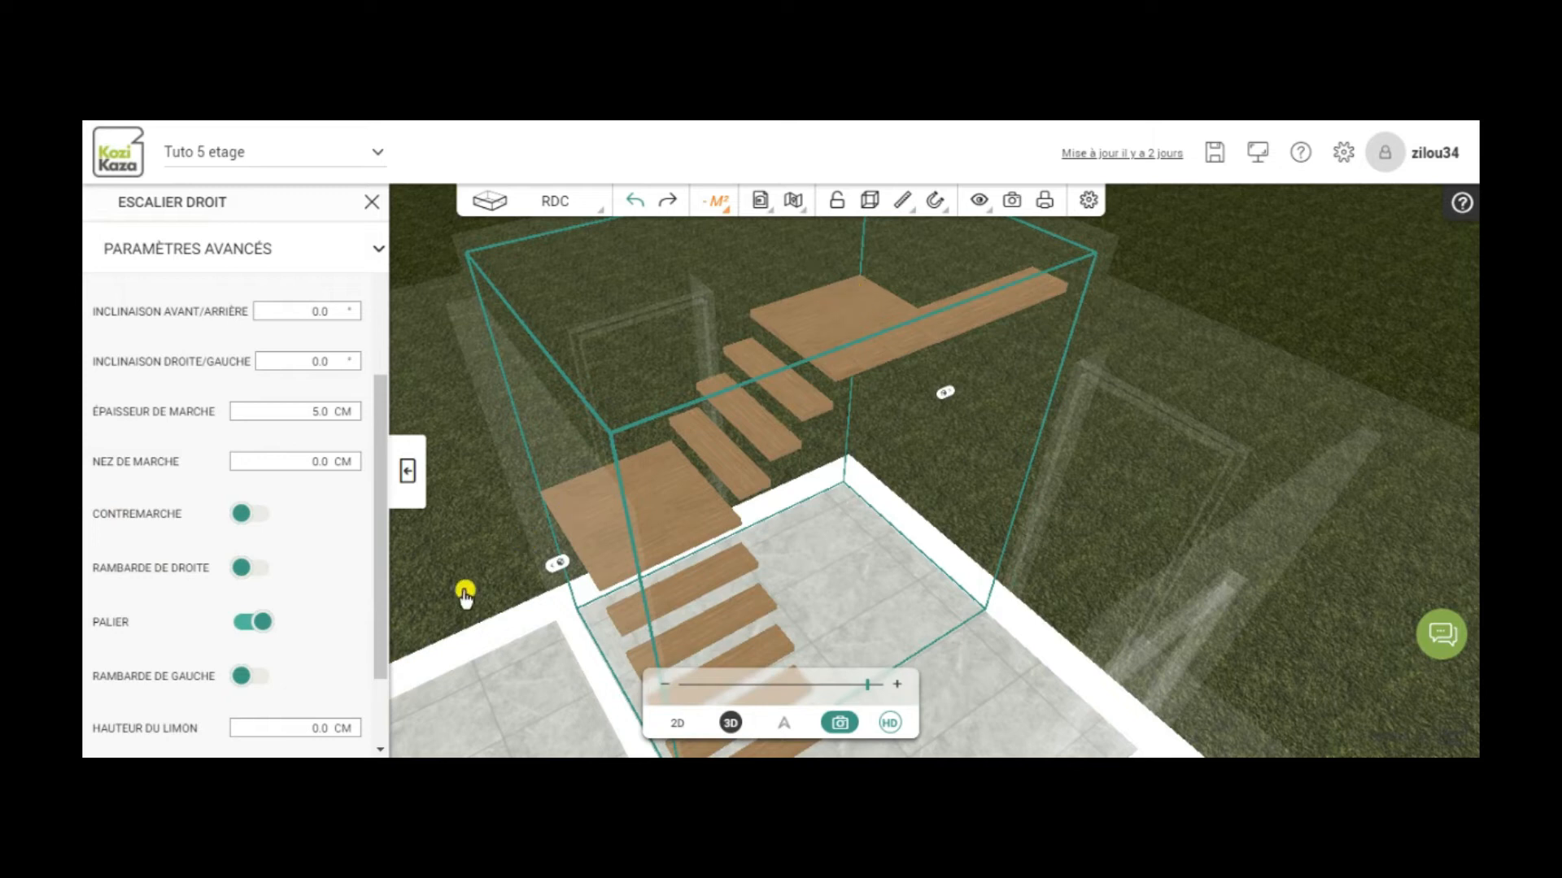
{"action": "left_click", "coordinate": [247, 624]}
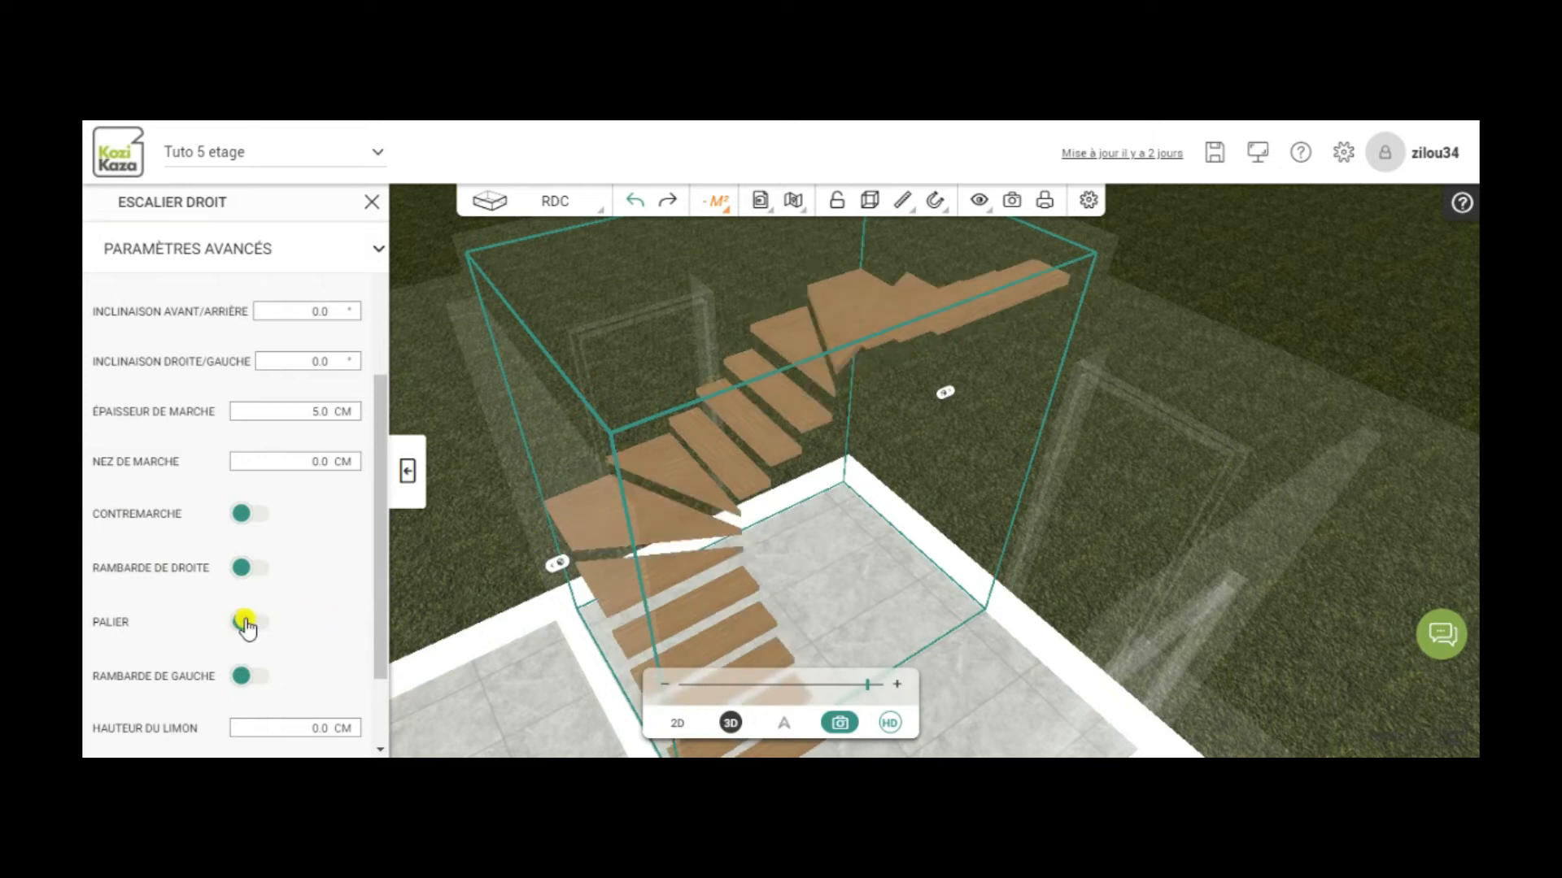
Step: Add a right-hand railing to the staircase with the Rambarde de droite option
{"action": "left_click", "coordinate": [263, 570]}
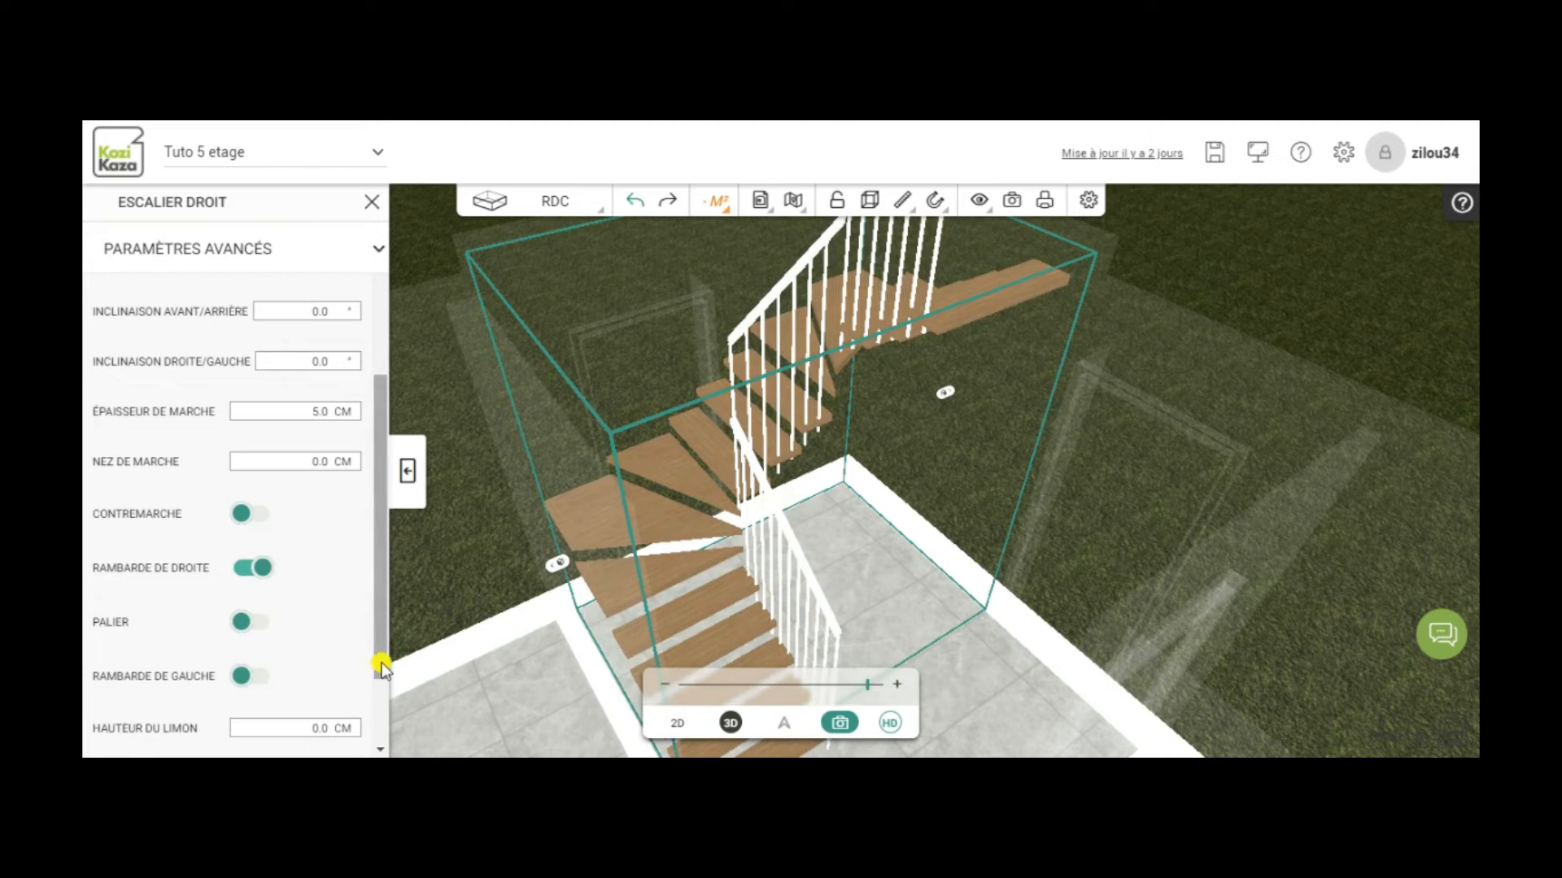
Step: Try a Hauteur du limon of 30 cm on the staircase and reset its advanced parameters
{"action": "left_click_drag", "start_coordinate": [379, 665], "coordinate": [373, 729]}
{"action": "left_click", "coordinate": [323, 667]}
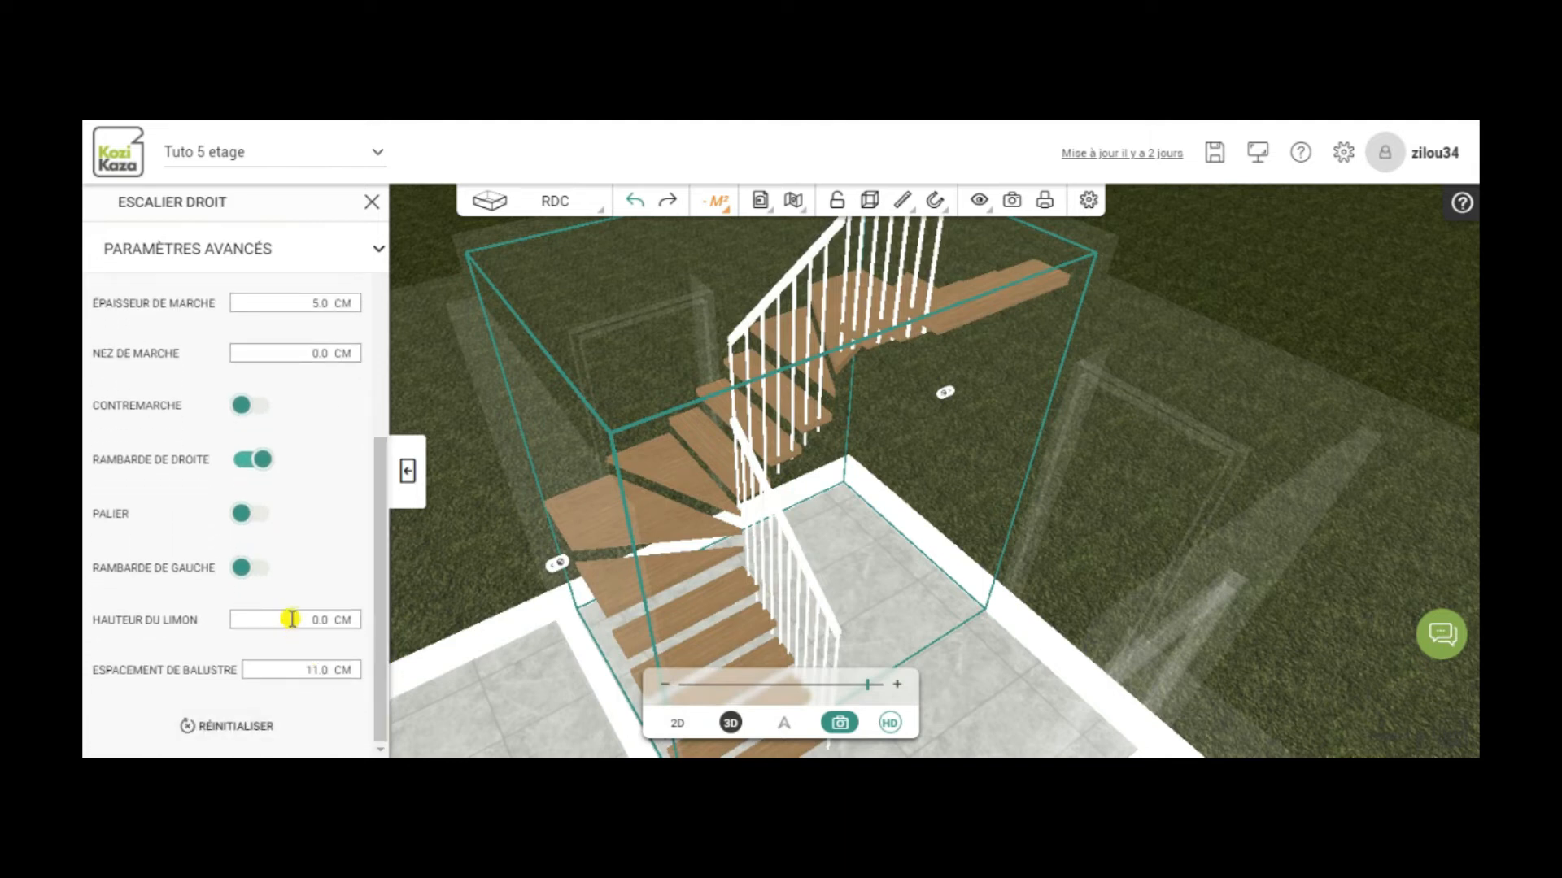
{"action": "left_click_drag", "start_coordinate": [867, 685], "coordinate": [802, 477]}
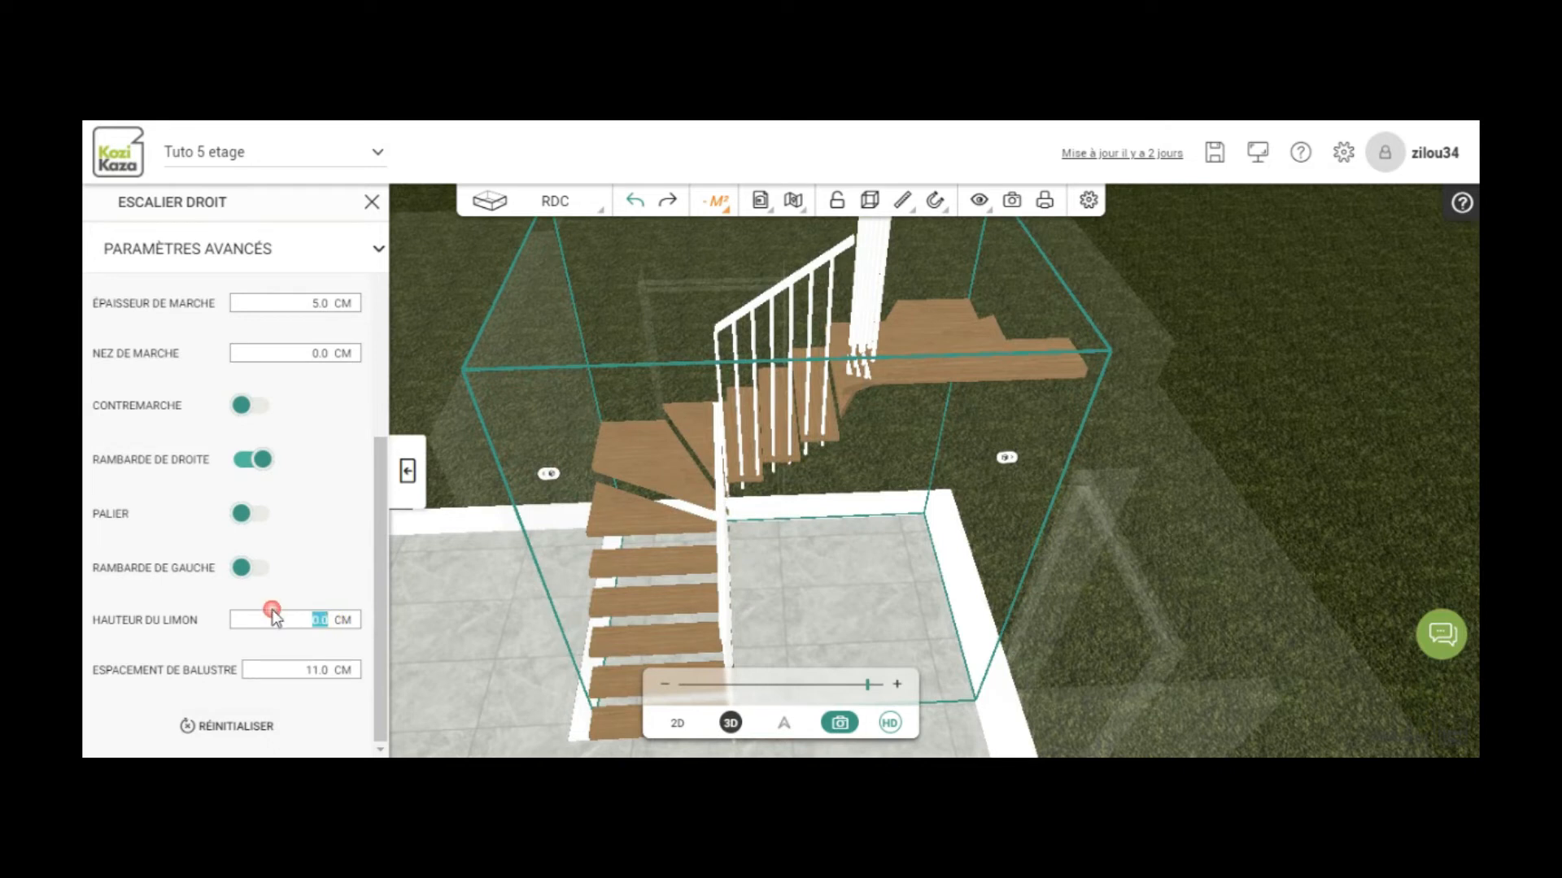
{"action": "type", "text": "30"}
{"action": "left_click", "coordinate": [319, 557]}
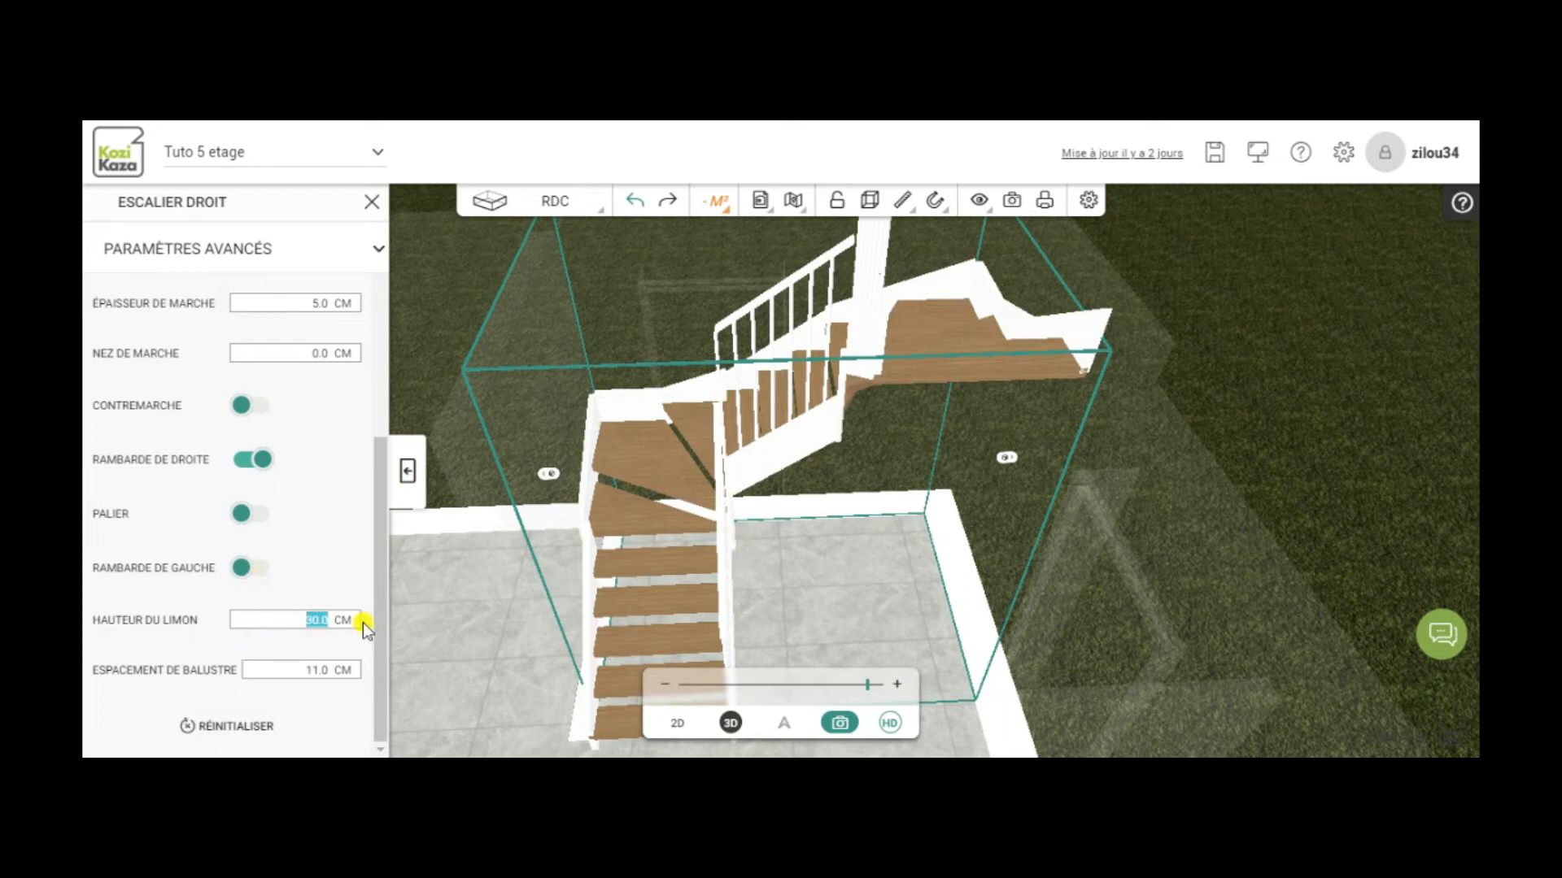
{"action": "left_click", "coordinate": [324, 724]}
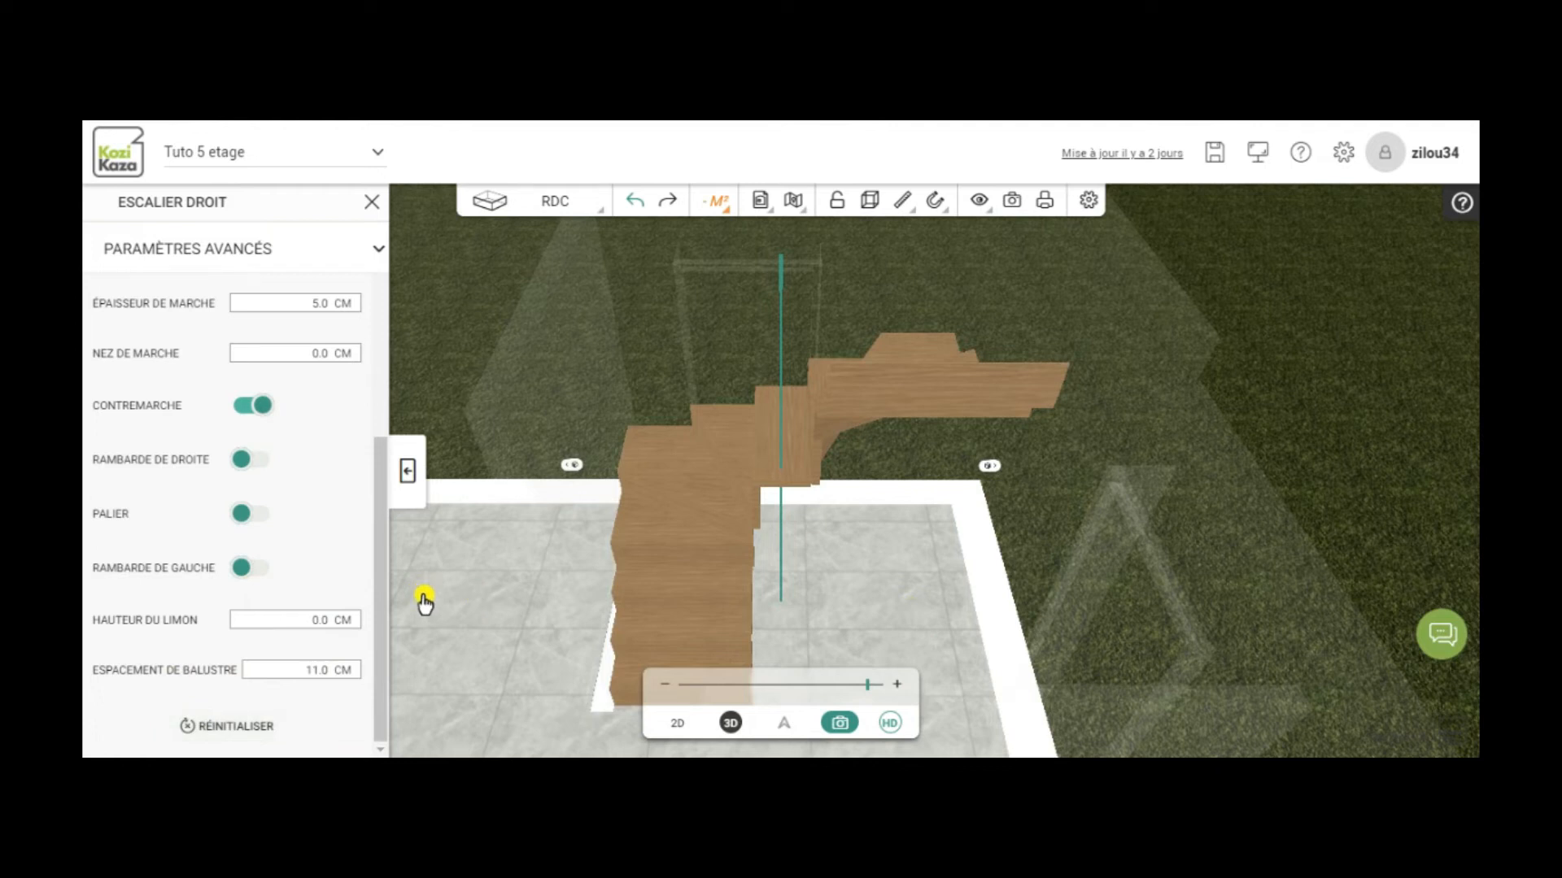
Step: Inspect the reset staircase in the 2D plan and from several angles and distances in 3D
{"action": "left_click", "coordinate": [592, 645]}
{"action": "left_click_drag", "start_coordinate": [498, 596], "coordinate": [560, 610]}
{"action": "left_click", "coordinate": [679, 726]}
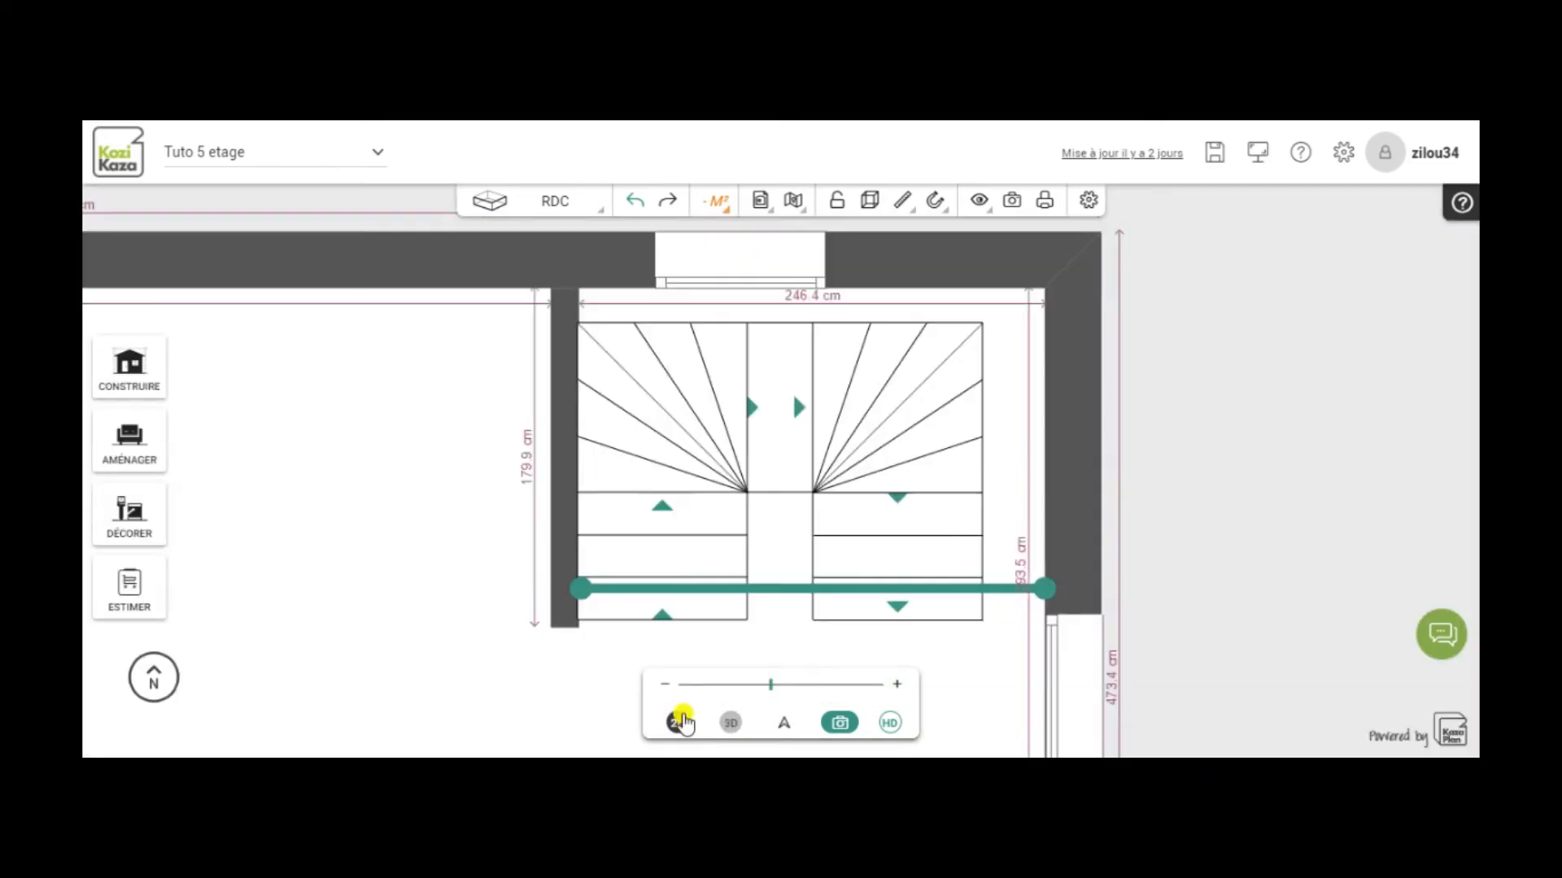
{"action": "left_click", "coordinate": [731, 723]}
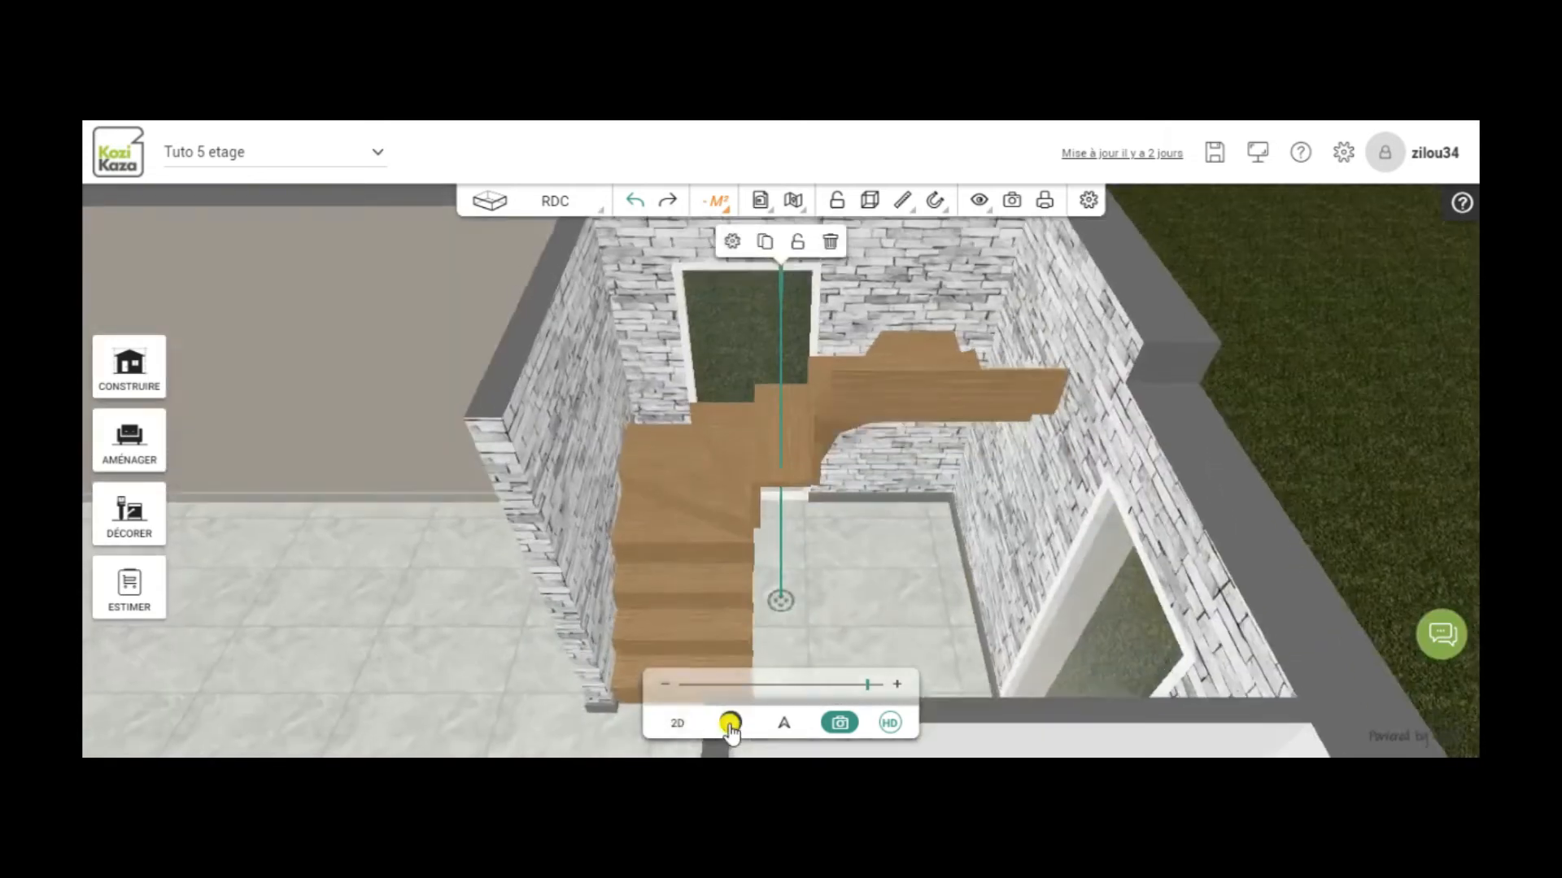
{"action": "left_click_drag", "start_coordinate": [456, 574], "coordinate": [578, 533]}
{"action": "left_click", "coordinate": [735, 495]}
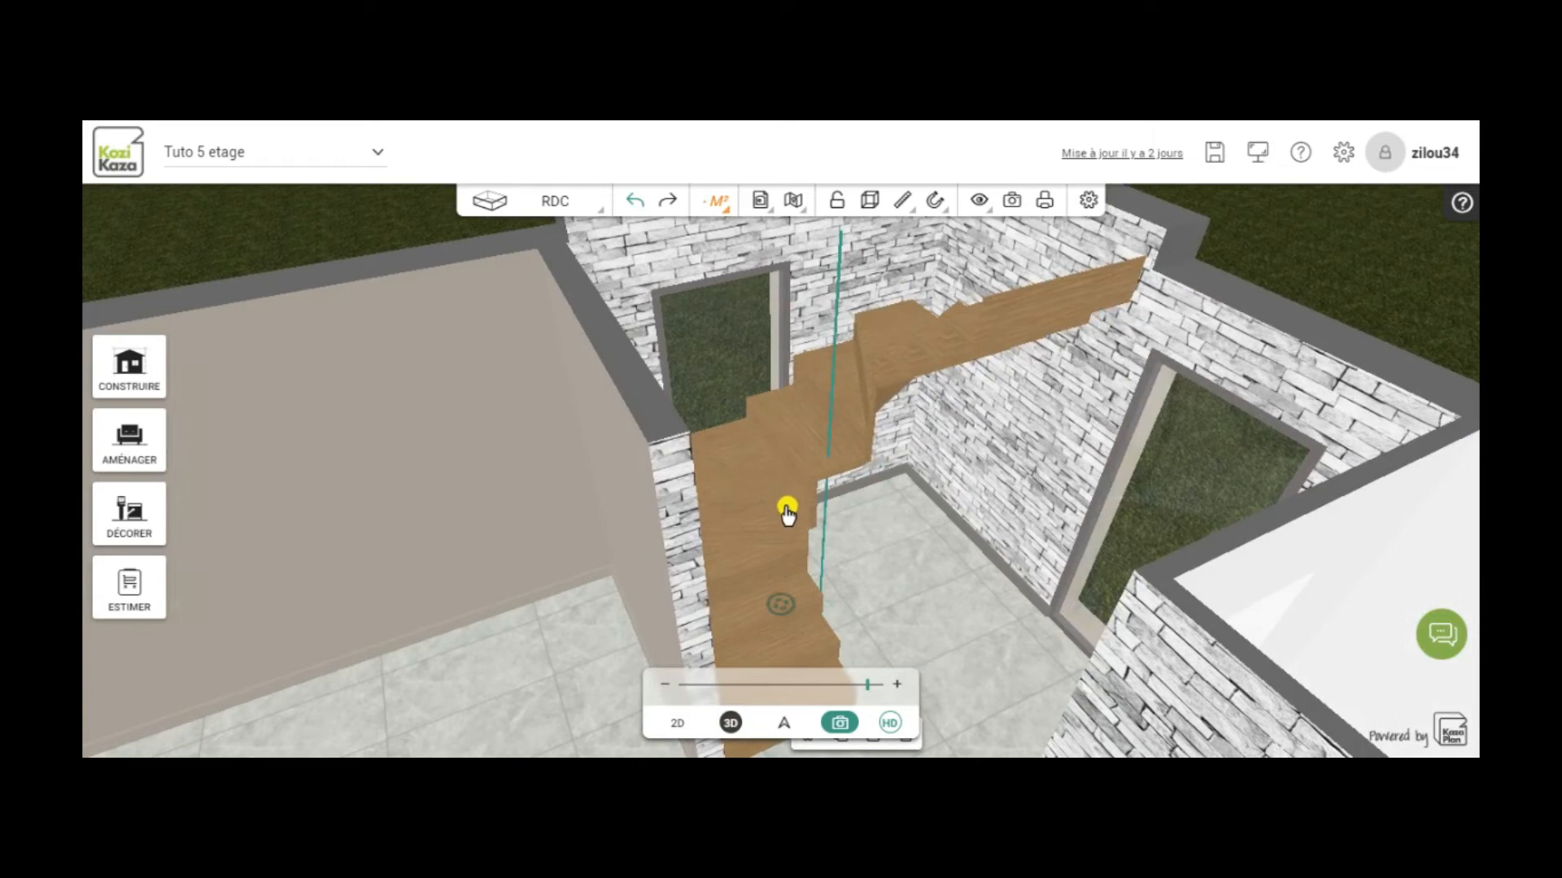
{"action": "scroll", "coordinate": [916, 520], "scroll_direction": "down", "scroll_amount": 2}
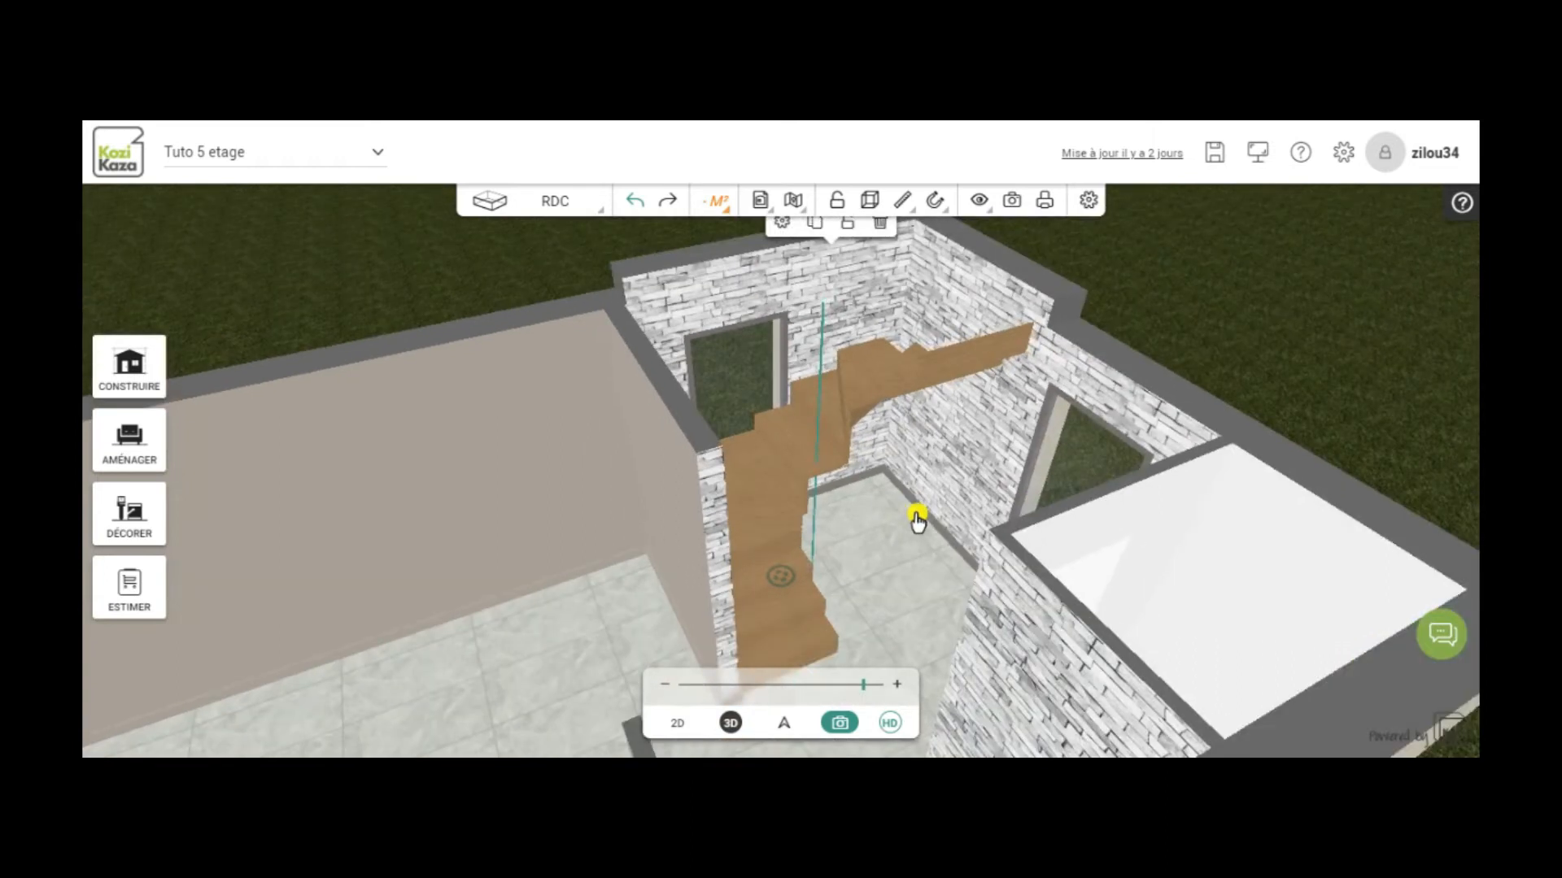
{"action": "scroll", "coordinate": [916, 521], "scroll_direction": "down", "scroll_amount": 2}
{"action": "scroll", "coordinate": [854, 418], "scroll_direction": "down", "scroll_amount": 2}
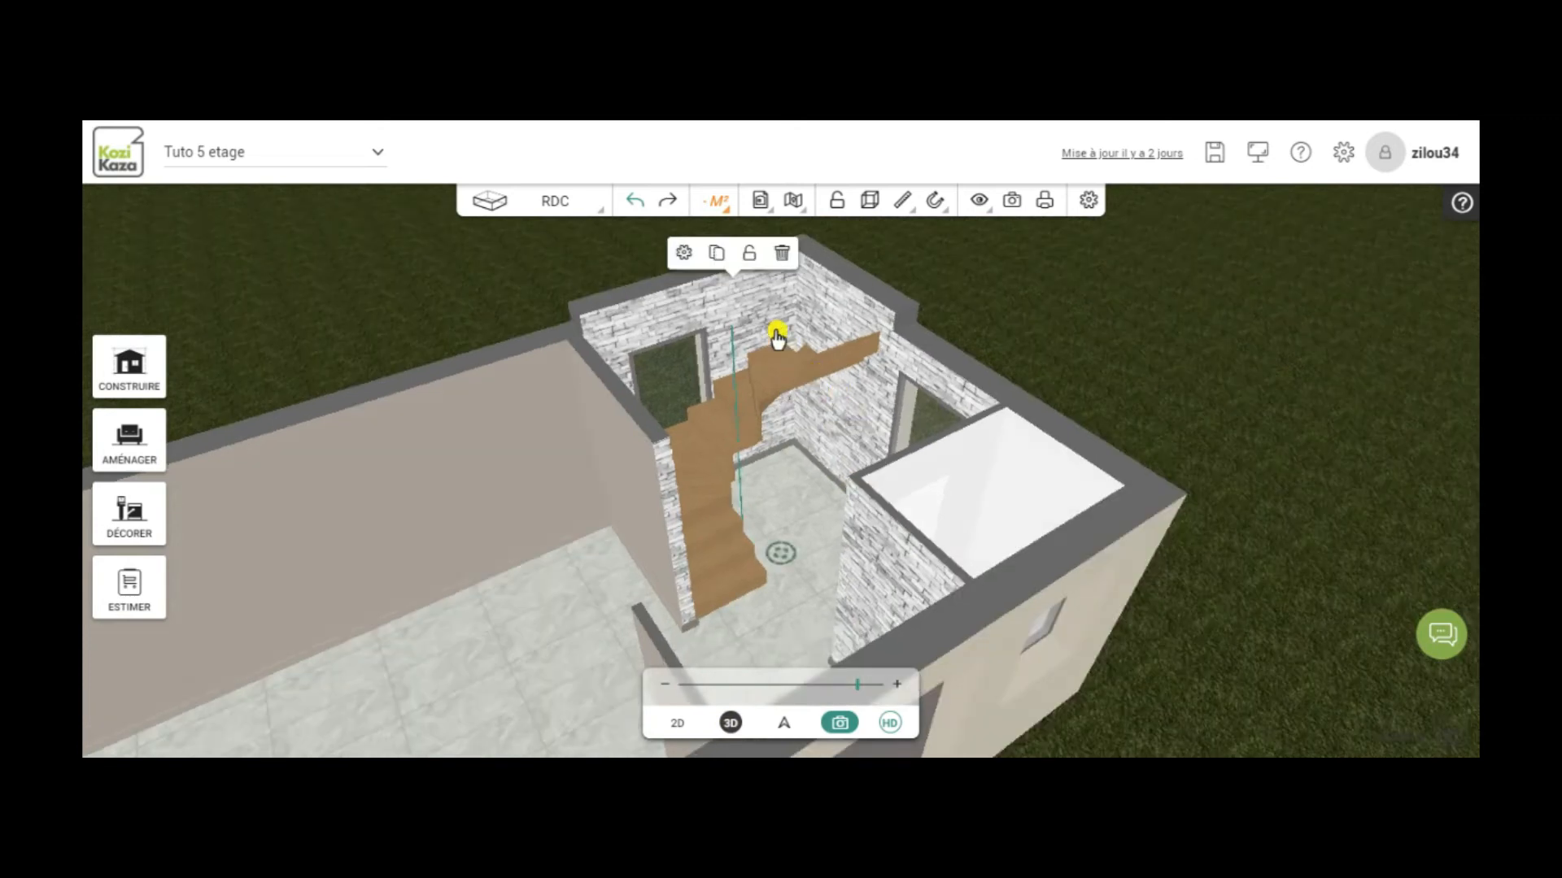
Step: Turn off the staircase's Contremarche option and turn on its Rambarde de droite in the advanced parameters
{"action": "left_click", "coordinate": [684, 252]}
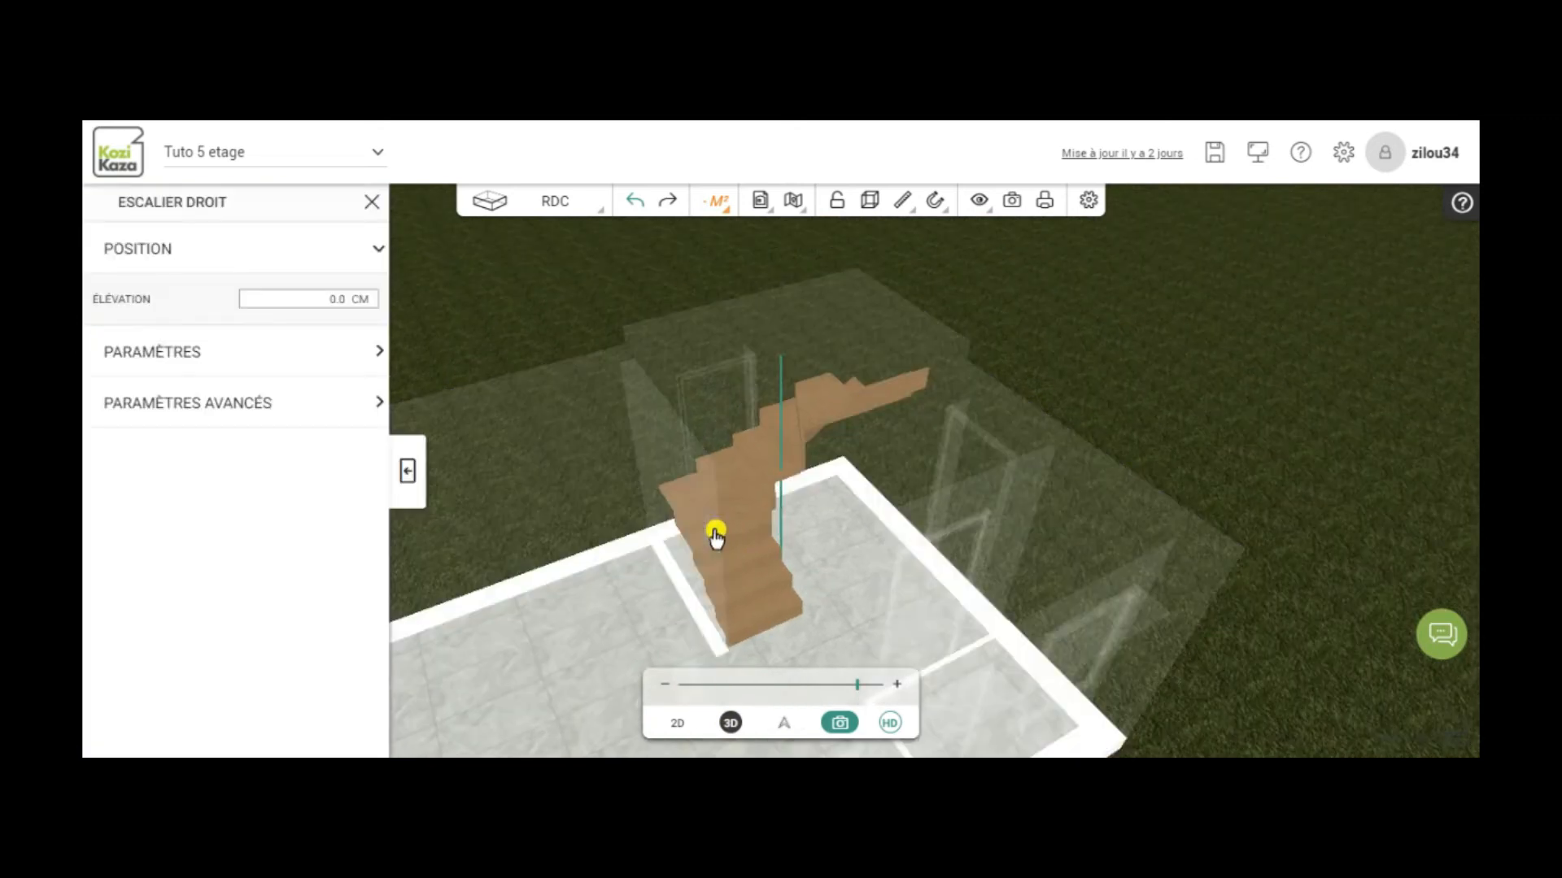
{"action": "left_click", "coordinate": [309, 404]}
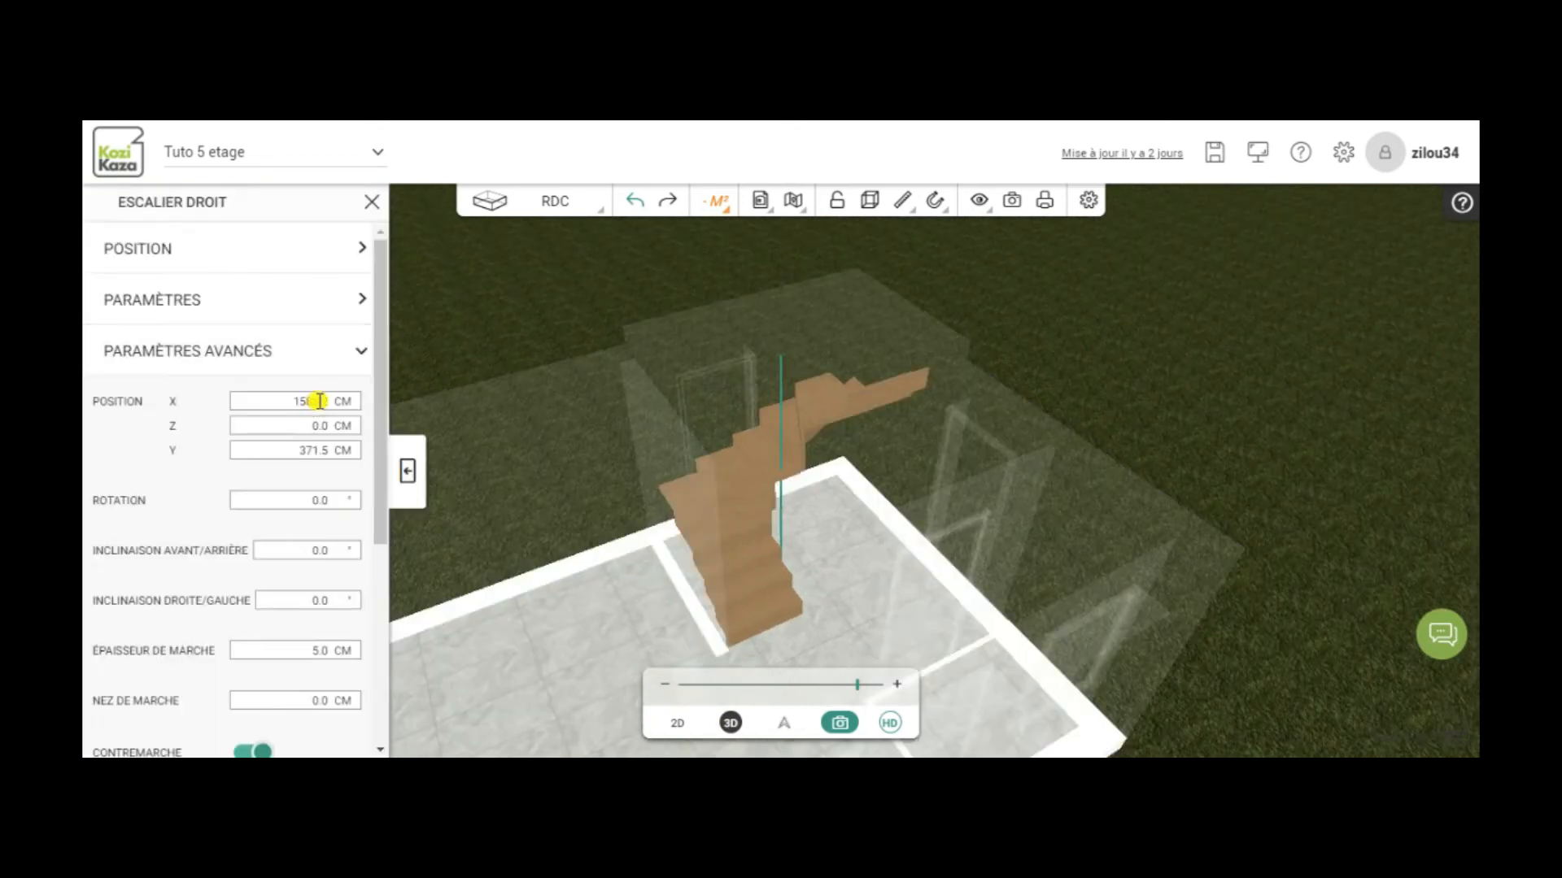
{"action": "left_click_drag", "start_coordinate": [372, 491], "coordinate": [358, 714]}
{"action": "scroll", "coordinate": [358, 714], "scroll_direction": "down", "scroll_amount": 1}
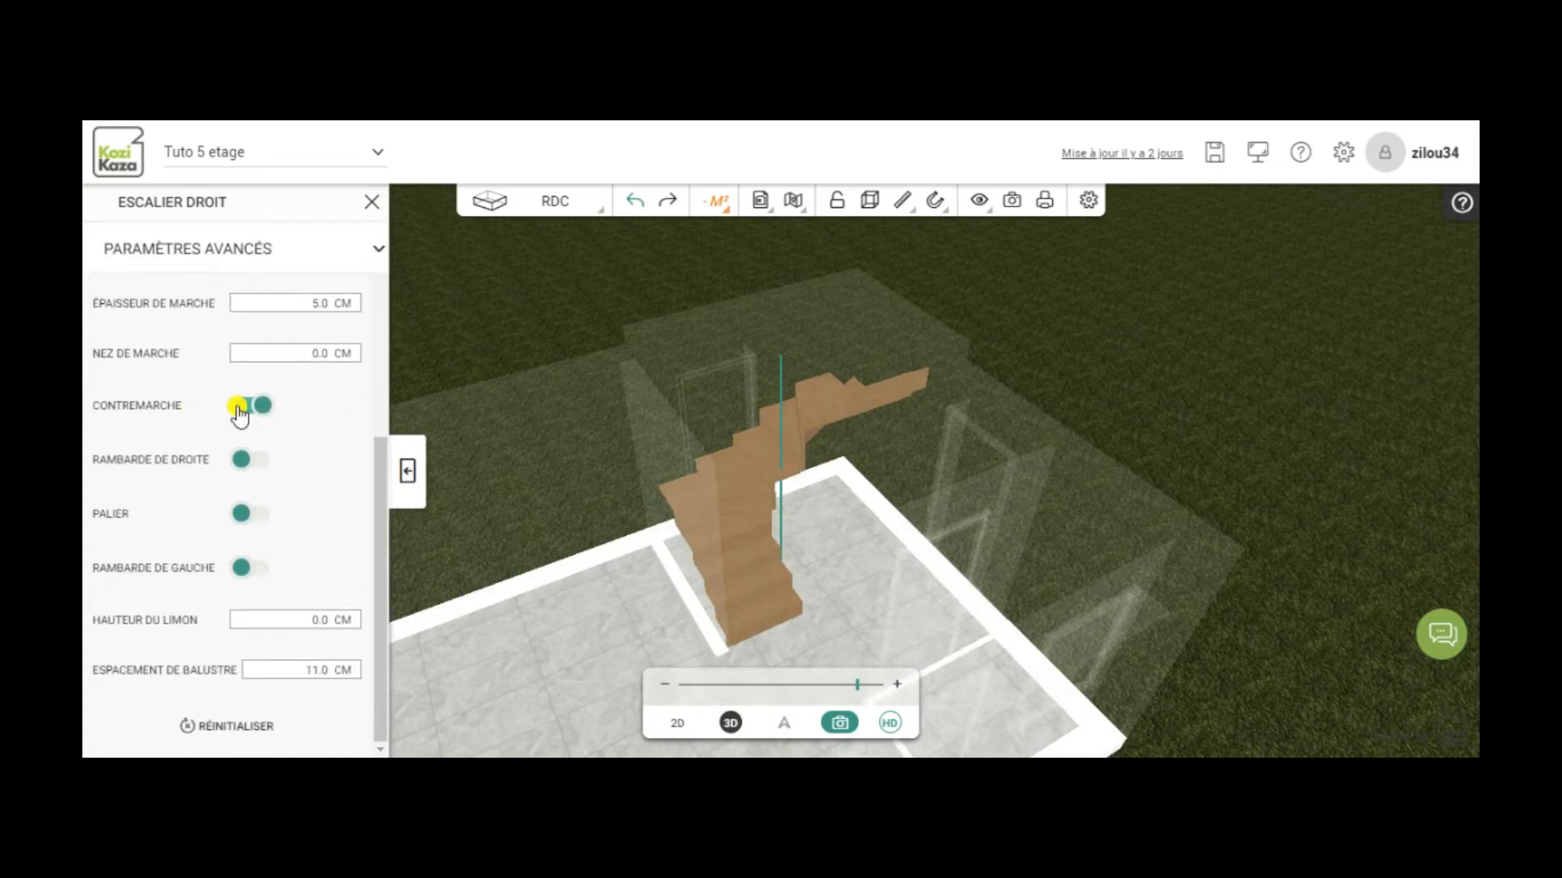
{"action": "left_click", "coordinate": [246, 407]}
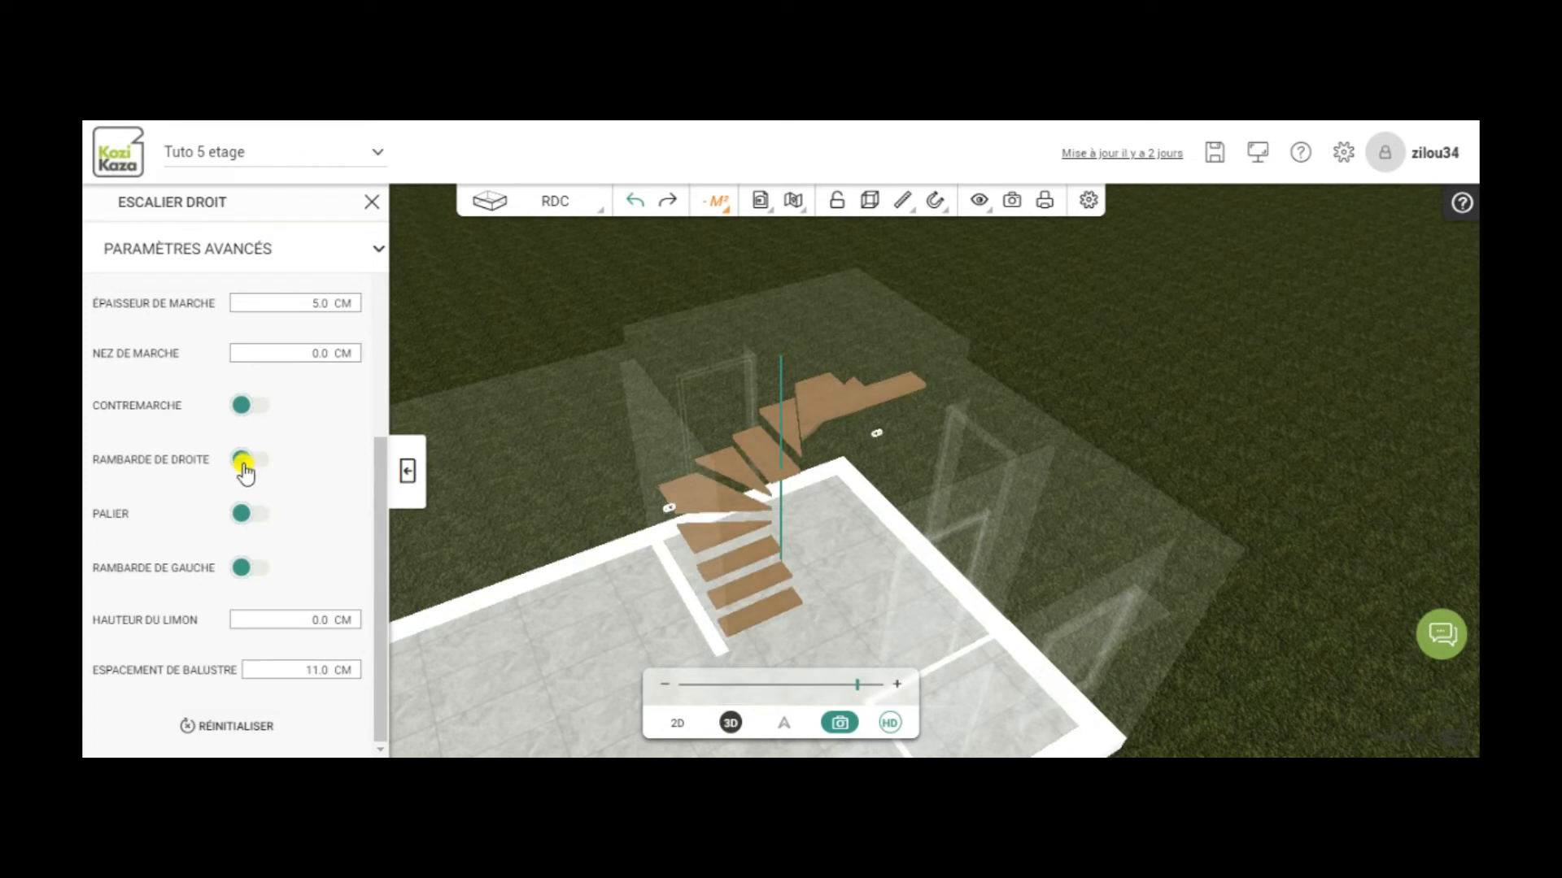
{"action": "left_click", "coordinate": [257, 460]}
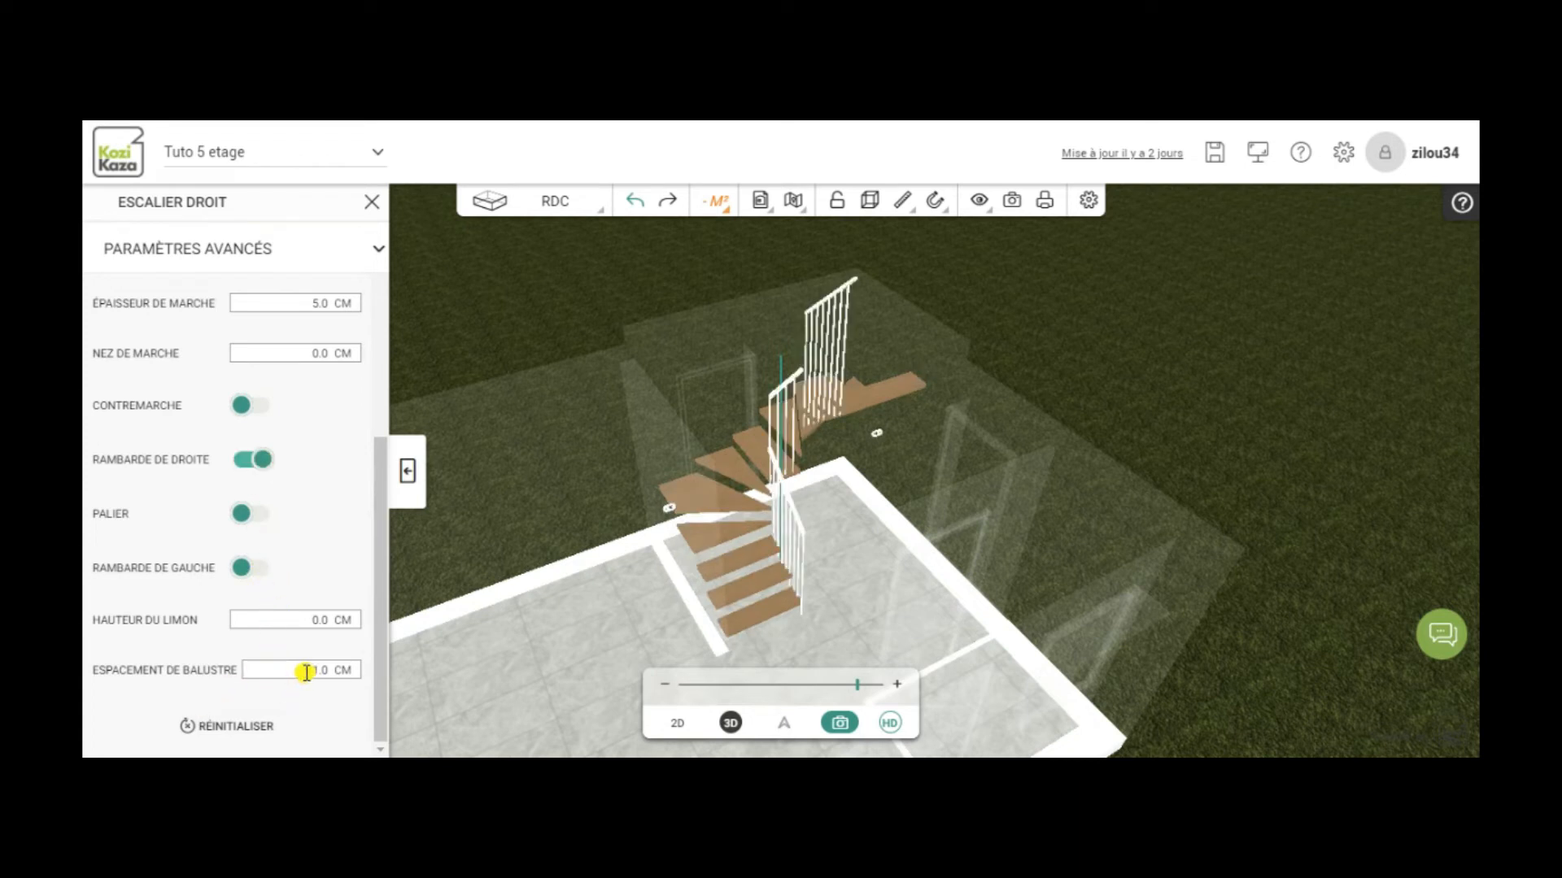
Step: Set the staircase railing's Espacement de balustre to 20 cm and inspect the railing in 3D
{"action": "left_click_drag", "start_coordinate": [615, 667], "coordinate": [504, 682]}
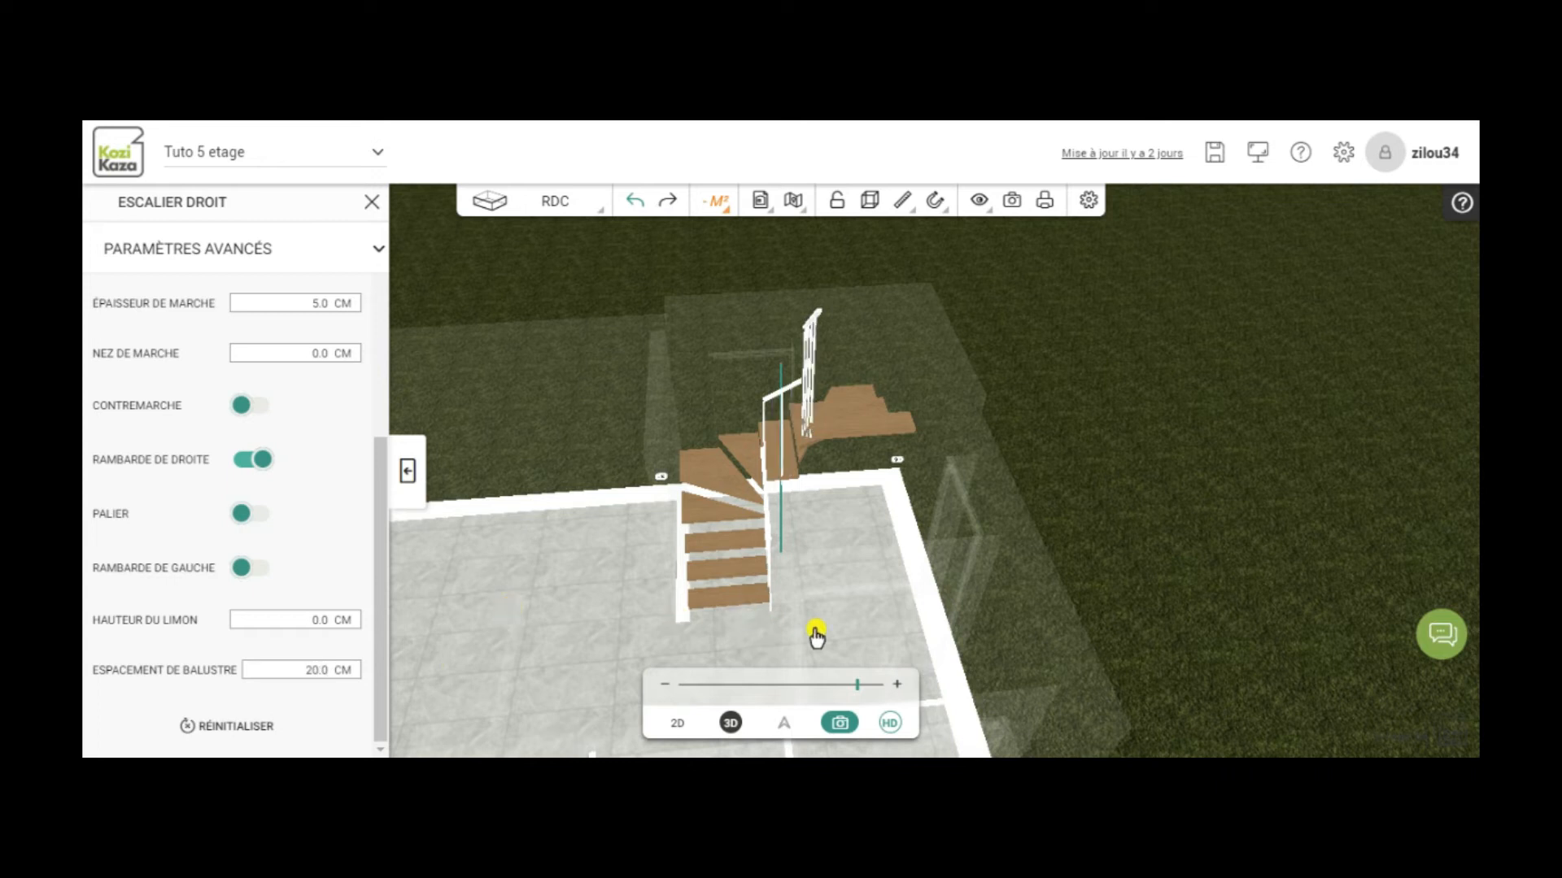
{"action": "left_click_drag", "start_coordinate": [806, 647], "coordinate": [738, 691]}
{"action": "left_click", "coordinate": [407, 471]}
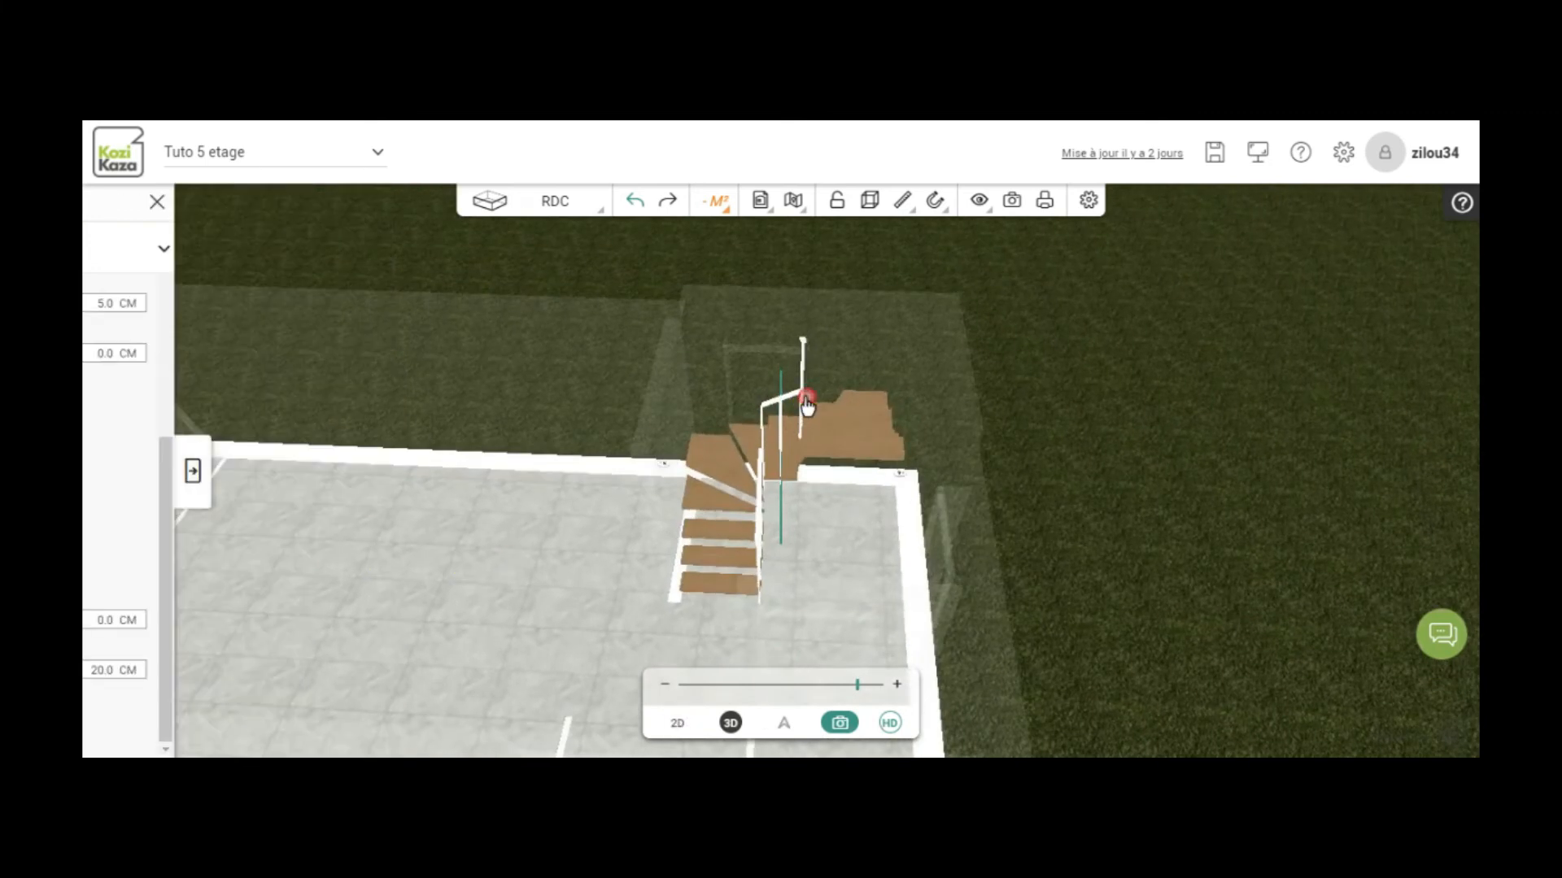
{"action": "left_click", "coordinate": [730, 724]}
{"action": "left_click", "coordinate": [730, 724]}
{"action": "left_click_drag", "start_coordinate": [478, 462], "coordinate": [488, 516]}
Step: Set the Espacement de balustre of the staircase railing to 15 cm in the advanced parameters
{"action": "left_click", "coordinate": [735, 494]}
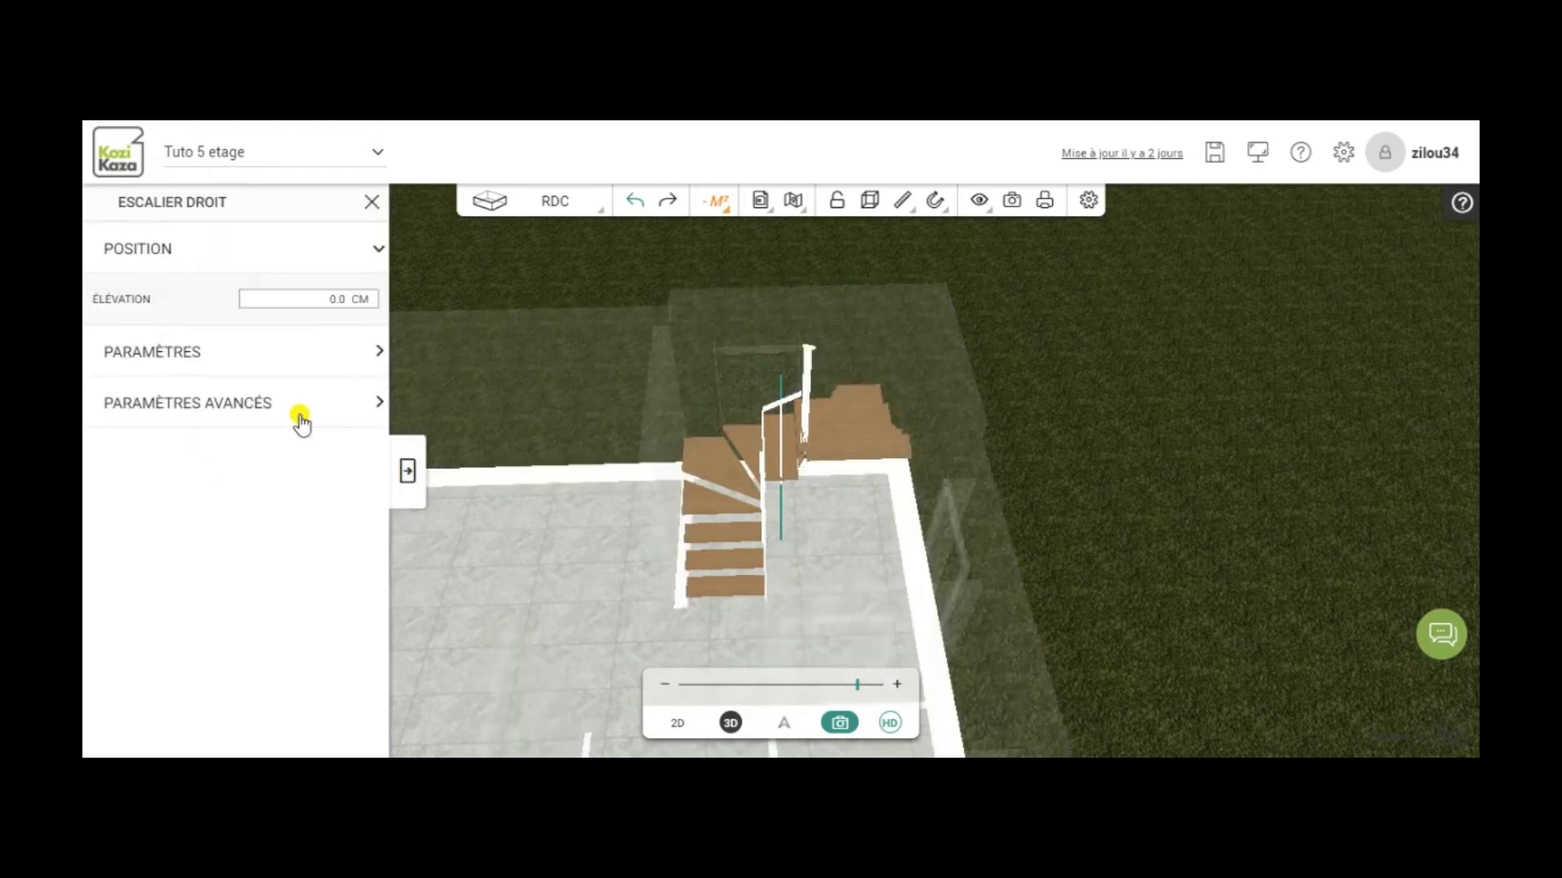
{"action": "left_click", "coordinate": [244, 403]}
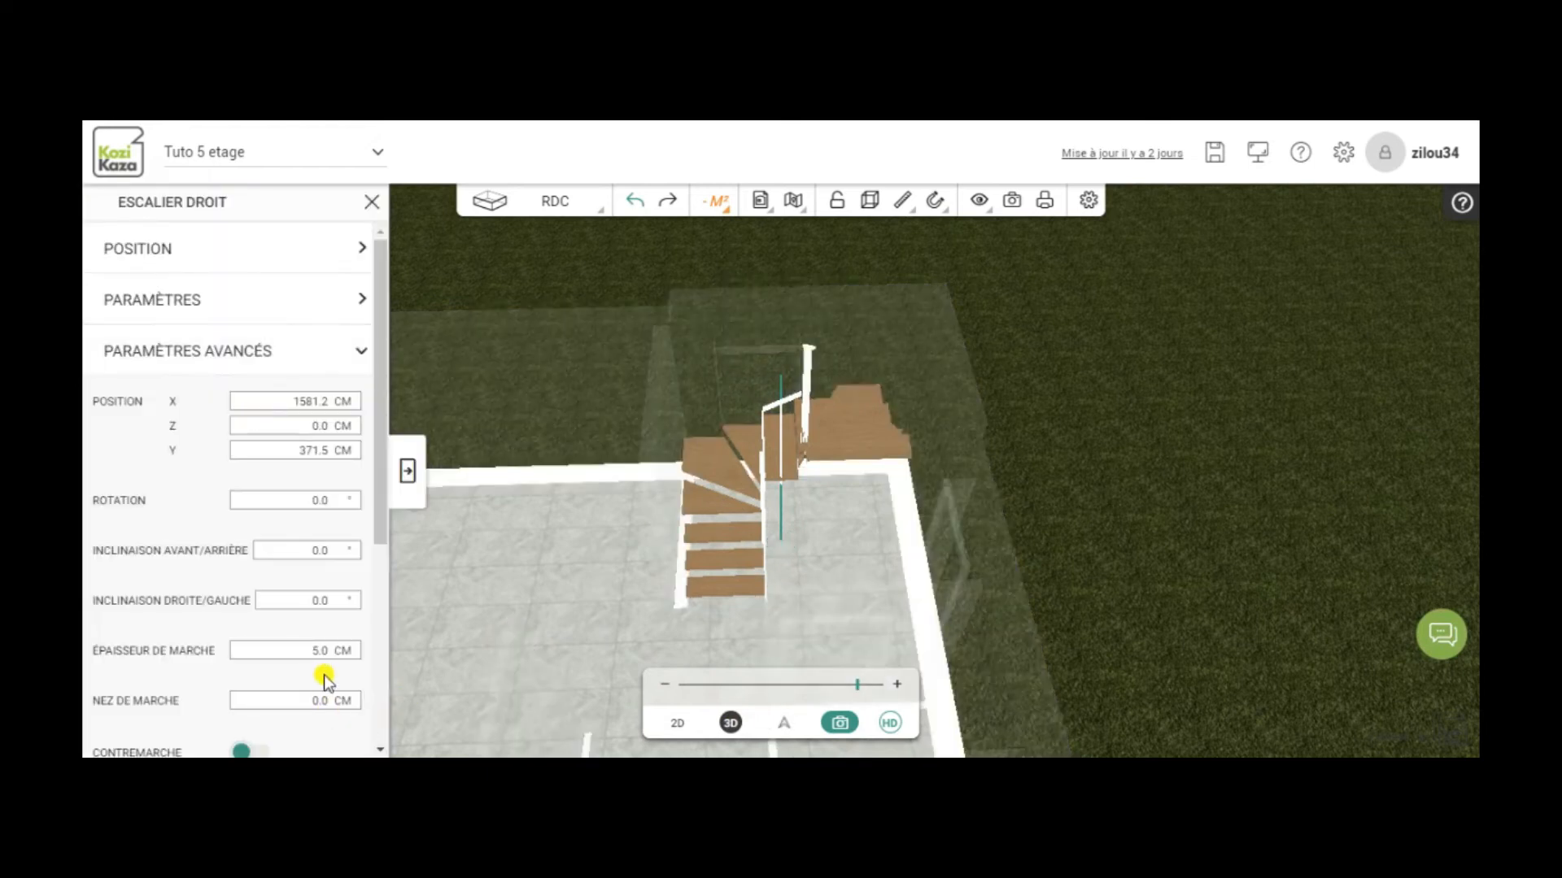
{"action": "scroll", "coordinate": [333, 682], "scroll_direction": "down", "scroll_amount": 3}
{"action": "scroll", "coordinate": [329, 642], "scroll_direction": "down", "scroll_amount": 2}
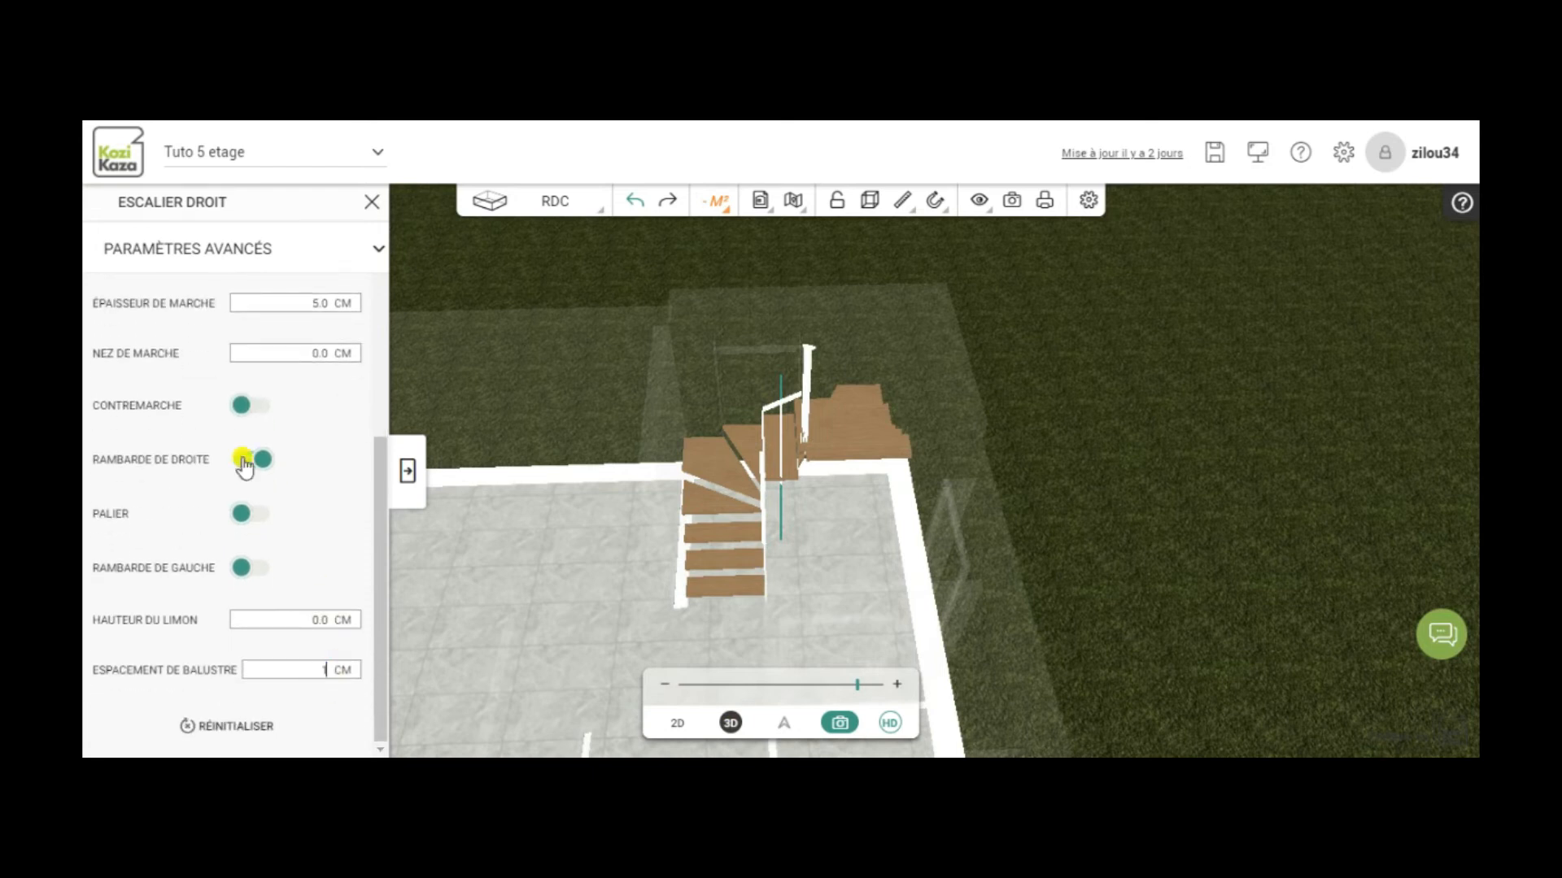
{"action": "key", "text": "Return"}
{"action": "left_click_drag", "start_coordinate": [625, 652], "coordinate": [555, 584]}
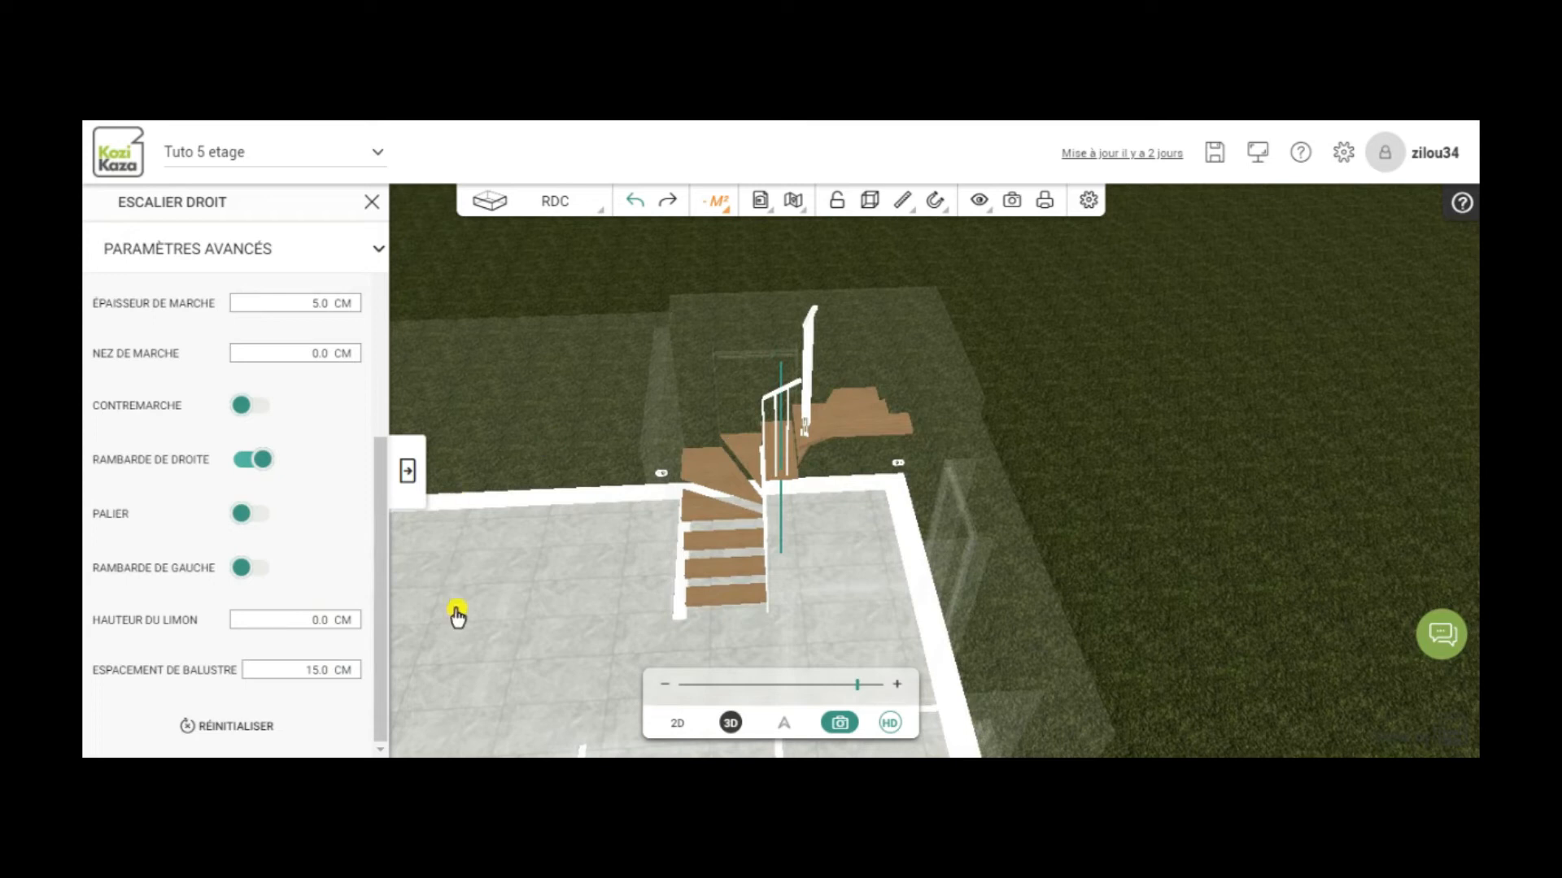
{"action": "left_click", "coordinate": [407, 474]}
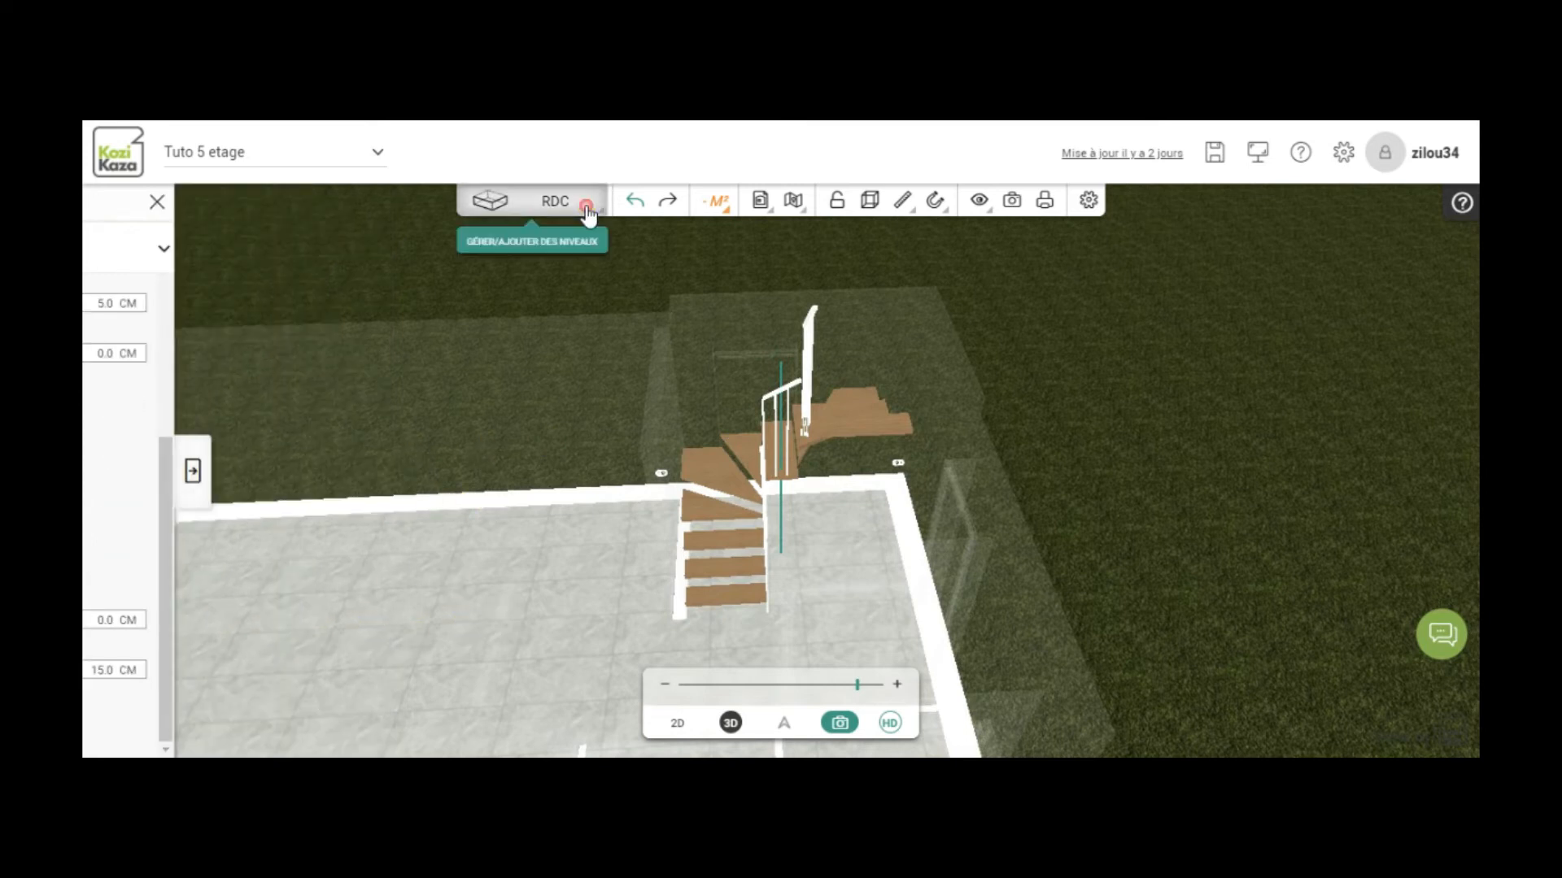
Step: Switch to the 1er étage level and view the staircase through the trémie opening in 3D
{"action": "left_click", "coordinate": [587, 208]}
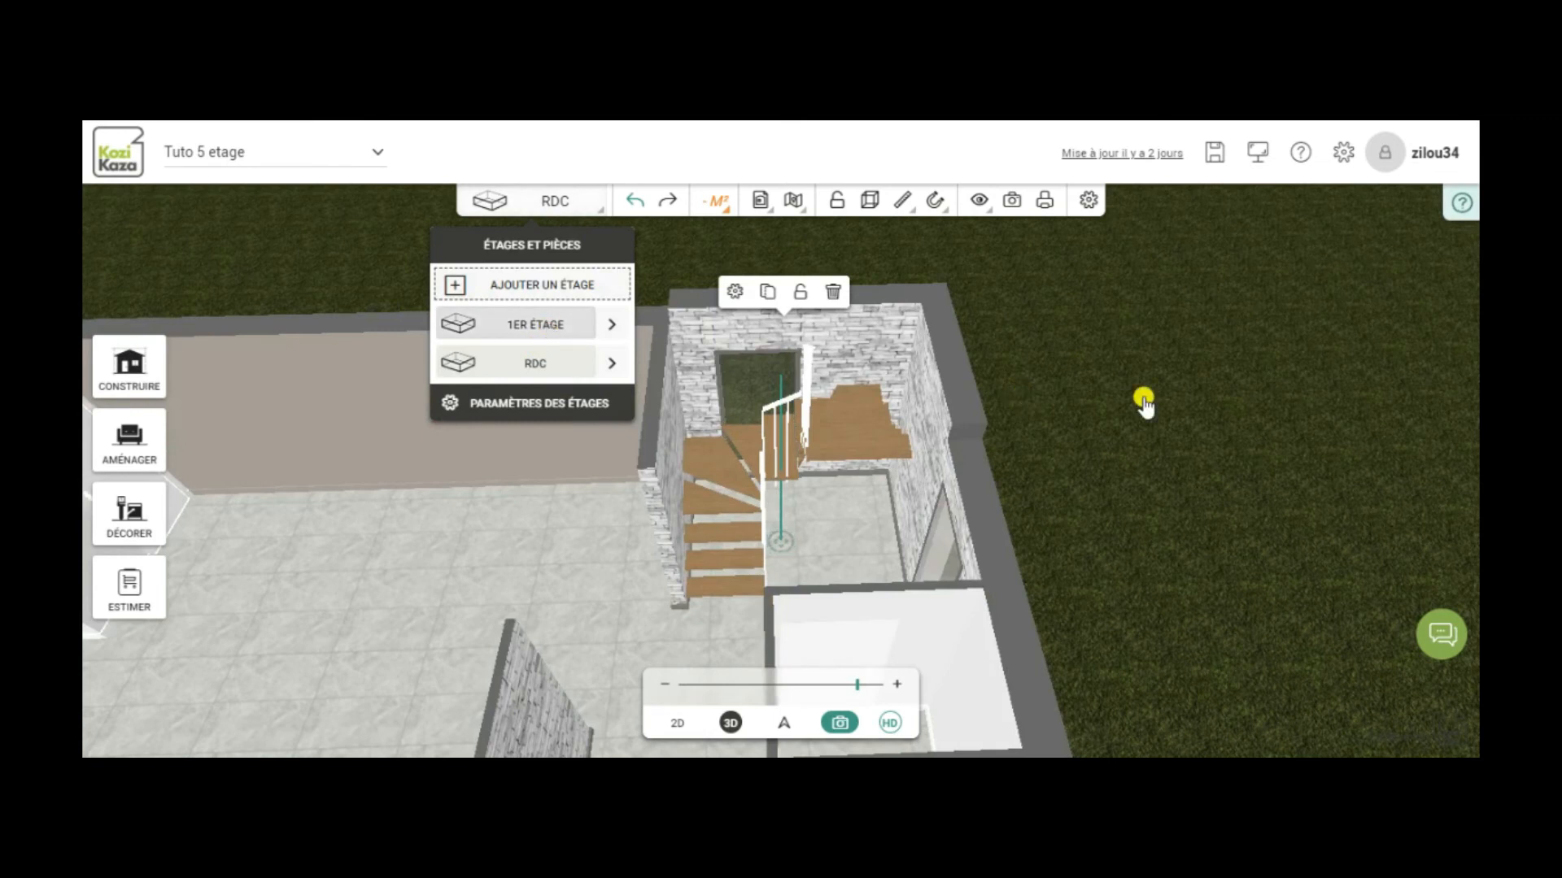
{"action": "left_click_drag", "start_coordinate": [1246, 416], "coordinate": [1171, 476]}
{"action": "left_click_drag", "start_coordinate": [676, 652], "coordinate": [830, 692]}
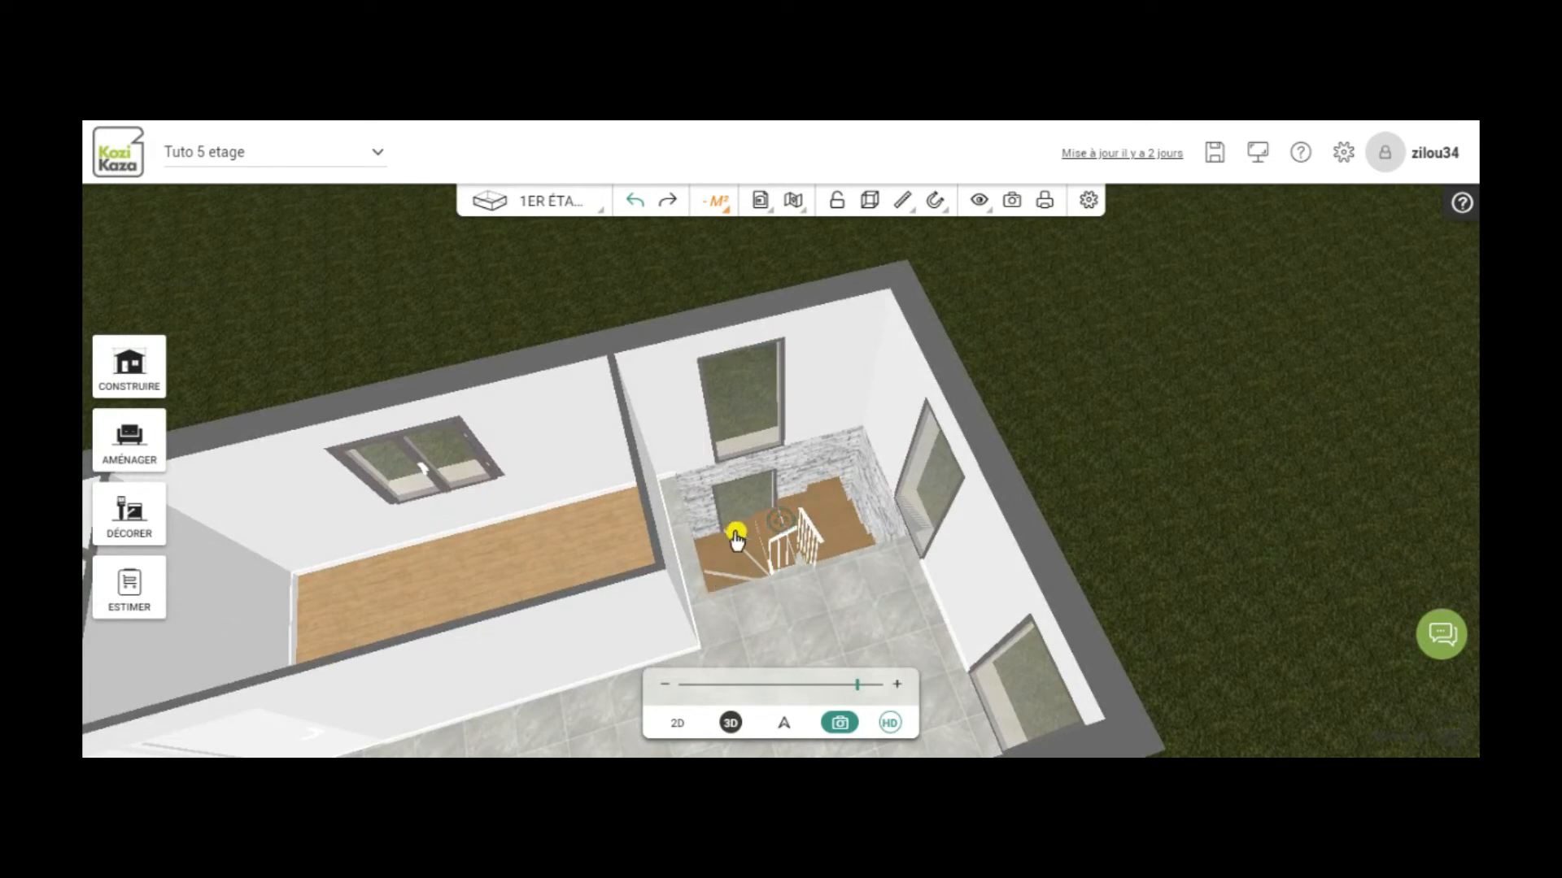
{"action": "left_click_drag", "start_coordinate": [674, 521], "coordinate": [716, 657]}
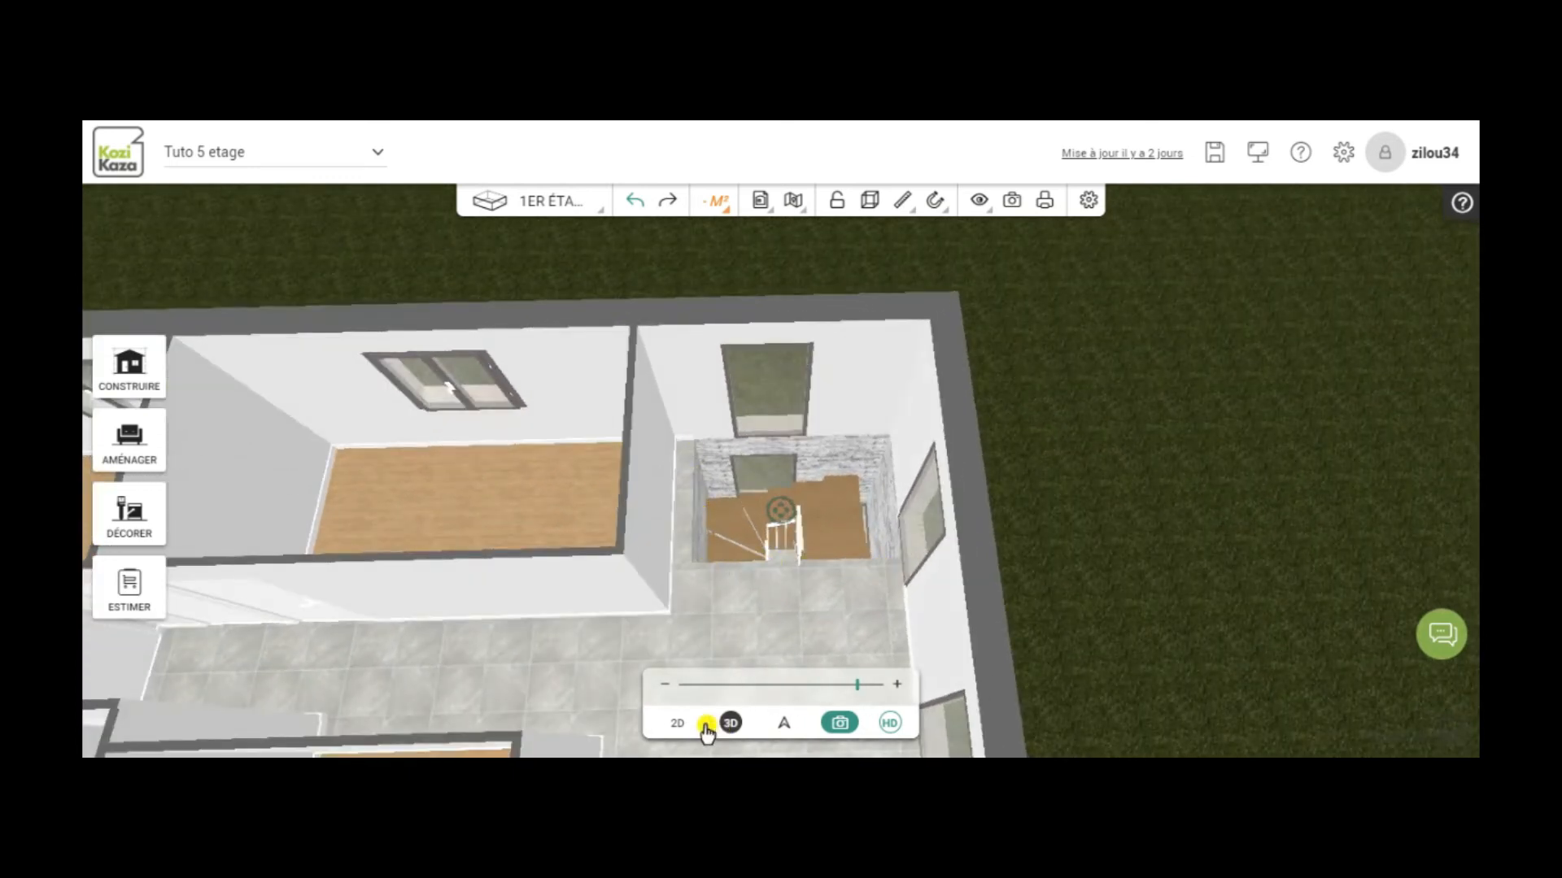
Step: Add a Rambarde to the left edge of the first-floor trémie in the 2D plan
{"action": "left_click", "coordinate": [678, 724]}
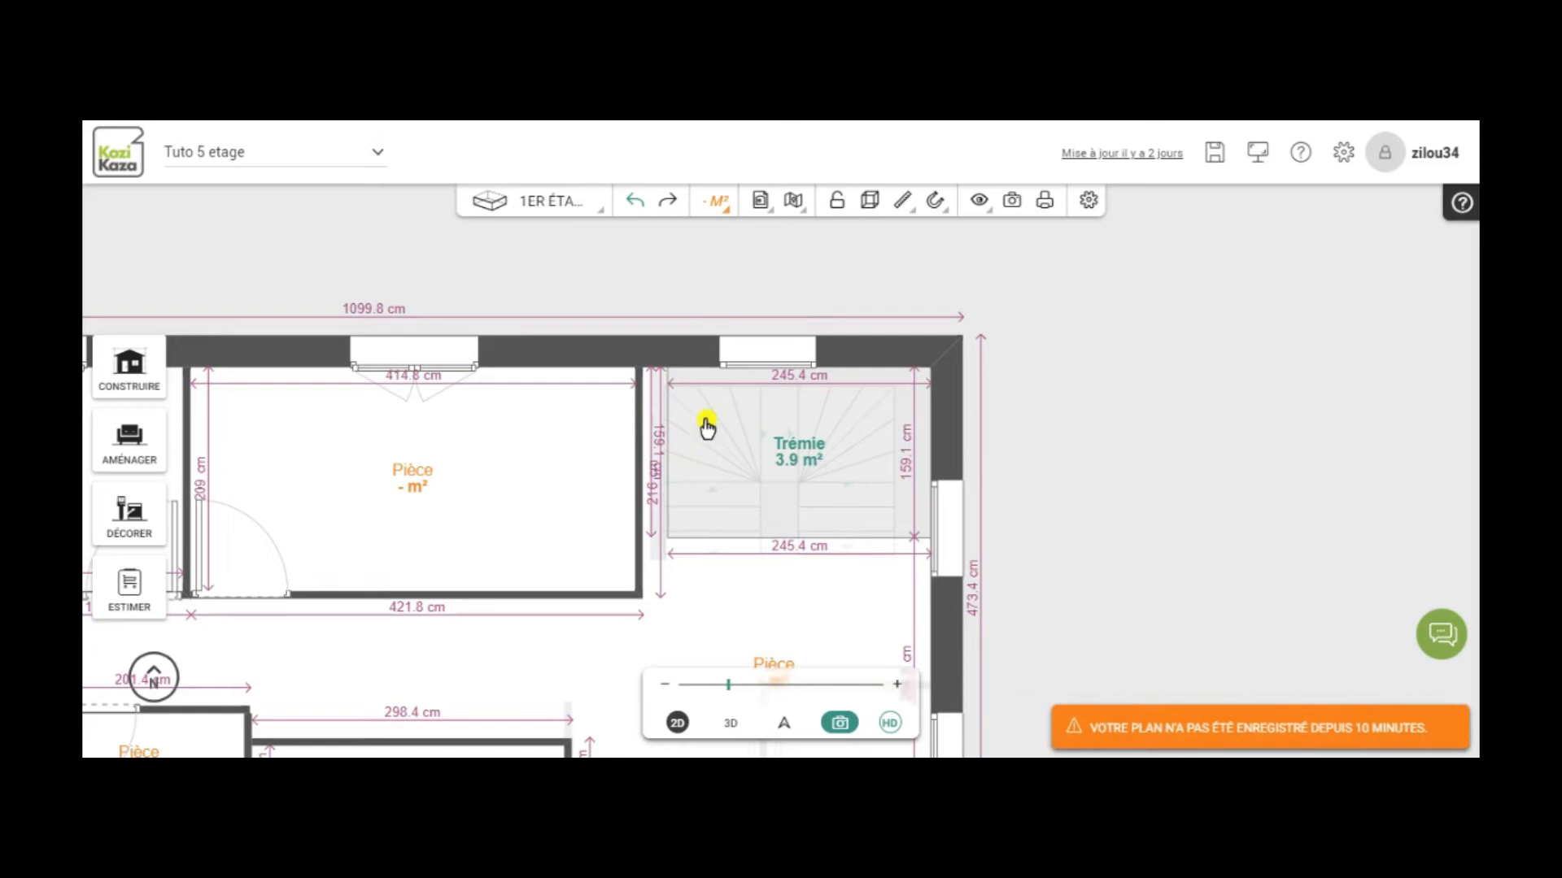
{"action": "left_click", "coordinate": [668, 453]}
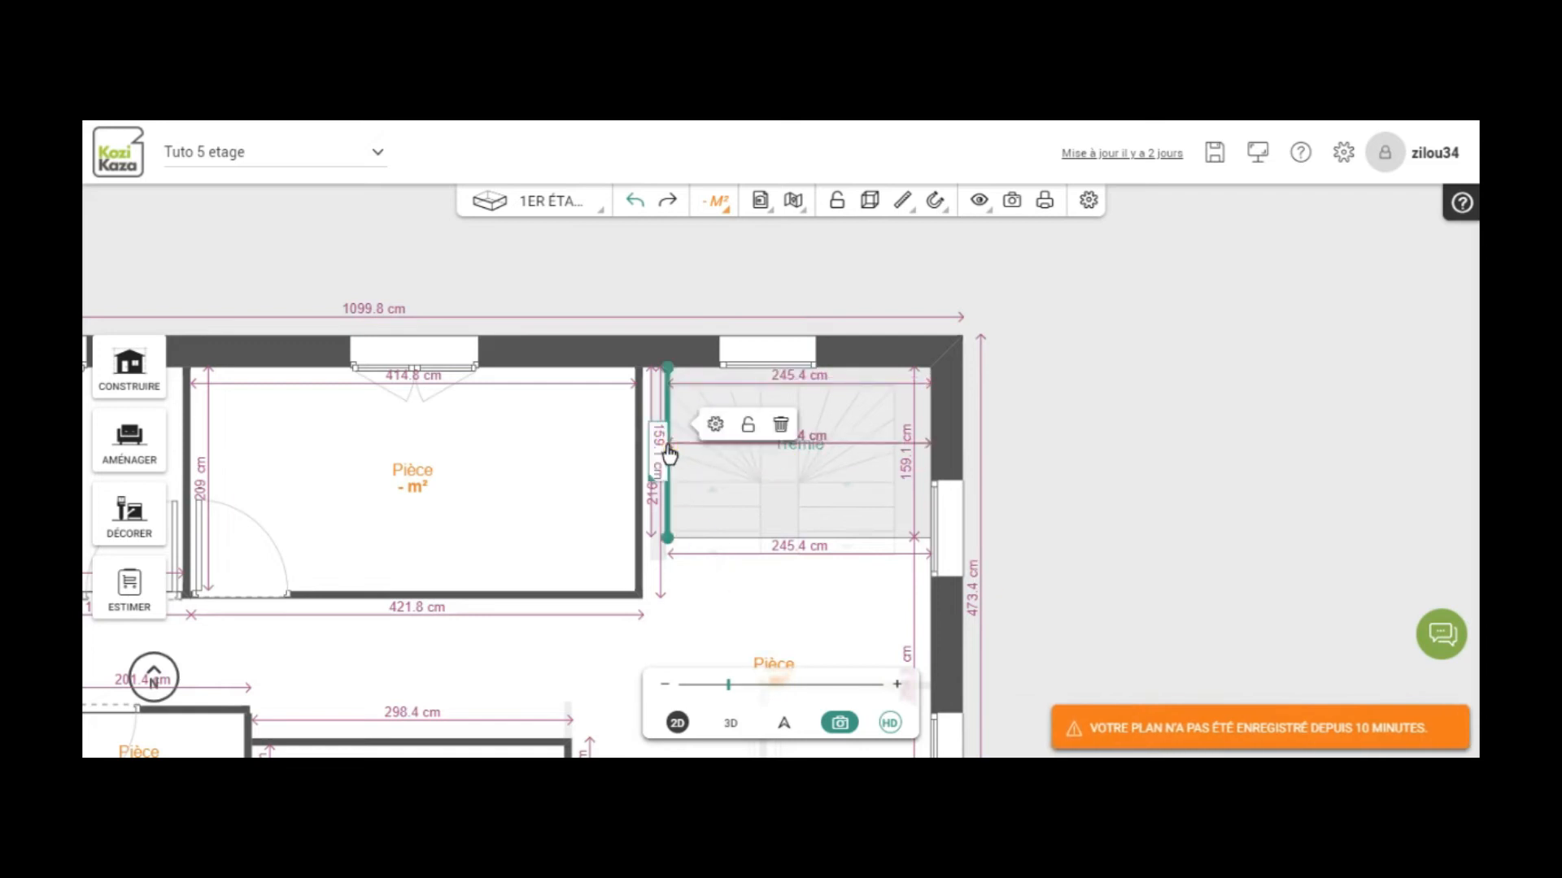
{"action": "left_click", "coordinate": [715, 424]}
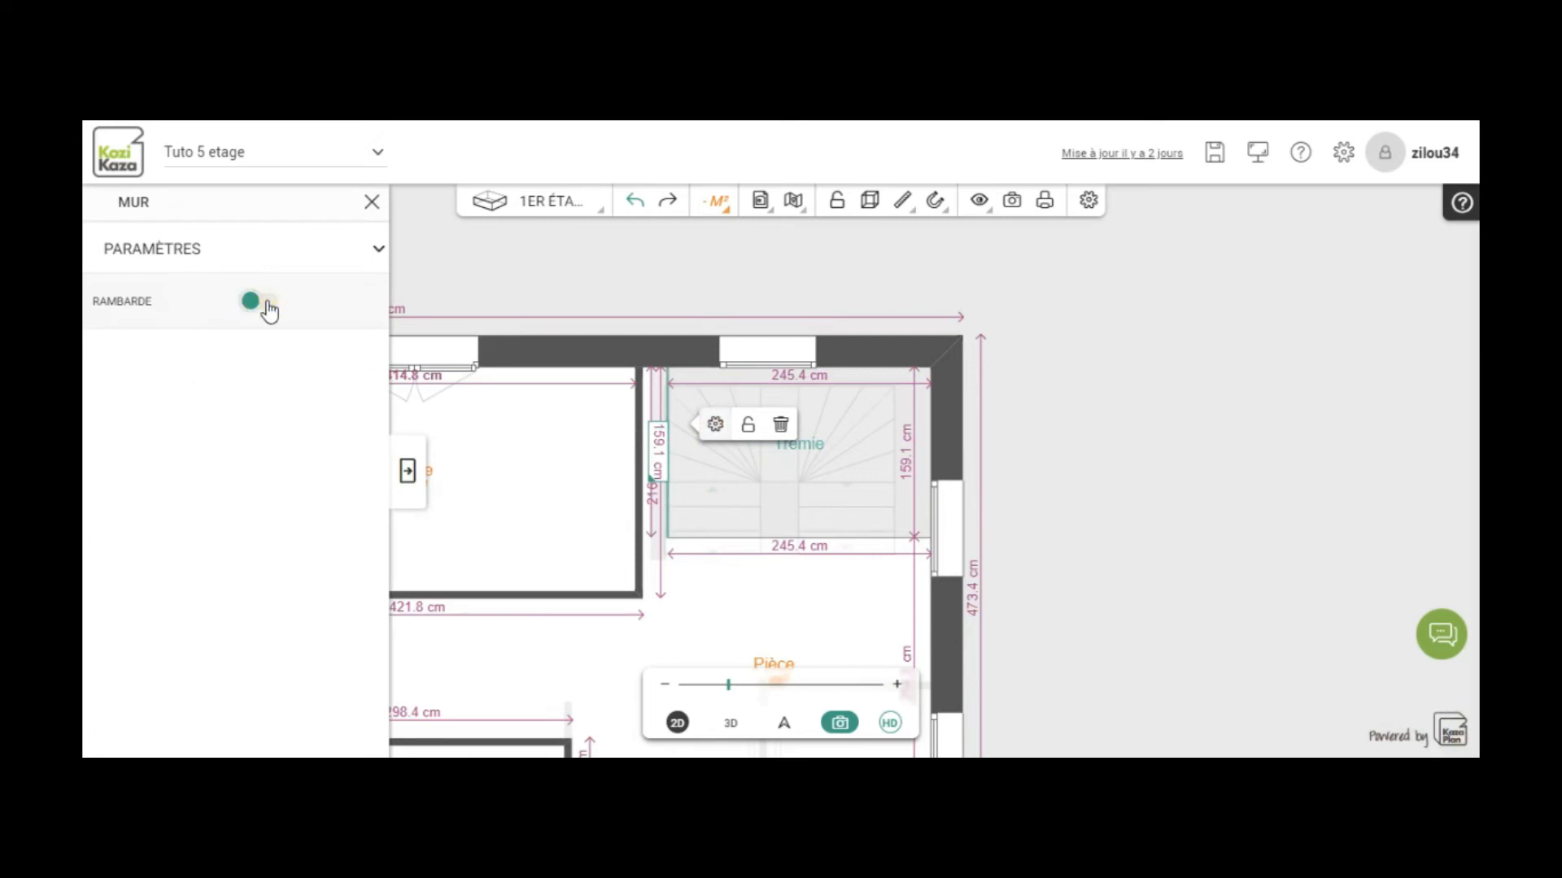
{"action": "left_click", "coordinate": [268, 300]}
Step: Extend the trémie's front edge to a depth of about 163.7 cm and split it into segments of about 121.6 and 123.7 cm
{"action": "scroll", "coordinate": [794, 633], "scroll_direction": "up", "scroll_amount": 4}
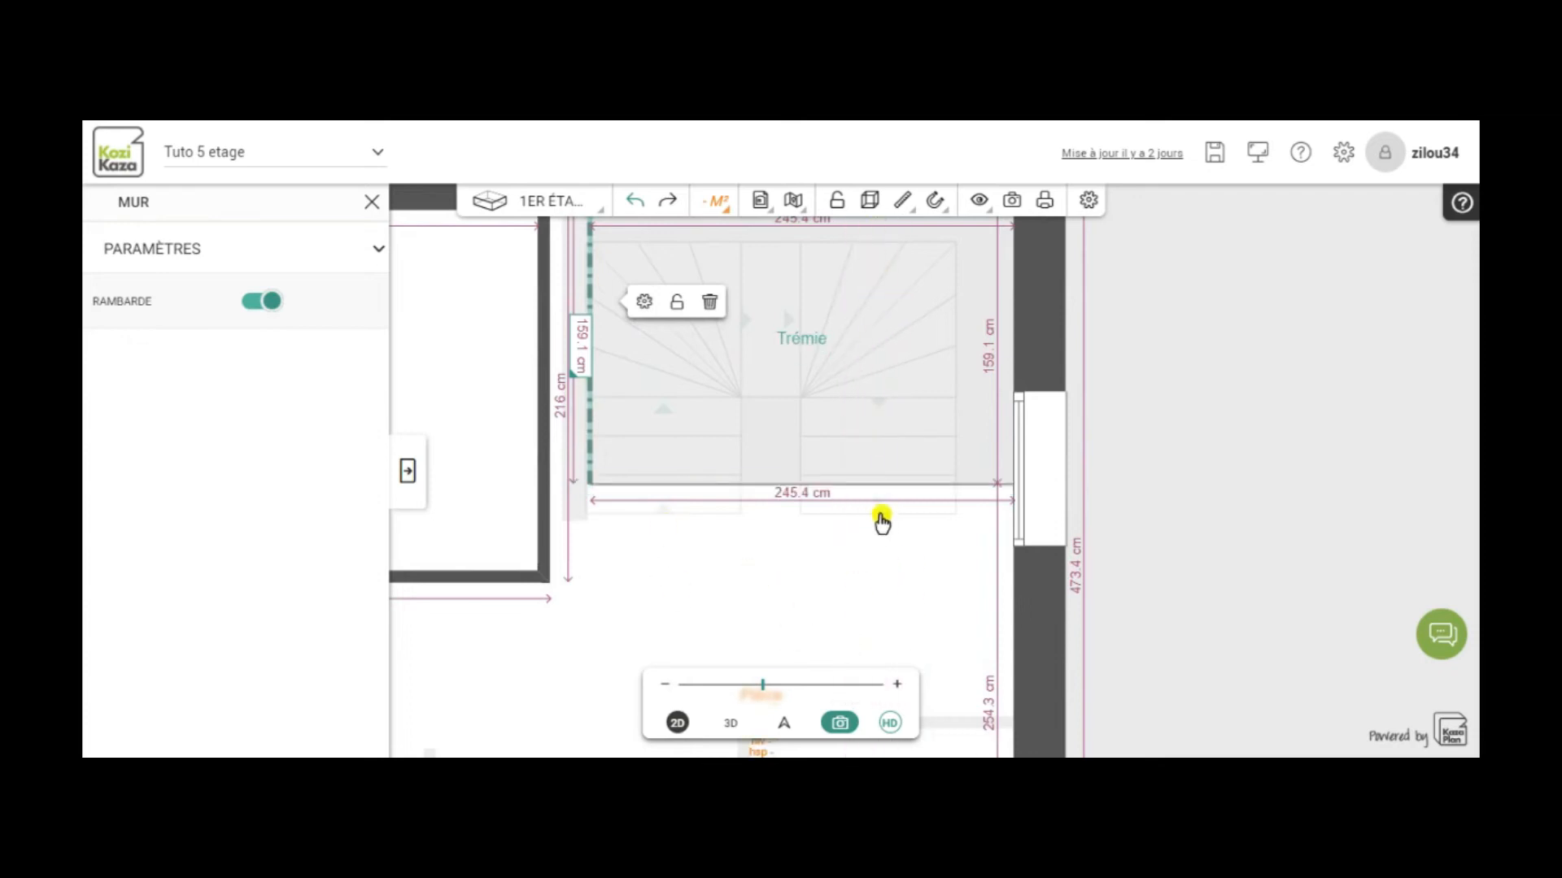
{"action": "scroll", "coordinate": [878, 525], "scroll_direction": "up", "scroll_amount": 1}
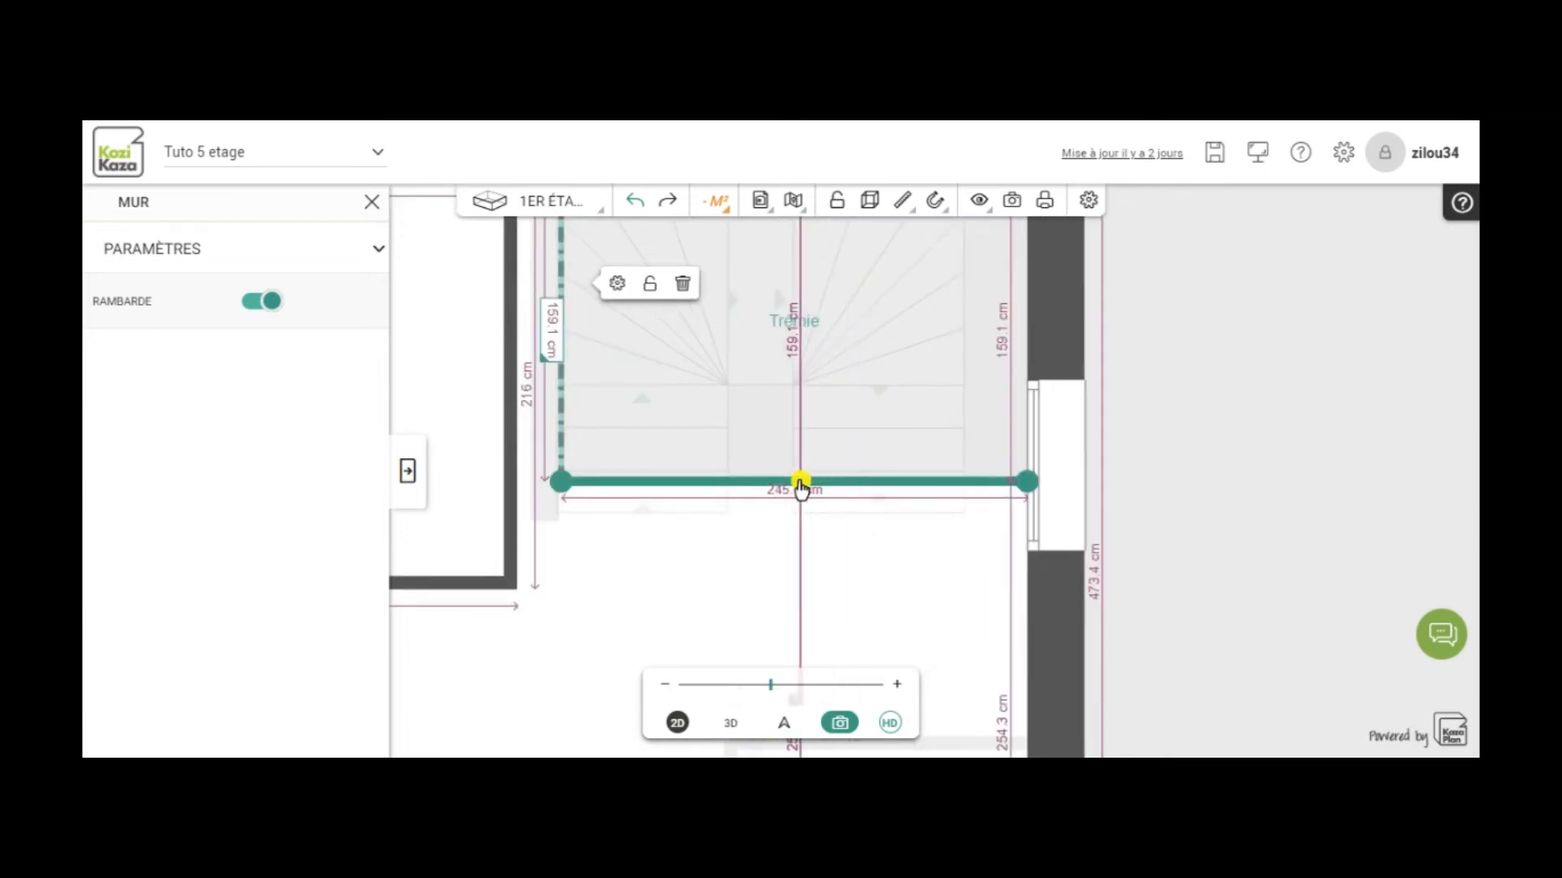
{"action": "left_click_drag", "start_coordinate": [801, 486], "coordinate": [849, 493]}
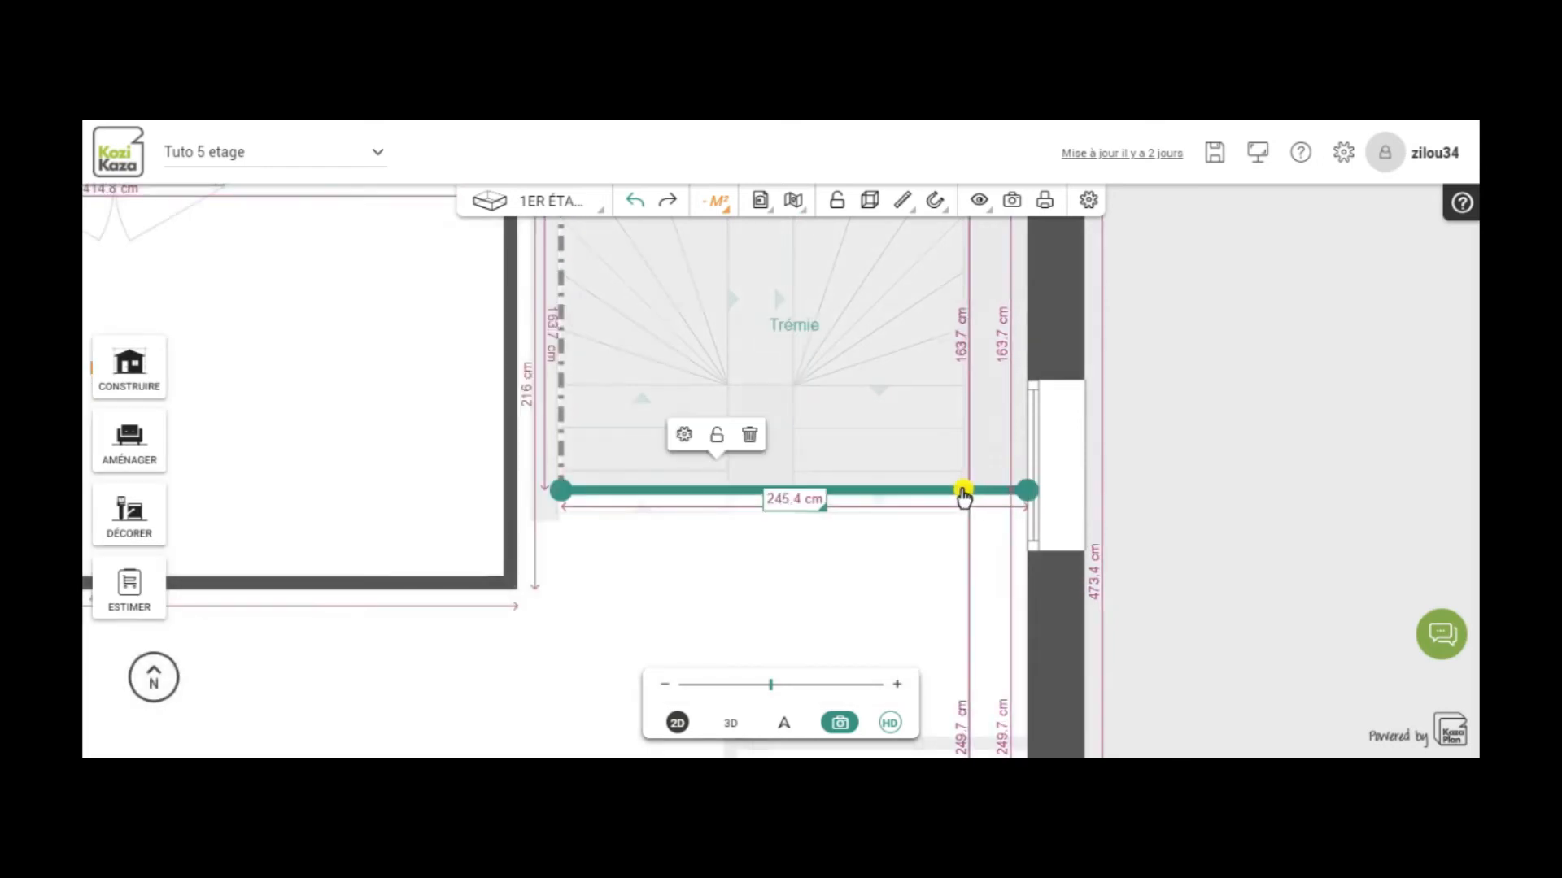
{"action": "left_click", "coordinate": [785, 504]}
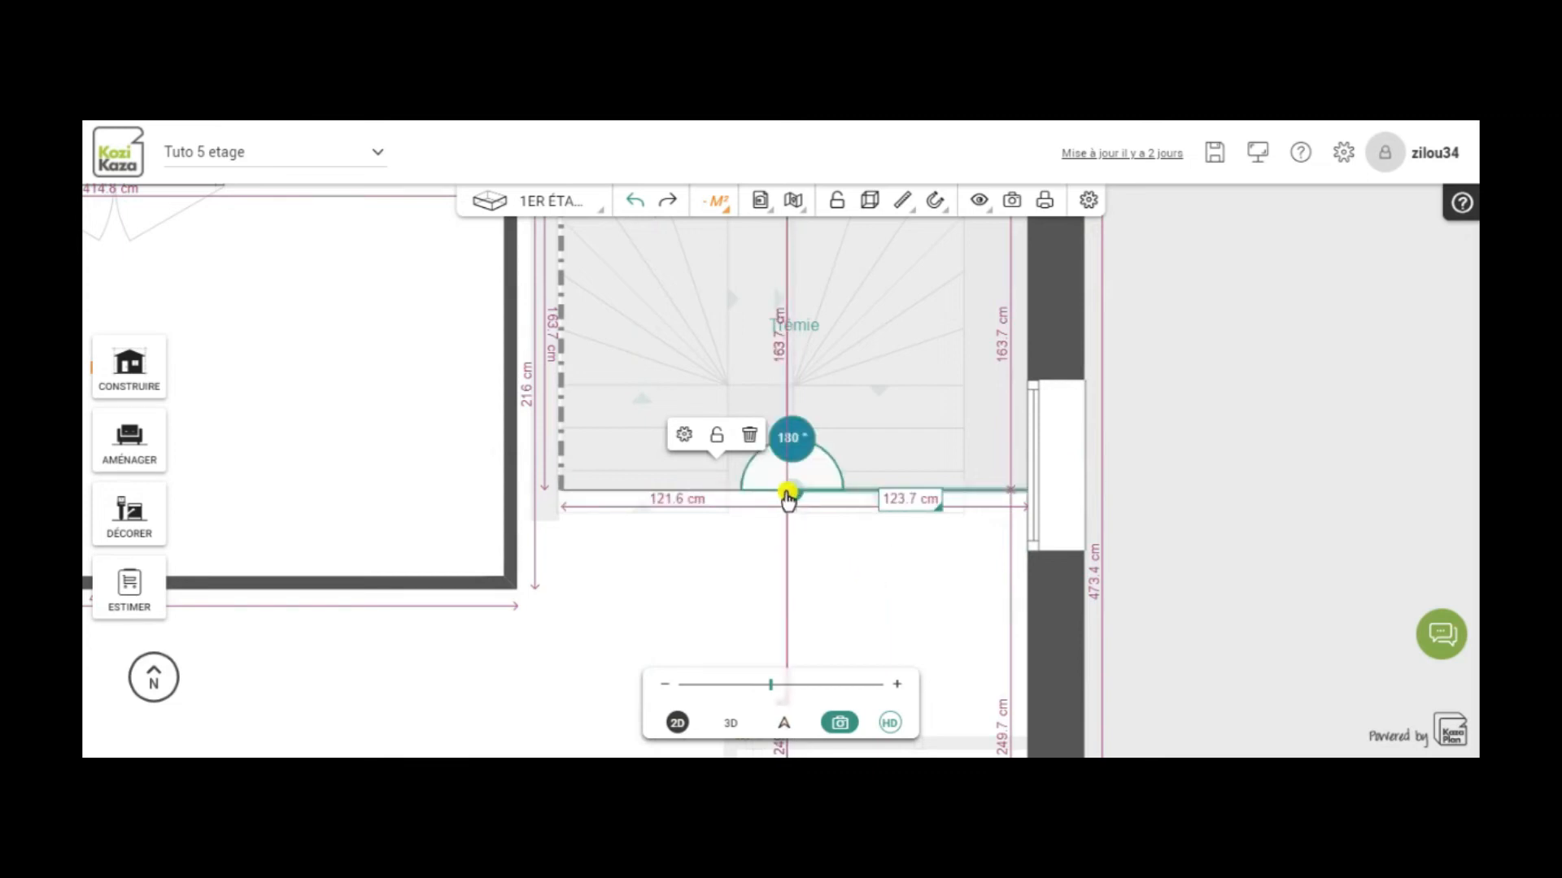
Step: Add a Rambarde to the left segment of the trémie's front edge and view the railings in 3D
{"action": "left_click", "coordinate": [709, 494]}
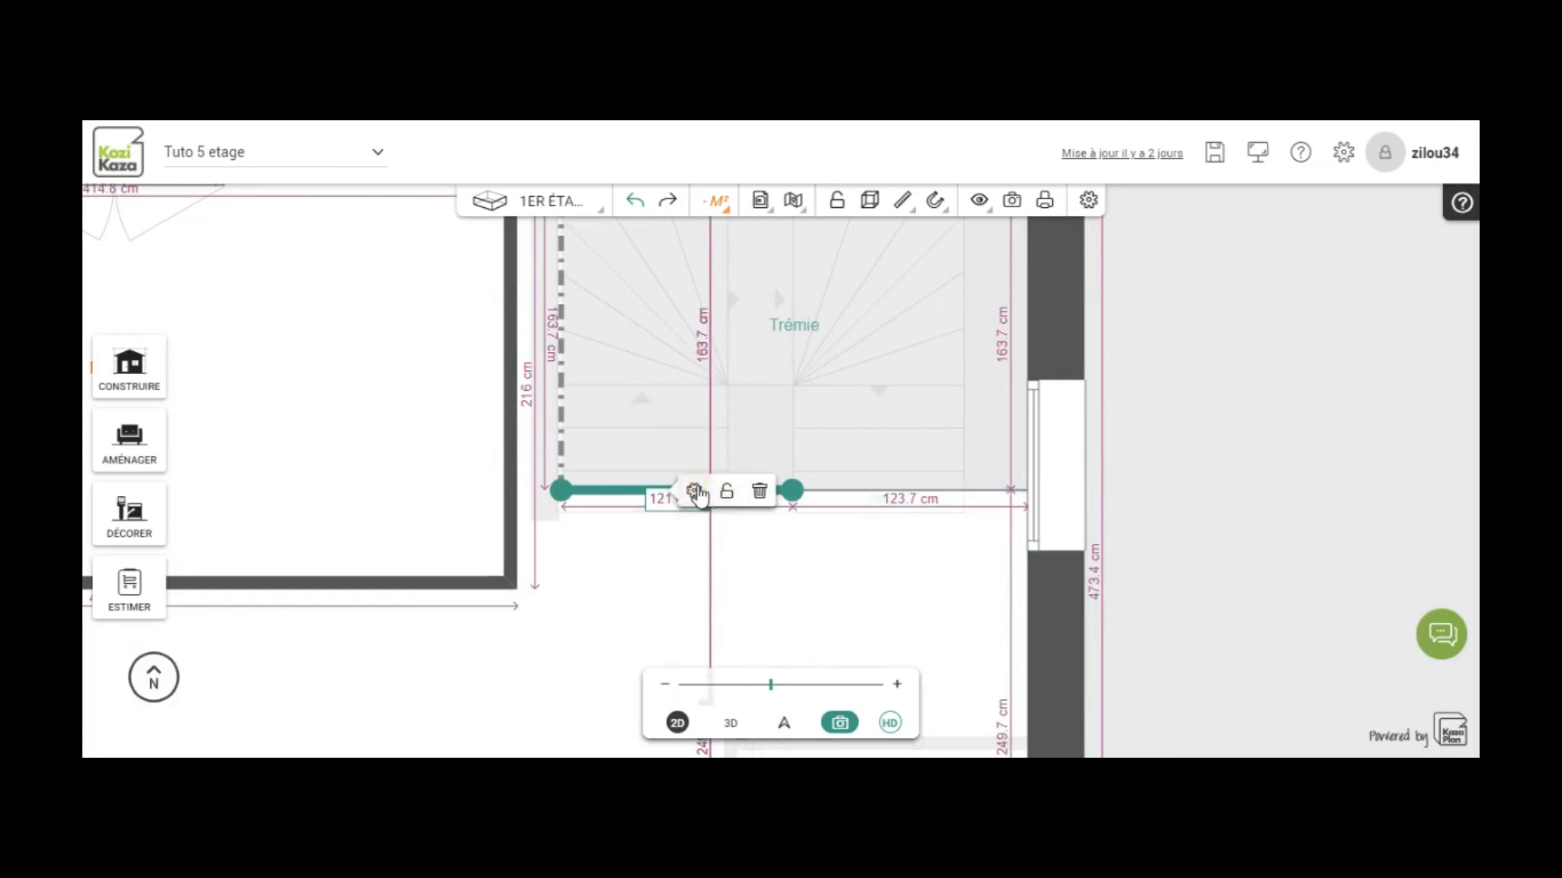
{"action": "left_click", "coordinate": [695, 492]}
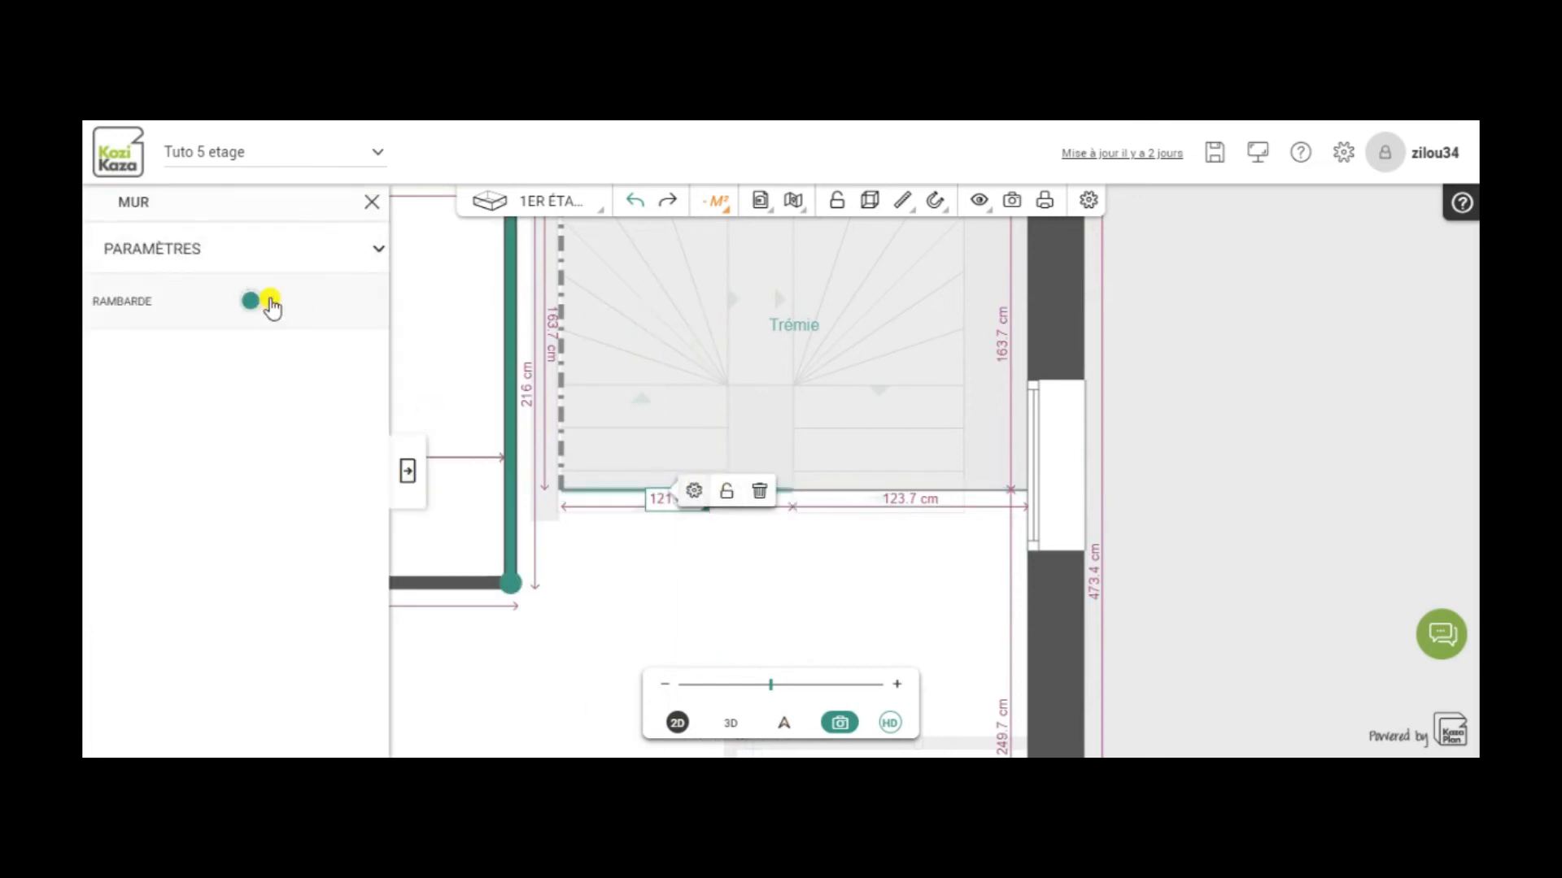
{"action": "left_click", "coordinate": [272, 304]}
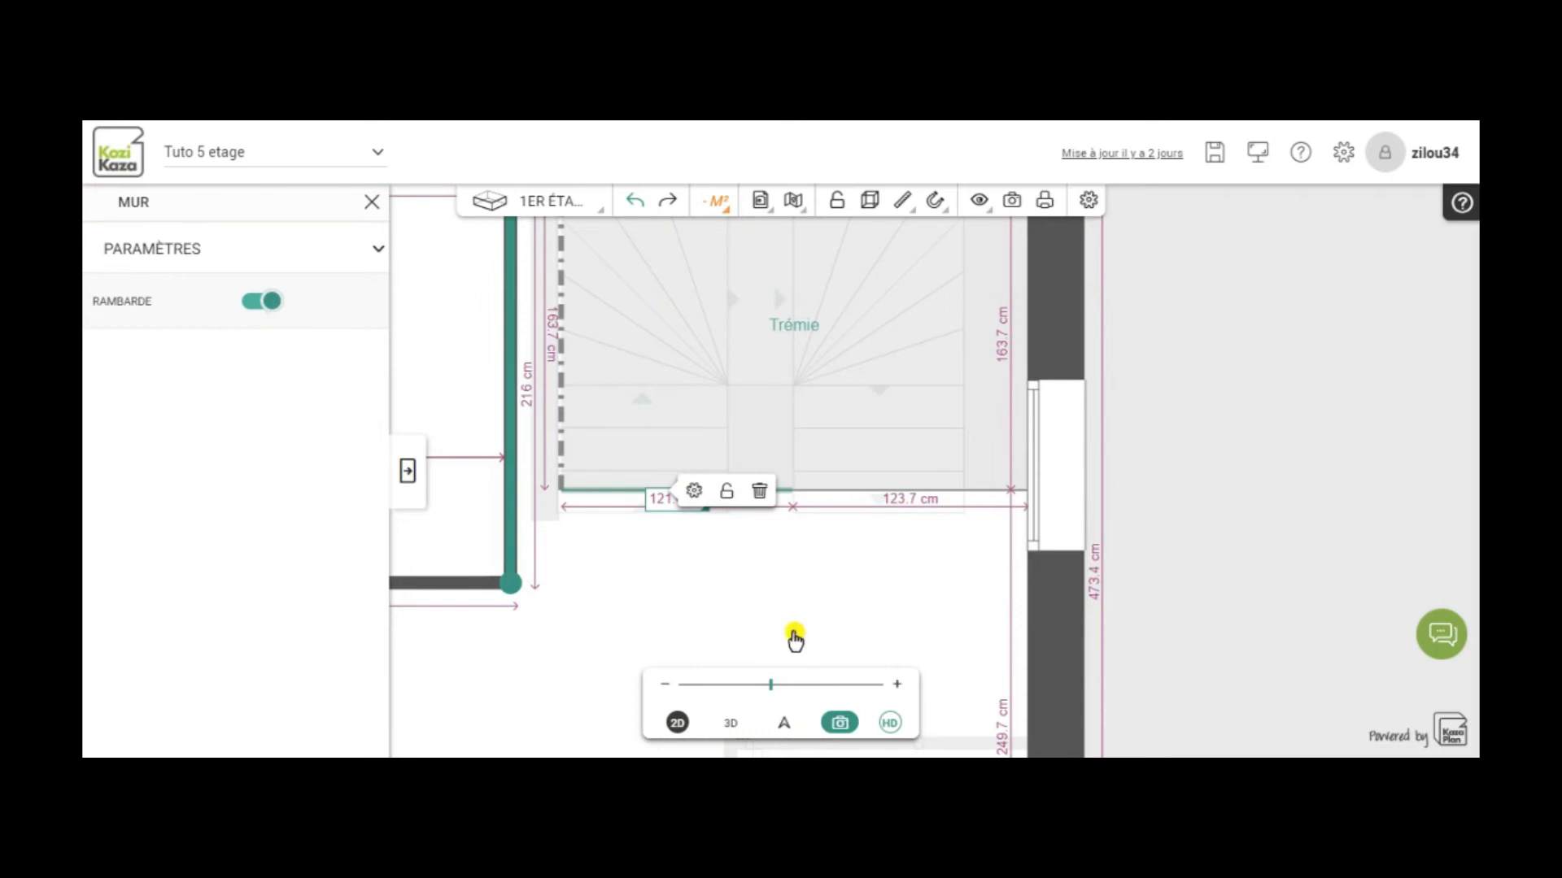
{"action": "left_click", "coordinate": [736, 725]}
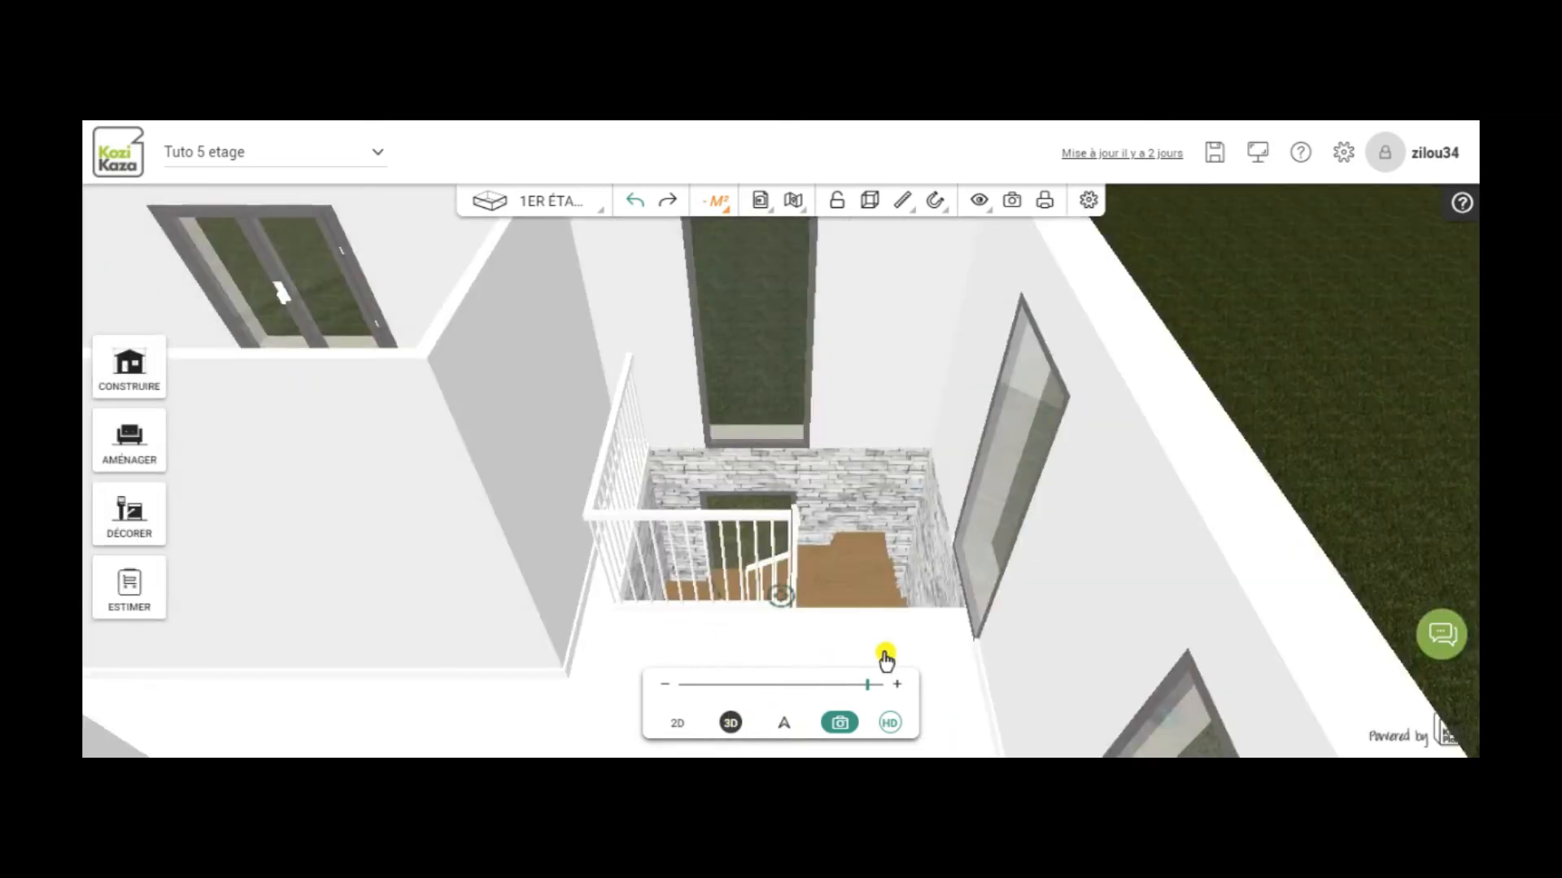
Step: Inspect the railings and the open segment of the trémie's front edge in 3D and in the 2D plan
{"action": "left_click_drag", "start_coordinate": [1434, 404], "coordinate": [1003, 443]}
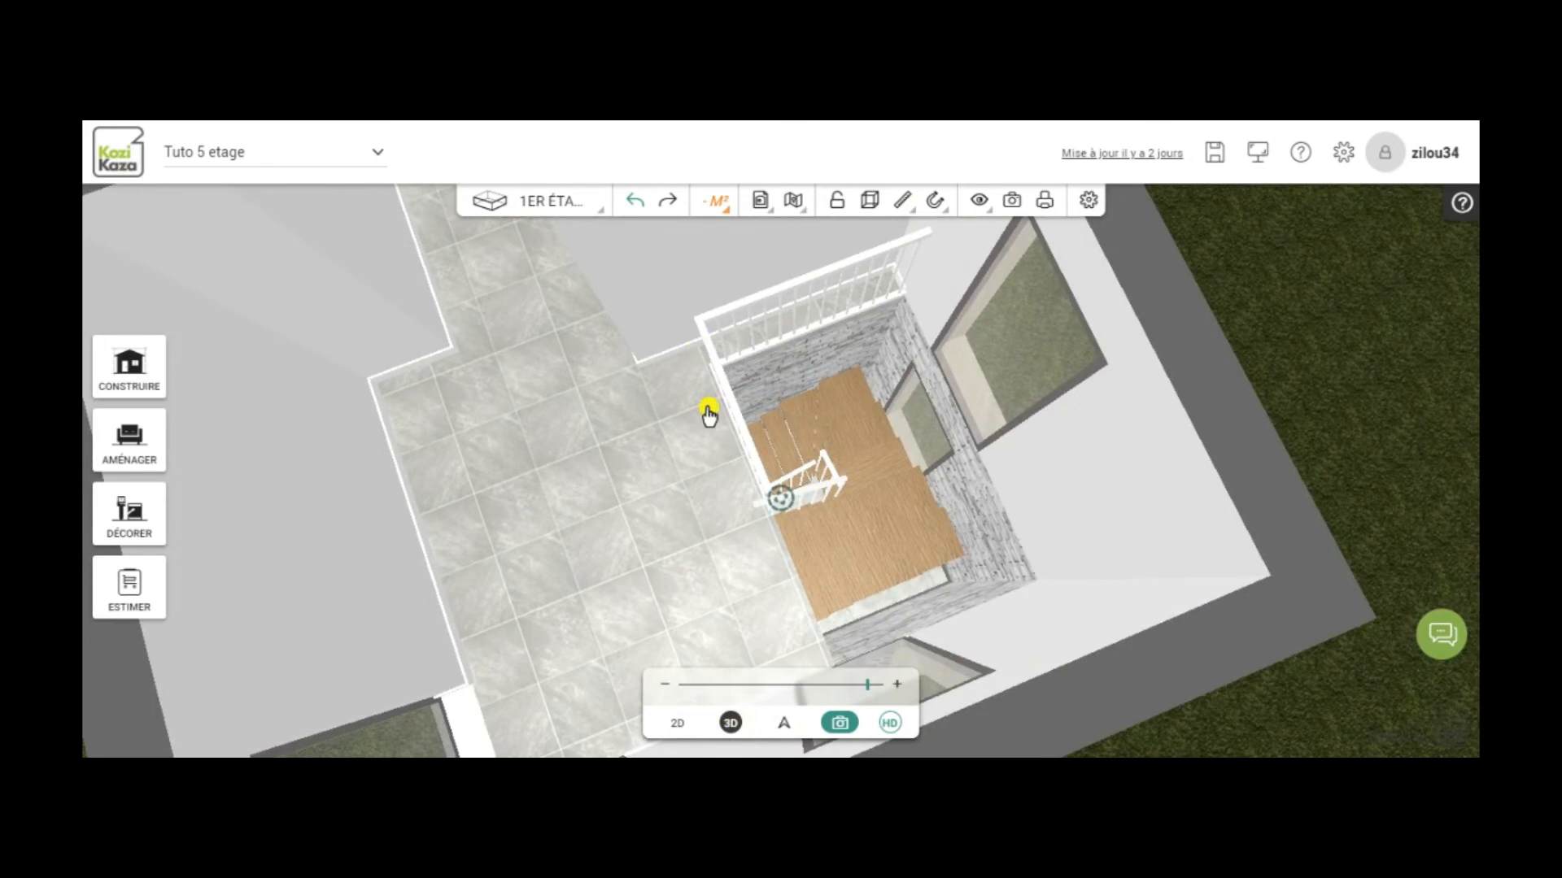
{"action": "left_click_drag", "start_coordinate": [672, 648], "coordinate": [1029, 641]}
{"action": "left_click_drag", "start_coordinate": [849, 638], "coordinate": [798, 519]}
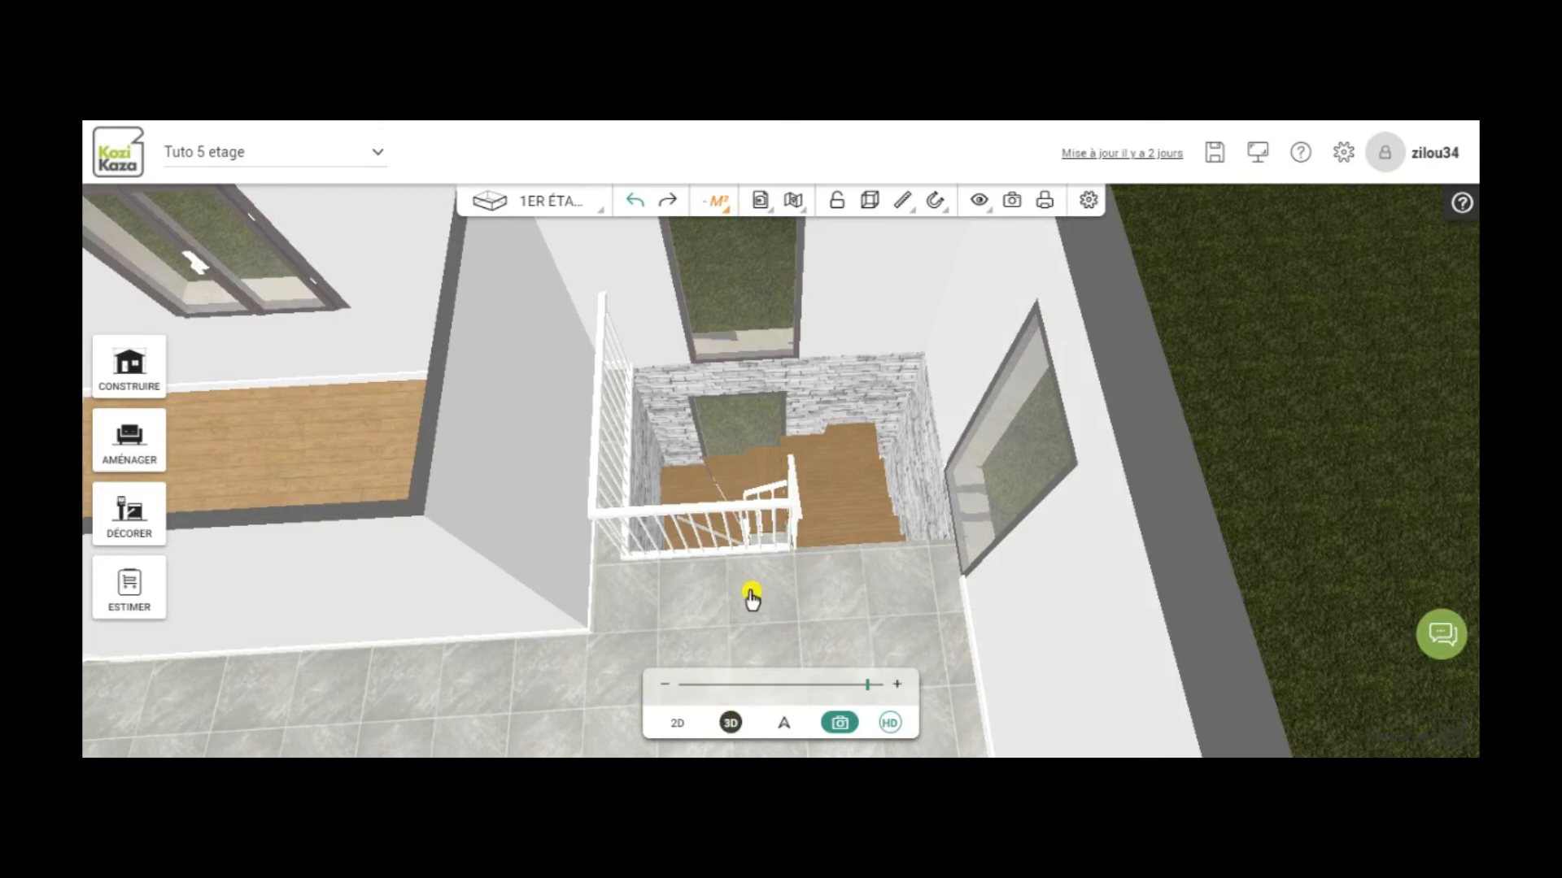
{"action": "left_click_drag", "start_coordinate": [760, 620], "coordinate": [807, 642]}
{"action": "left_click", "coordinate": [678, 722]}
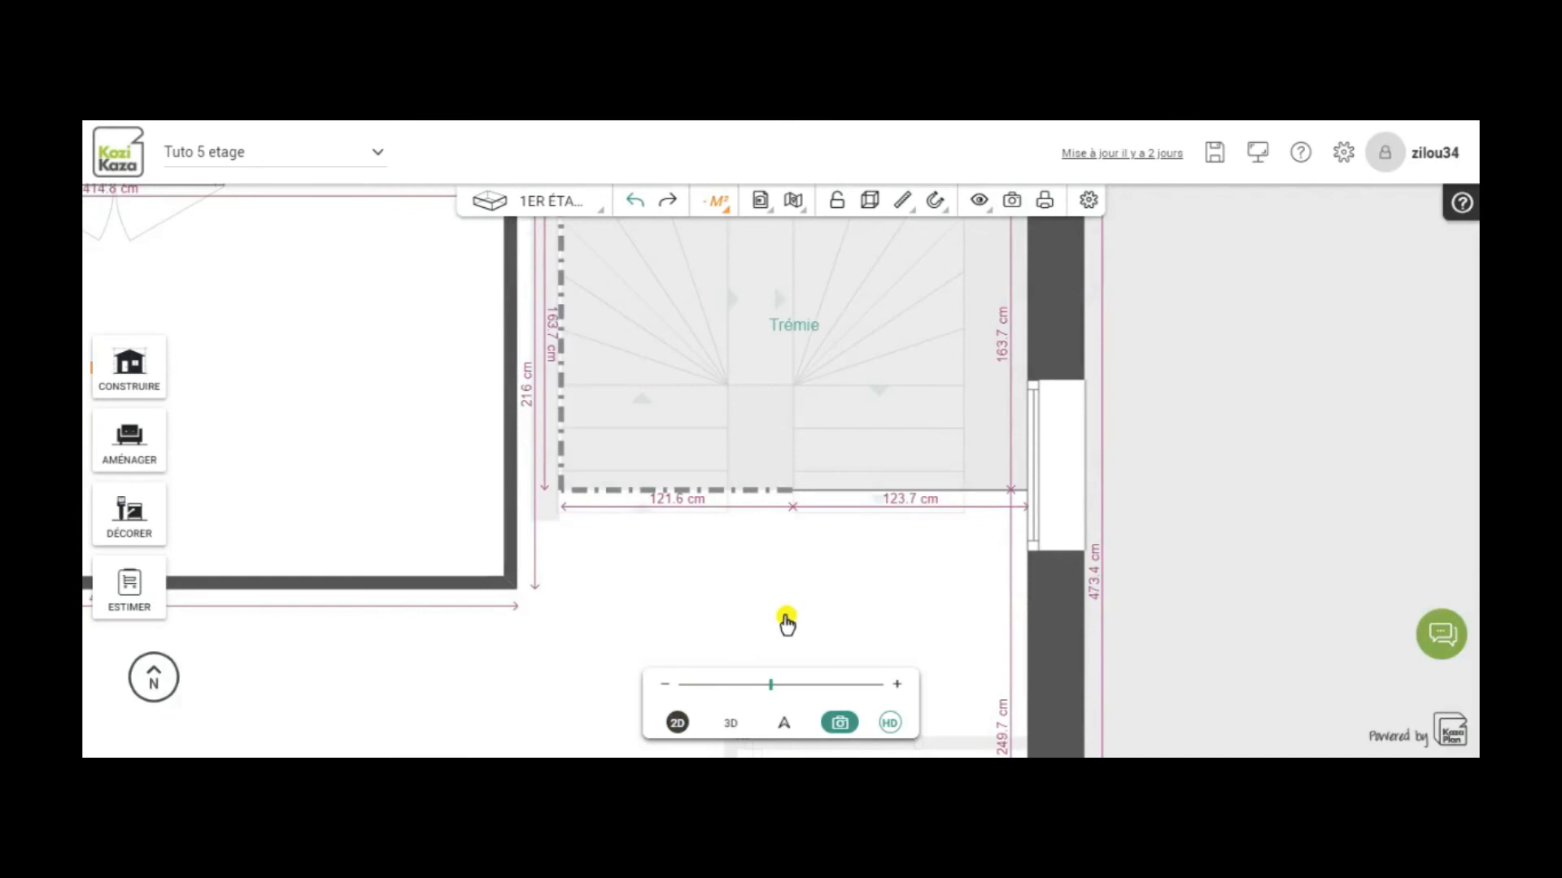
{"action": "left_click", "coordinate": [871, 497]}
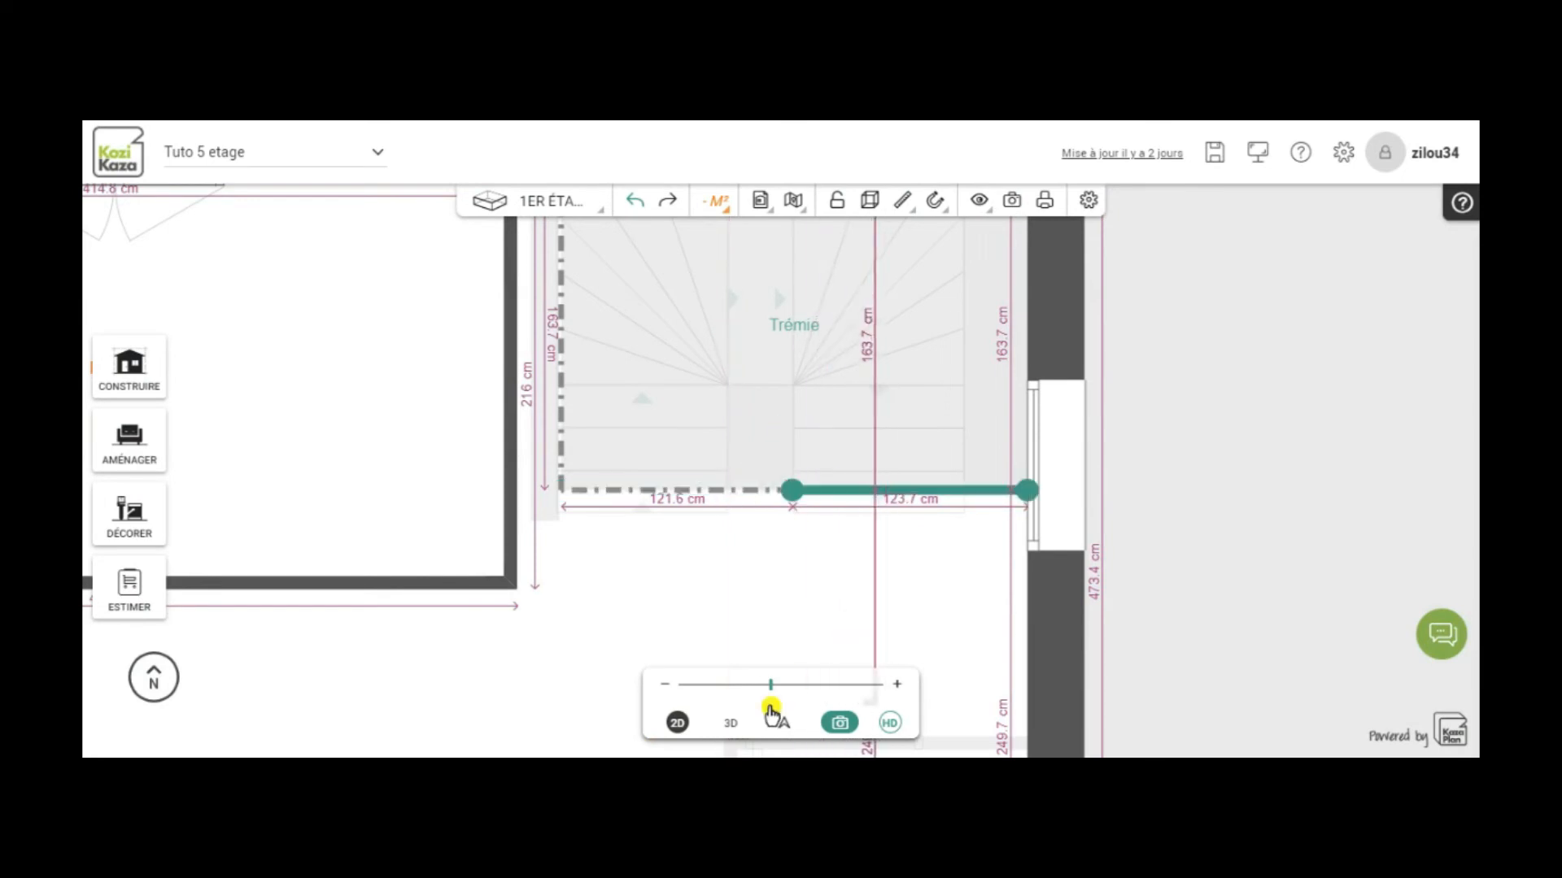
{"action": "left_click", "coordinate": [735, 725]}
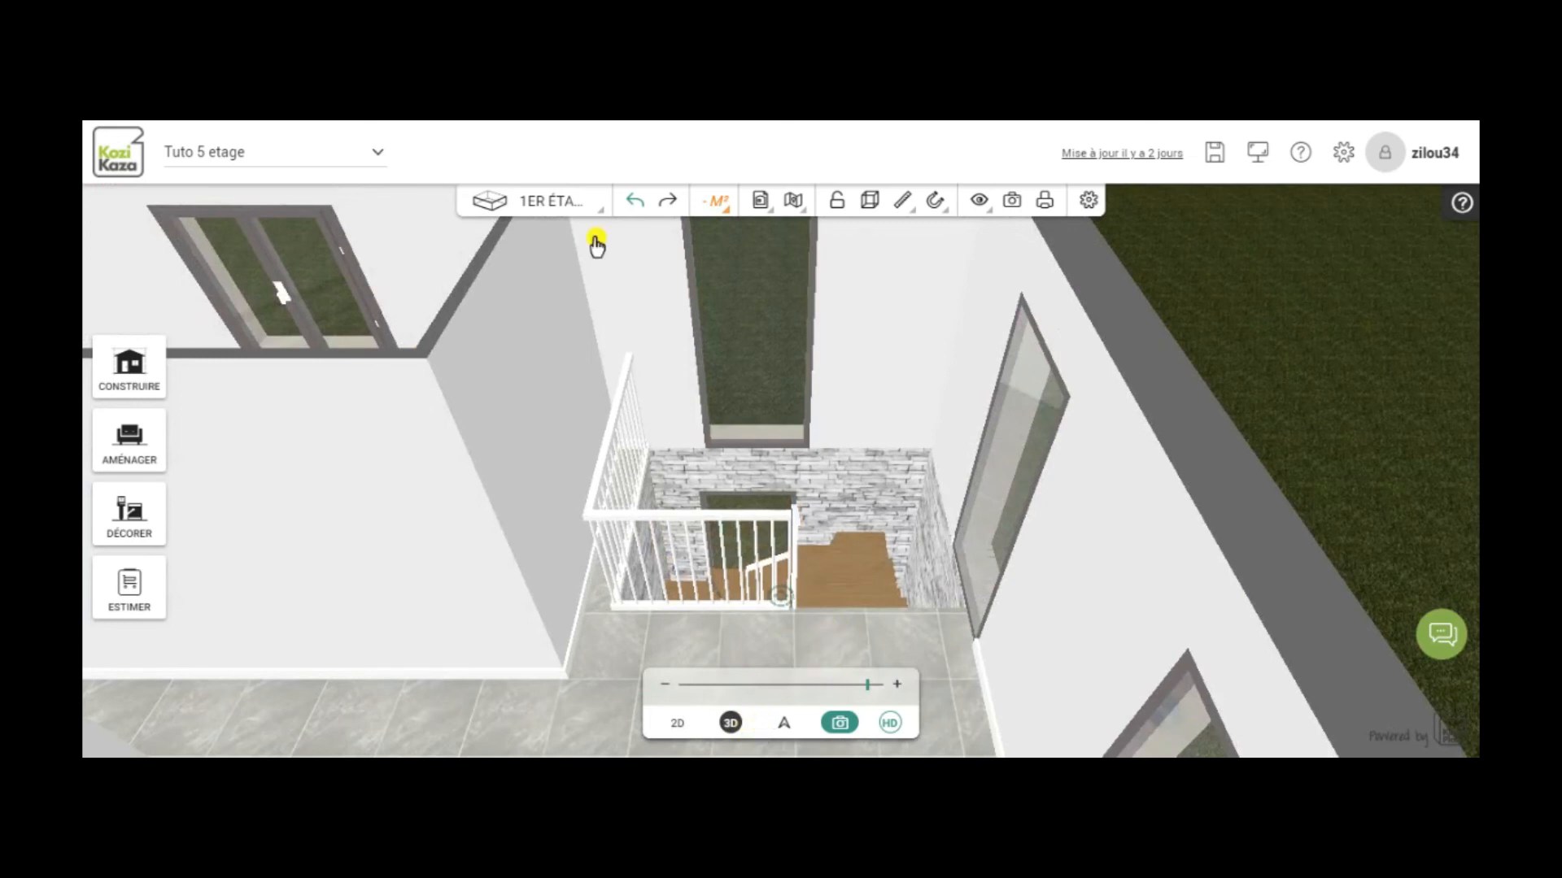
Step: Switch to the RDC level and show the staircase in the 2D plan
{"action": "left_click", "coordinate": [551, 205]}
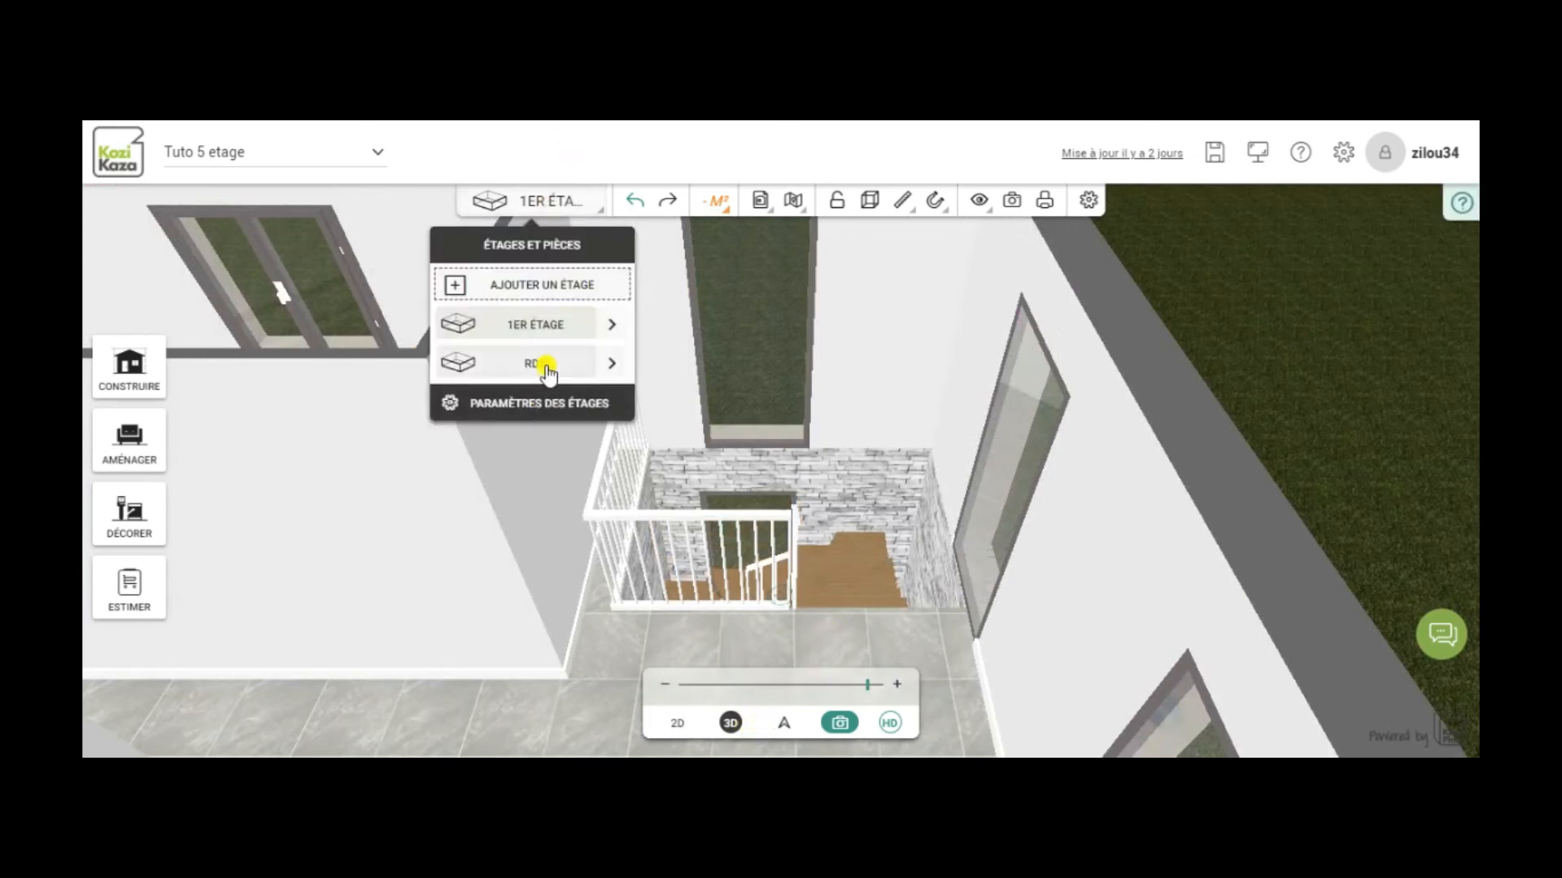
{"action": "left_click", "coordinate": [544, 365]}
{"action": "left_click_drag", "start_coordinate": [914, 397], "coordinate": [928, 555]}
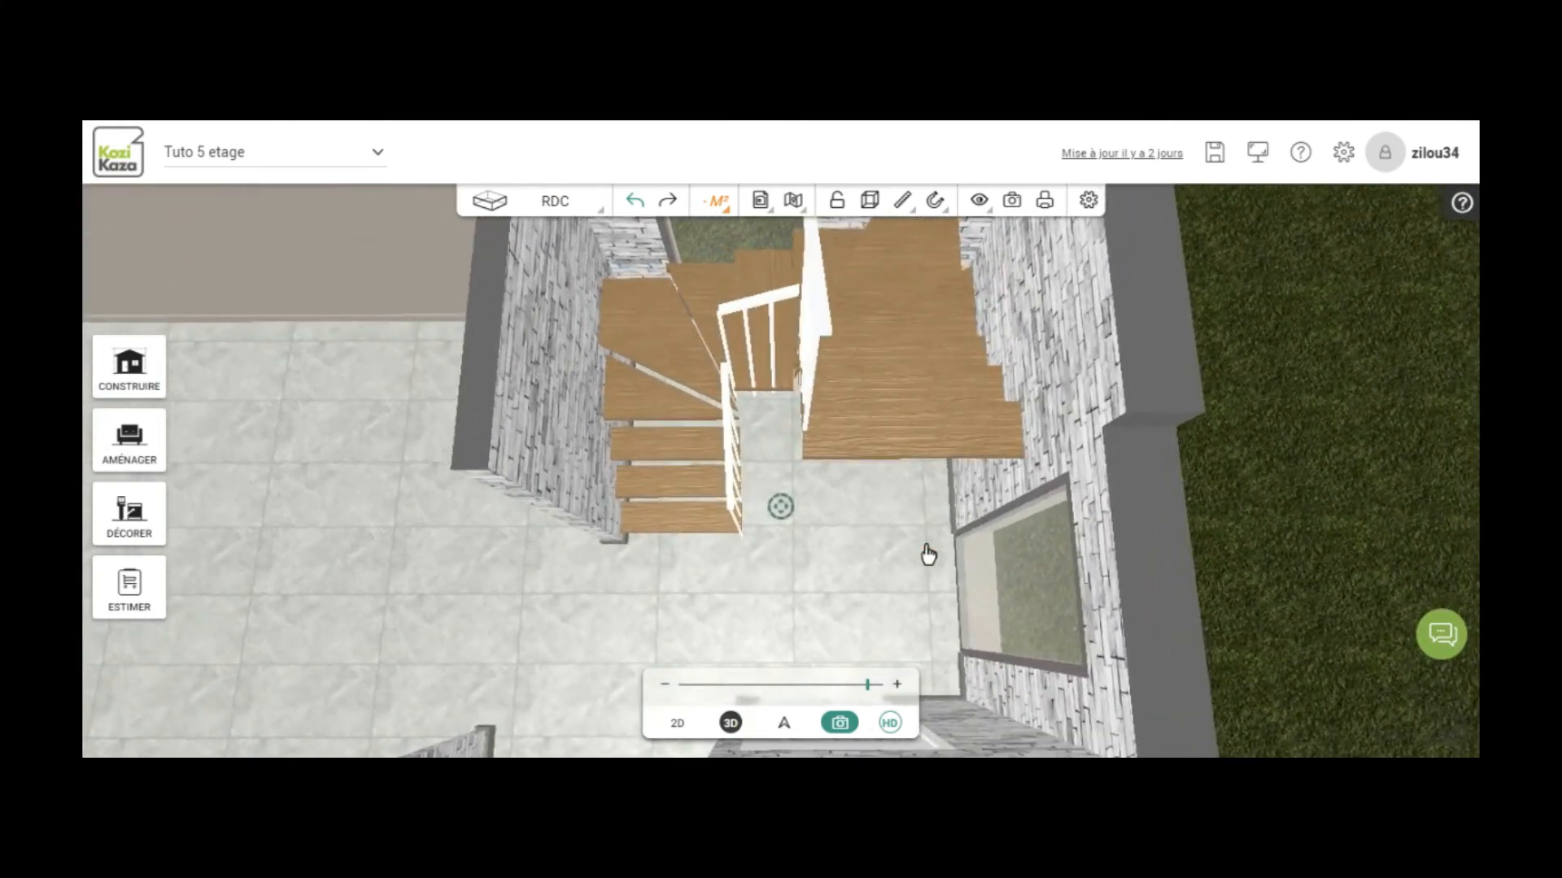
{"action": "left_click", "coordinate": [680, 725]}
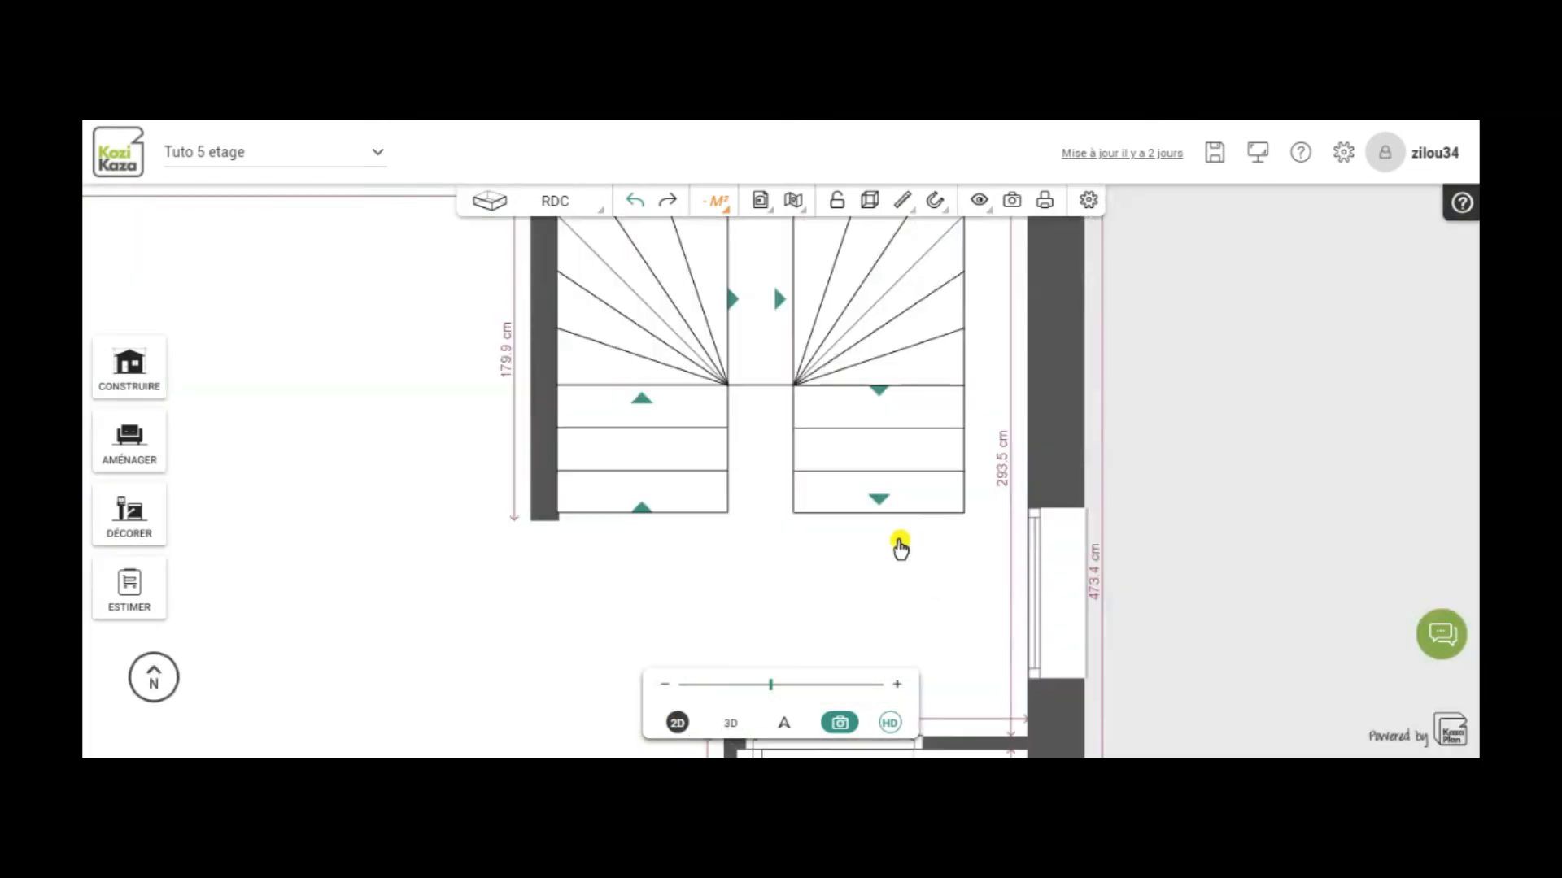
Step: Widen the U-shaped staircase by moving its right flight against the right exterior wall
{"action": "left_click", "coordinate": [881, 511]}
{"action": "left_click", "coordinate": [881, 508]}
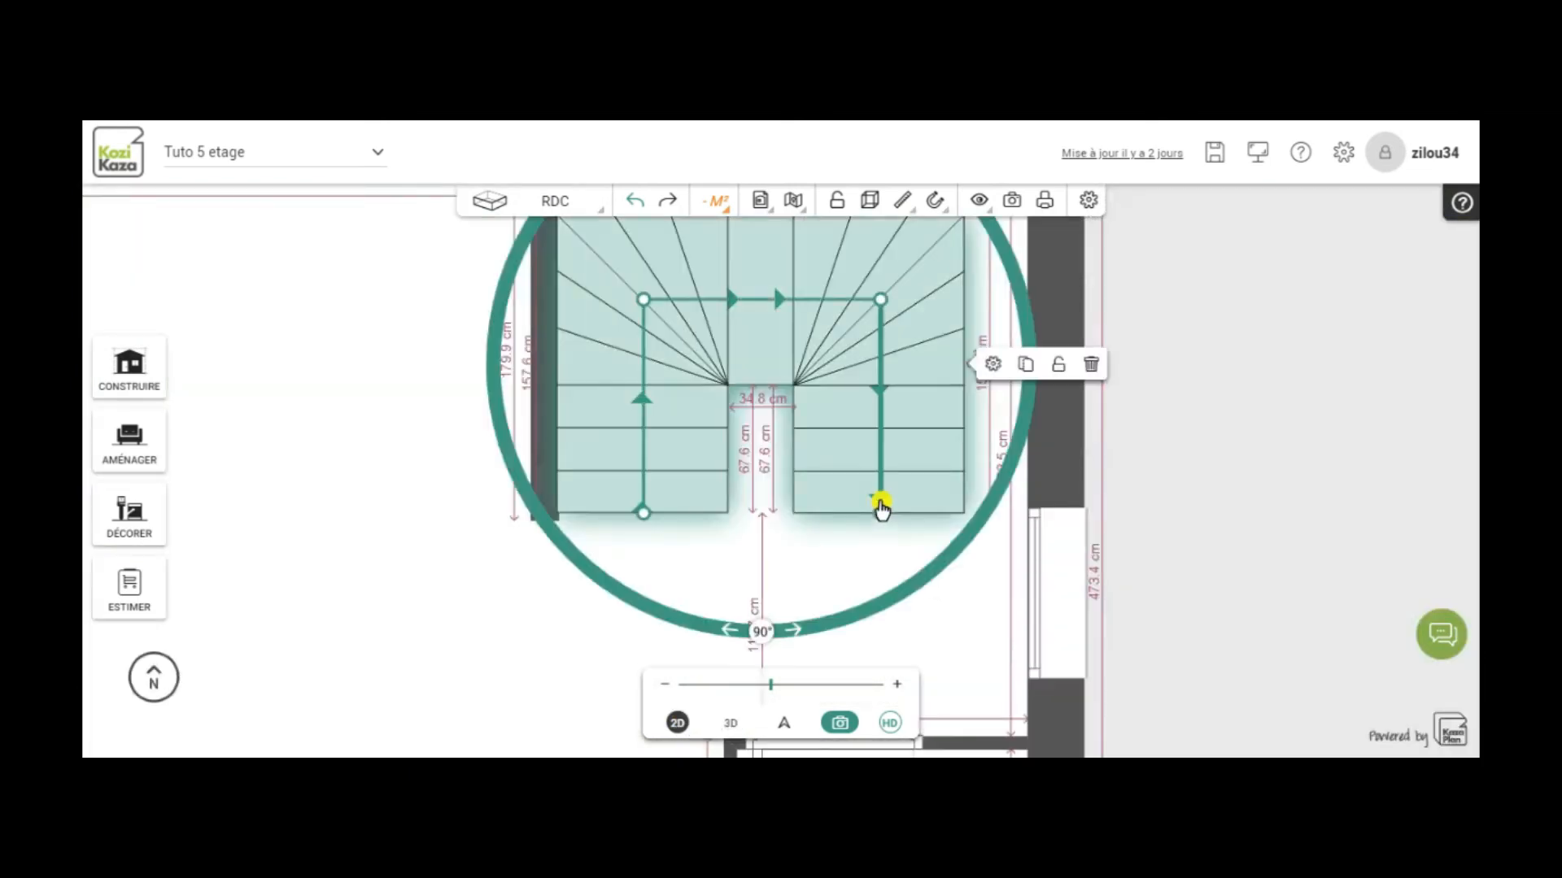
{"action": "left_click", "coordinate": [887, 500]}
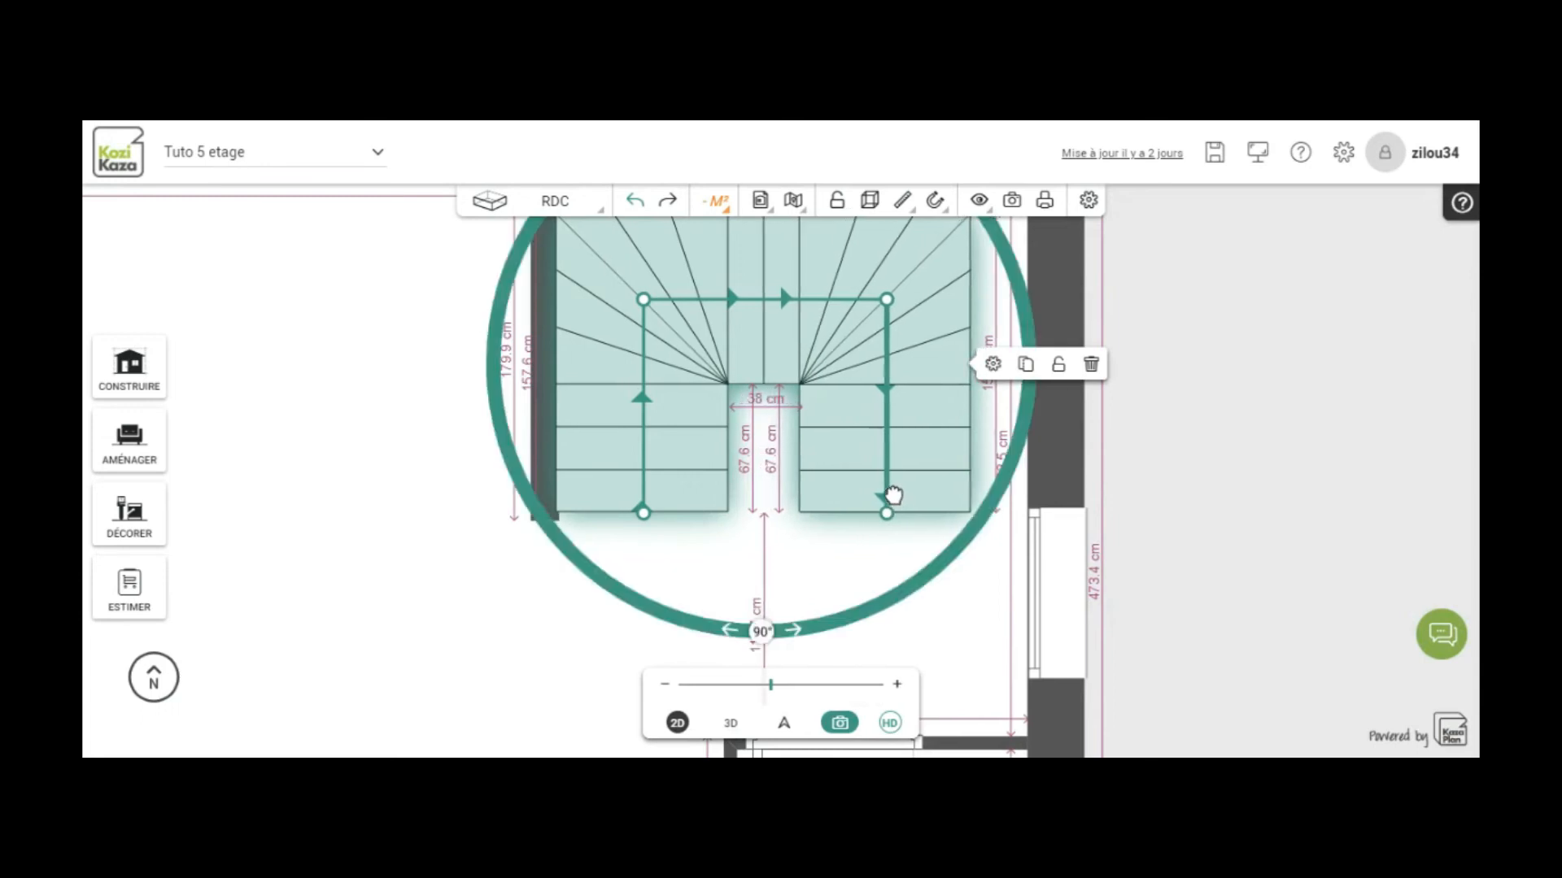
{"action": "left_click_drag", "start_coordinate": [892, 494], "coordinate": [943, 503]}
{"action": "left_click", "coordinate": [940, 513]}
{"action": "left_click", "coordinate": [1234, 531]}
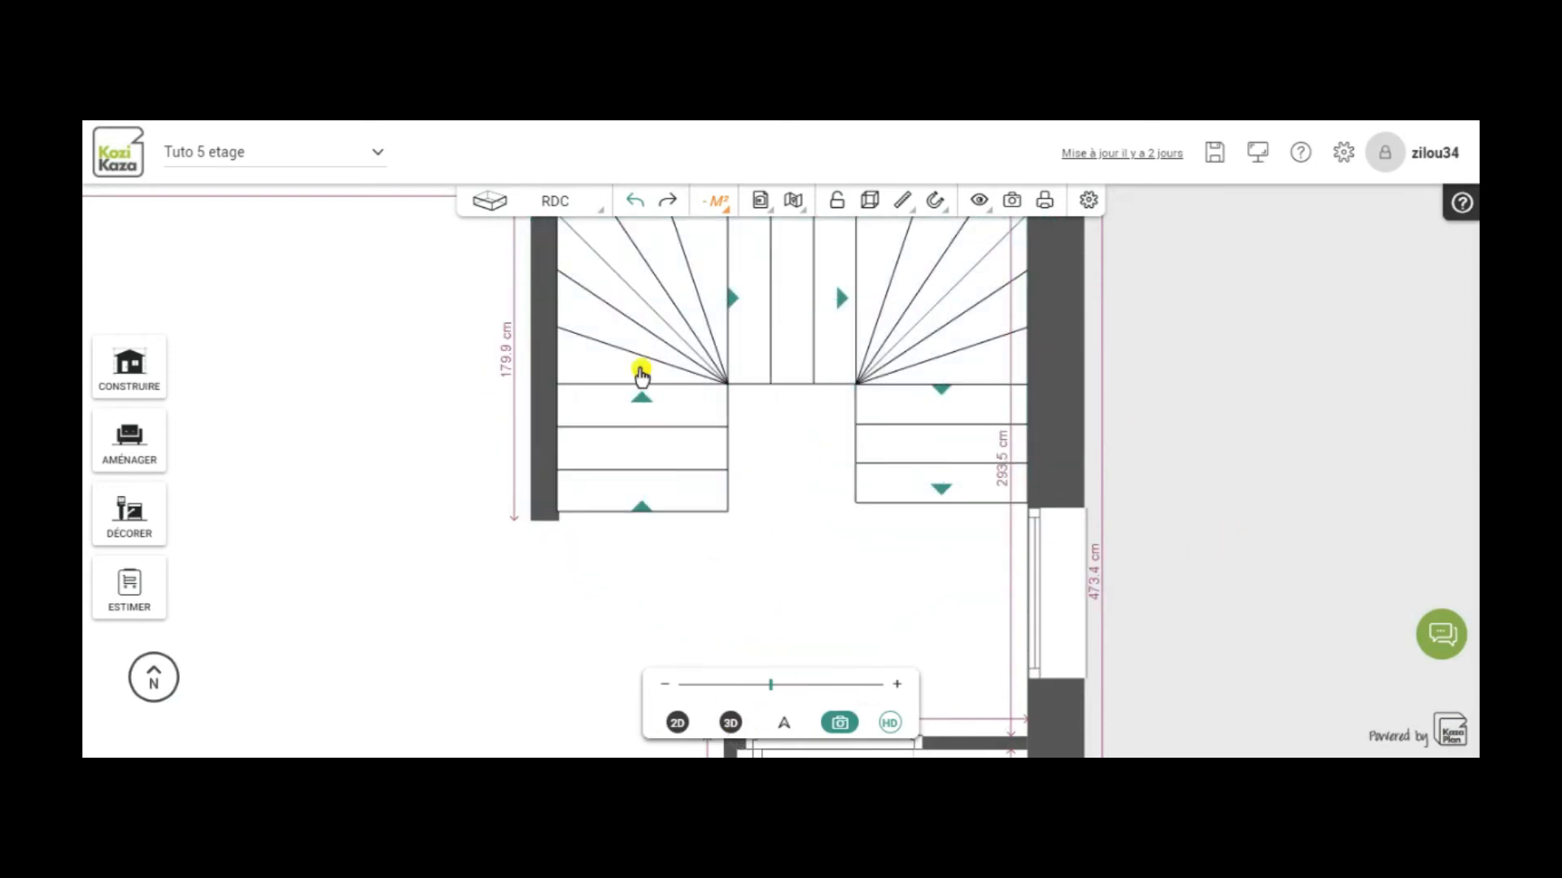
Step: Switch to the 1er étage level and examine in 3D how the trémie's front railing lines up with the widened staircase
{"action": "left_click", "coordinate": [585, 208]}
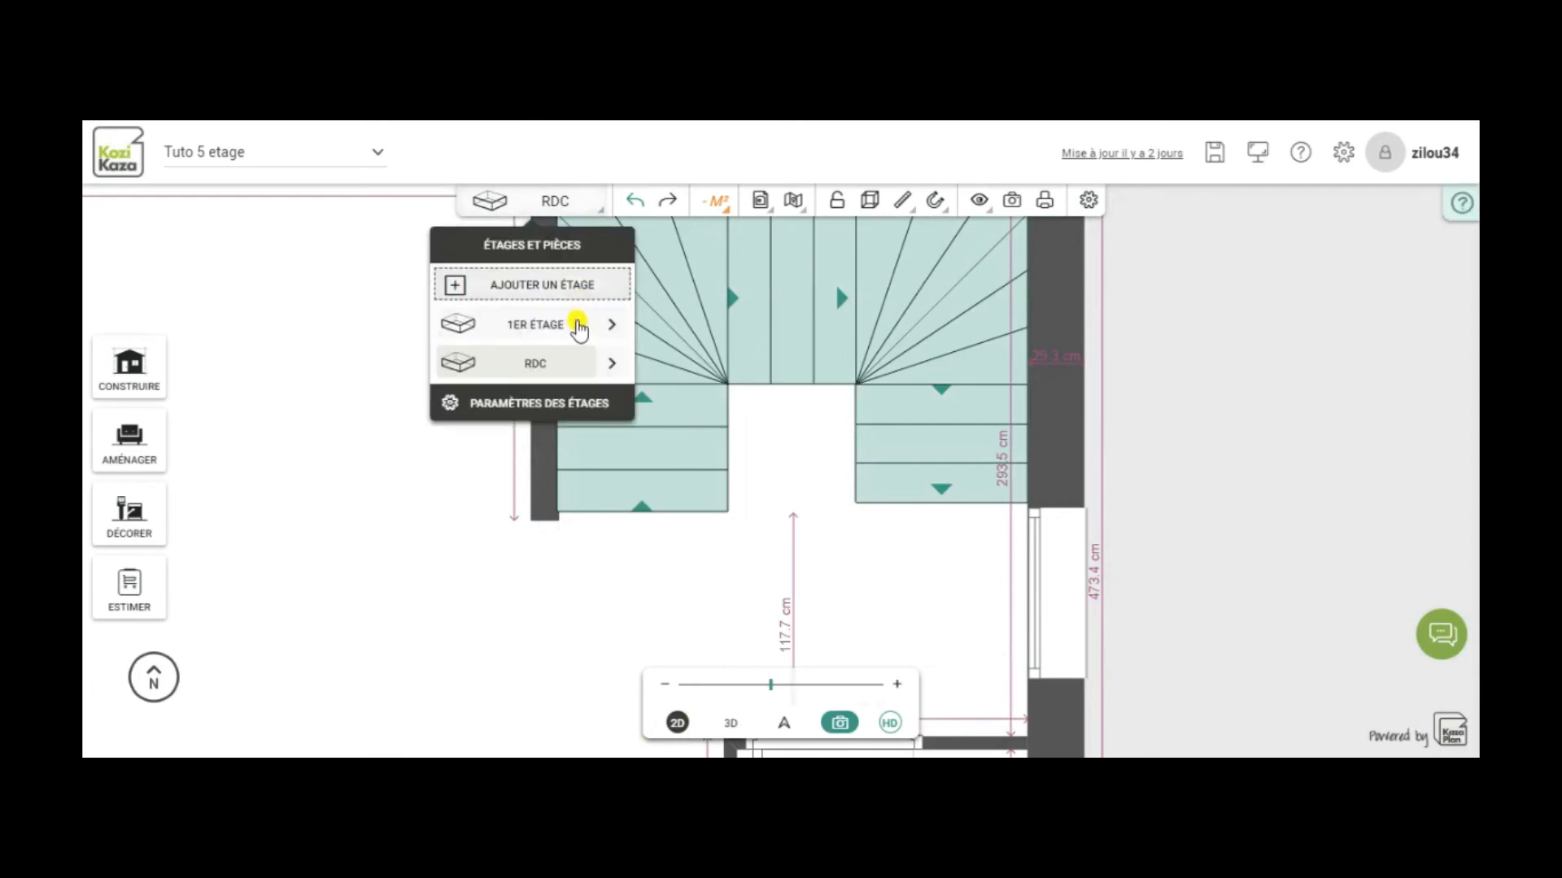
{"action": "left_click", "coordinate": [571, 326]}
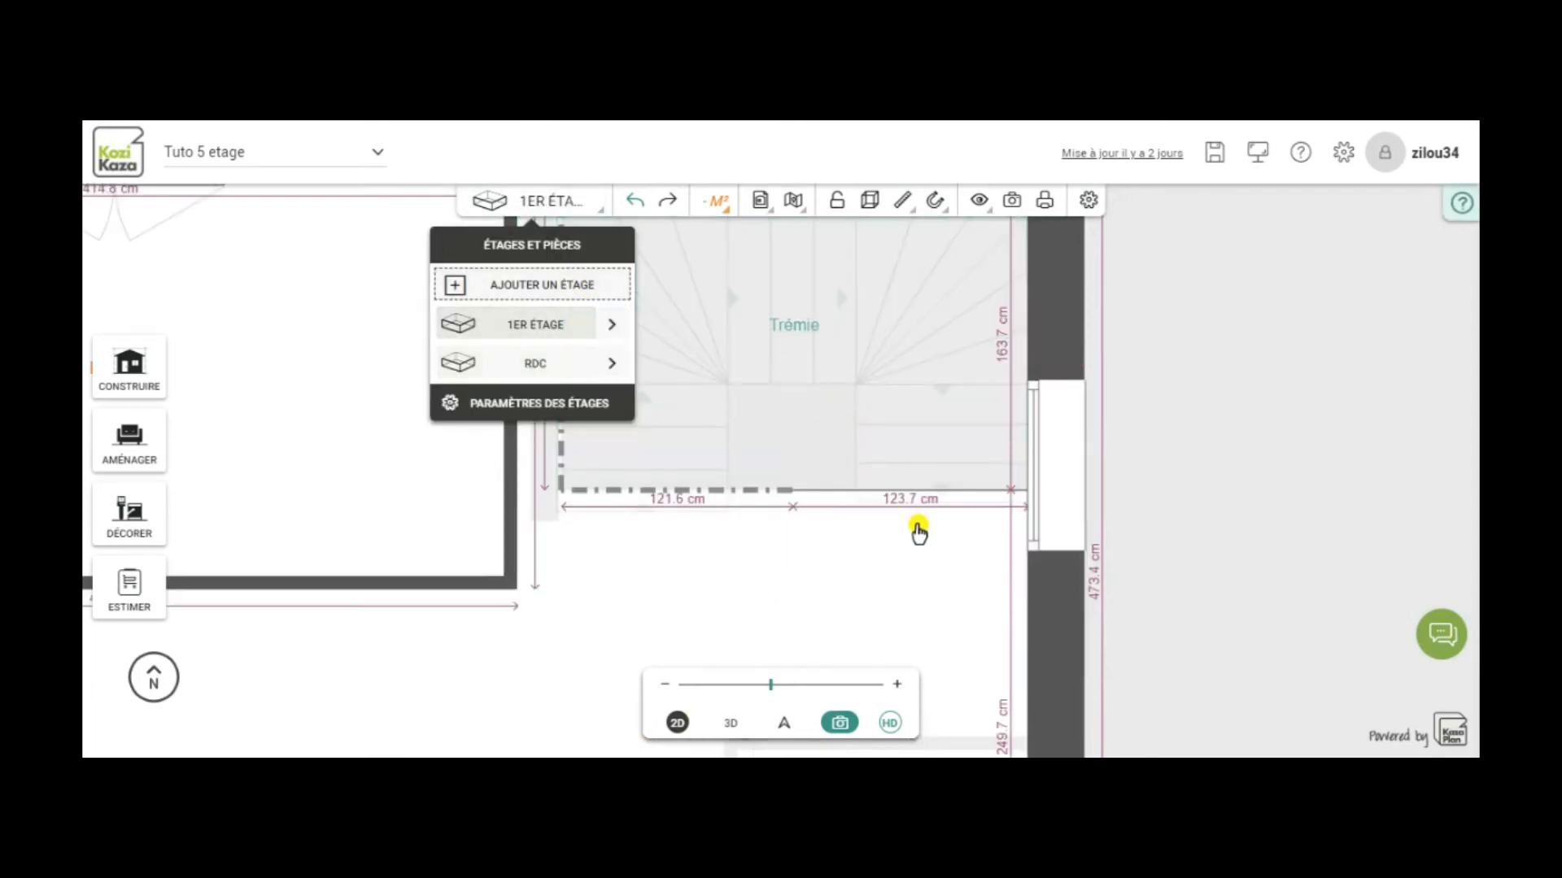
{"action": "left_click", "coordinate": [909, 492]}
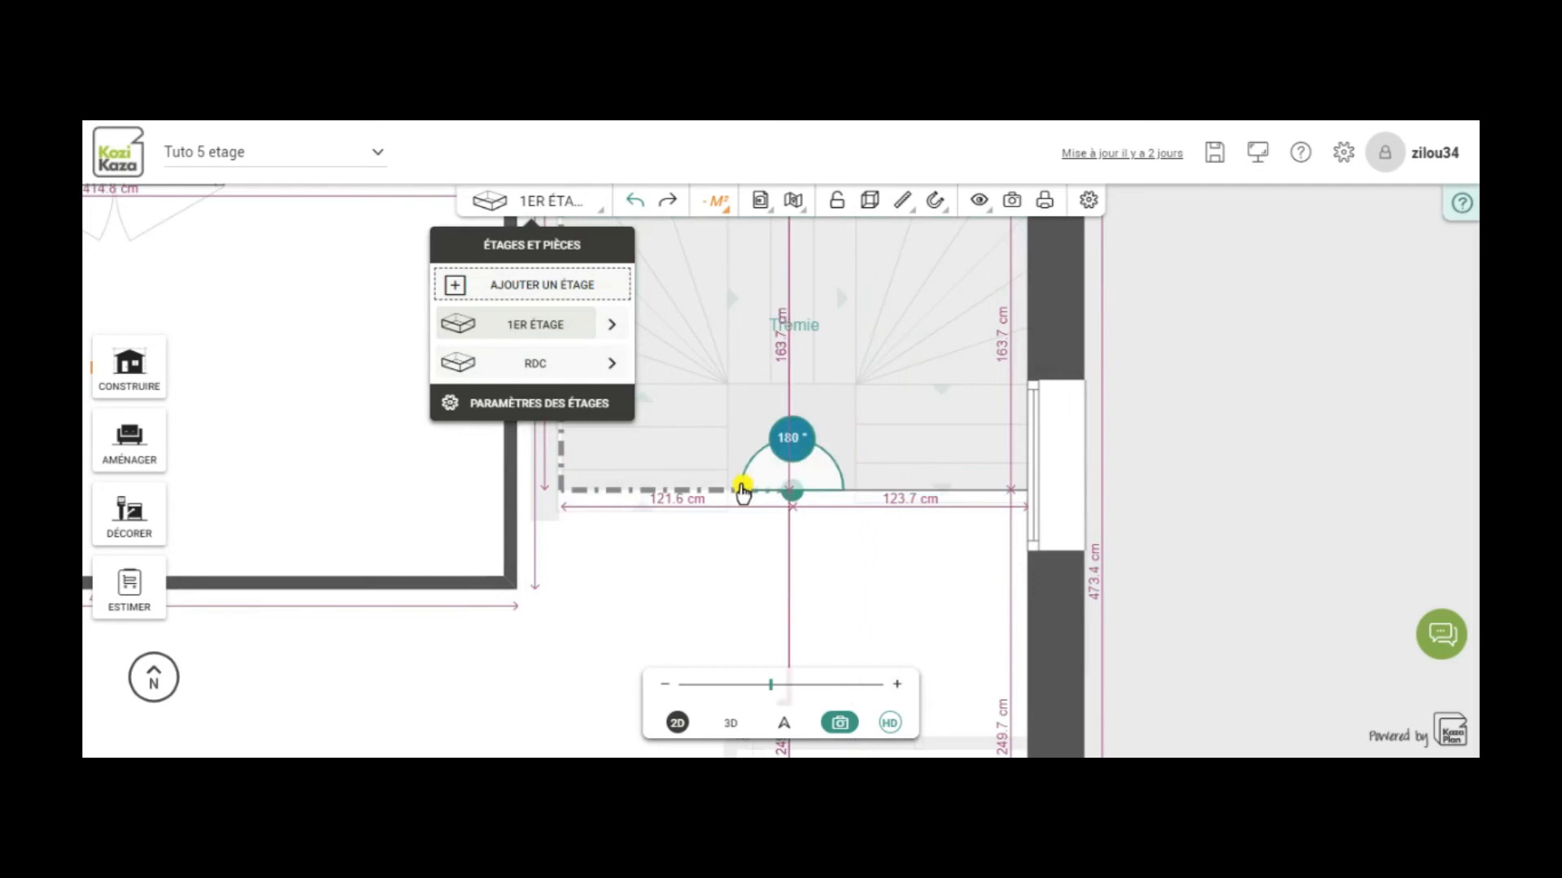
{"action": "left_click", "coordinate": [709, 490]}
{"action": "left_click", "coordinate": [907, 492]}
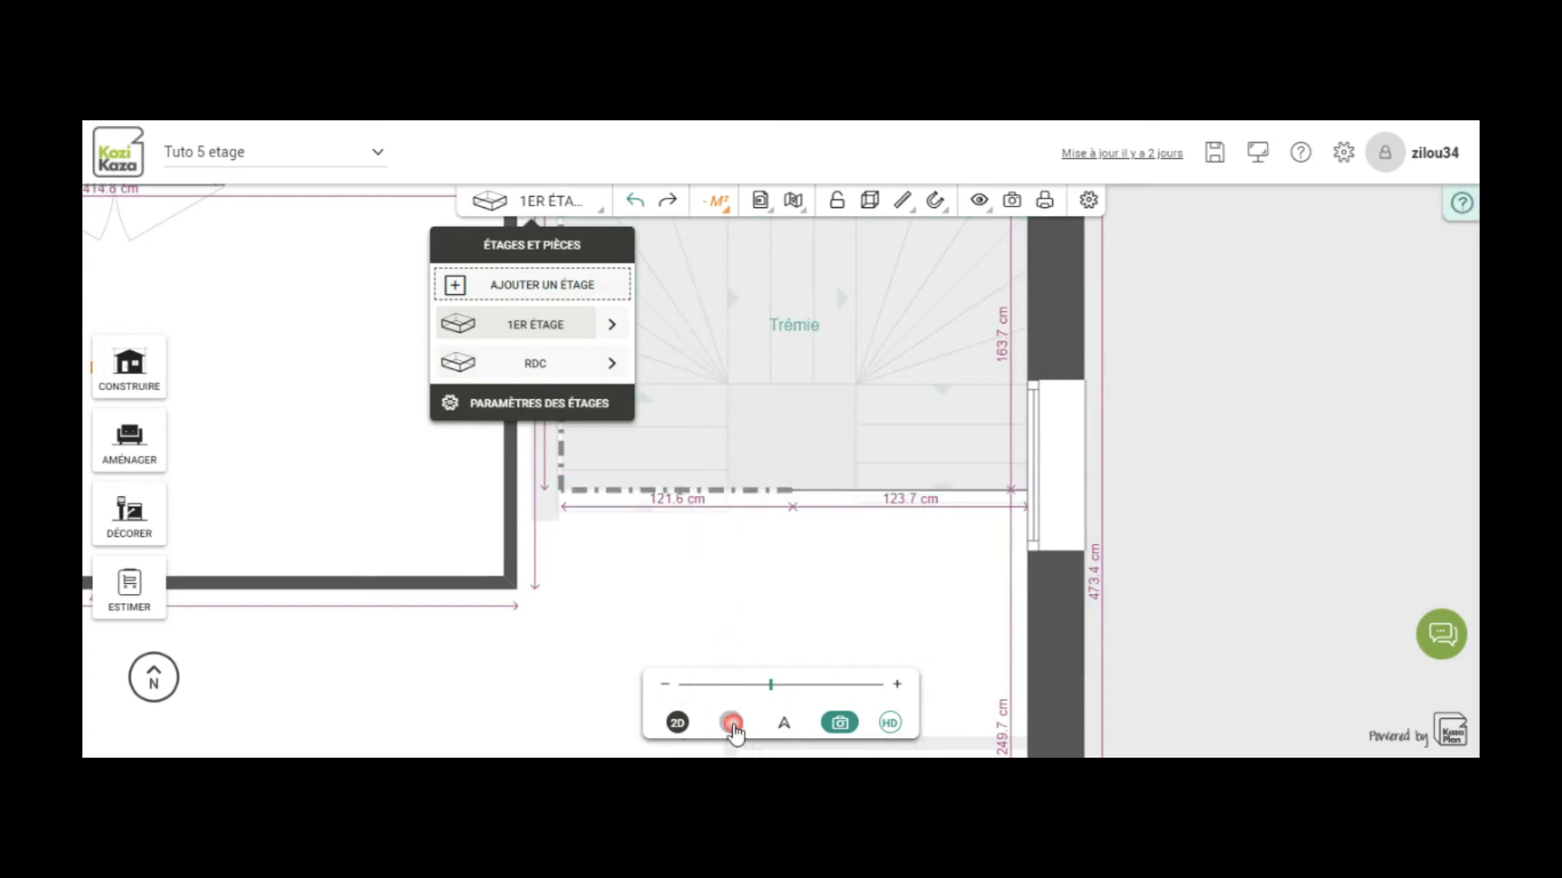
{"action": "left_click", "coordinate": [732, 723]}
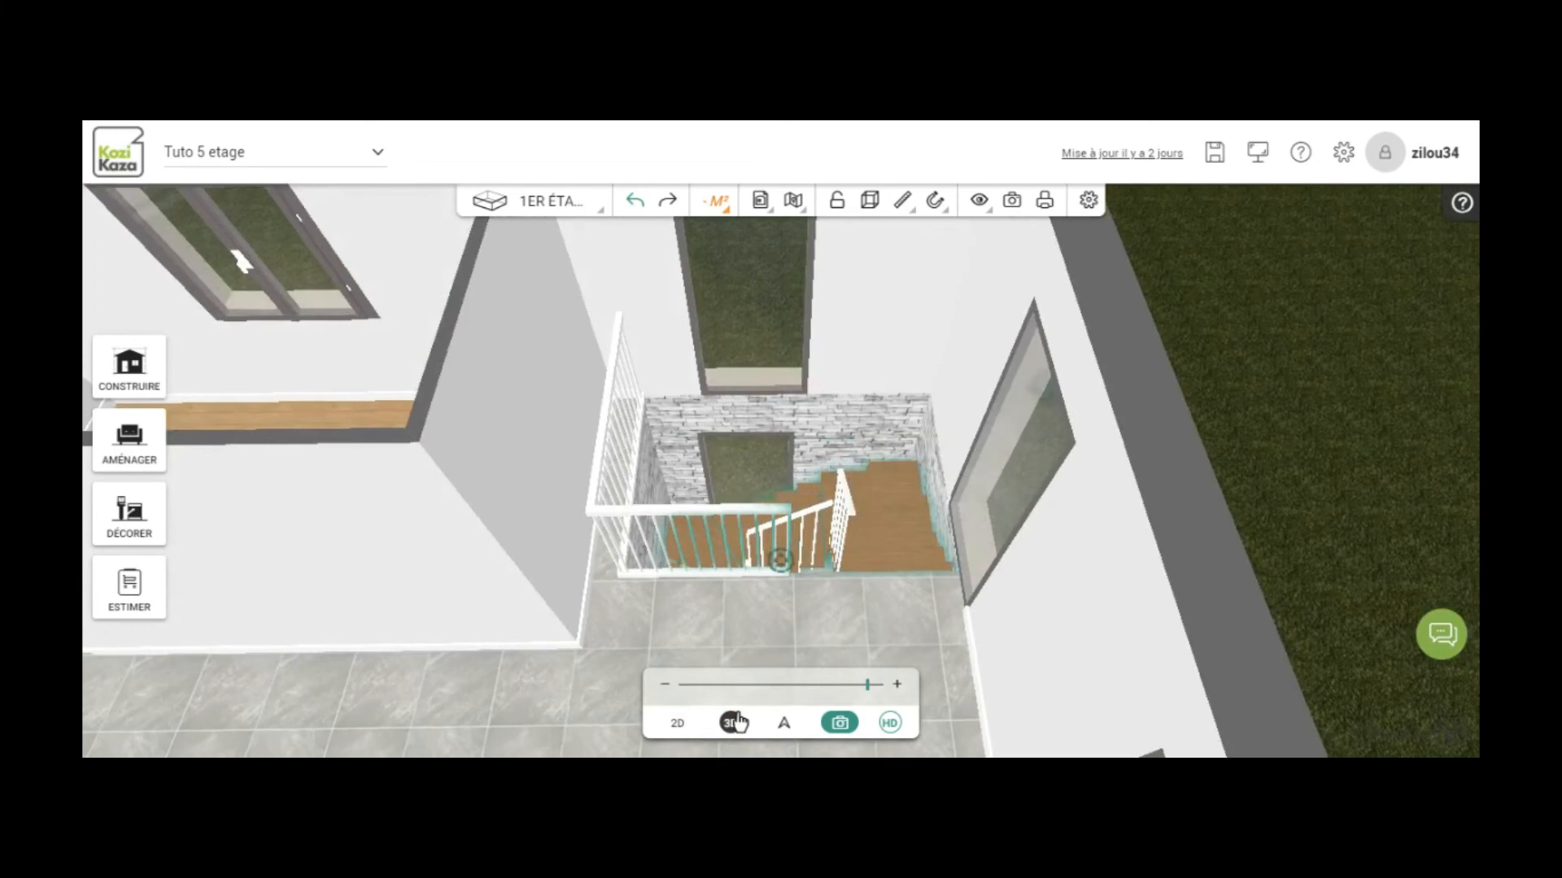
{"action": "left_click_drag", "start_coordinate": [774, 655], "coordinate": [780, 742]}
{"action": "left_click_drag", "start_coordinate": [778, 508], "coordinate": [788, 698]}
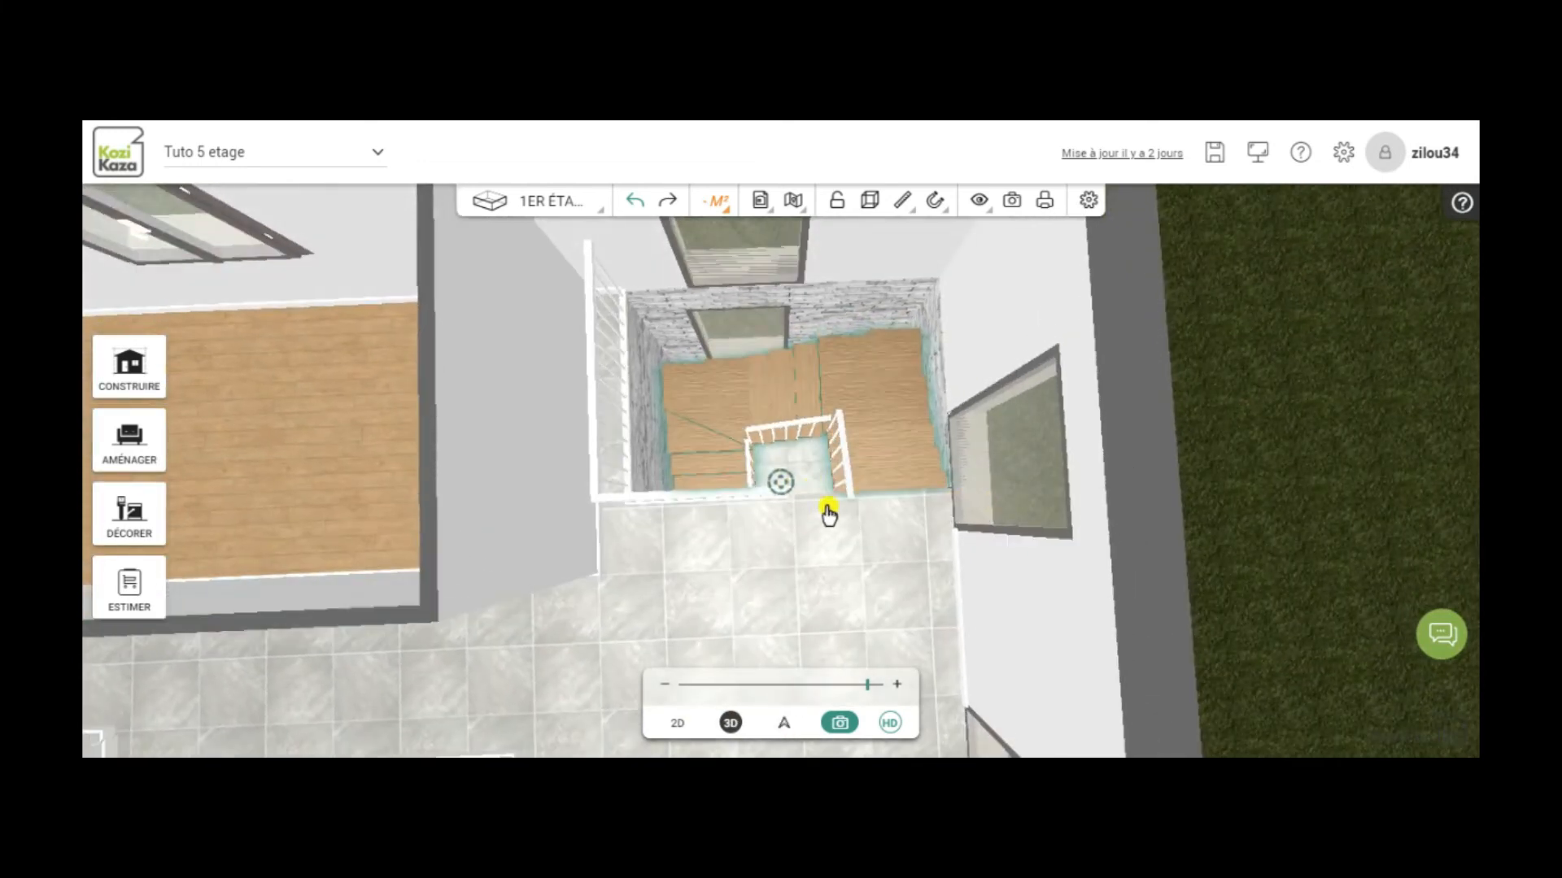
{"action": "left_click_drag", "start_coordinate": [752, 591], "coordinate": [933, 469]}
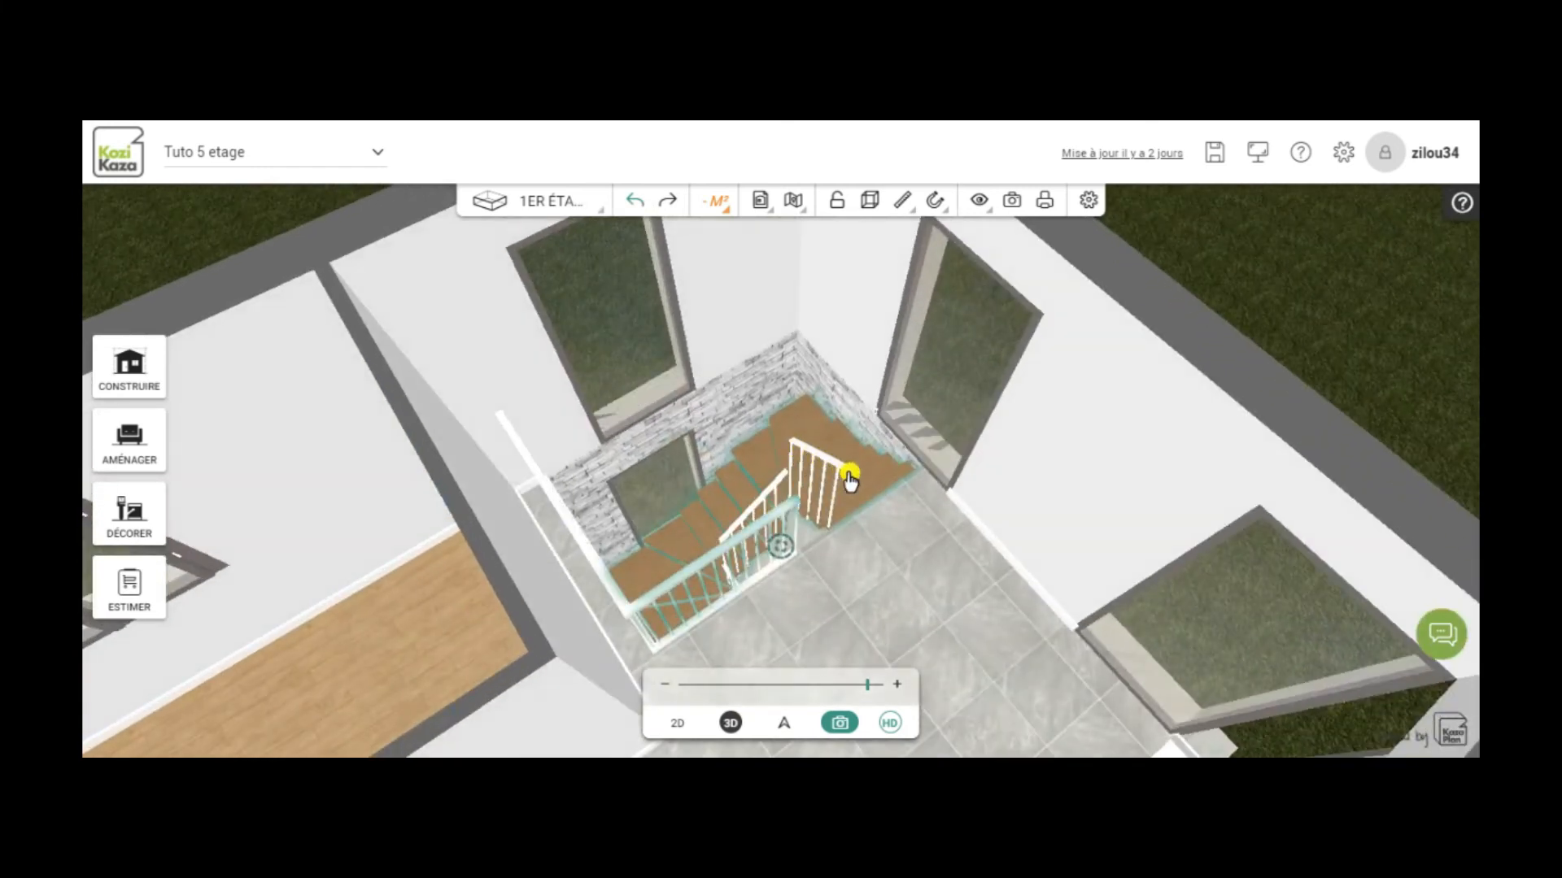
{"action": "left_click_drag", "start_coordinate": [896, 568], "coordinate": [637, 648]}
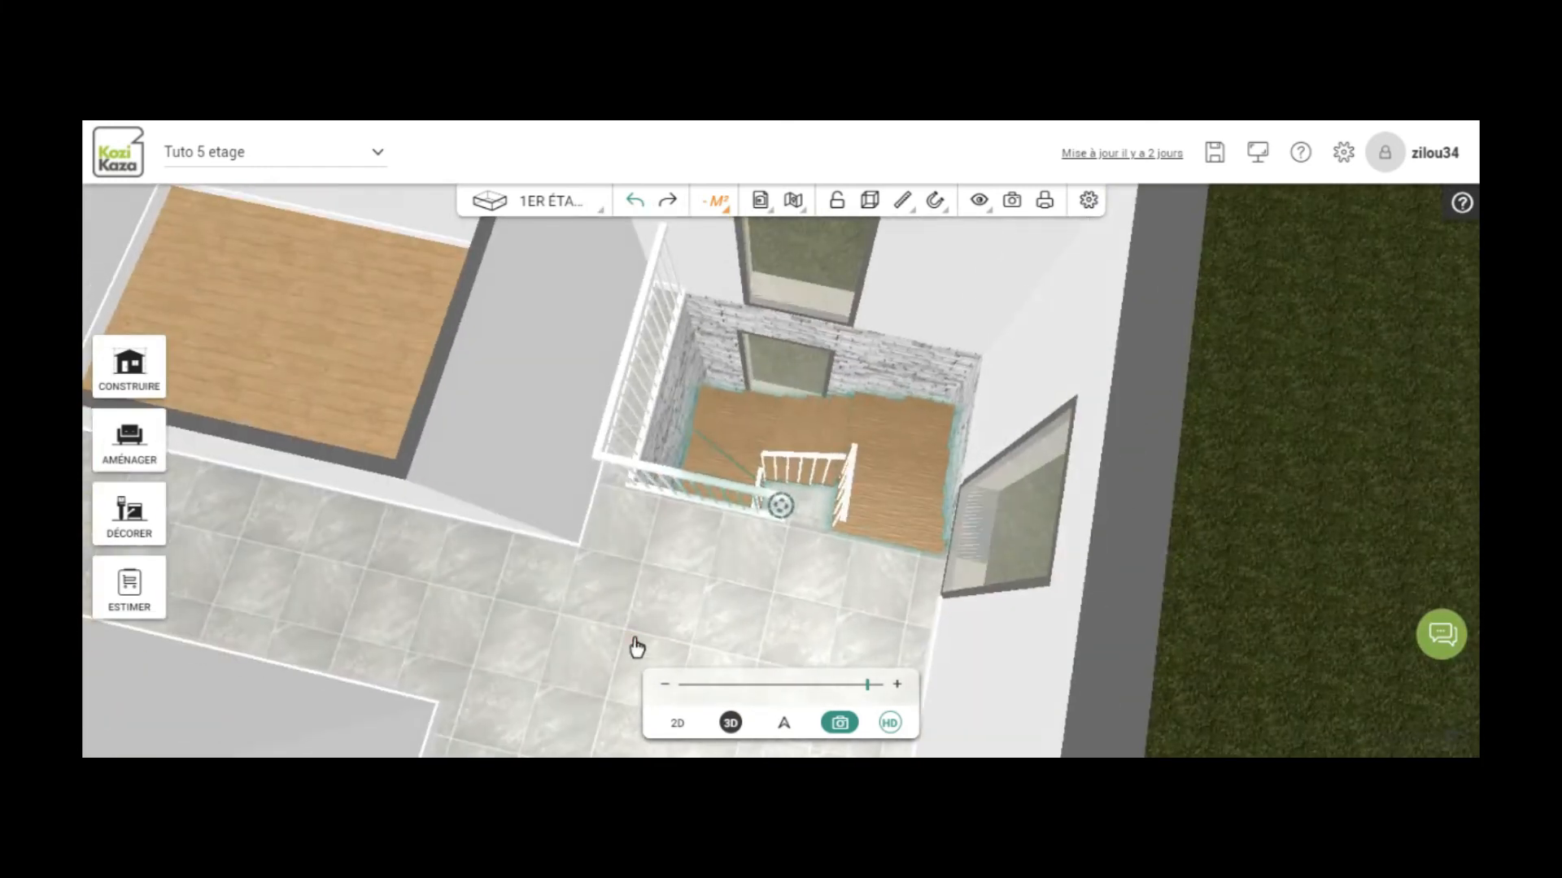
Step: In the 2D plan, move the split point of the trémie's front edge to give segments of about 152.3 and 93 cm
{"action": "left_click", "coordinate": [677, 723]}
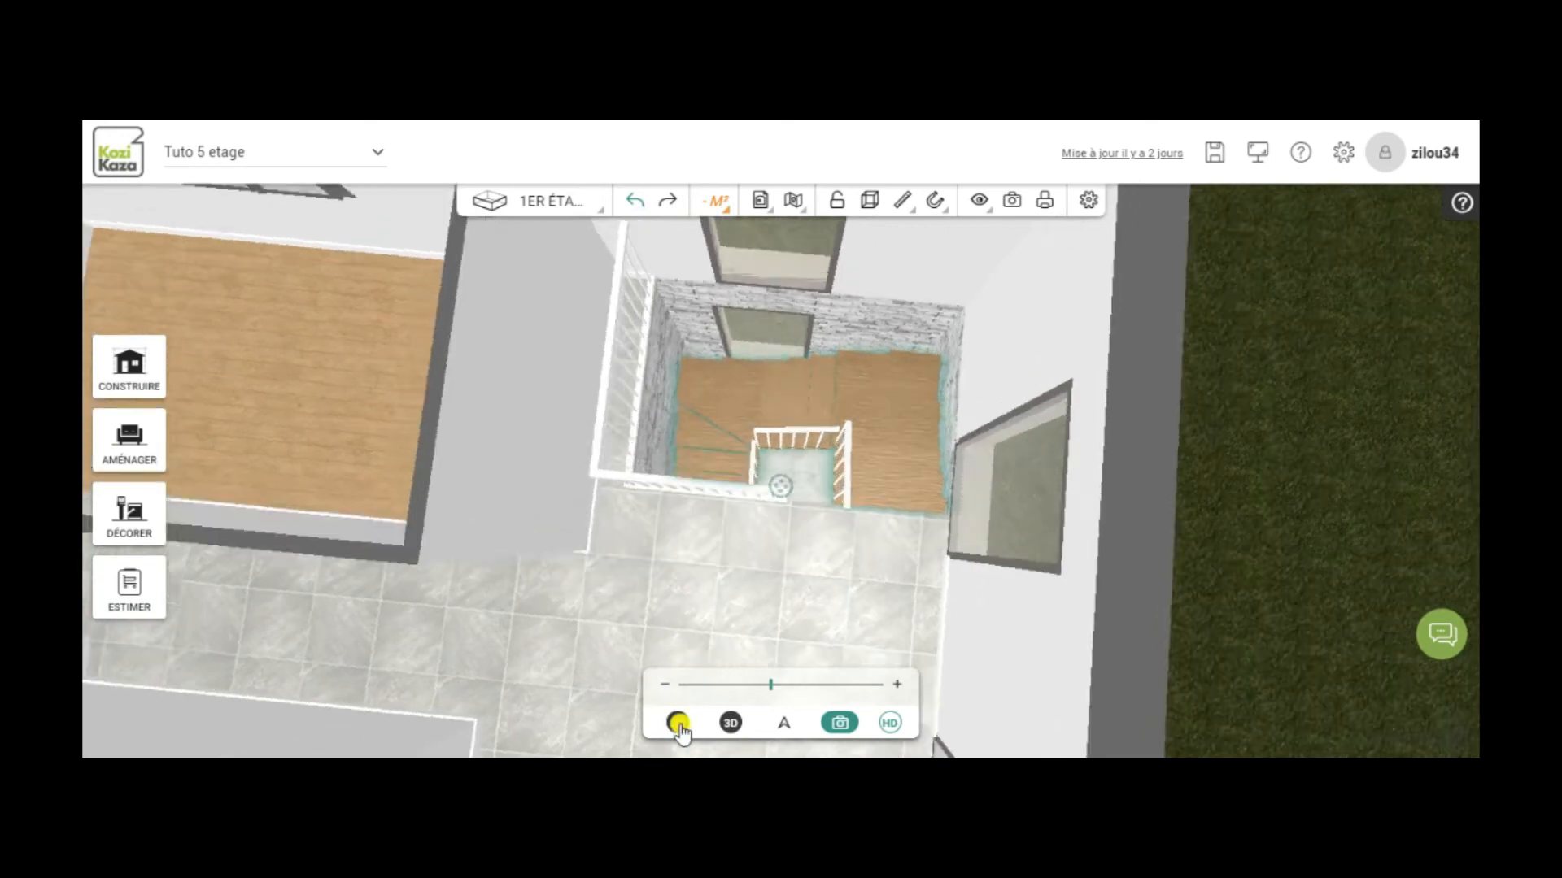
{"action": "left_click", "coordinate": [794, 491]}
{"action": "left_click", "coordinate": [795, 496]}
{"action": "left_click_drag", "start_coordinate": [794, 496], "coordinate": [850, 501]}
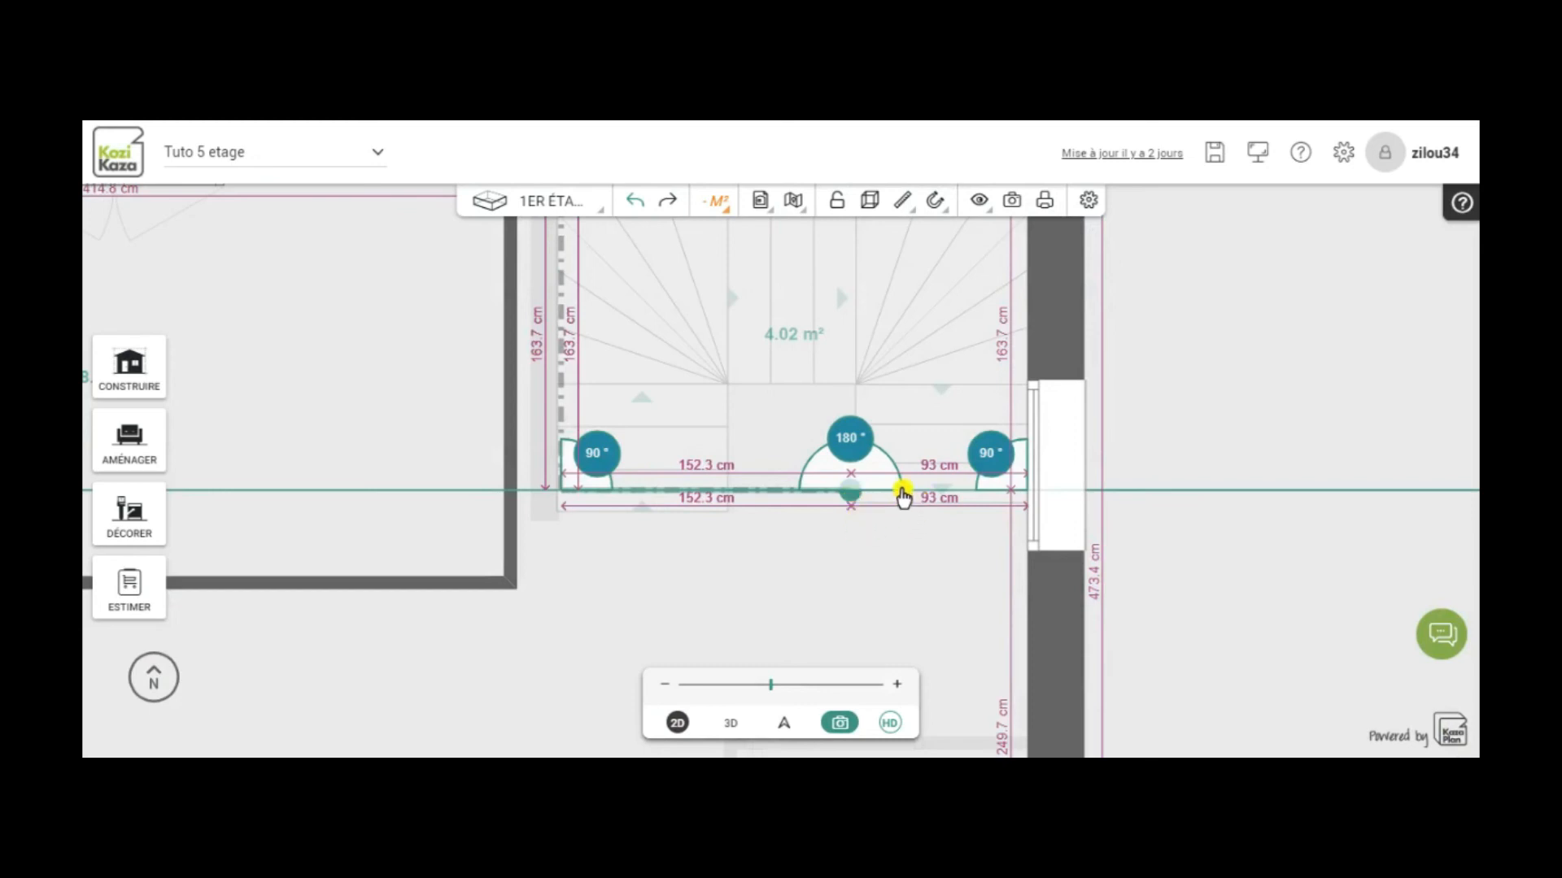
Step: Move both segments of the trémie's front edge outward to a depth of about 175 cm
{"action": "left_click", "coordinate": [658, 492]}
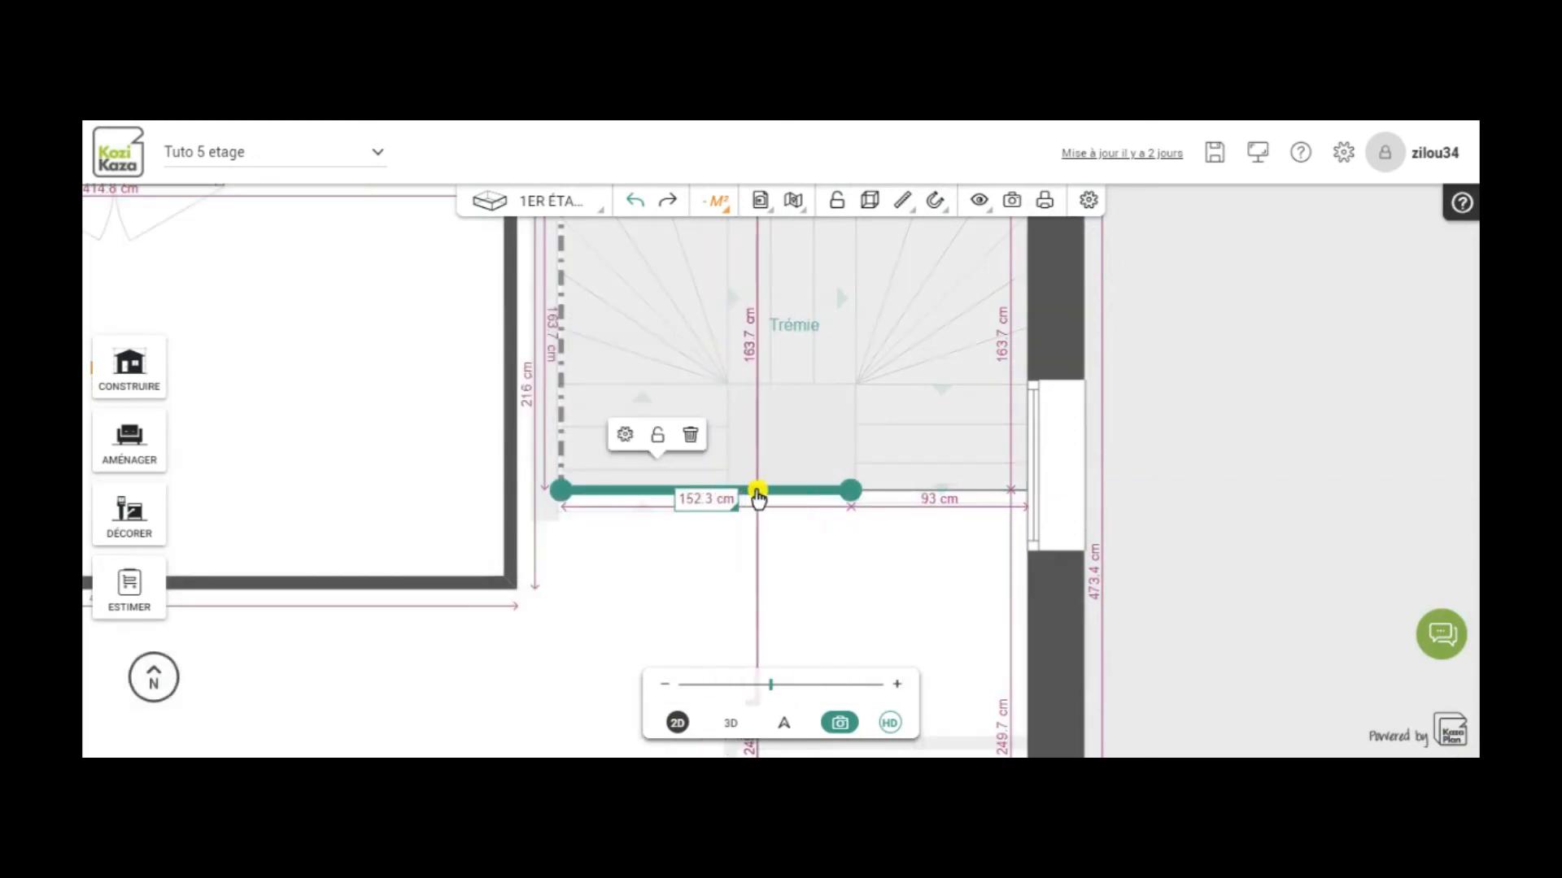
{"action": "left_click_drag", "start_coordinate": [758, 501], "coordinate": [761, 522]}
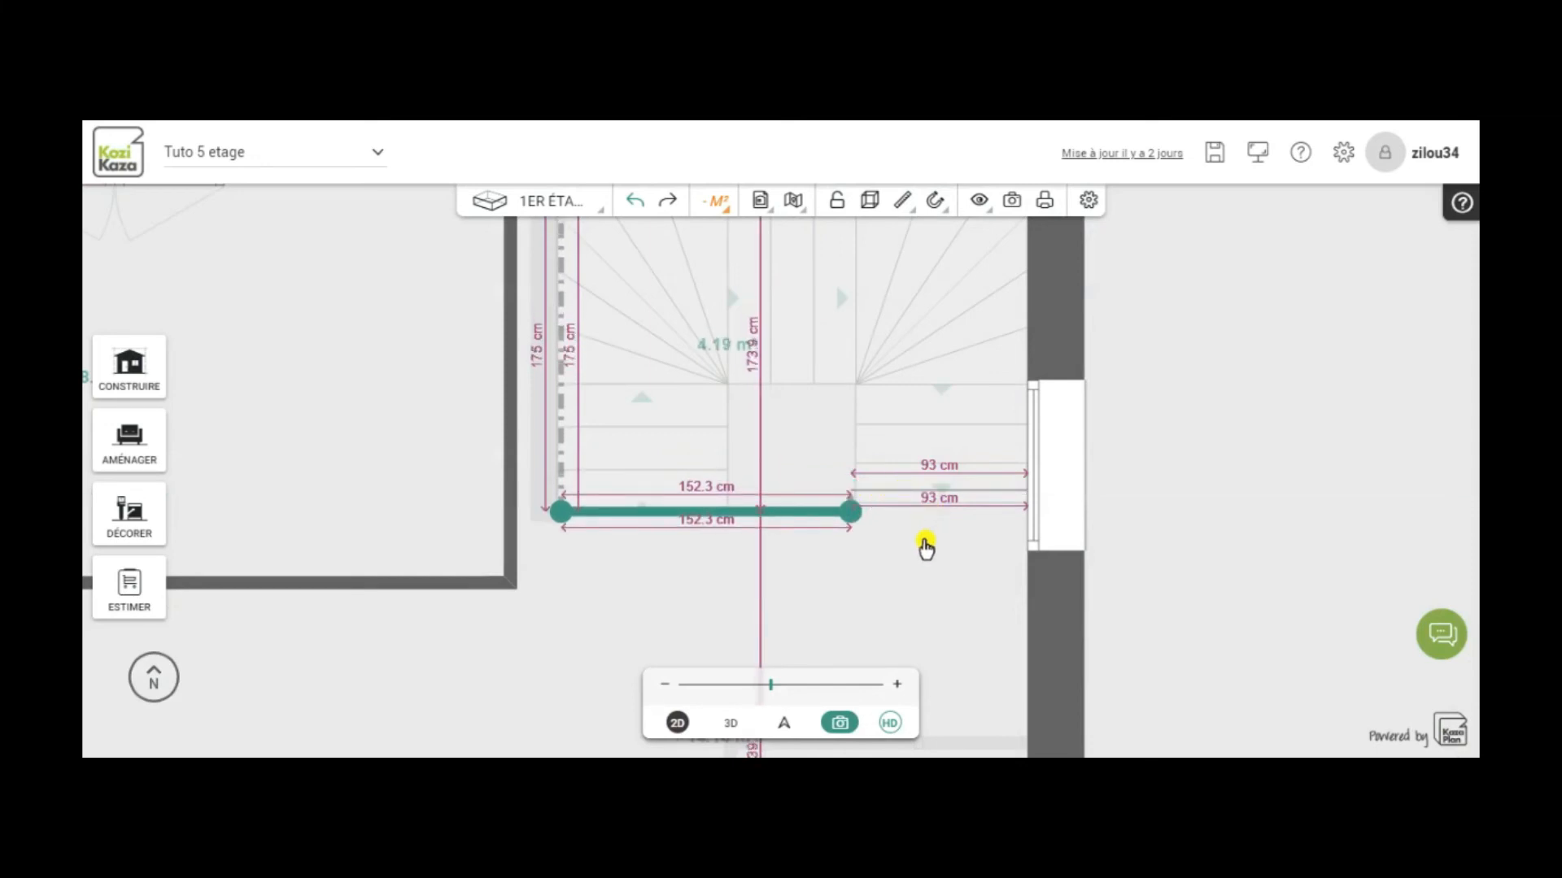
{"action": "left_click", "coordinate": [931, 493]}
{"action": "left_click_drag", "start_coordinate": [932, 506], "coordinate": [934, 518]}
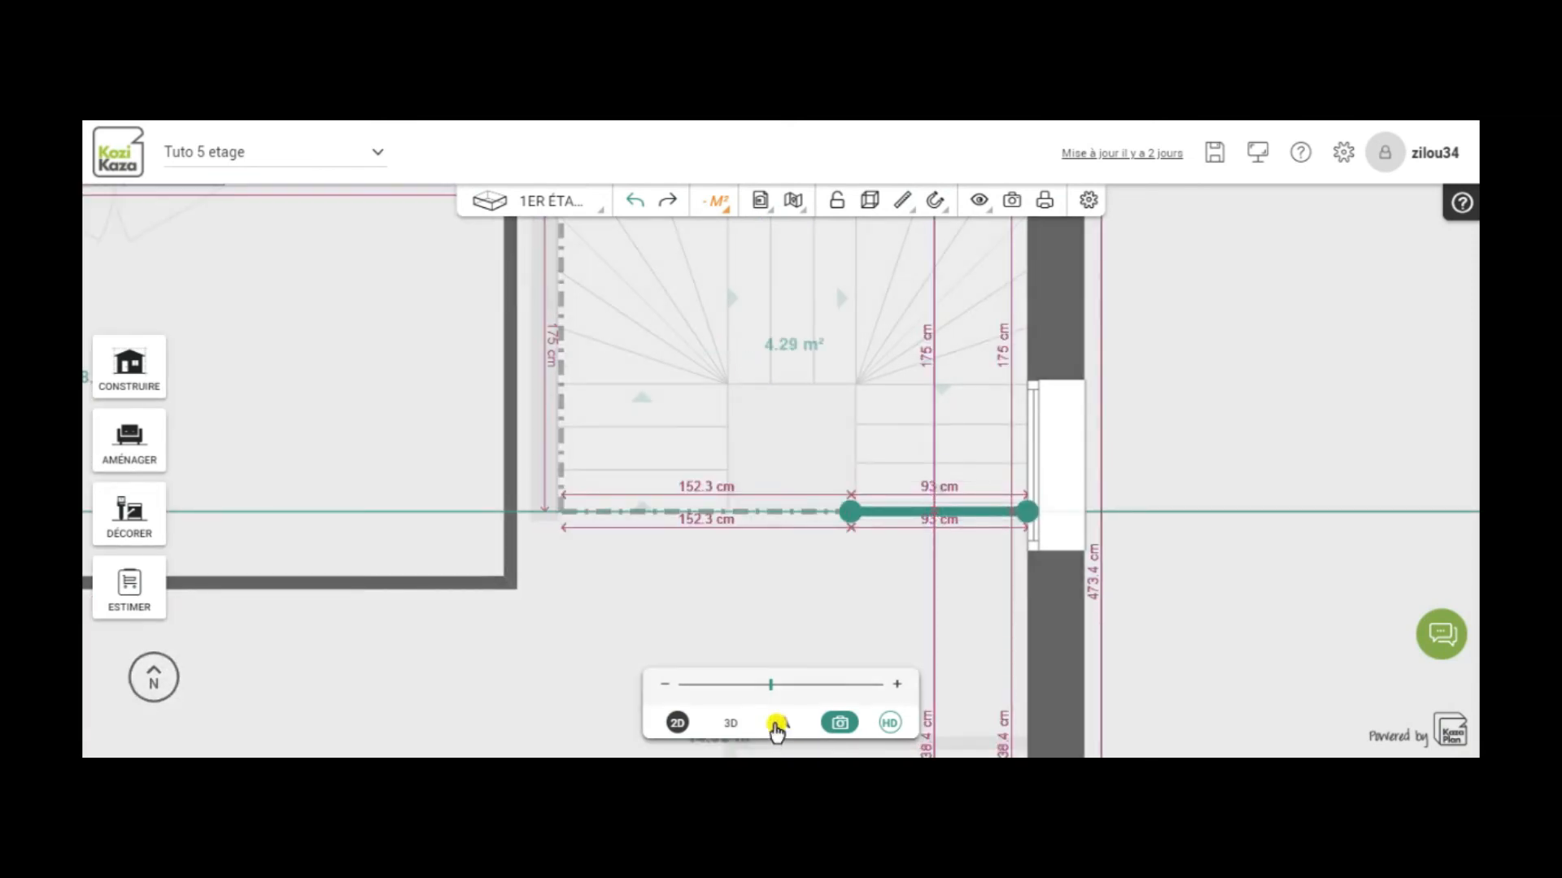
Step: View the adjusted trémie, its railings and the staircase from several angles in 3D
{"action": "left_click", "coordinate": [731, 725]}
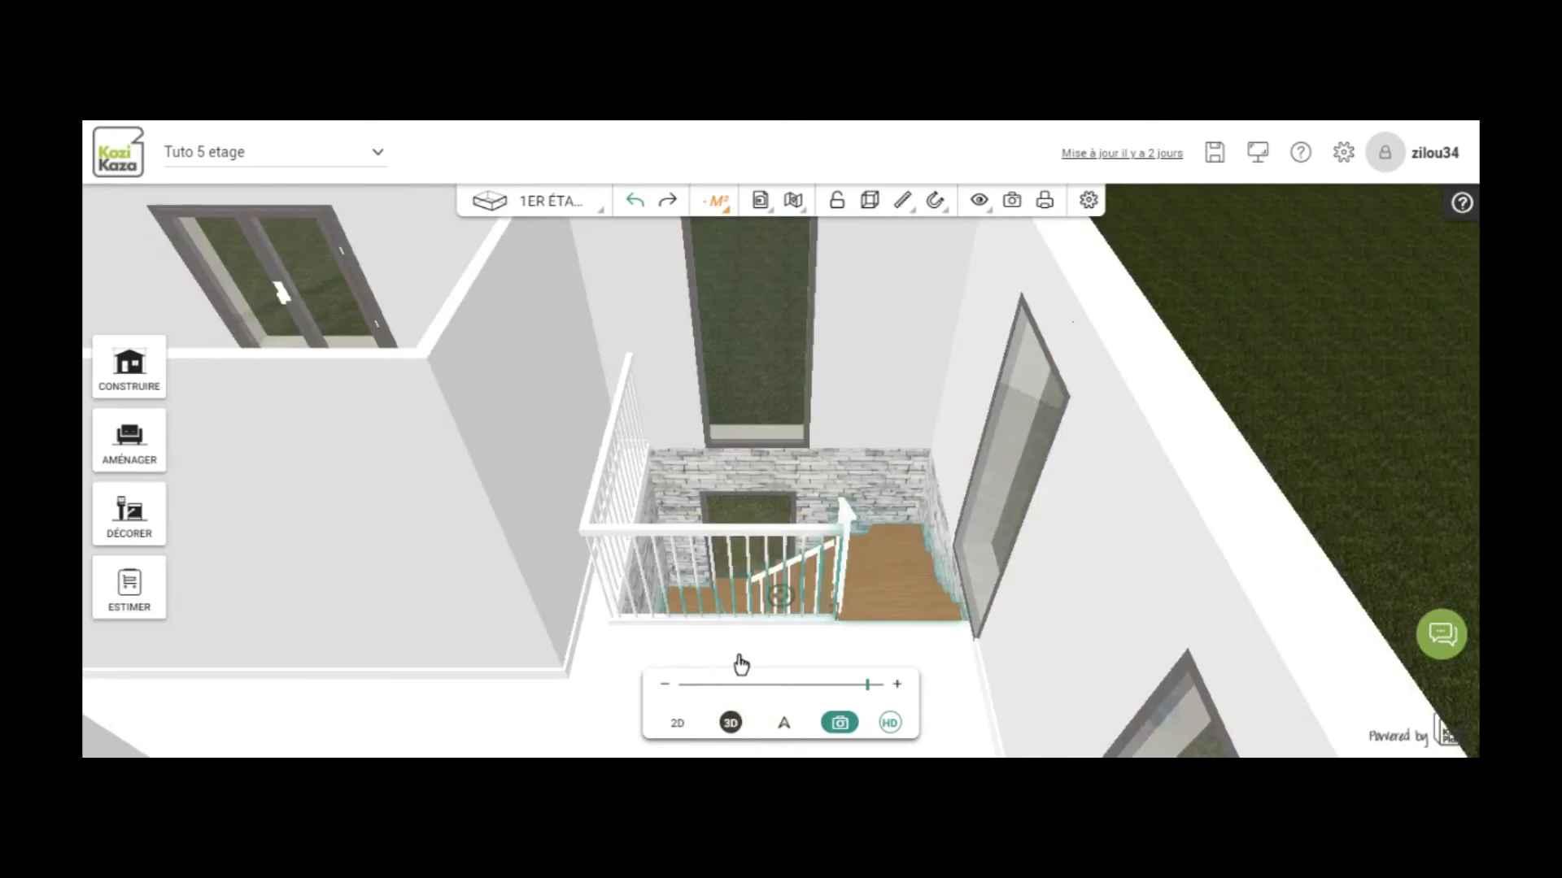
{"action": "left_click_drag", "start_coordinate": [741, 665], "coordinate": [1042, 659]}
{"action": "left_click_drag", "start_coordinate": [964, 574], "coordinate": [767, 691]}
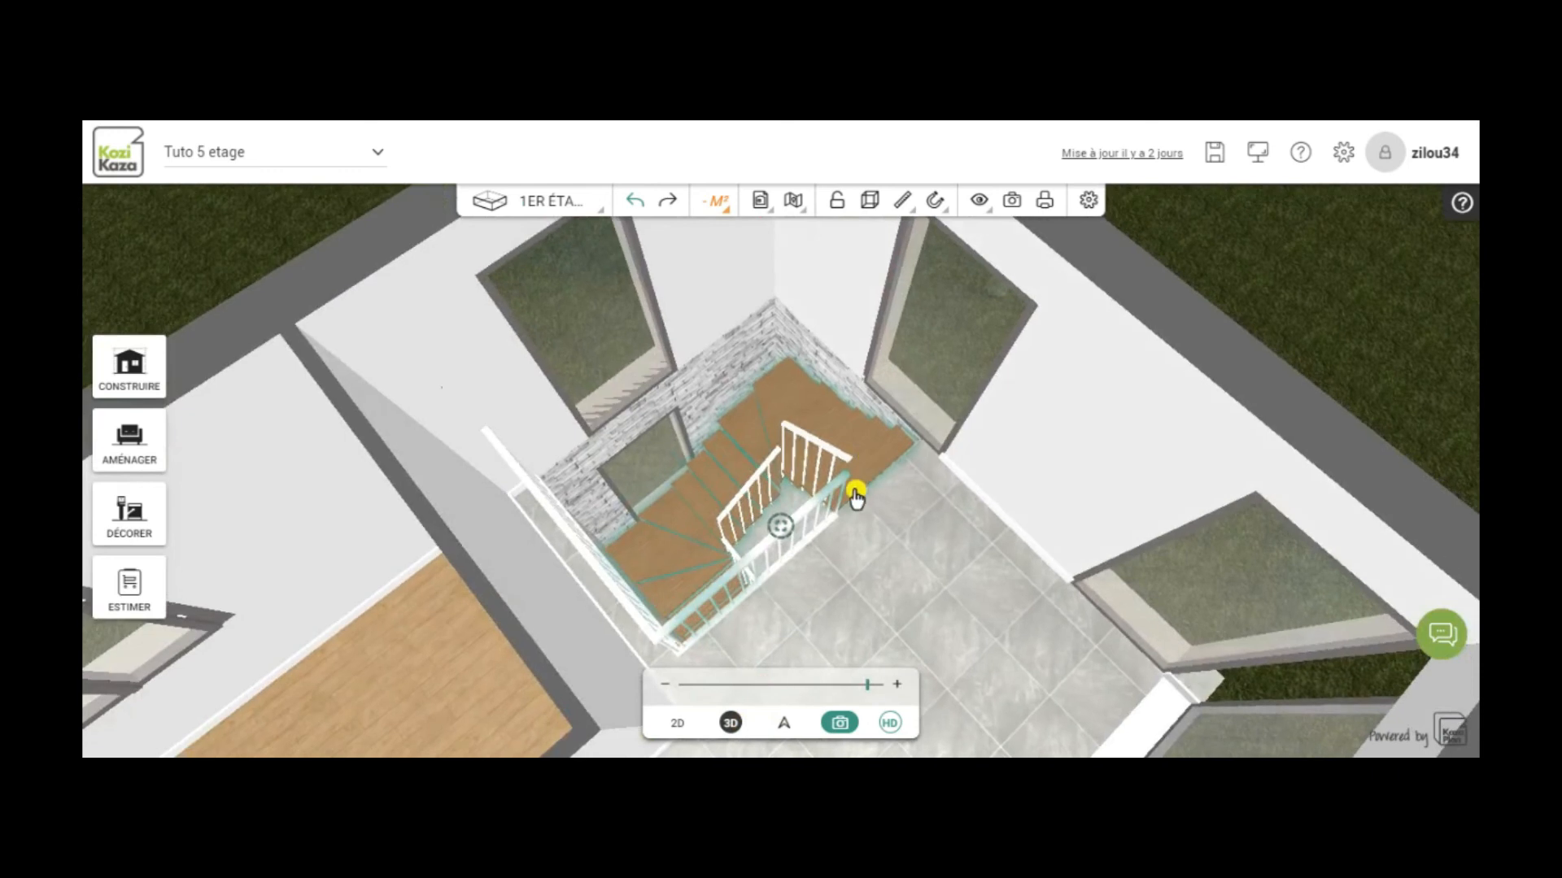
{"action": "left_click_drag", "start_coordinate": [884, 602], "coordinate": [651, 627]}
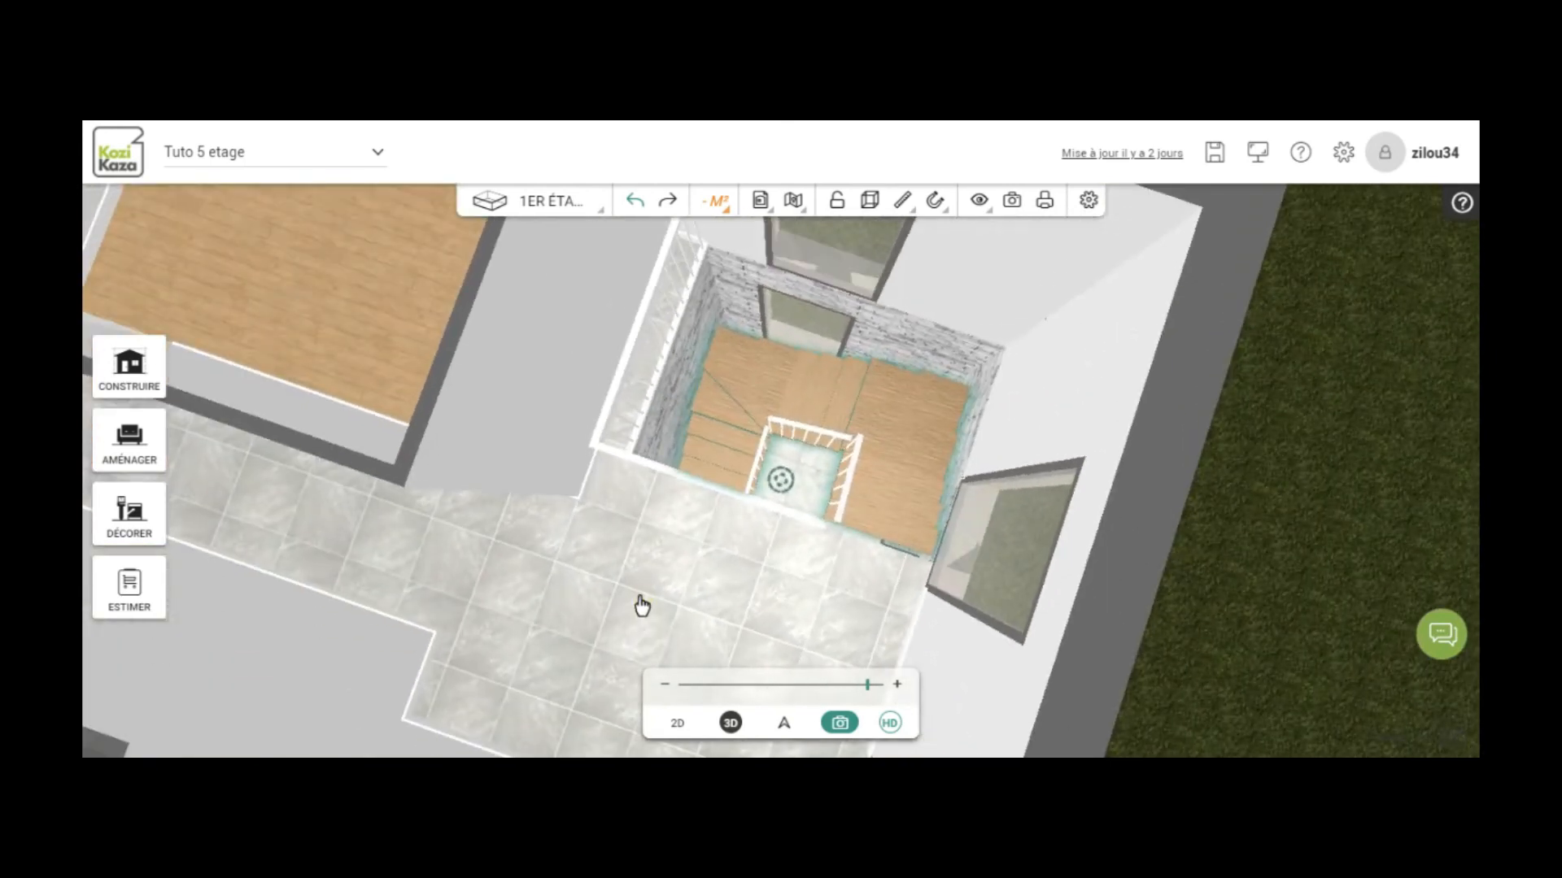
{"action": "left_click_drag", "start_coordinate": [695, 613], "coordinate": [835, 575]}
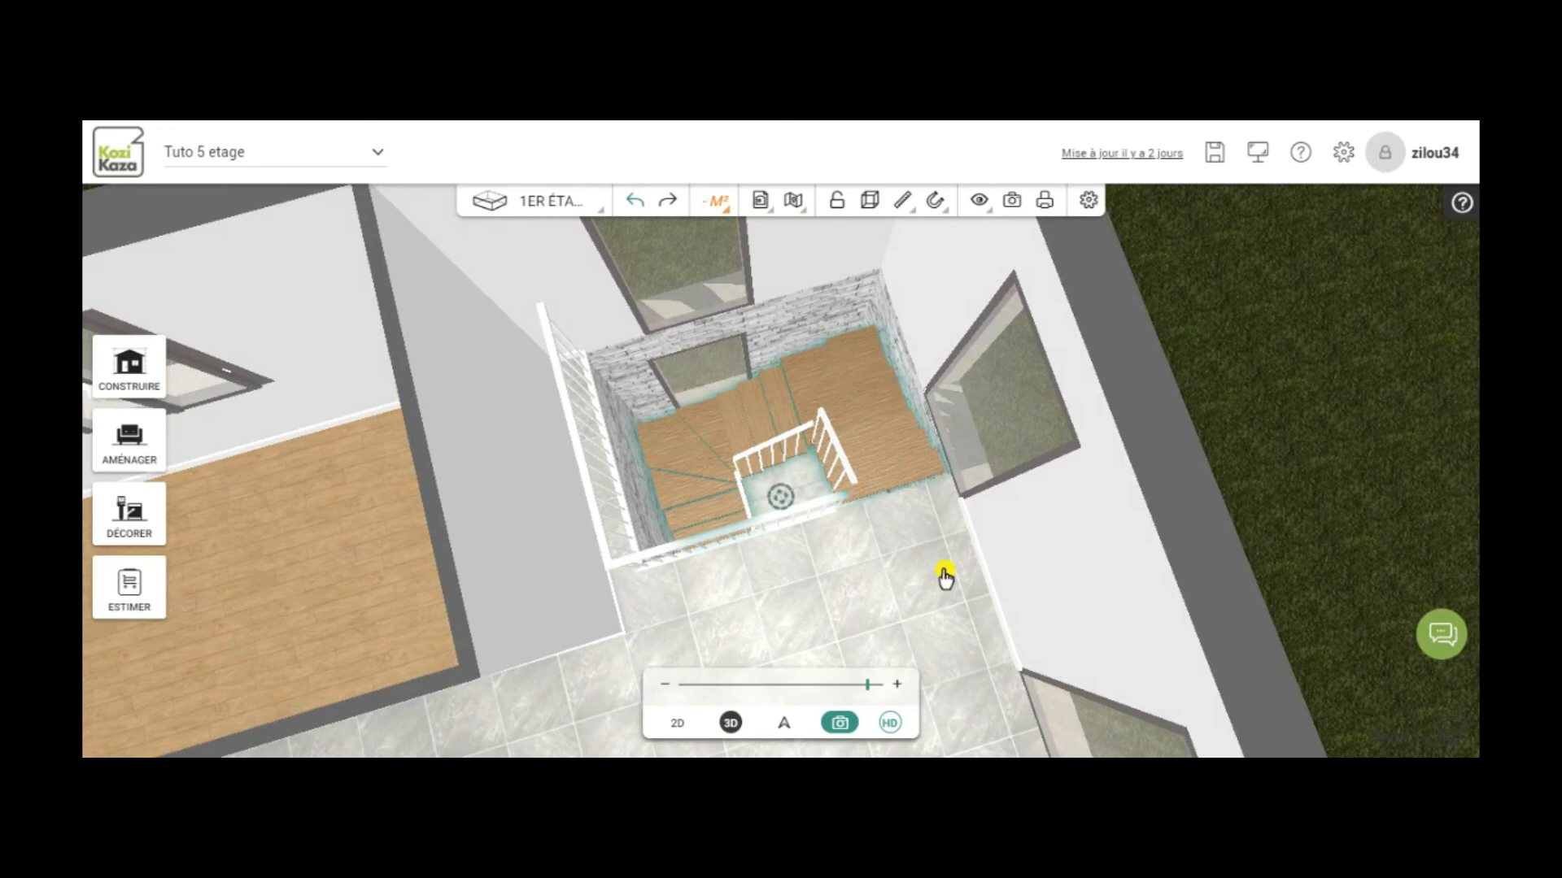
{"action": "left_click_drag", "start_coordinate": [944, 581], "coordinate": [519, 433]}
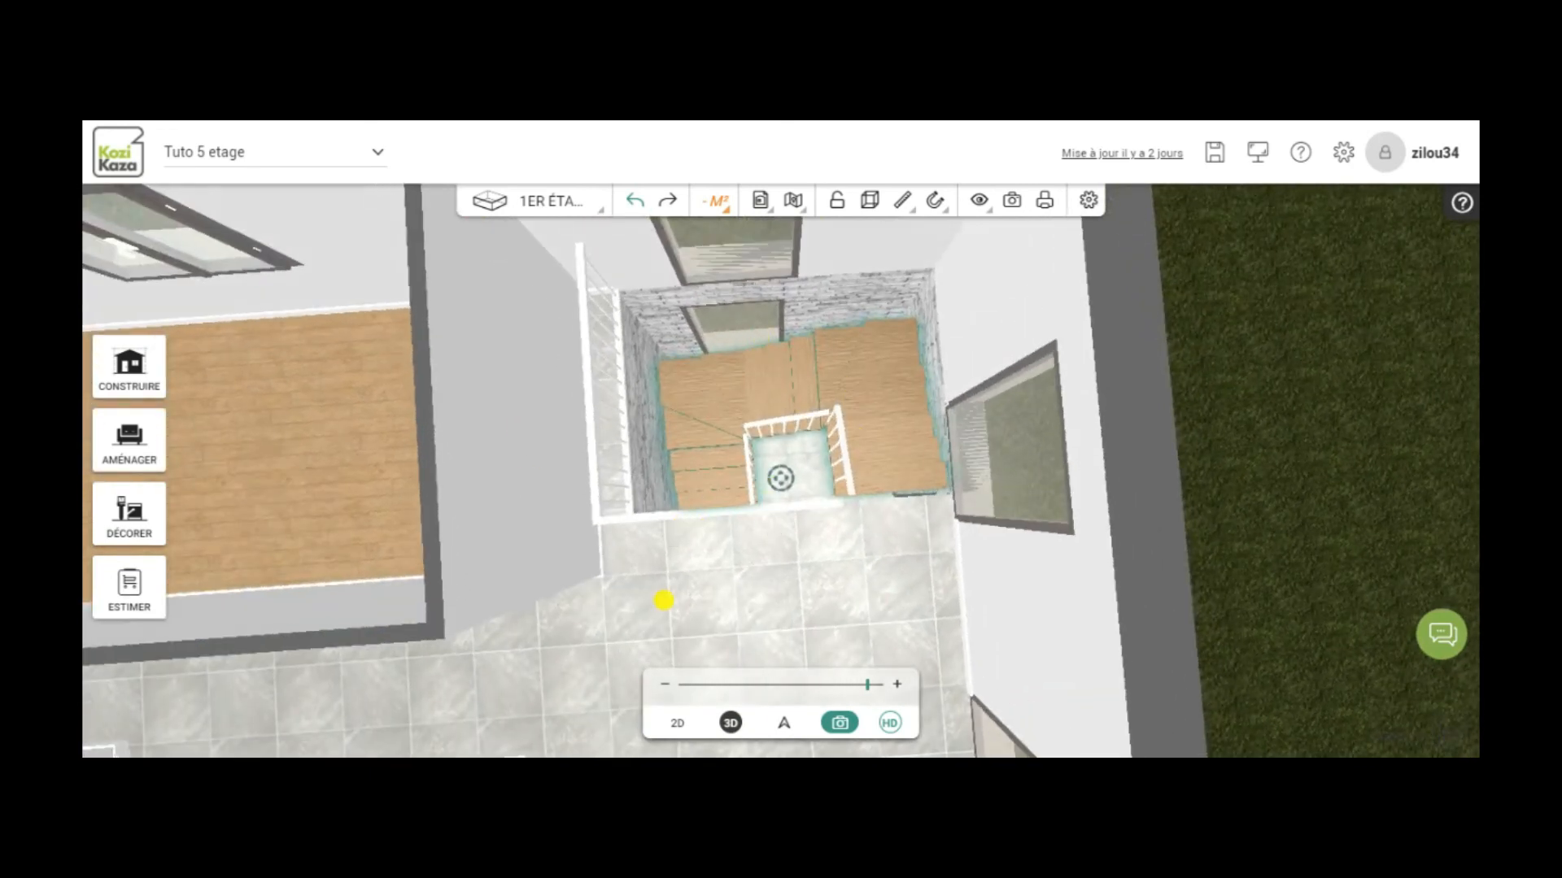
Step: Turn off the Rambarde on the trémie's left edge in the 2D plan
{"action": "left_click", "coordinate": [677, 724]}
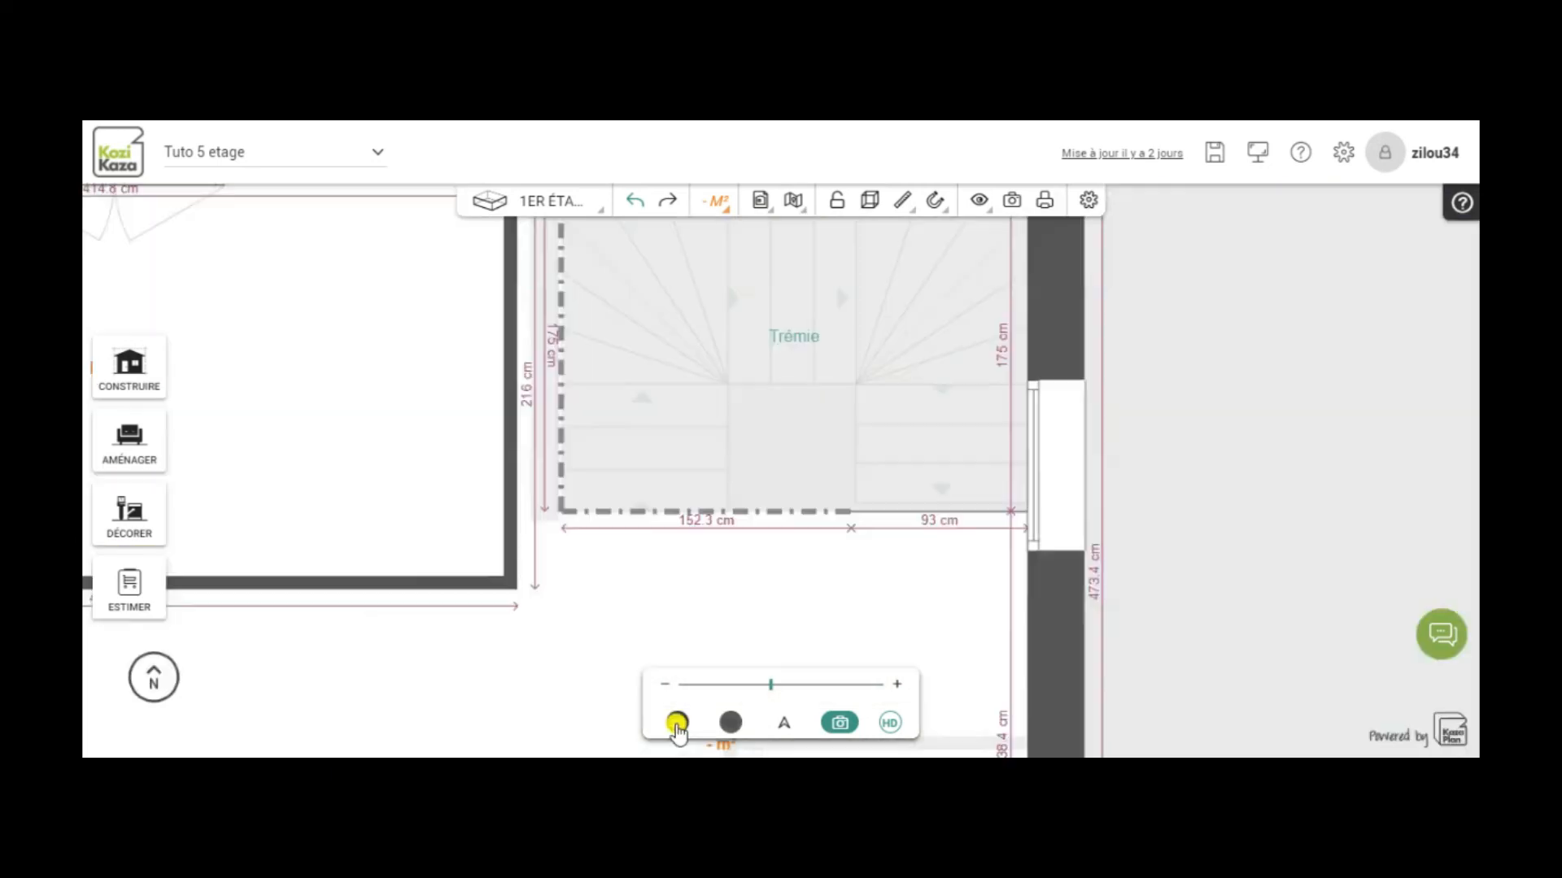
{"action": "left_click", "coordinate": [559, 410]}
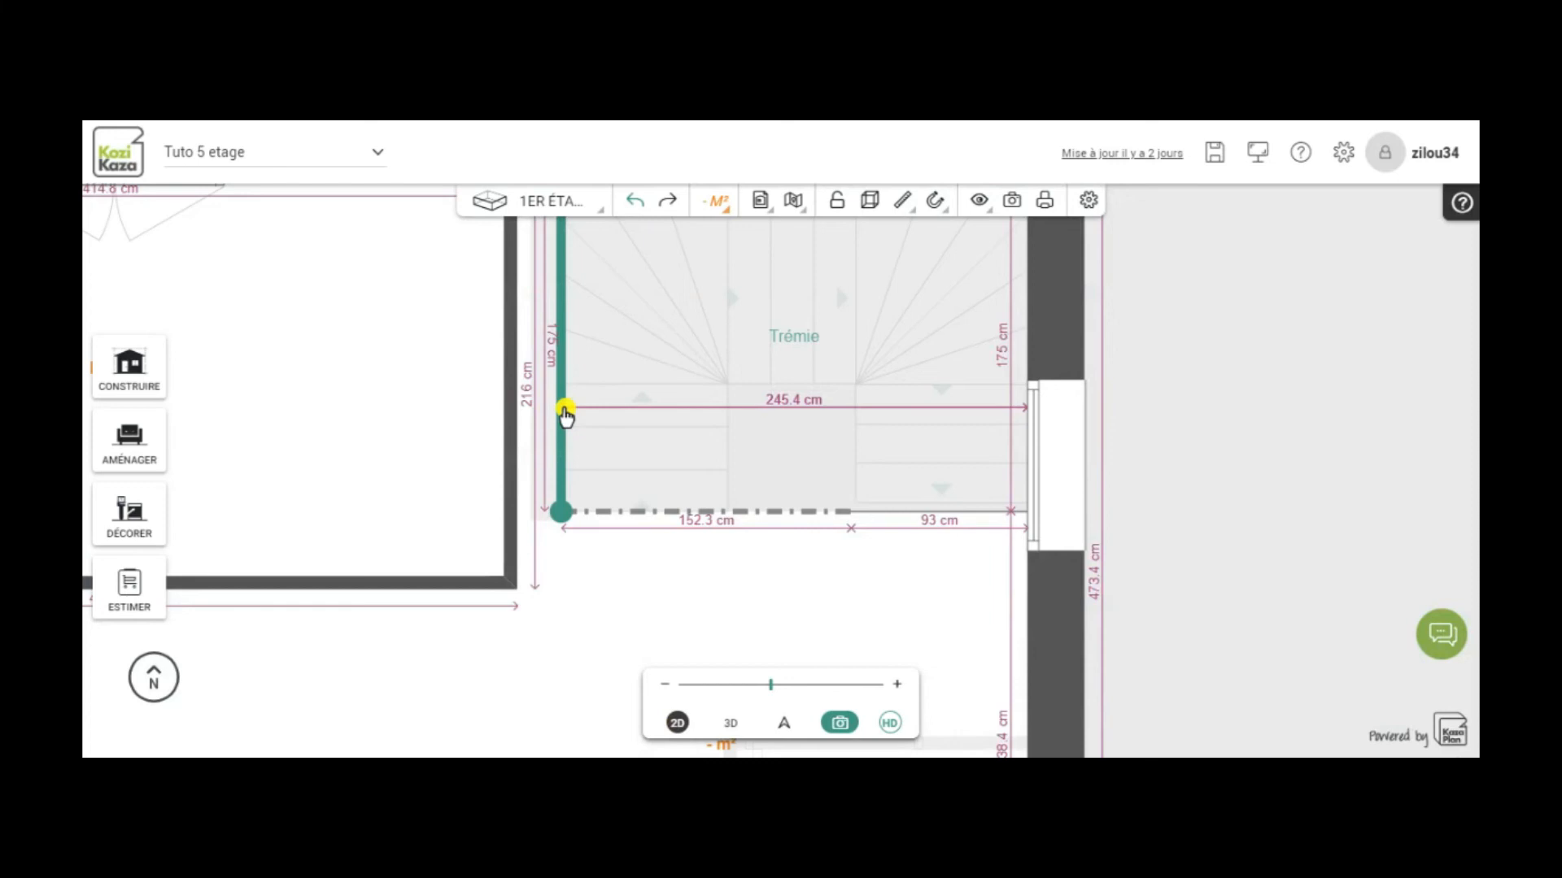
{"action": "left_click", "coordinate": [565, 413]}
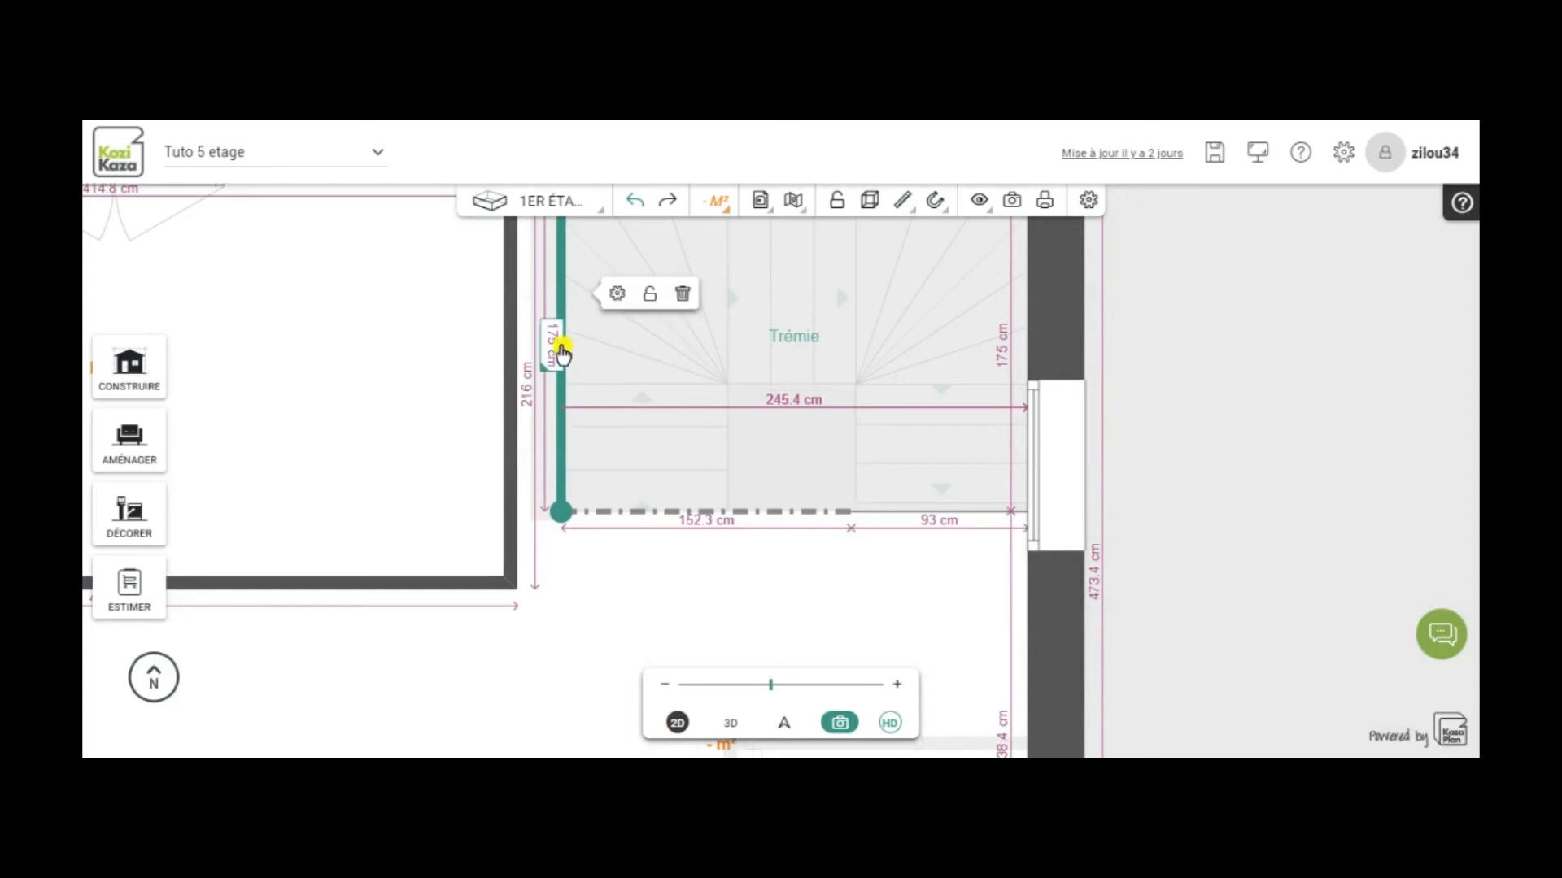
{"action": "left_click", "coordinate": [617, 294]}
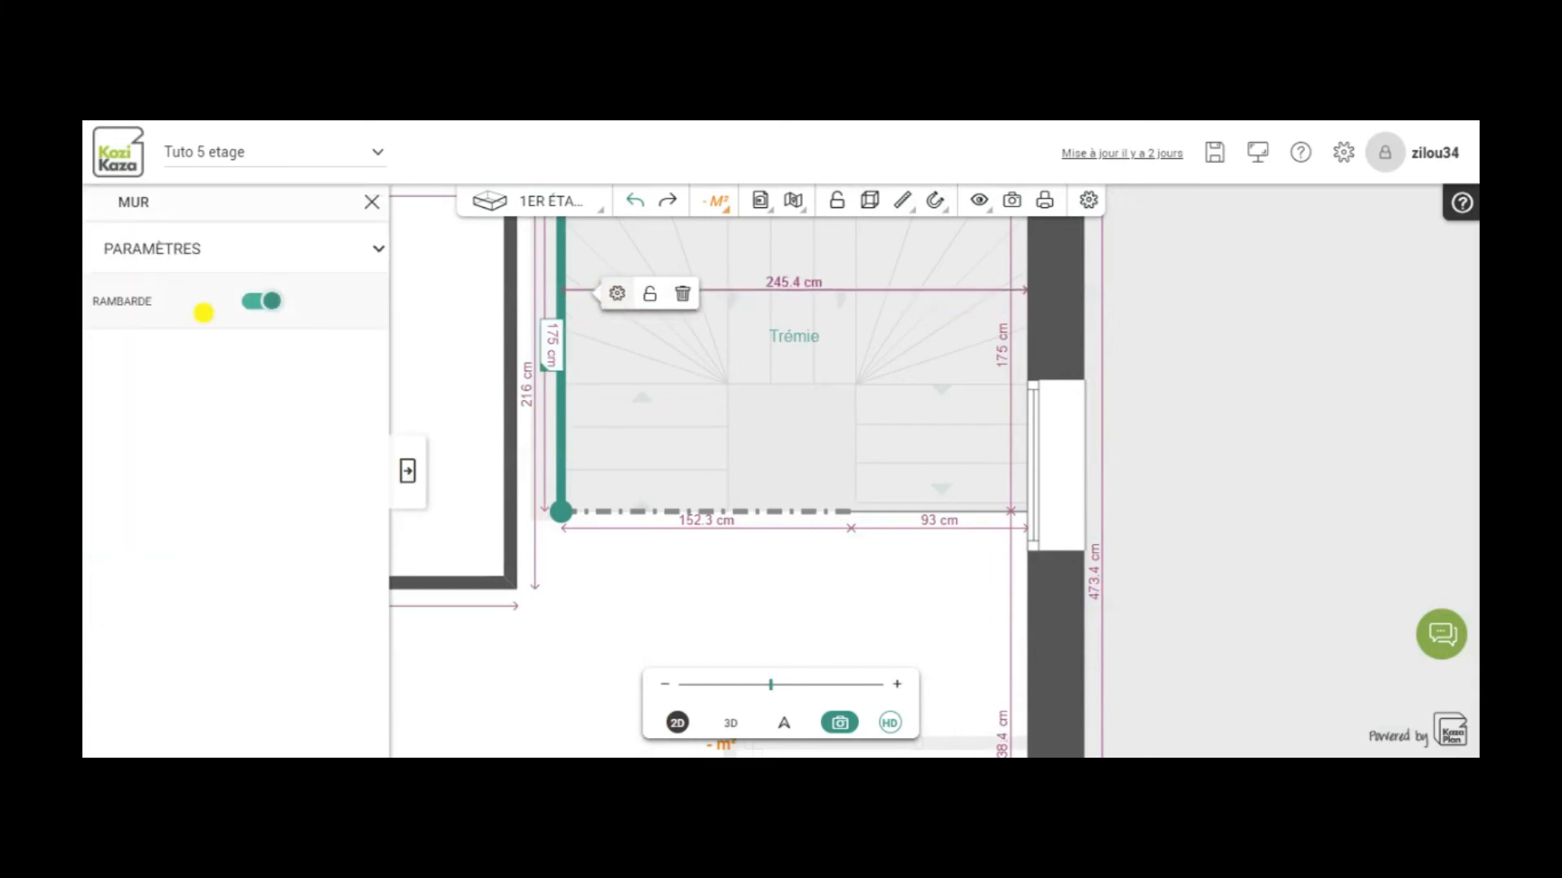
{"action": "left_click", "coordinate": [251, 301]}
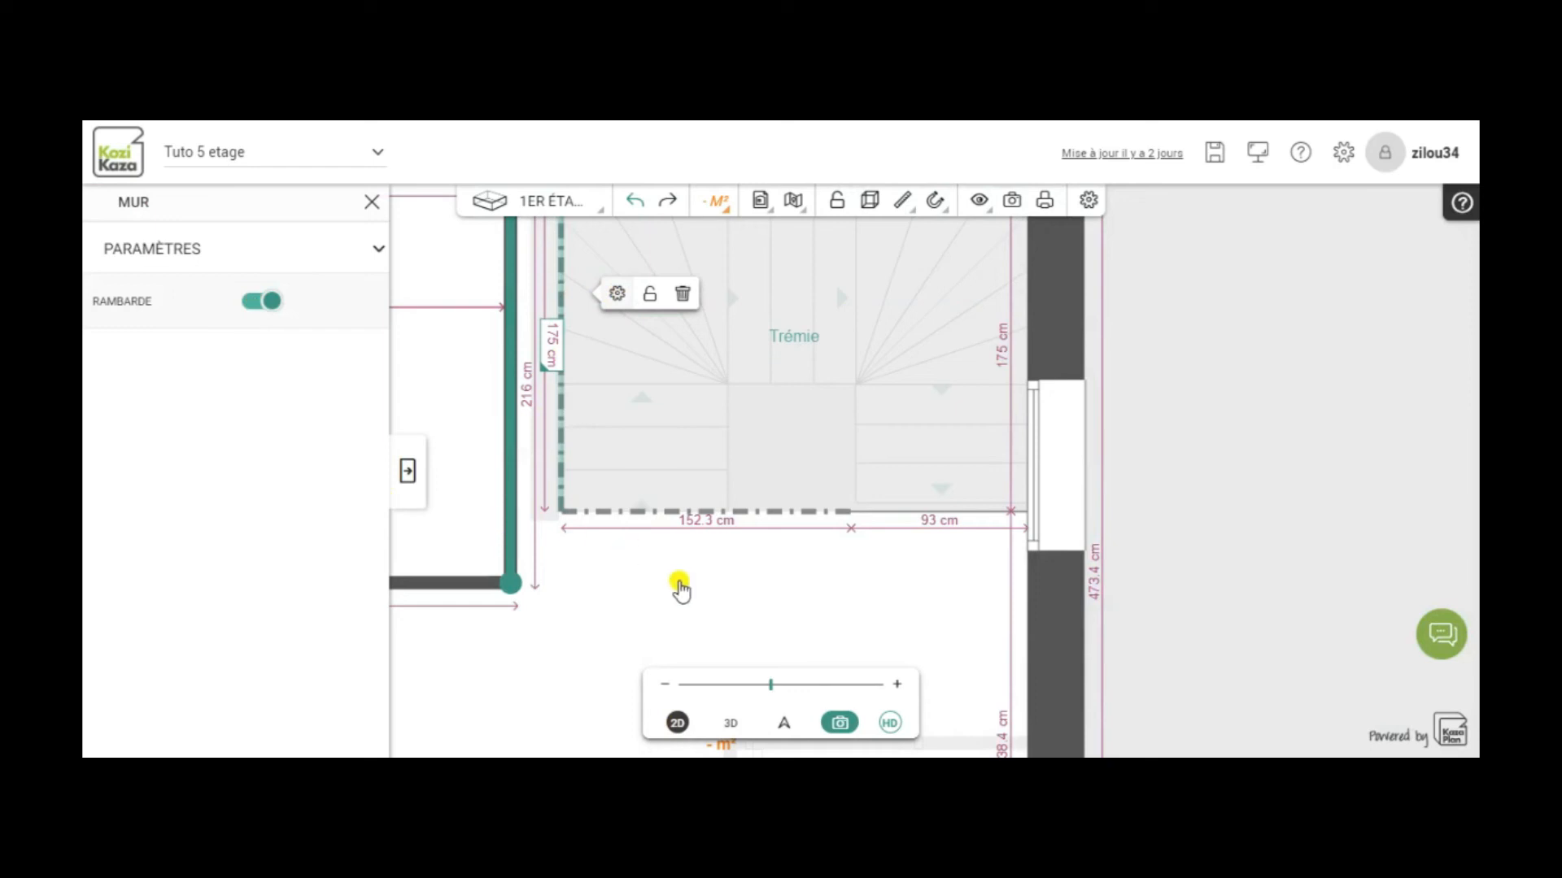
{"action": "left_click", "coordinate": [1220, 526]}
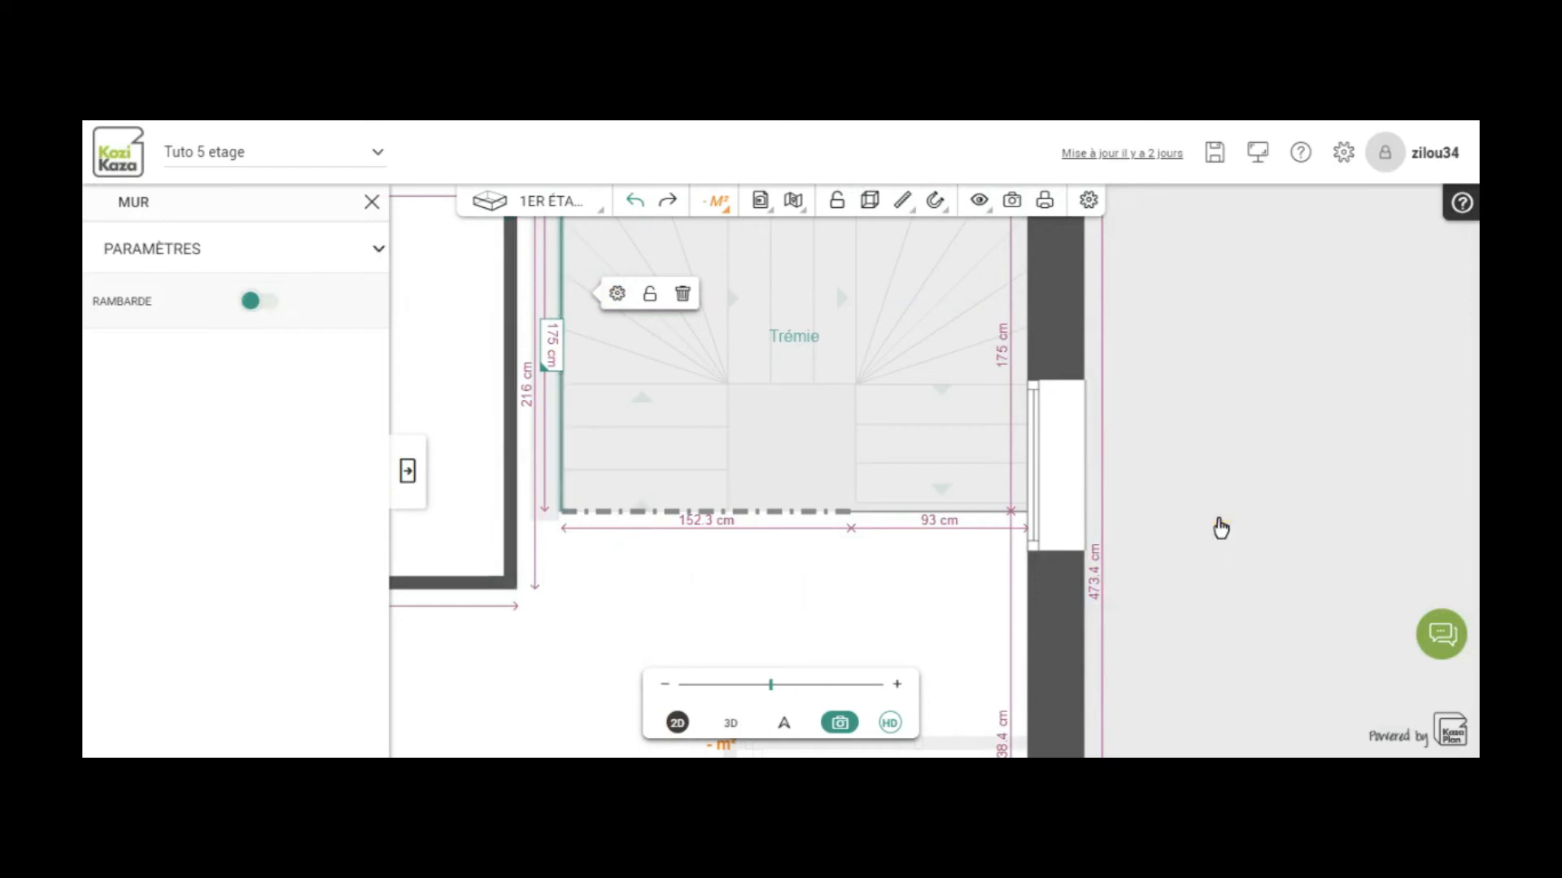
Step: In the 2D plan, move the interior wall beside the trémie so that it sits against the trémie's left edge
{"action": "left_click", "coordinate": [563, 355]}
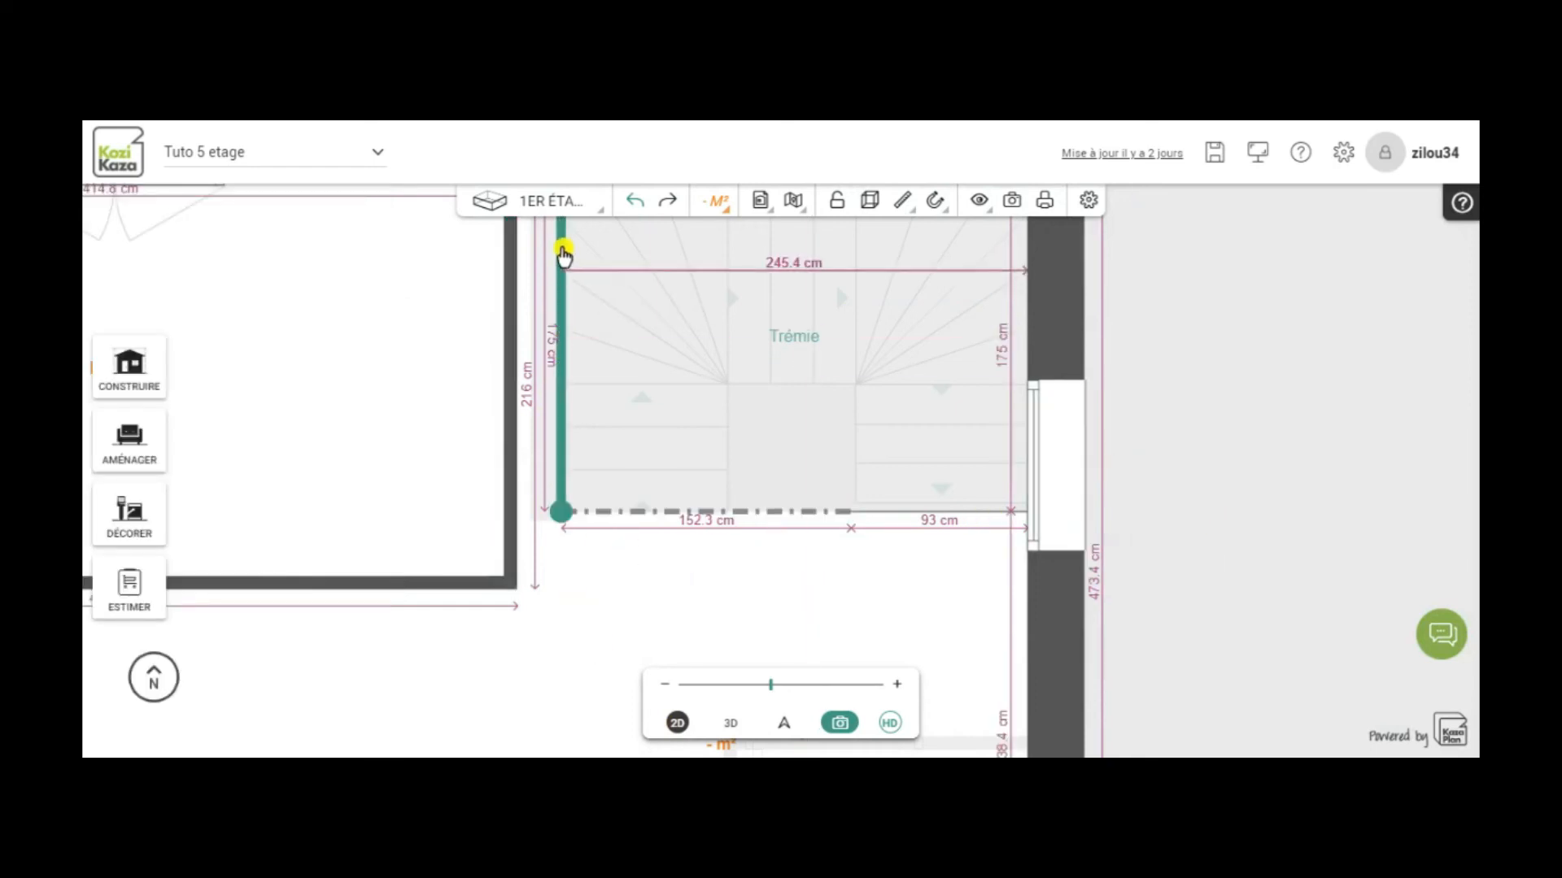
{"action": "left_click", "coordinate": [510, 431]}
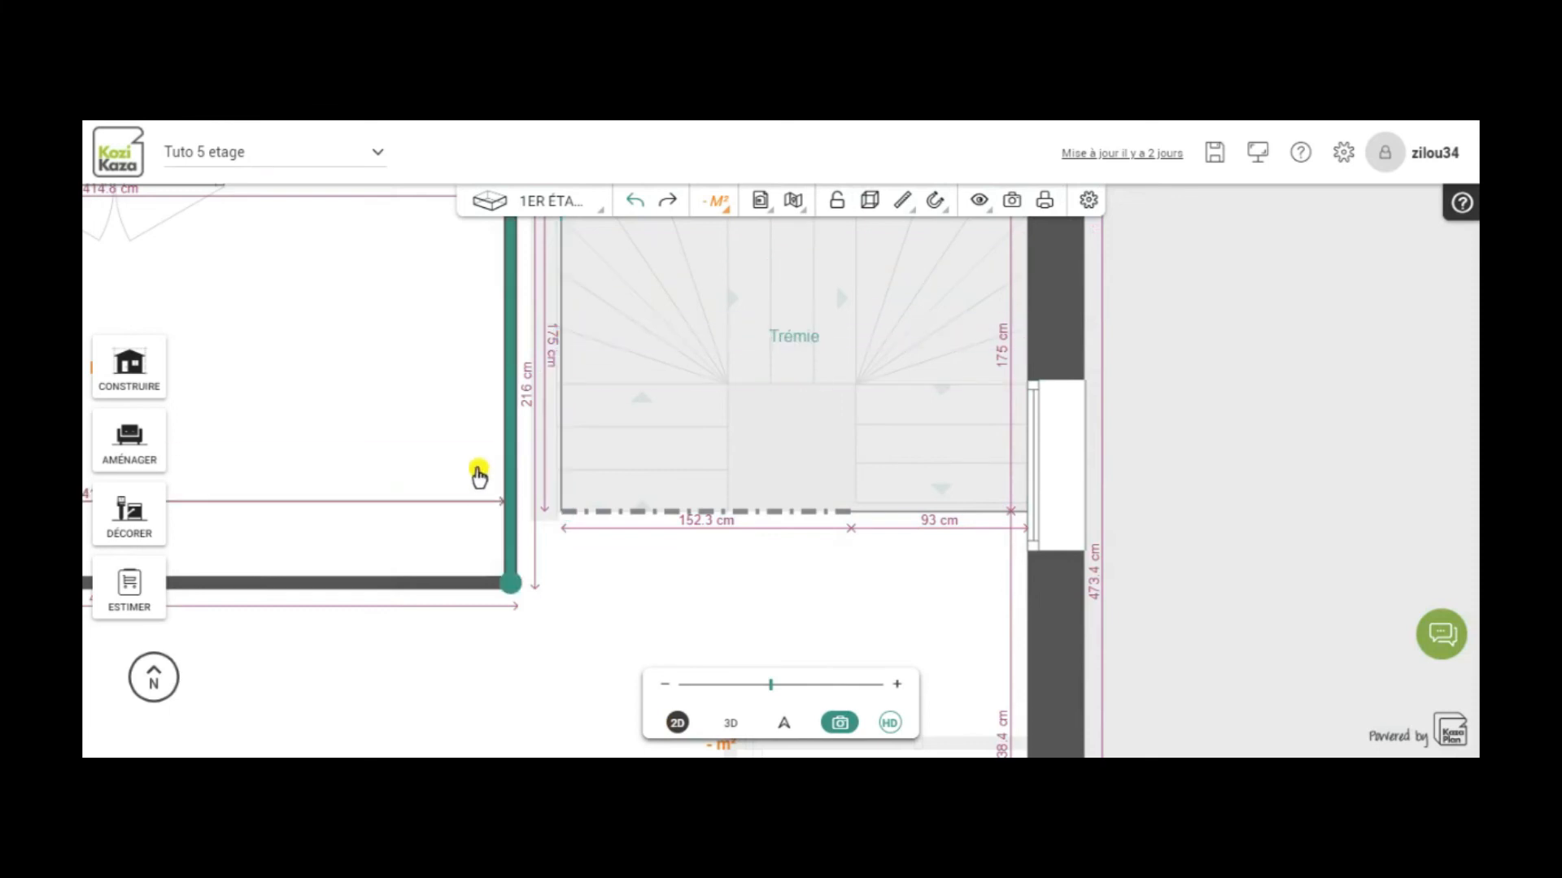
{"action": "left_click_drag", "start_coordinate": [514, 419], "coordinate": [560, 435]}
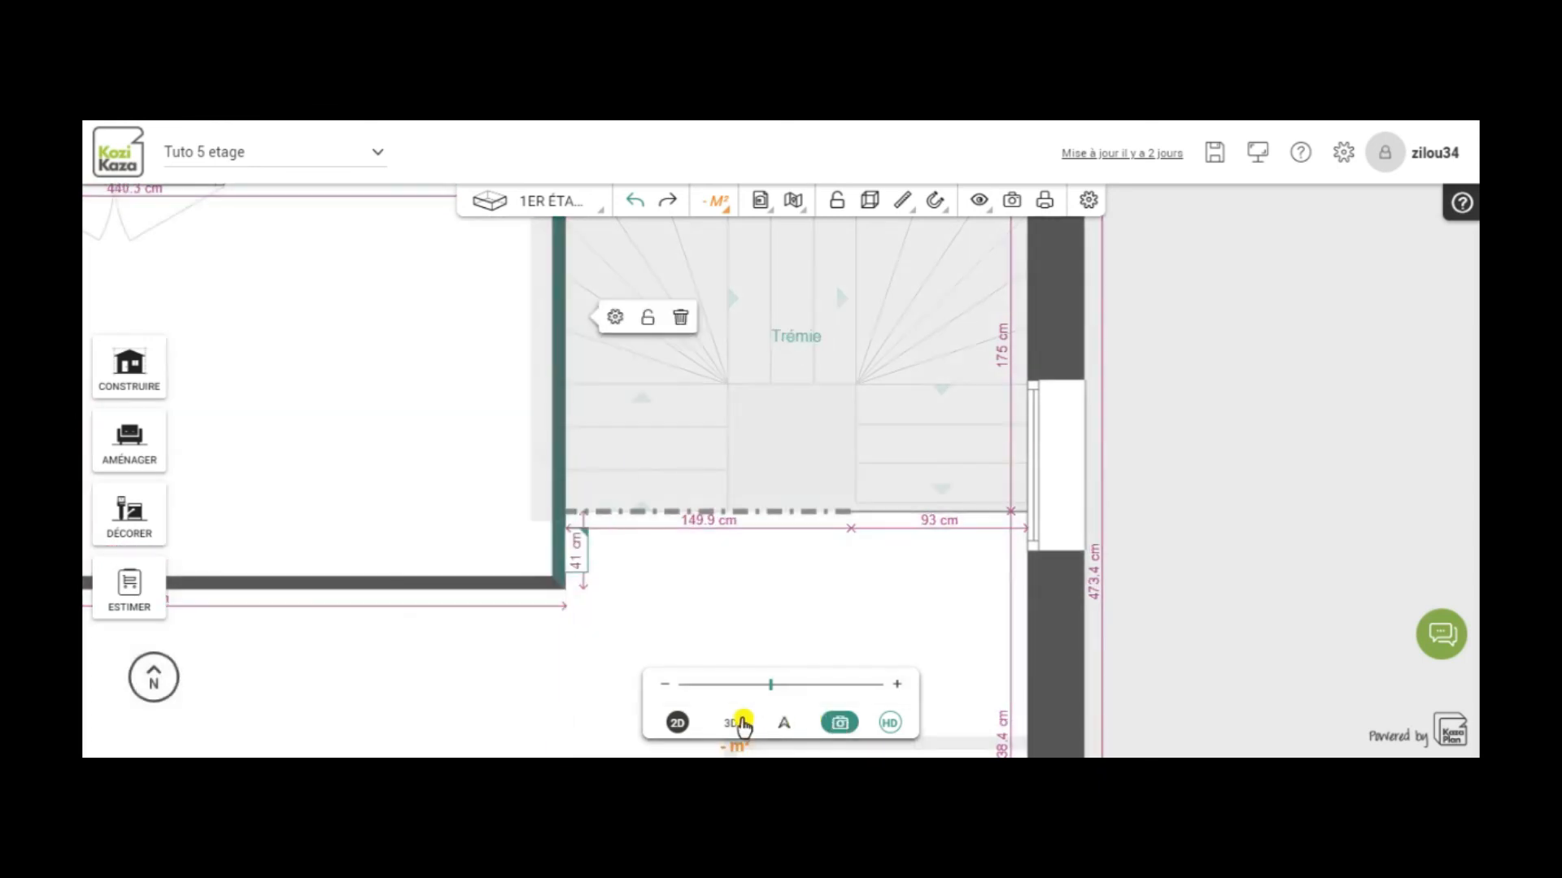
Step: View the moved wall, the trémie railing and the staircase on the first floor from several angles in 3D
{"action": "left_click", "coordinate": [738, 722]}
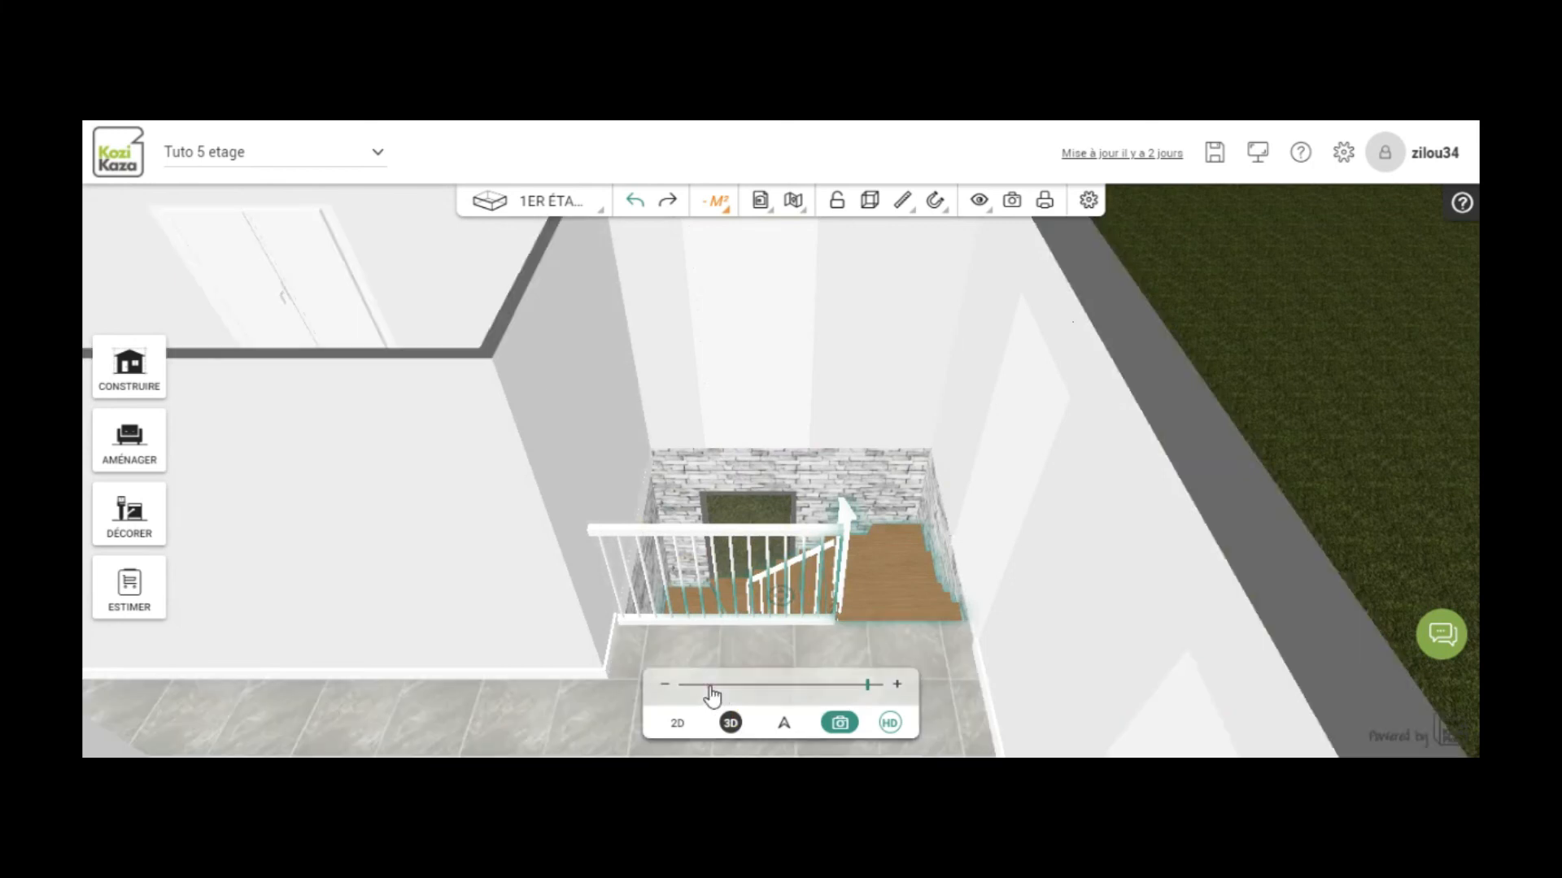
{"action": "left_click_drag", "start_coordinate": [577, 679], "coordinate": [226, 756]}
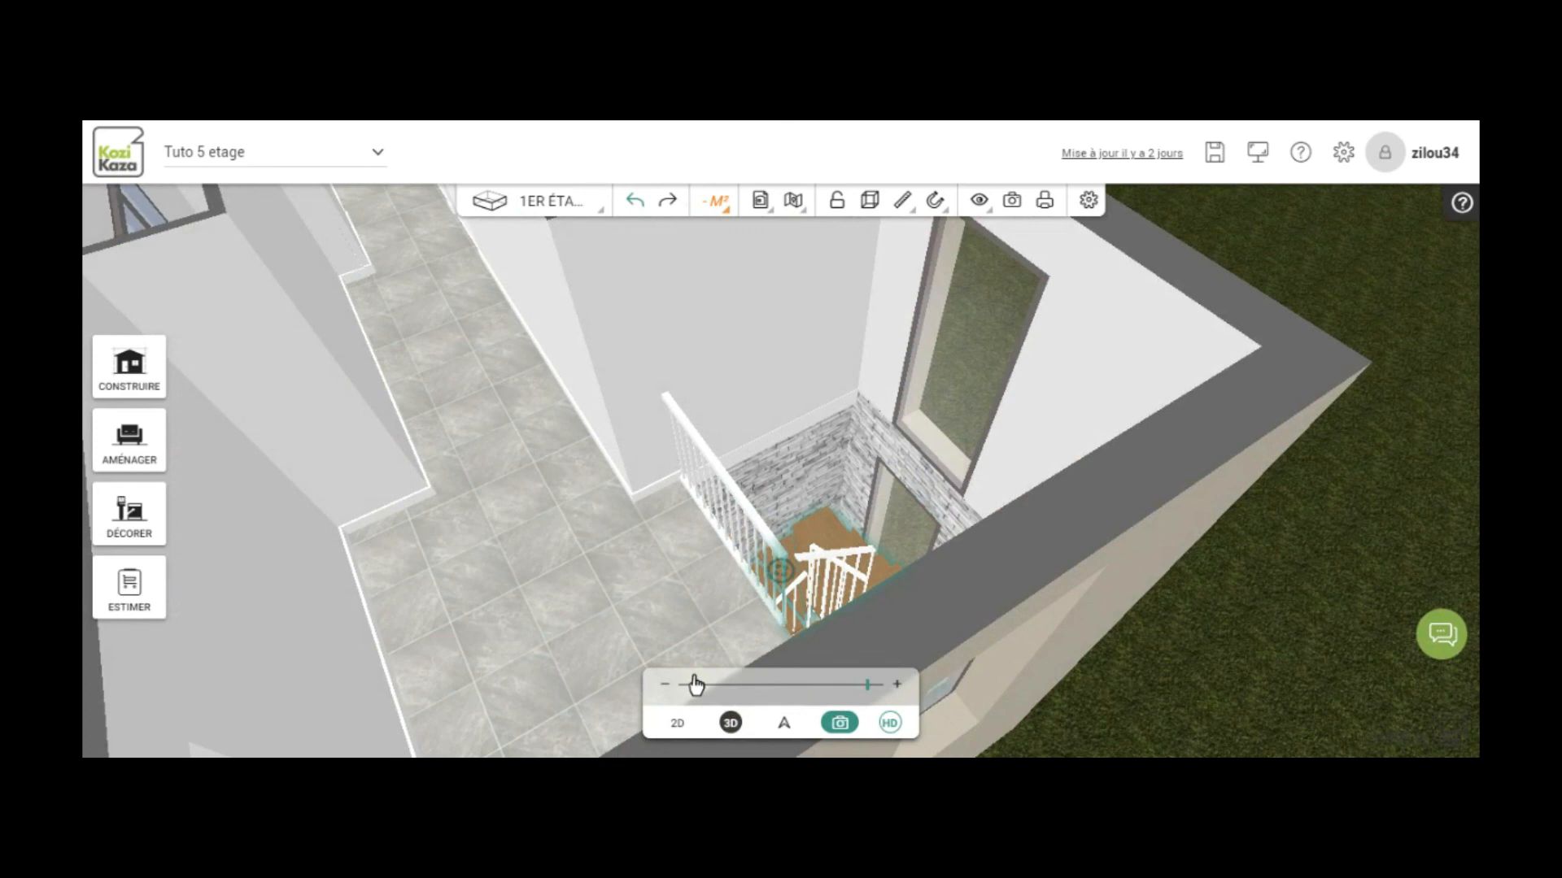
{"action": "left_click_drag", "start_coordinate": [568, 685], "coordinate": [1019, 647]}
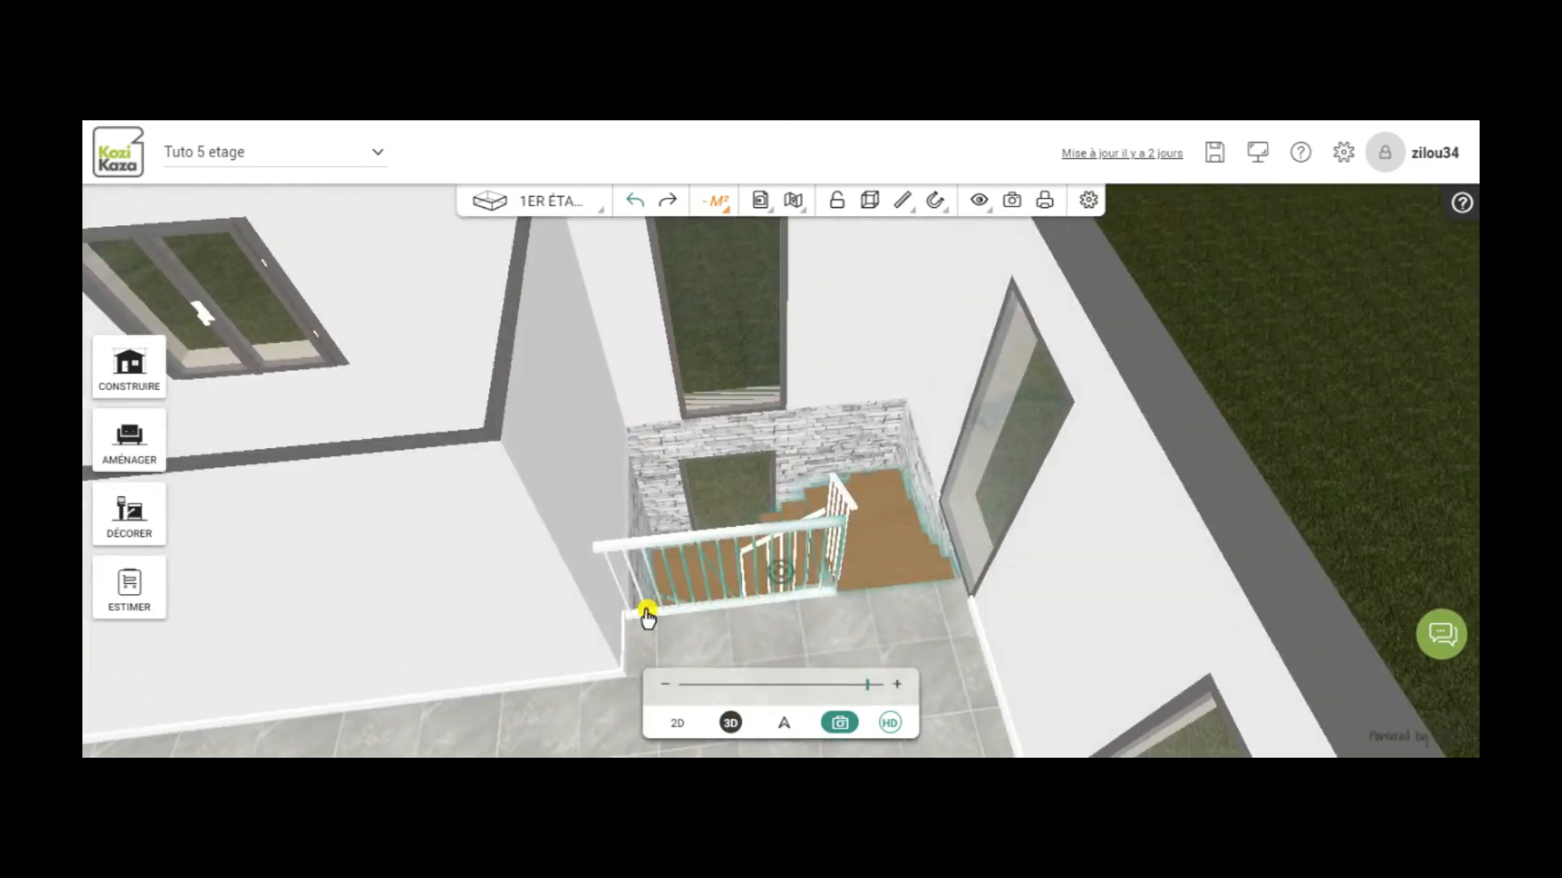
{"action": "left_click_drag", "start_coordinate": [892, 631], "coordinate": [897, 741]}
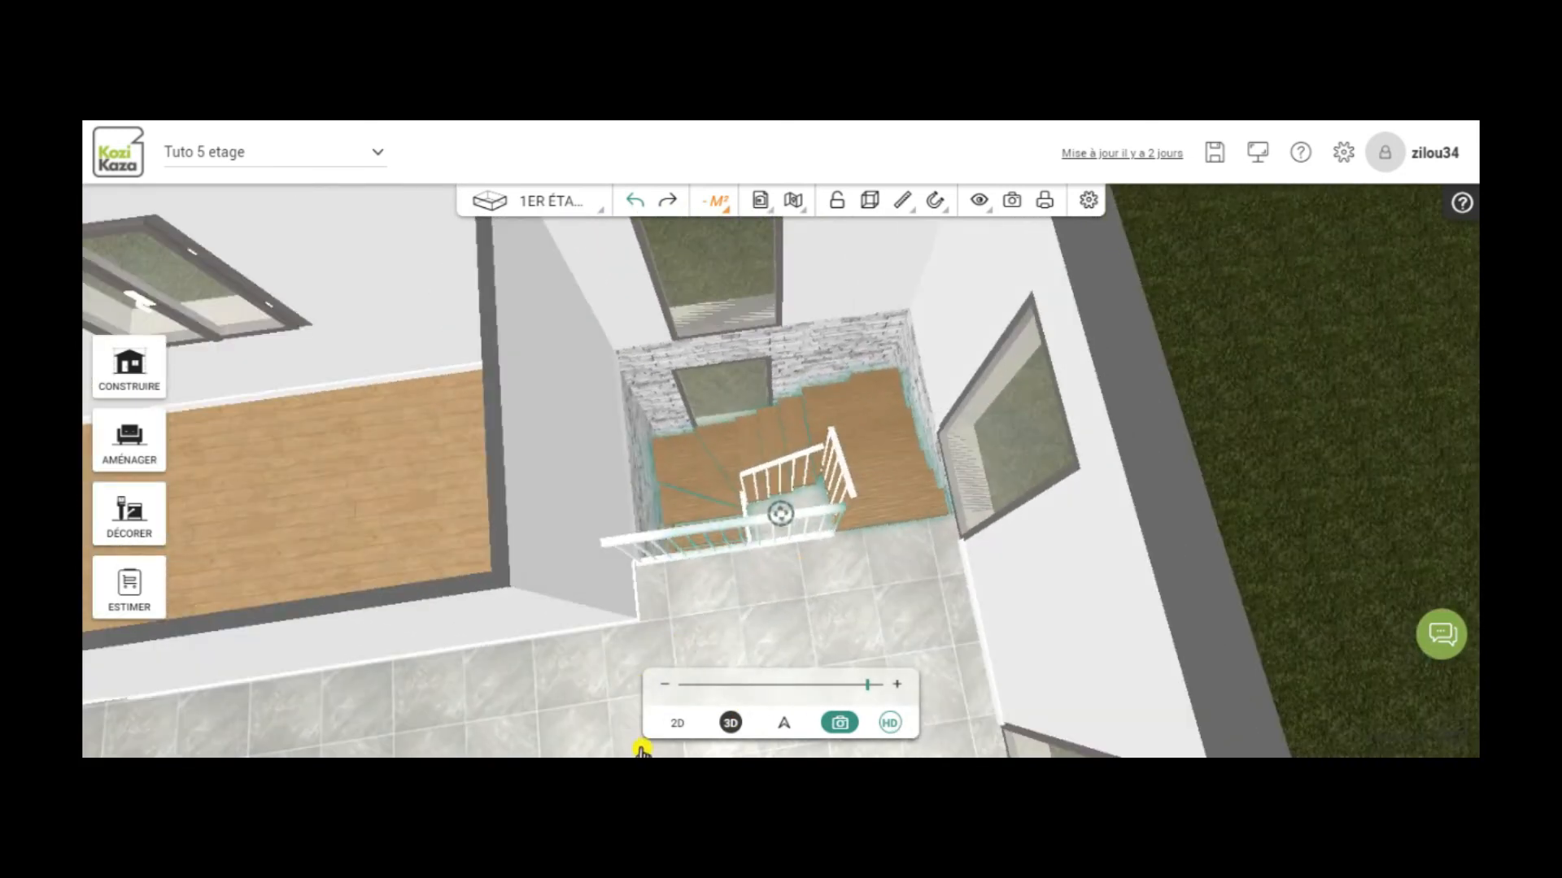
Step: Switch to the RDC level and paint the staircase's handrail black using Peintures (Luxens)
{"action": "left_click", "coordinate": [536, 201]}
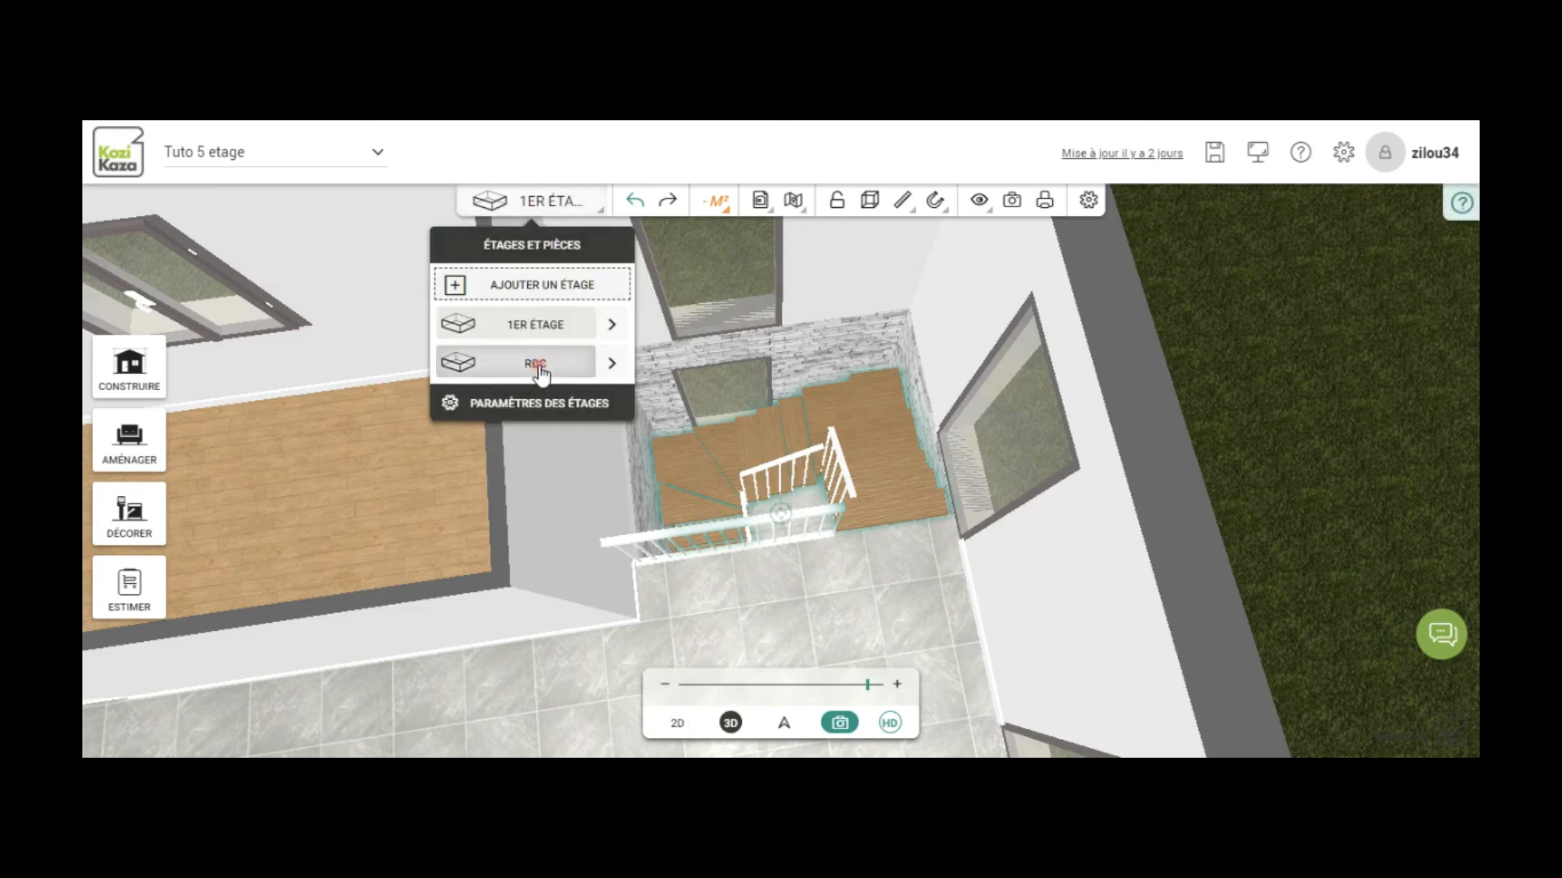
{"action": "left_click", "coordinate": [538, 379]}
{"action": "left_click_drag", "start_coordinate": [469, 625], "coordinate": [1102, 251]}
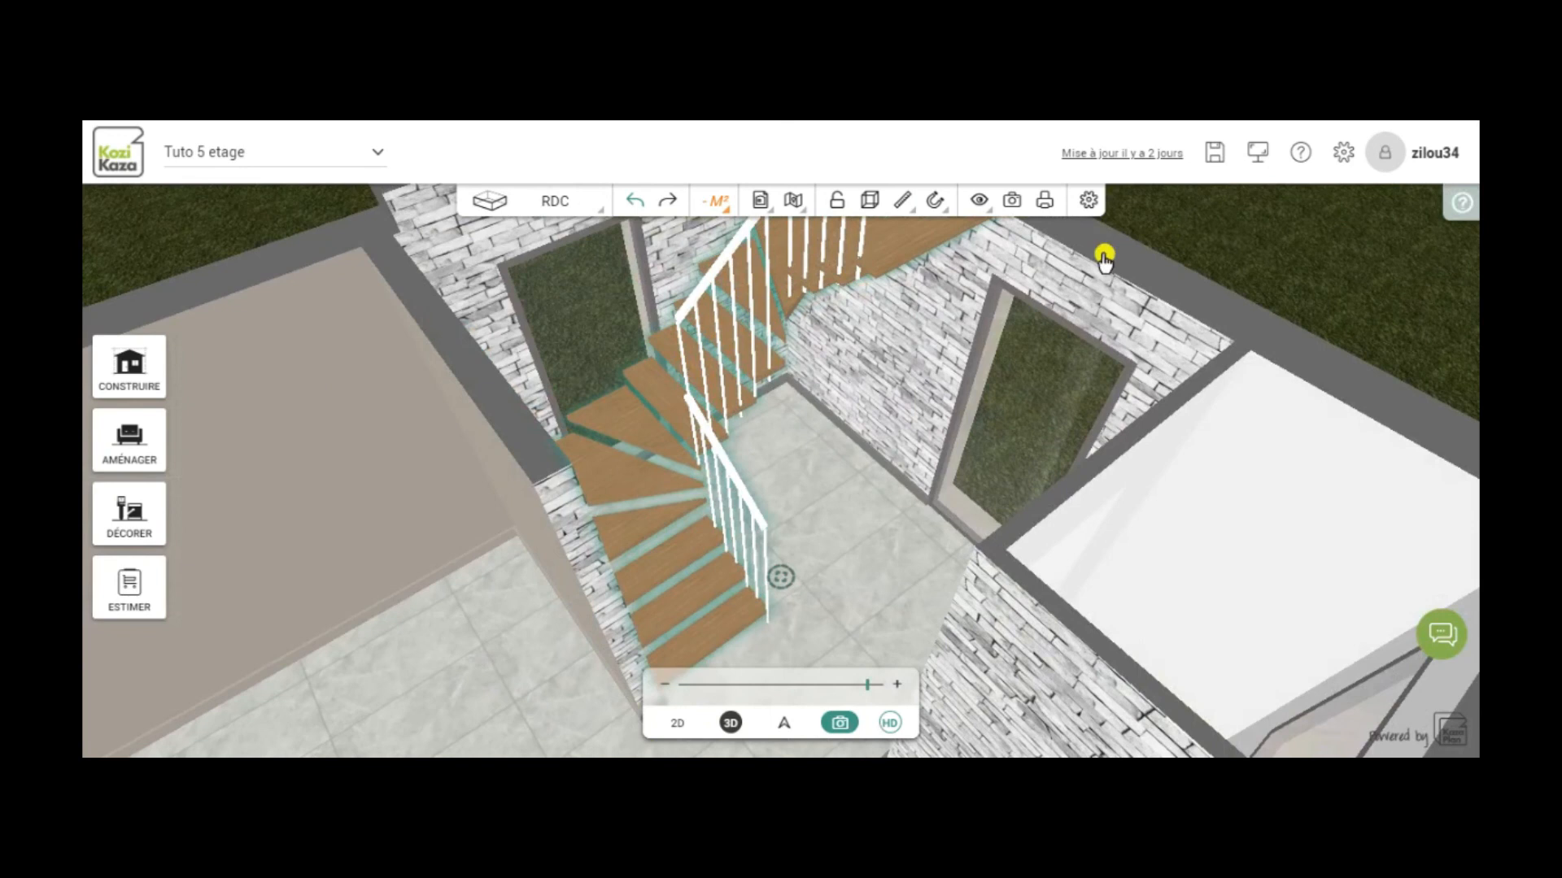
{"action": "mouse_move", "coordinate": [813, 618]}
{"action": "left_mouse_down"}
{"action": "mouse_move", "coordinate": [739, 627]}
{"action": "mouse_move", "coordinate": [773, 583]}
{"action": "mouse_move", "coordinate": [766, 525]}
{"action": "mouse_move", "coordinate": [563, 684]}
{"action": "left_mouse_up"}
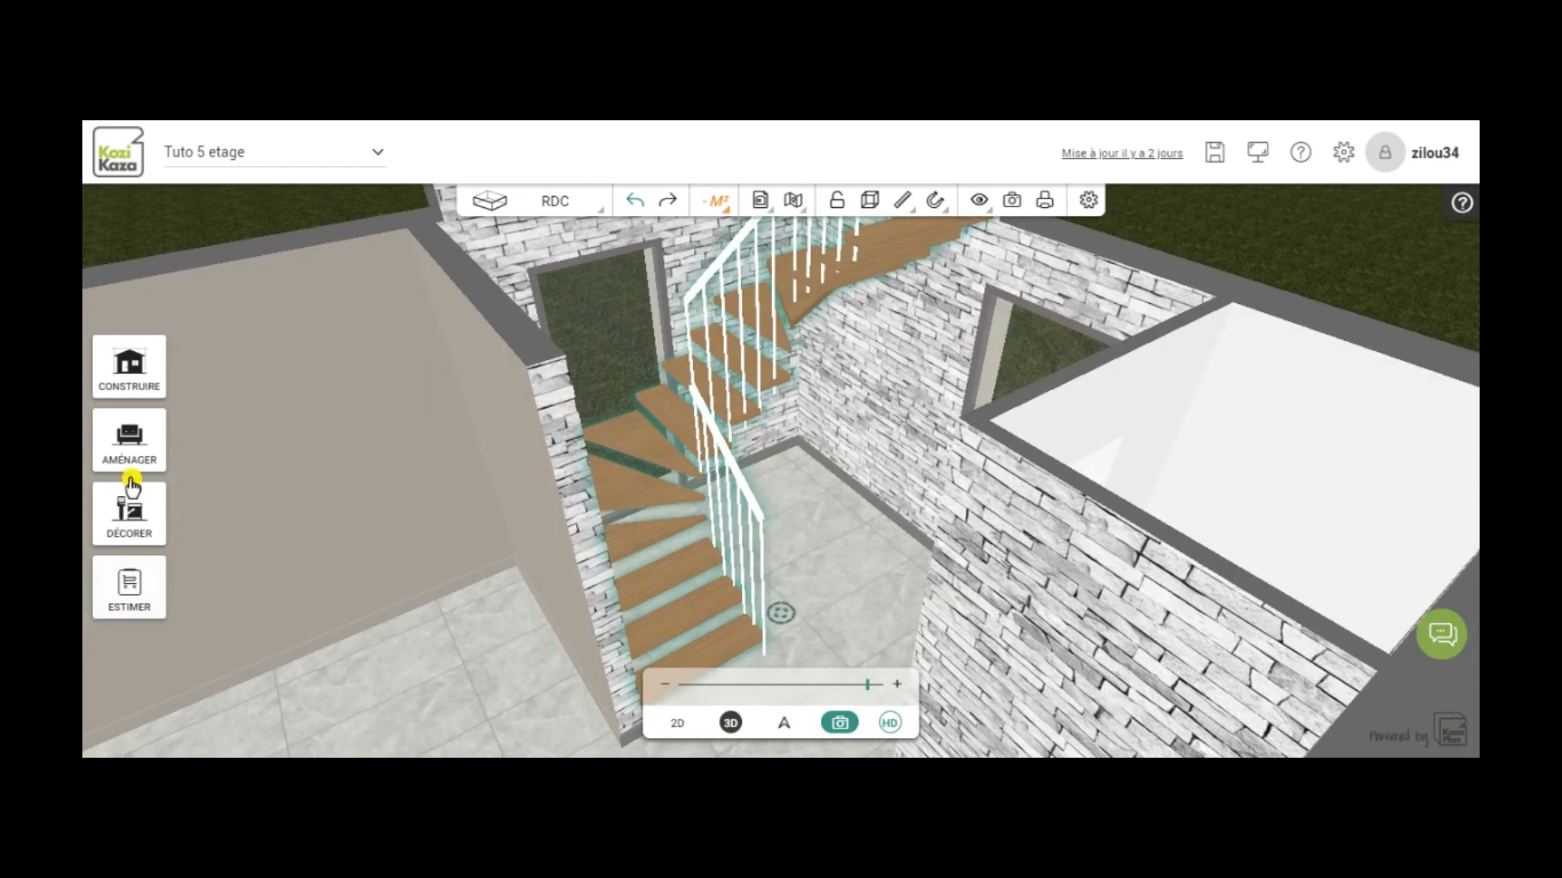
{"action": "left_click", "coordinate": [134, 498]}
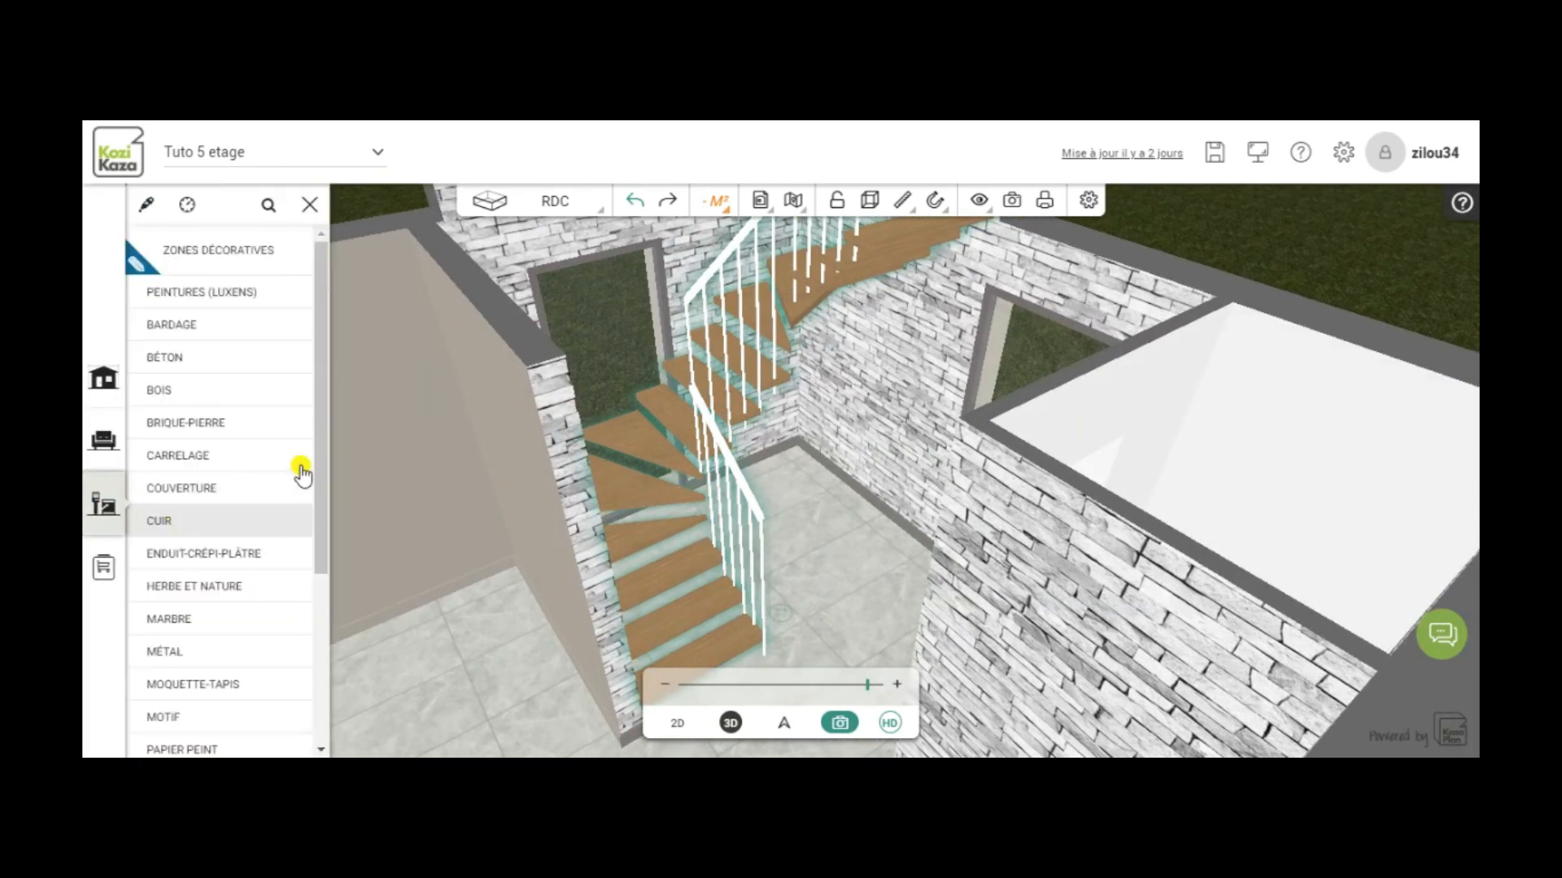
{"action": "left_click", "coordinate": [241, 293]}
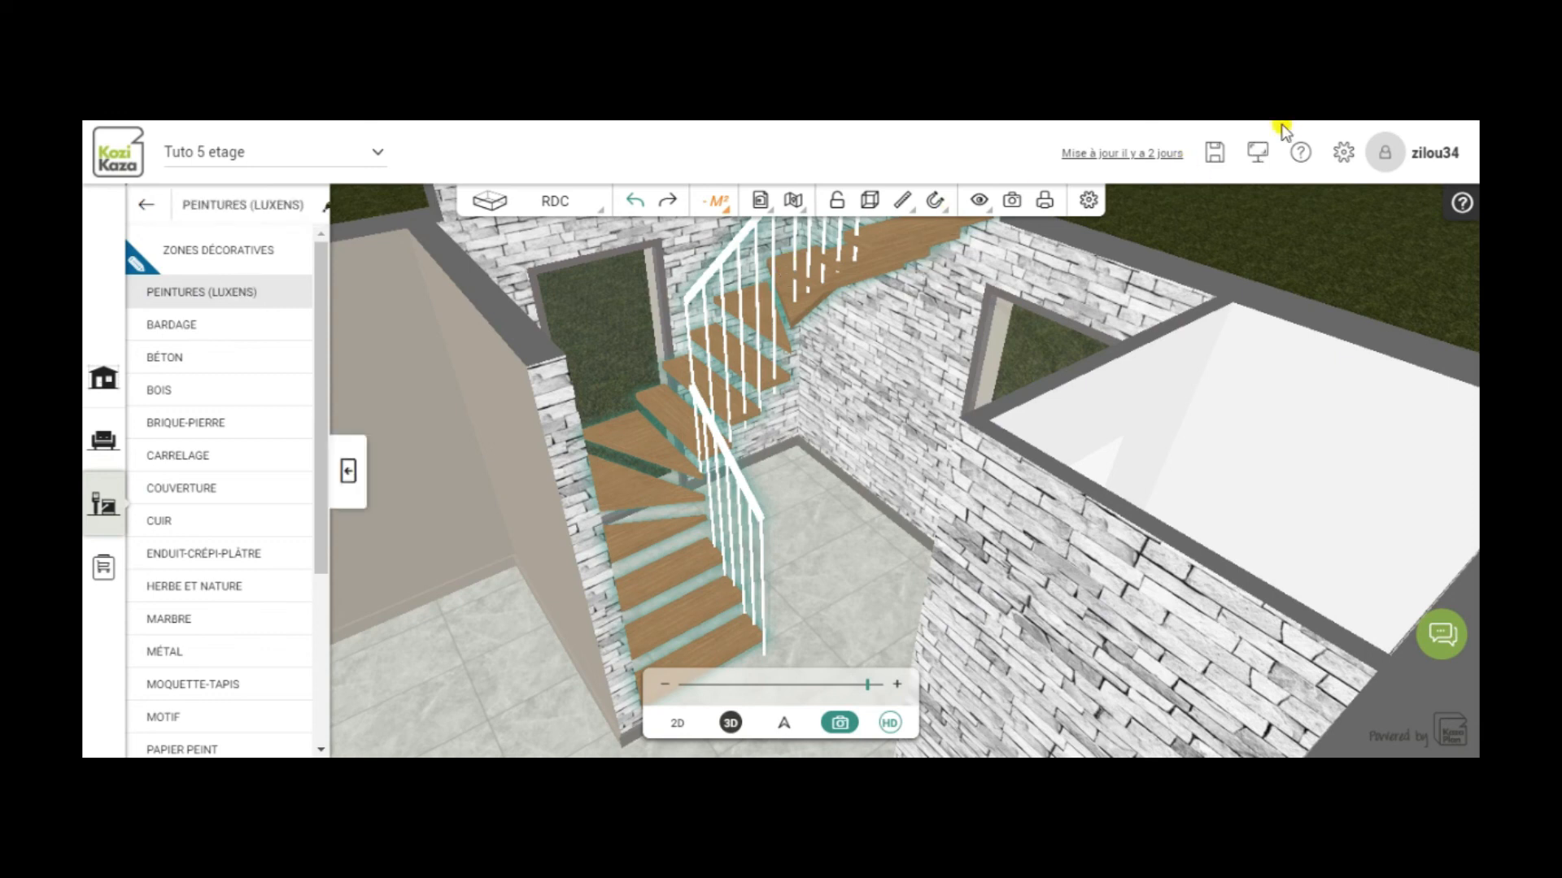
{"action": "left_click", "coordinate": [148, 248]}
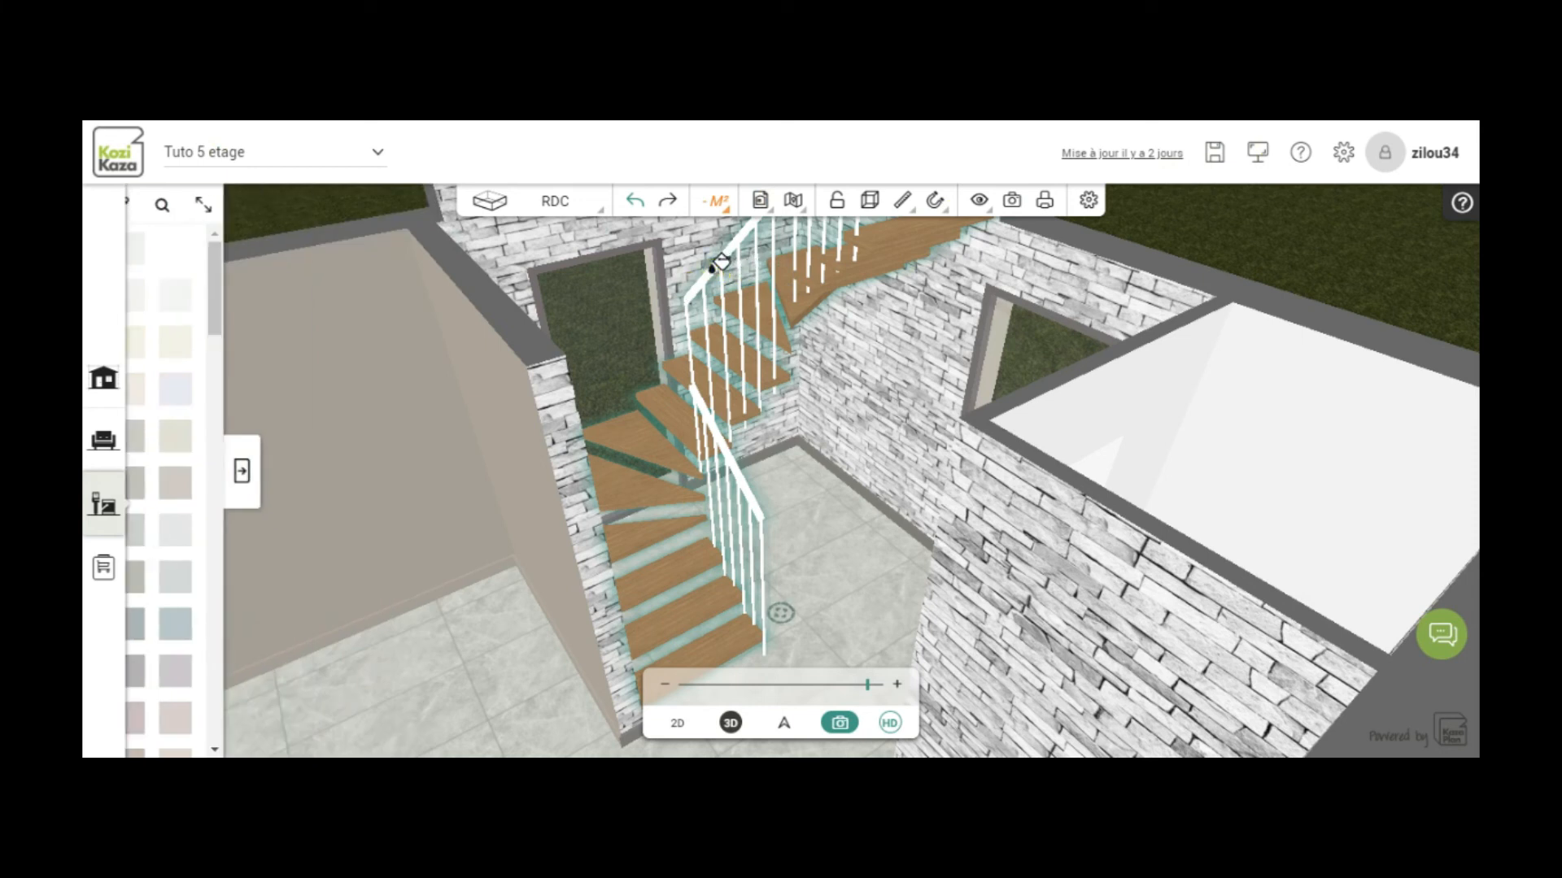
{"action": "left_click", "coordinate": [712, 269]}
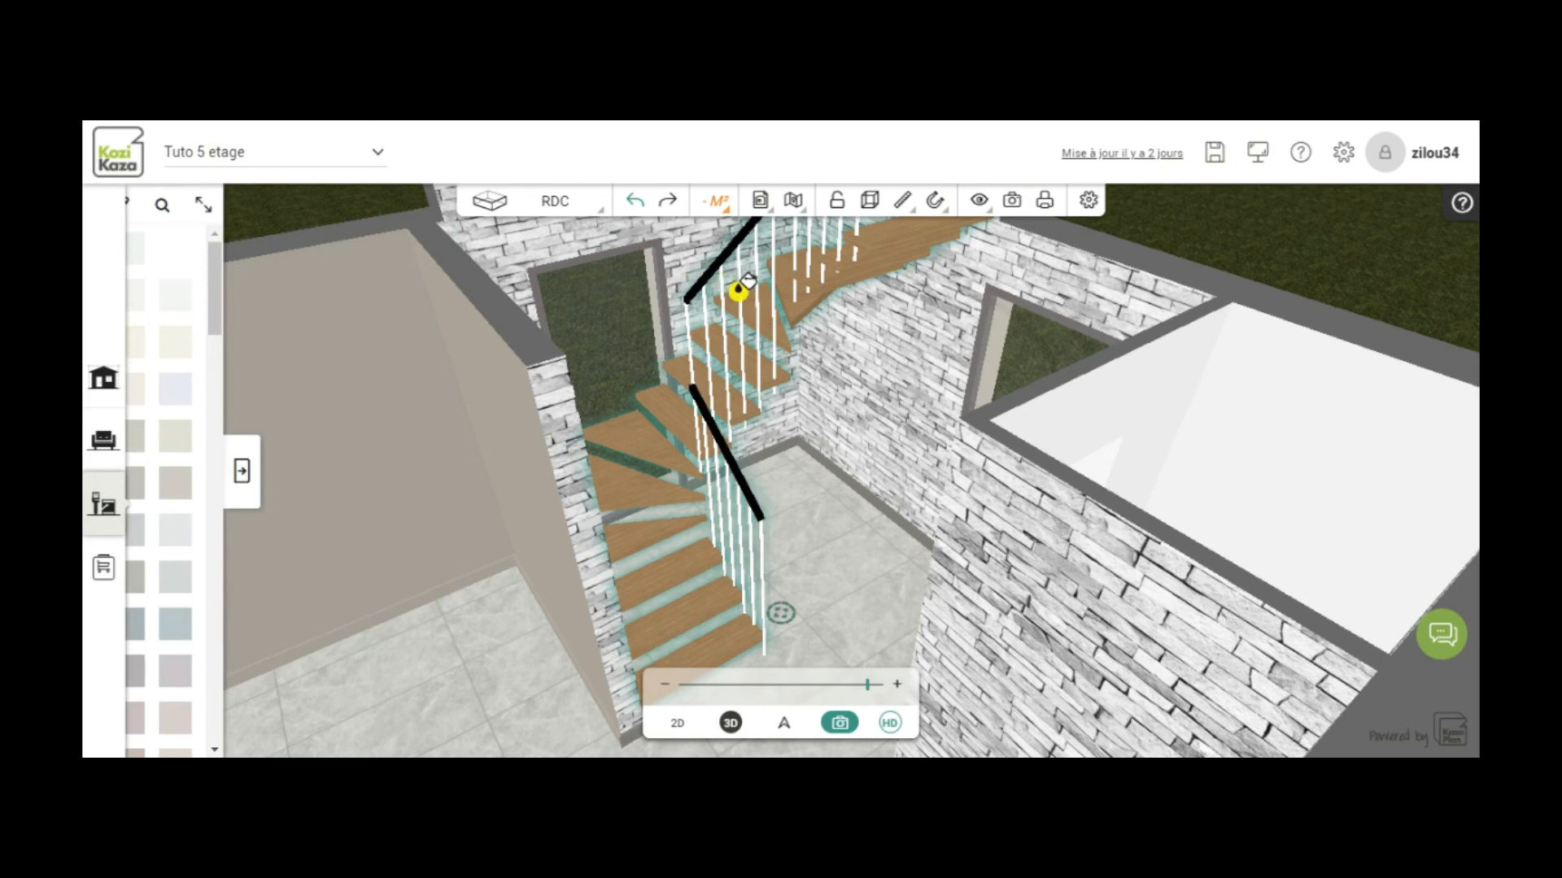
Step: Paint the staircase's balusters with the same black paint and finish painting
{"action": "scroll", "coordinate": [811, 419], "scroll_direction": "up", "scroll_amount": 2}
{"action": "scroll", "coordinate": [805, 423], "scroll_direction": "up", "scroll_amount": 1}
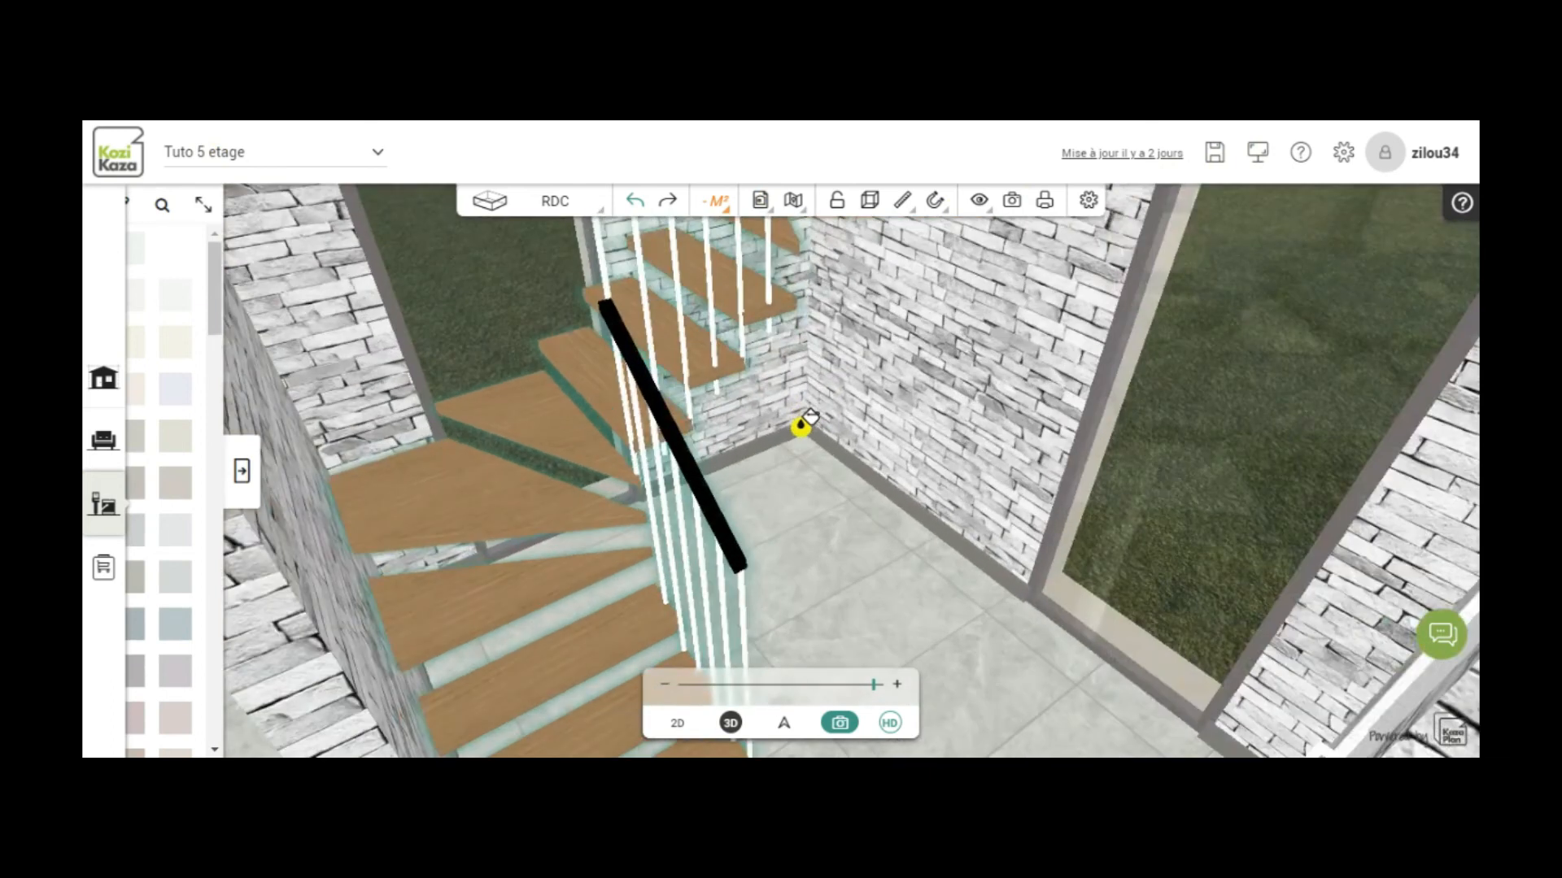
{"action": "scroll", "coordinate": [732, 358], "scroll_direction": "up", "scroll_amount": 1}
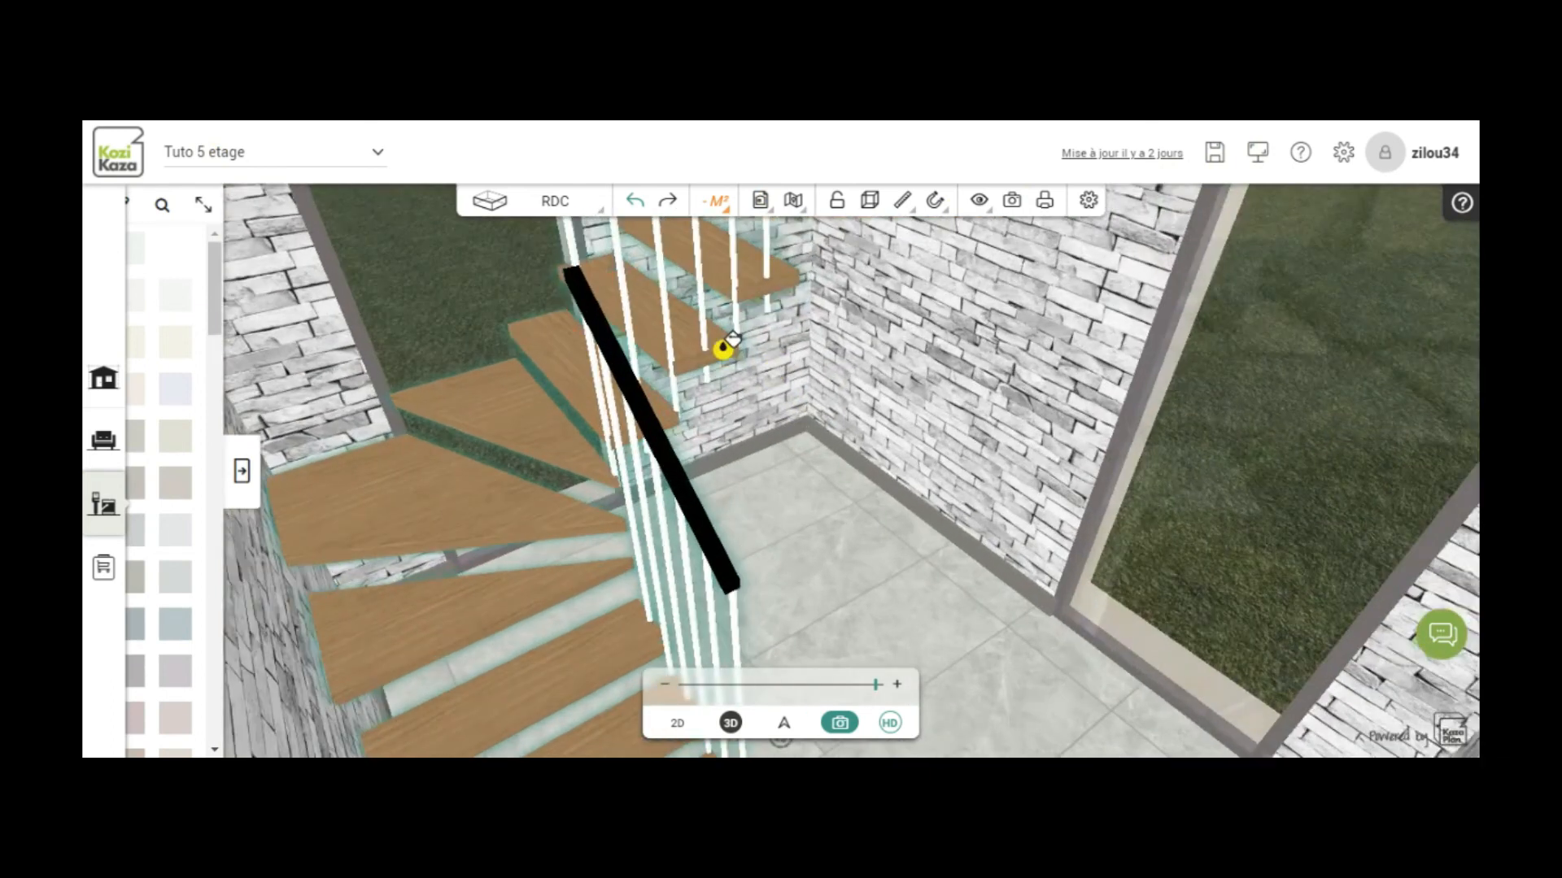
{"action": "left_click", "coordinate": [669, 309]}
{"action": "left_click", "coordinate": [829, 451]}
{"action": "left_click_drag", "start_coordinate": [828, 452], "coordinate": [814, 430]}
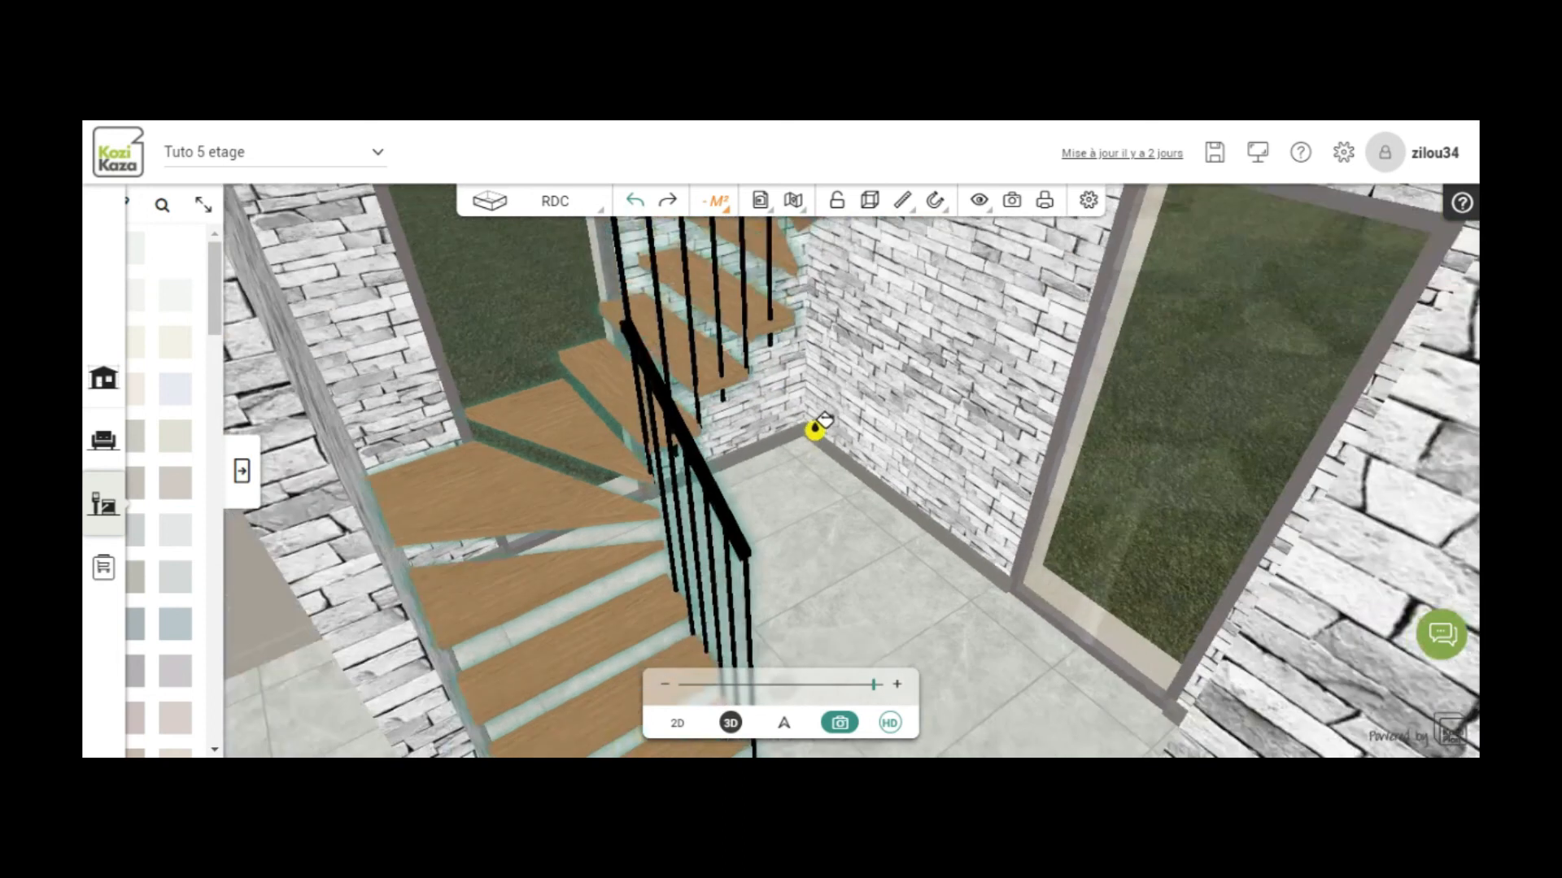
{"action": "scroll", "coordinate": [814, 424], "scroll_direction": "down", "scroll_amount": 5}
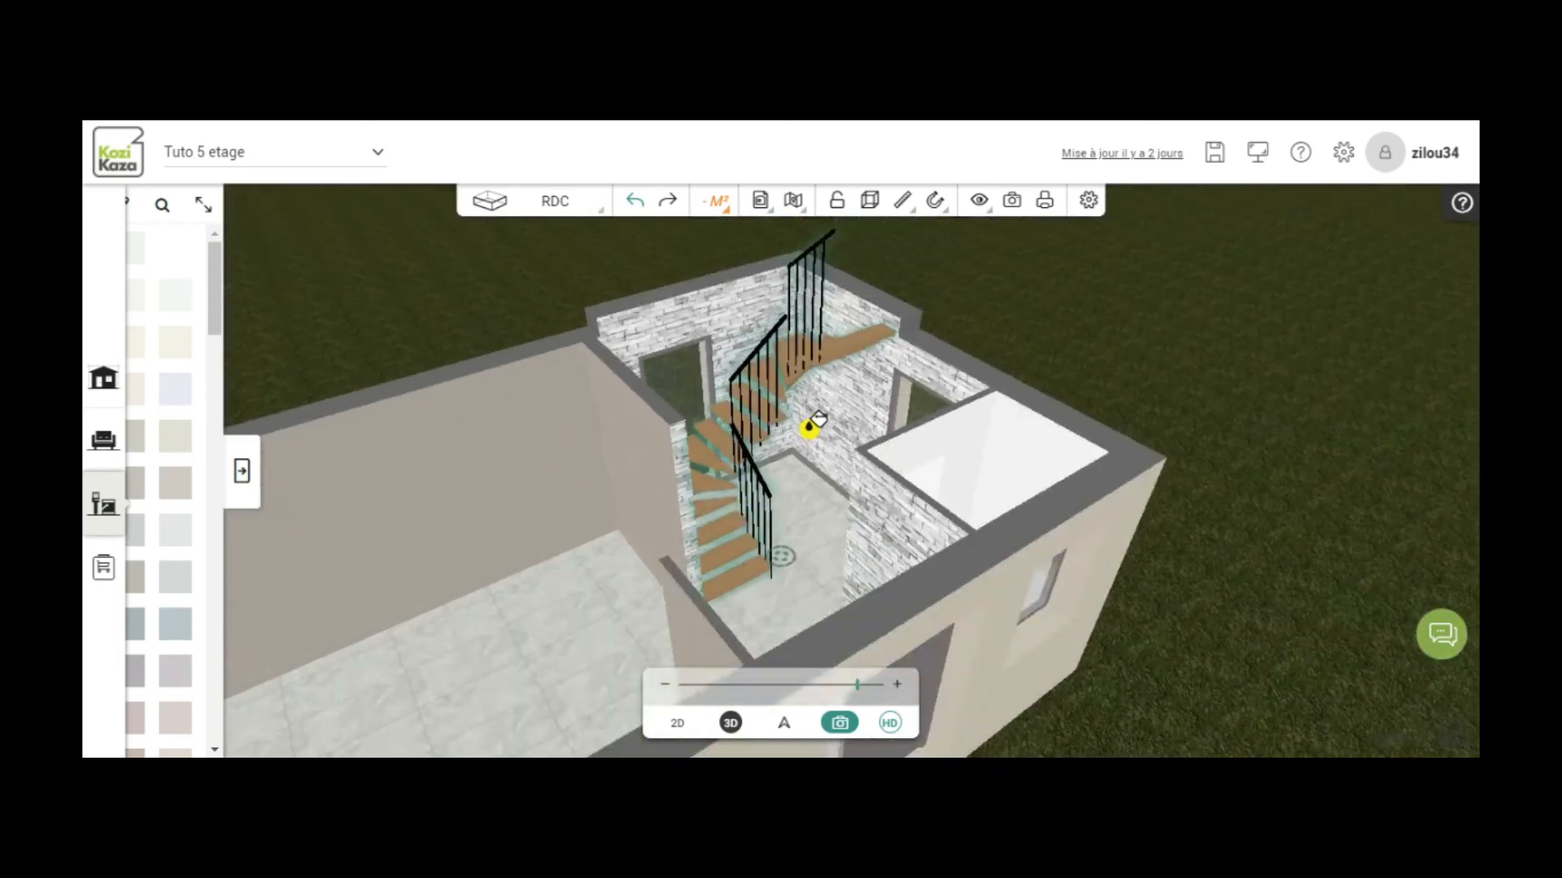
{"action": "left_click", "coordinate": [244, 292]}
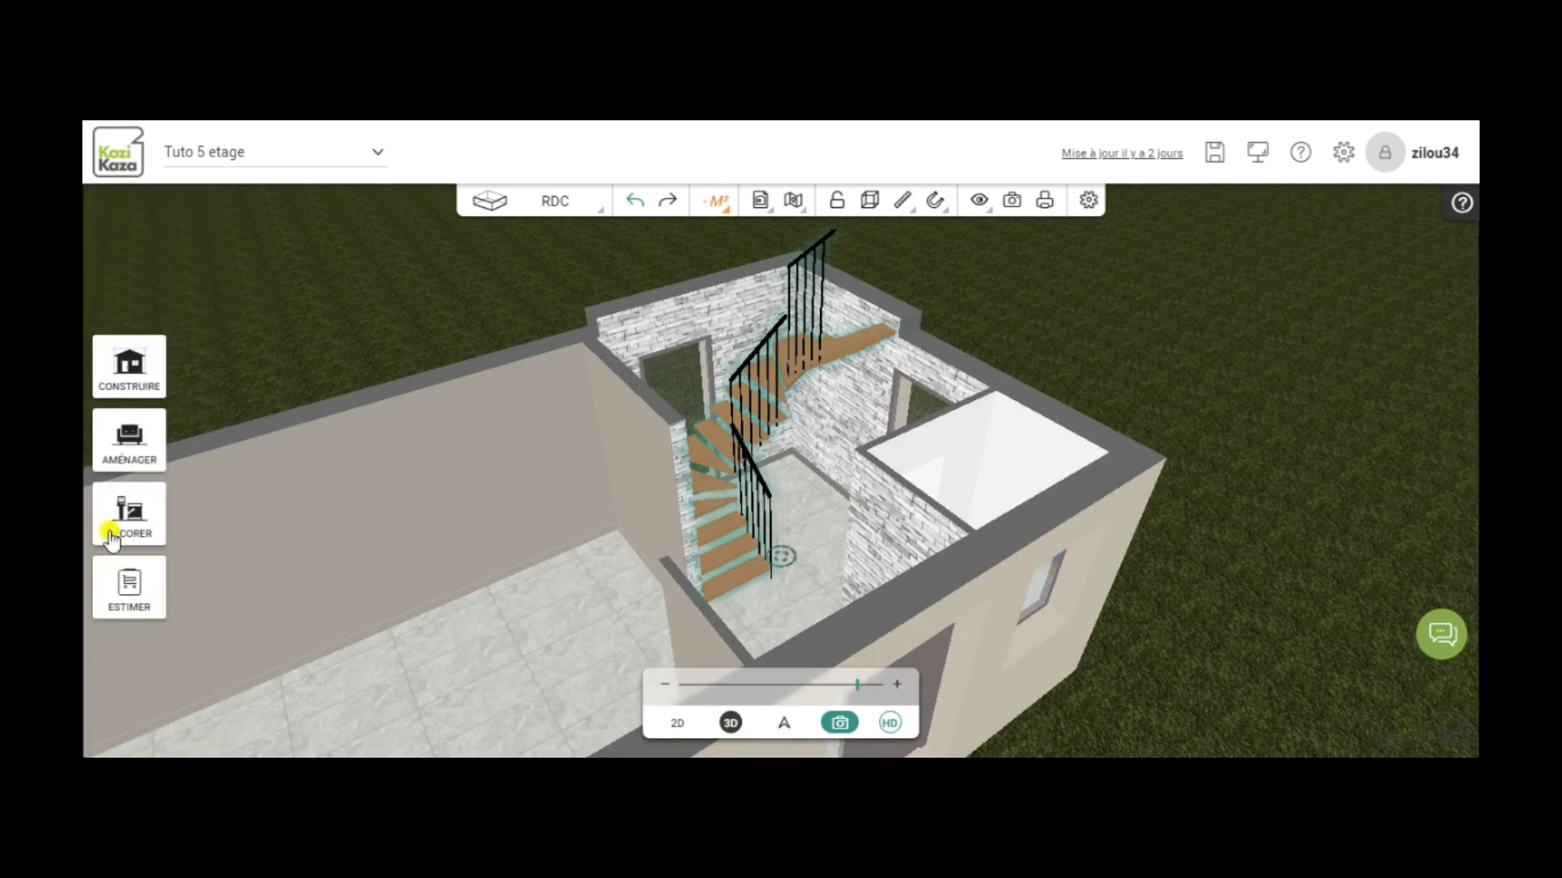
Step: Apply a dark brown wood texture from the Bois decorations to the staircase treads
{"action": "left_click", "coordinate": [128, 505]}
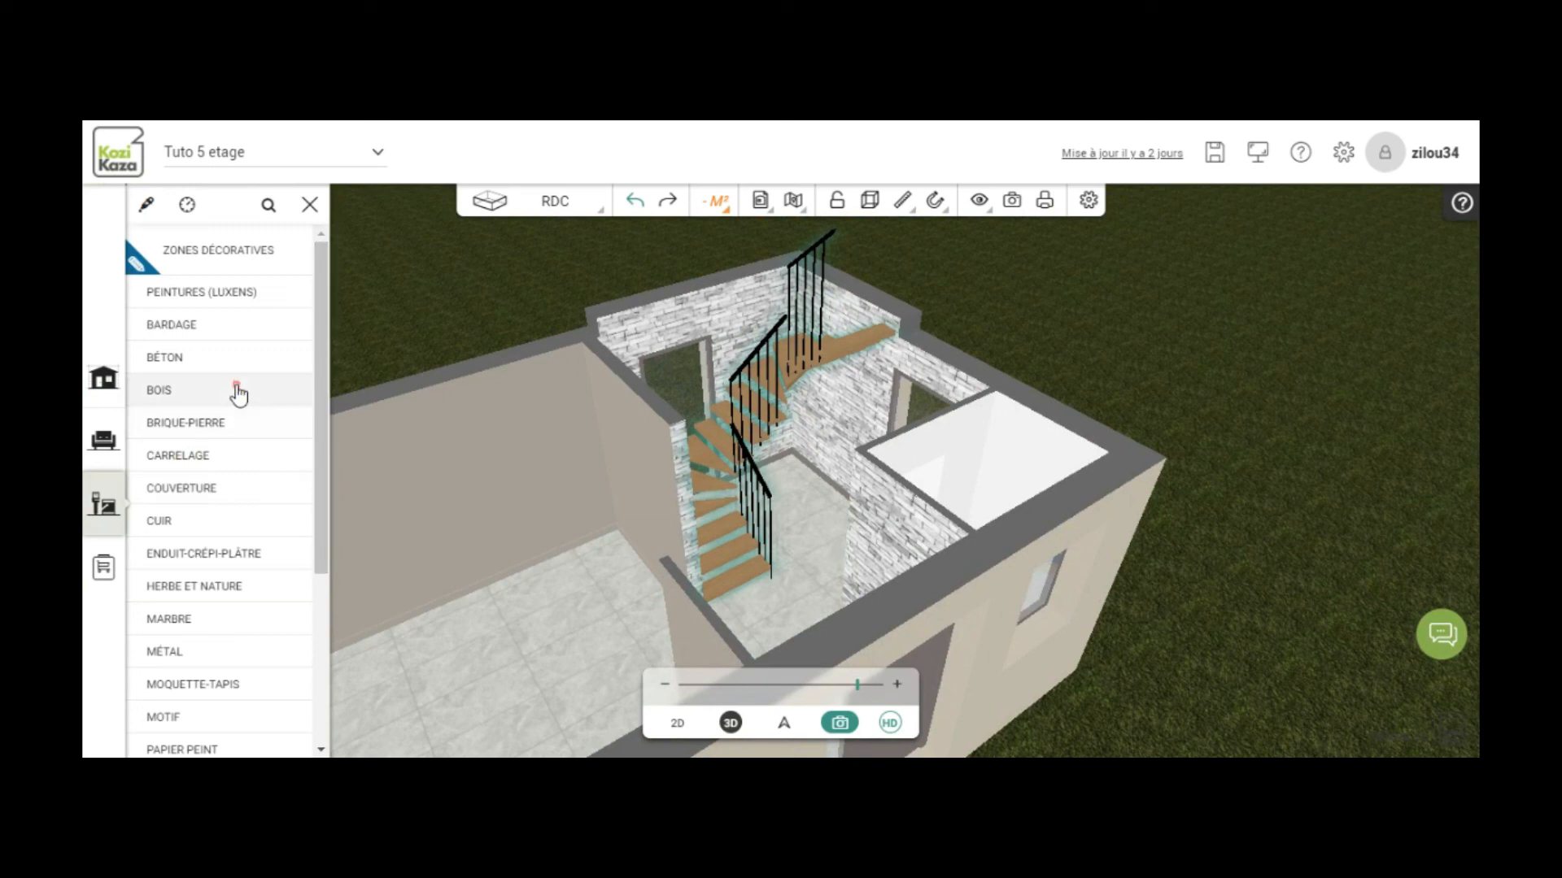
{"action": "left_click", "coordinate": [154, 393]}
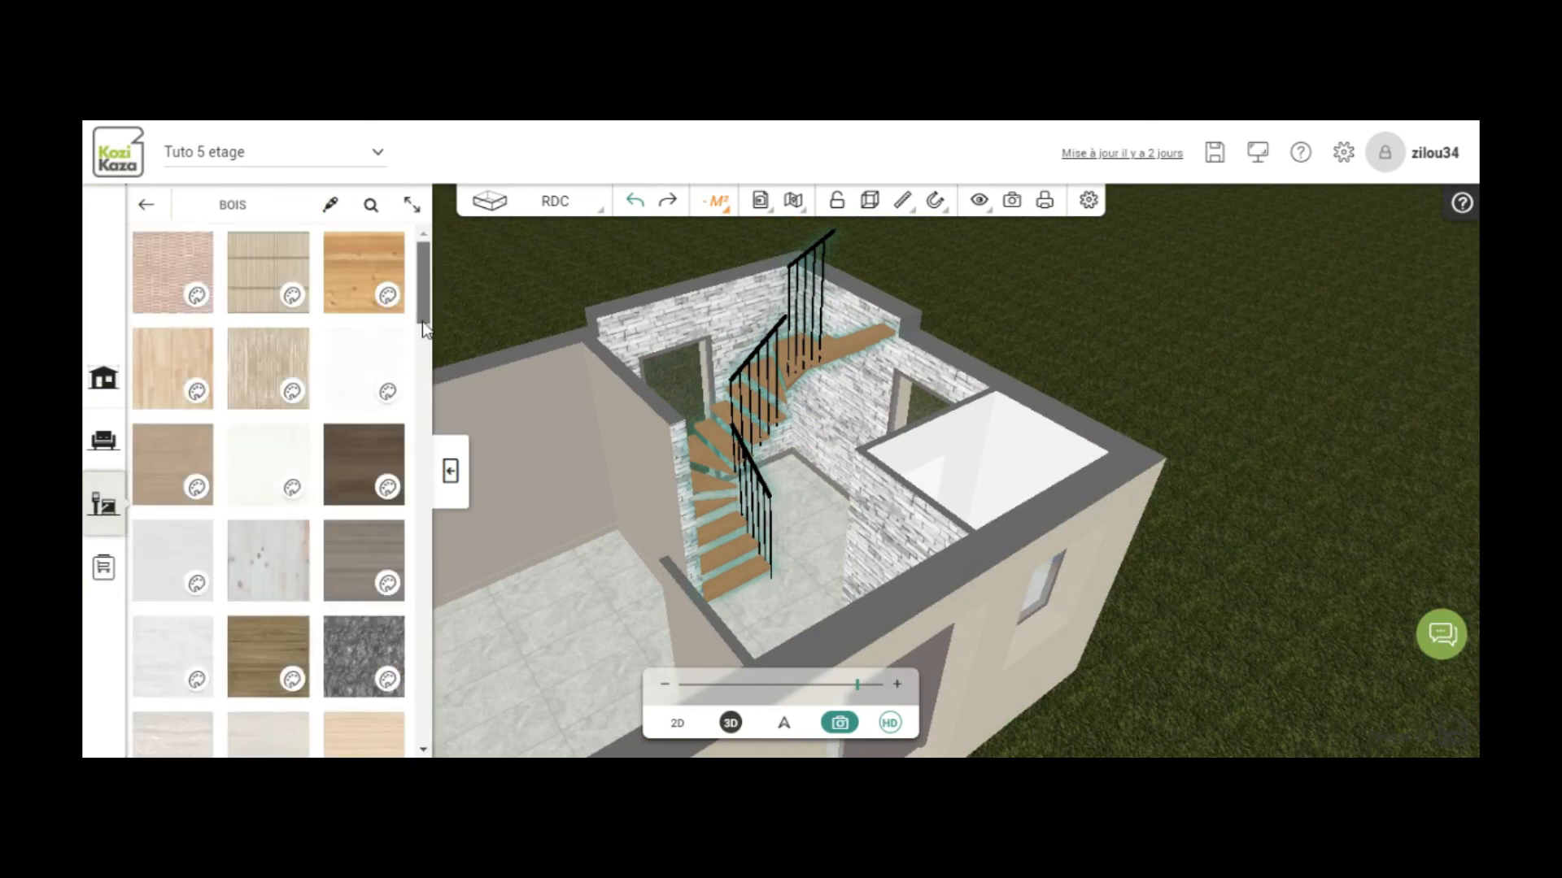
{"action": "scroll", "coordinate": [422, 321], "scroll_direction": "down", "scroll_amount": 1}
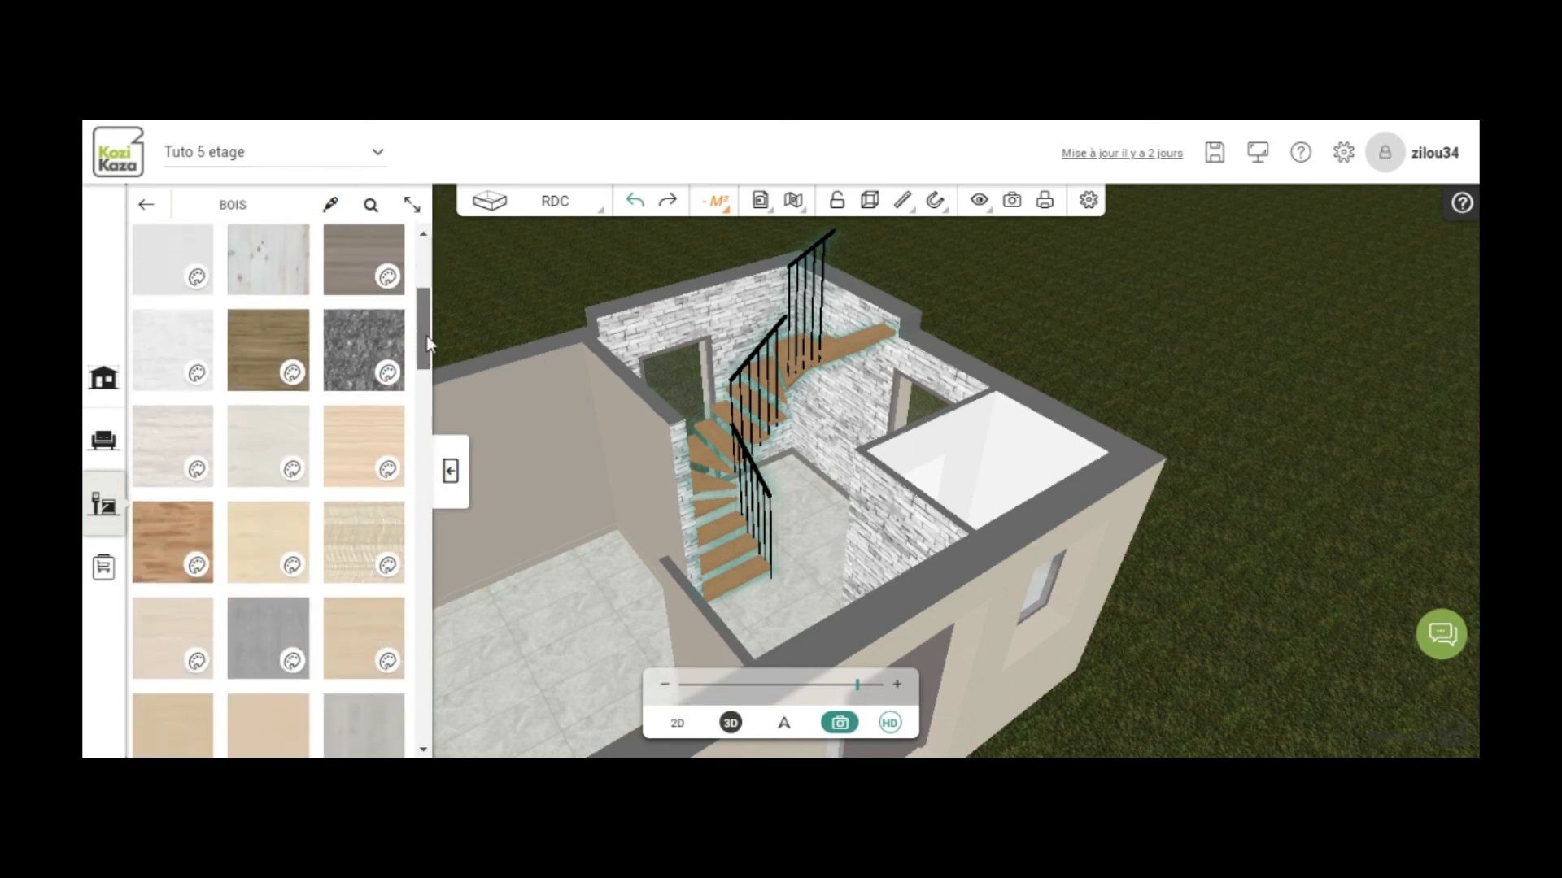
{"action": "scroll", "coordinate": [430, 398], "scroll_direction": "down", "scroll_amount": 1}
{"action": "scroll", "coordinate": [430, 398], "scroll_direction": "down", "scroll_amount": 5}
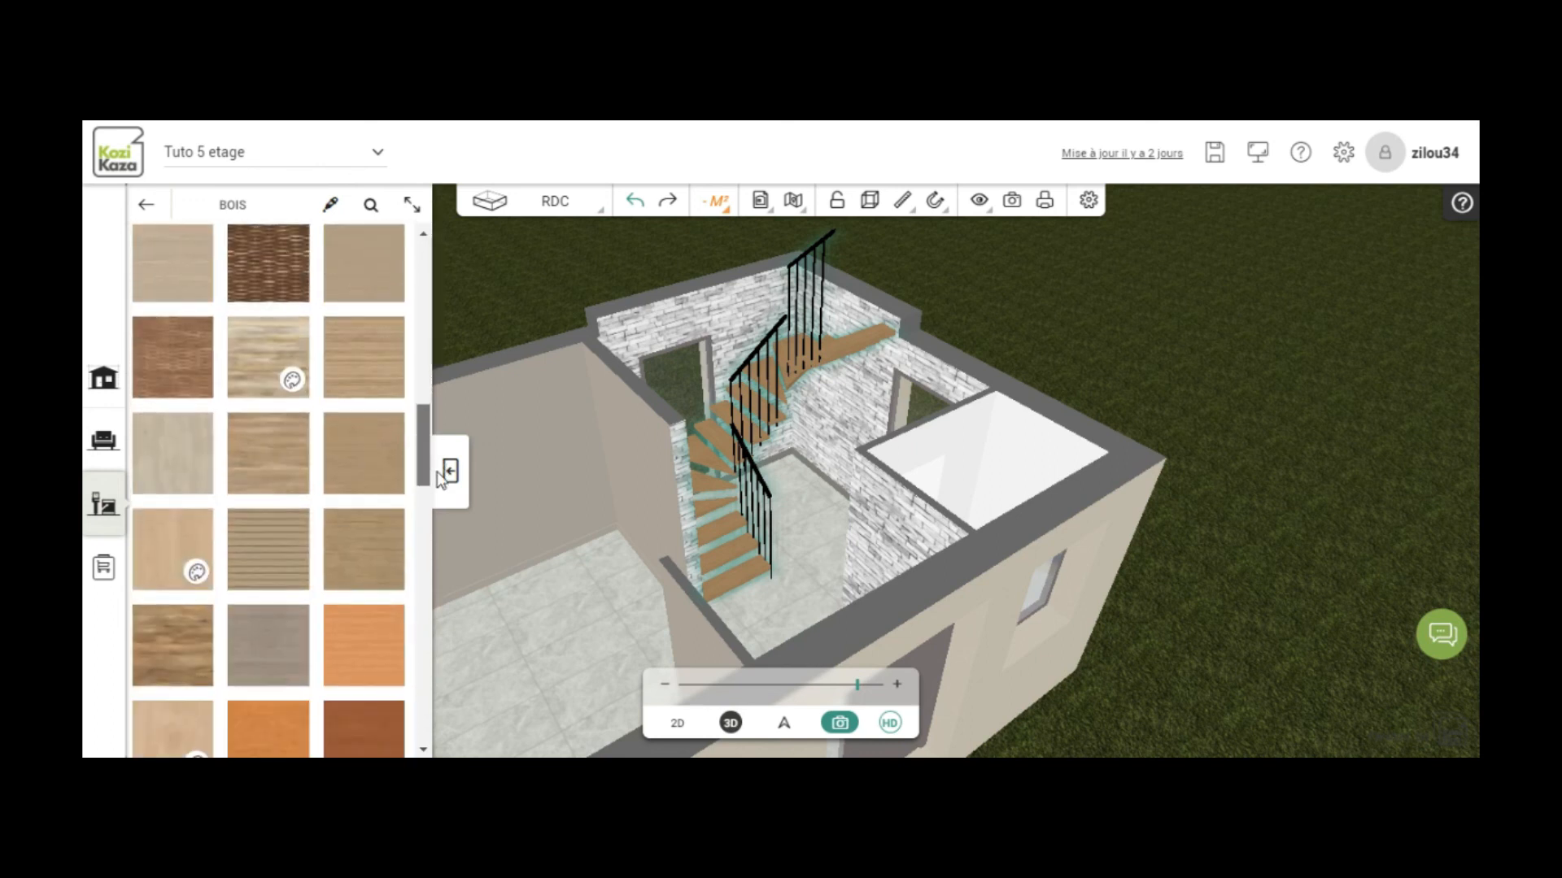
{"action": "scroll", "coordinate": [437, 493], "scroll_direction": "down", "scroll_amount": 4}
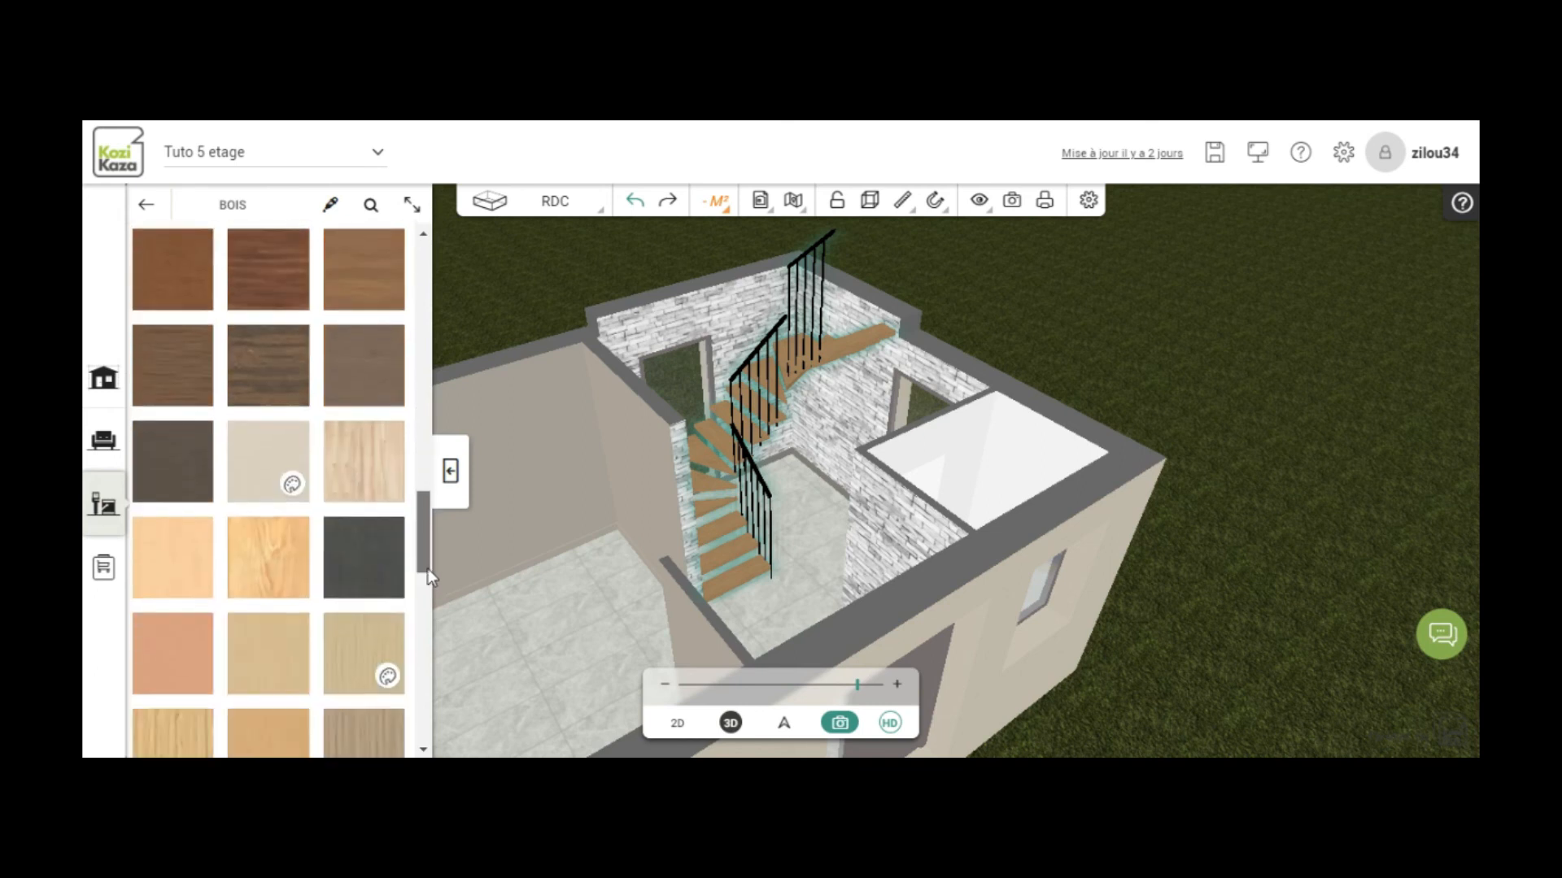
{"action": "scroll", "coordinate": [428, 568], "scroll_direction": "down", "scroll_amount": 5}
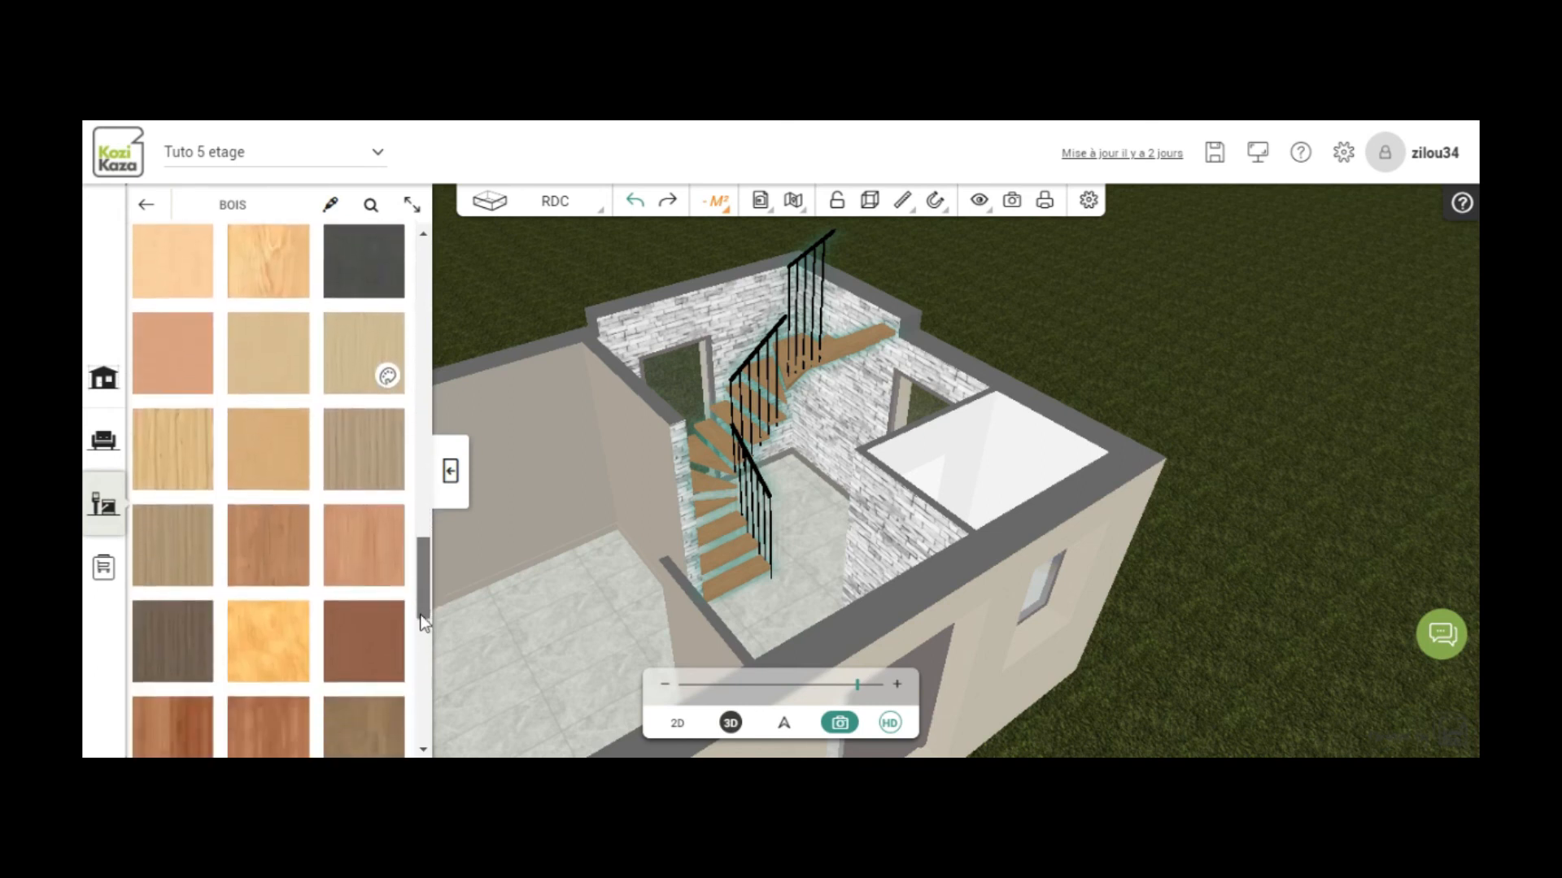
{"action": "left_click_drag", "start_coordinate": [419, 630], "coordinate": [417, 638]}
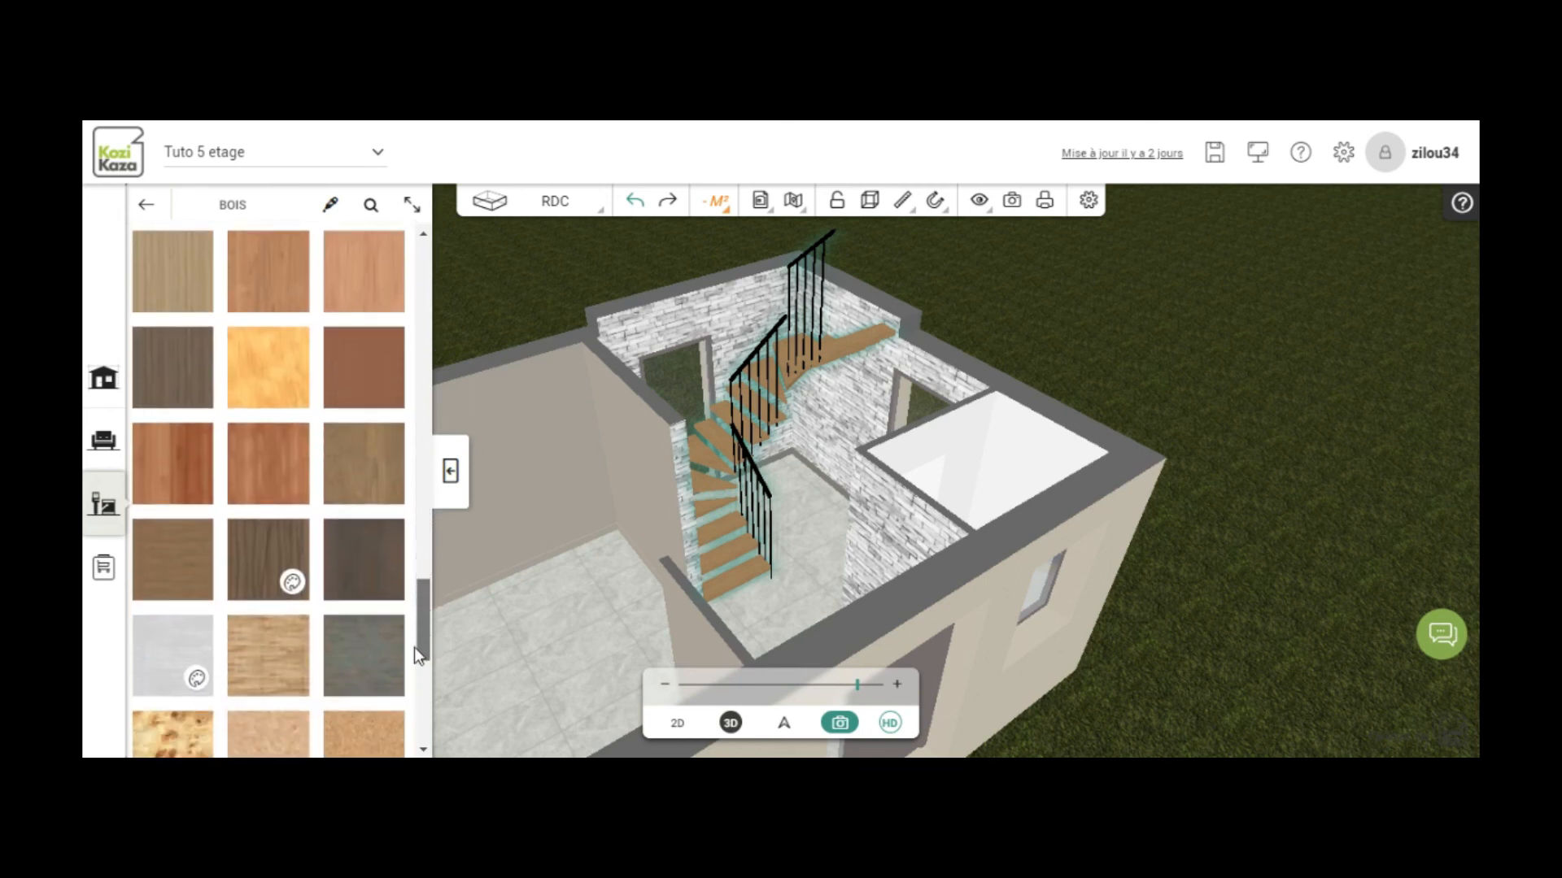
{"action": "scroll", "coordinate": [413, 646], "scroll_direction": "down", "scroll_amount": 1}
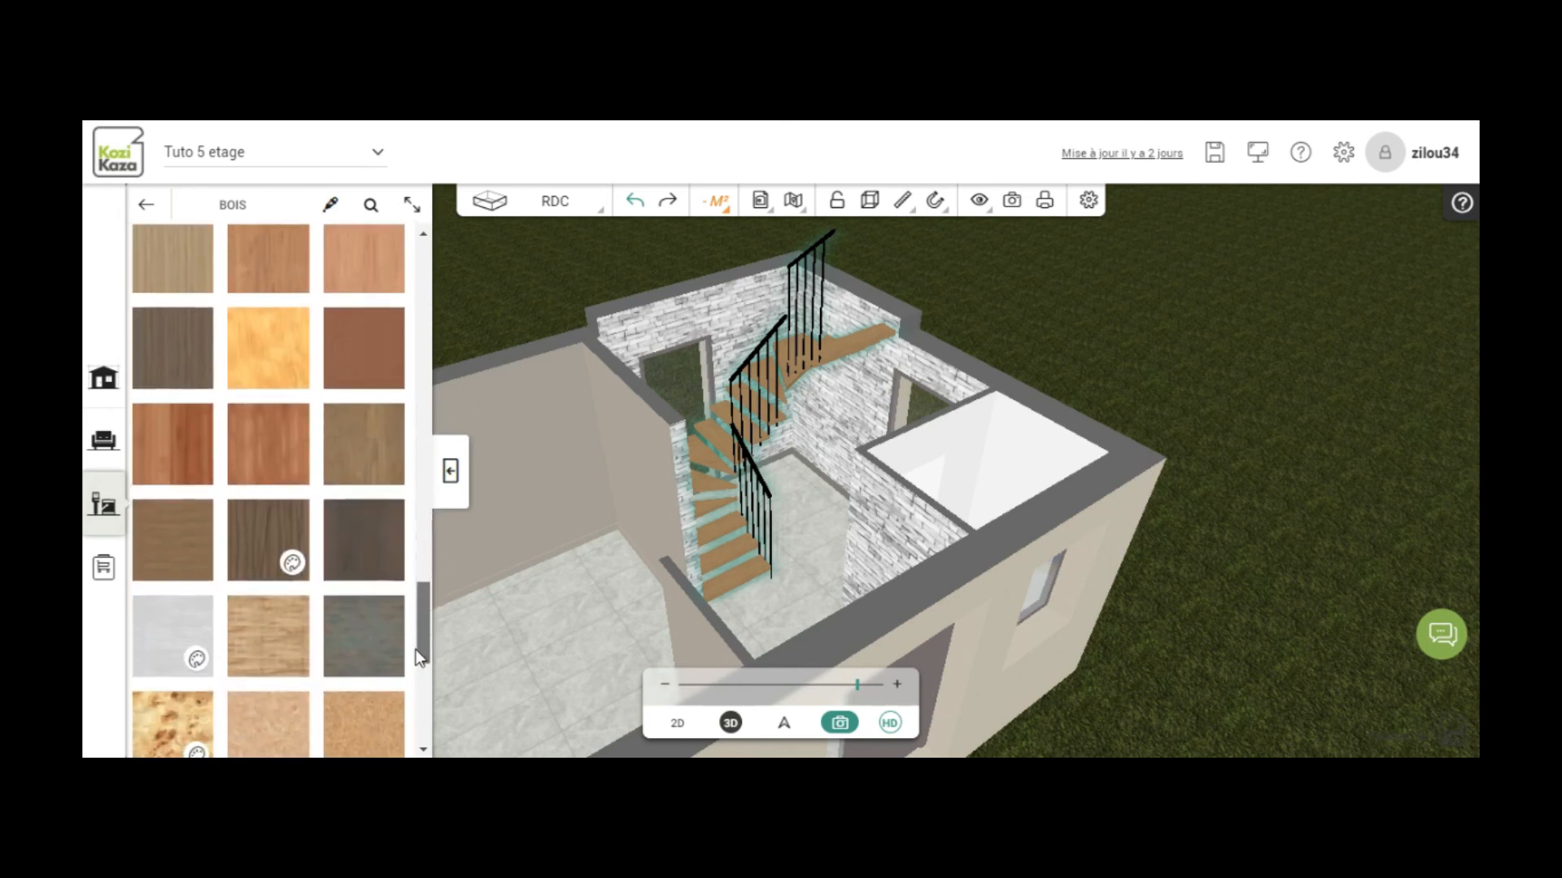
{"action": "left_click", "coordinate": [256, 538]}
{"action": "left_click", "coordinate": [709, 503]}
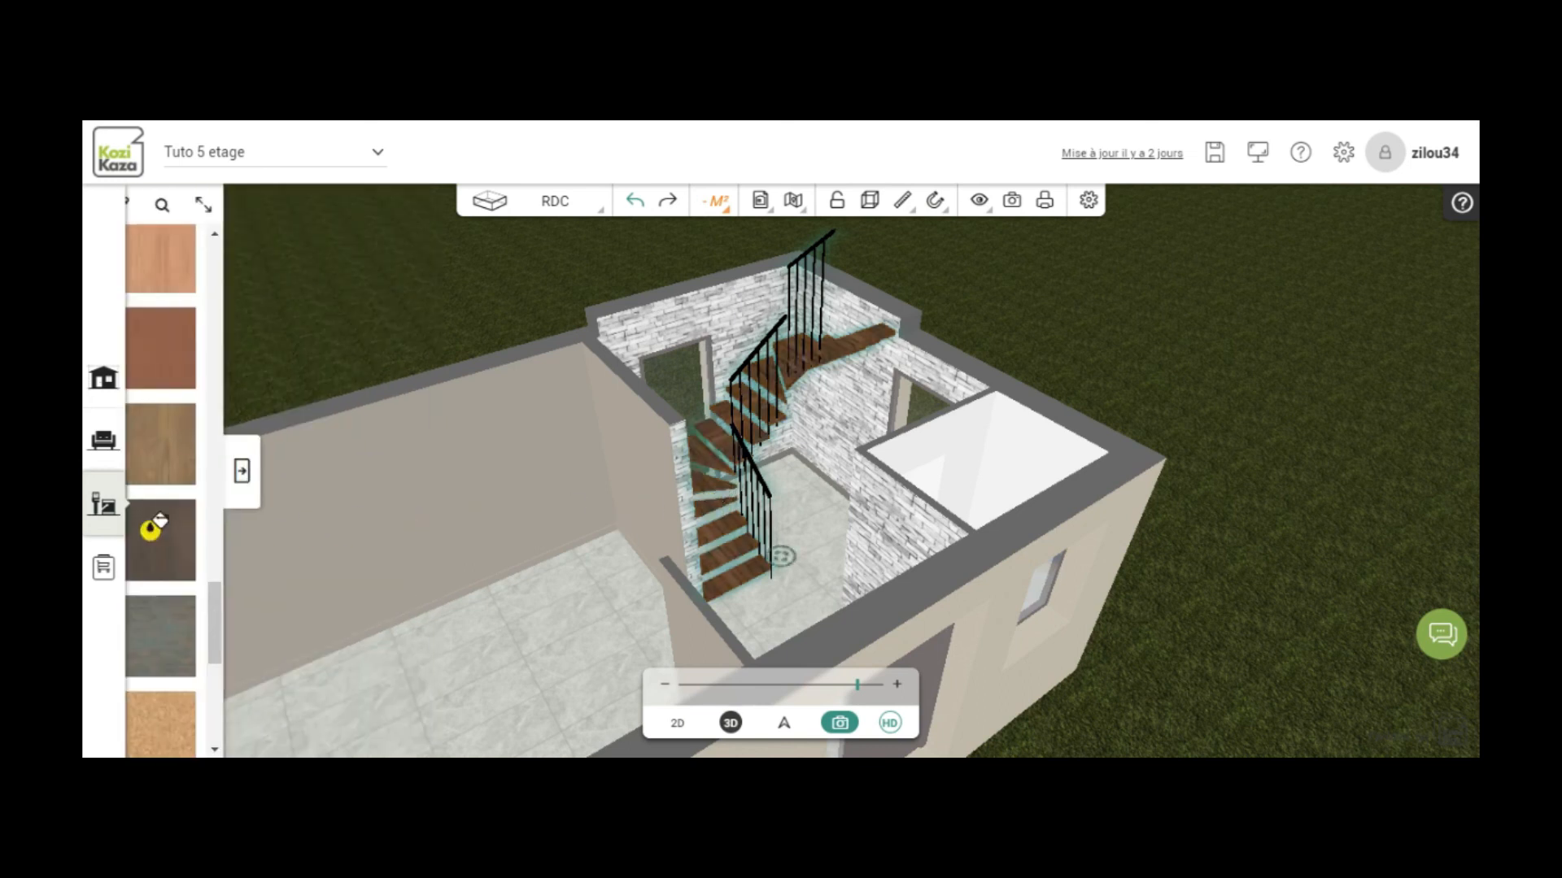
Step: Retexture the staircase treads, first with Cerisier and finally with the adjacent striped reddish wood from Bois
{"action": "left_click", "coordinate": [242, 471]}
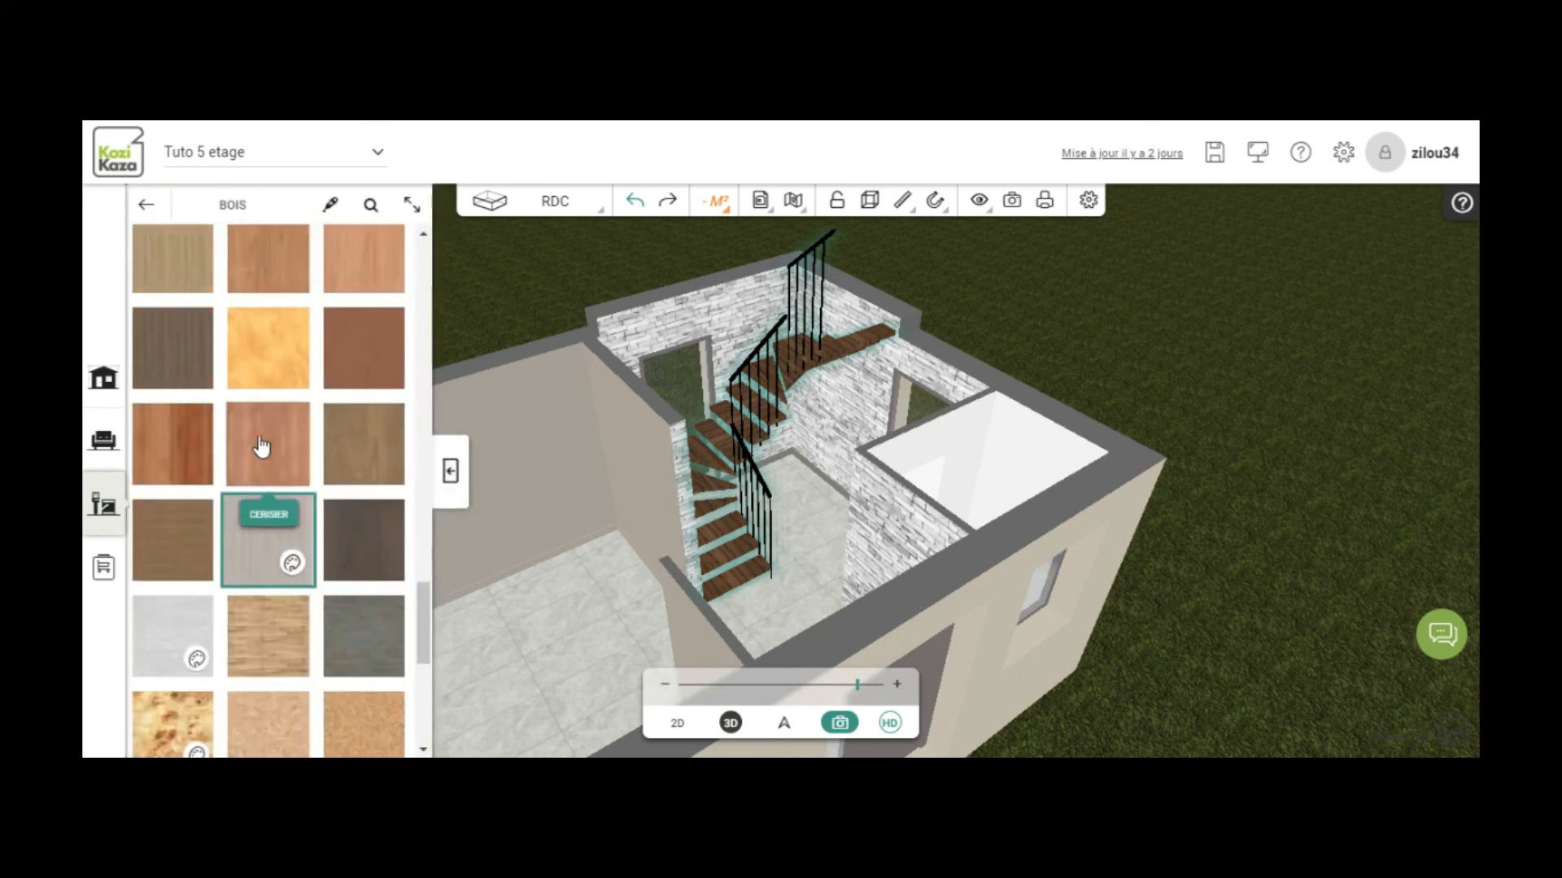
{"action": "left_click", "coordinate": [708, 480]}
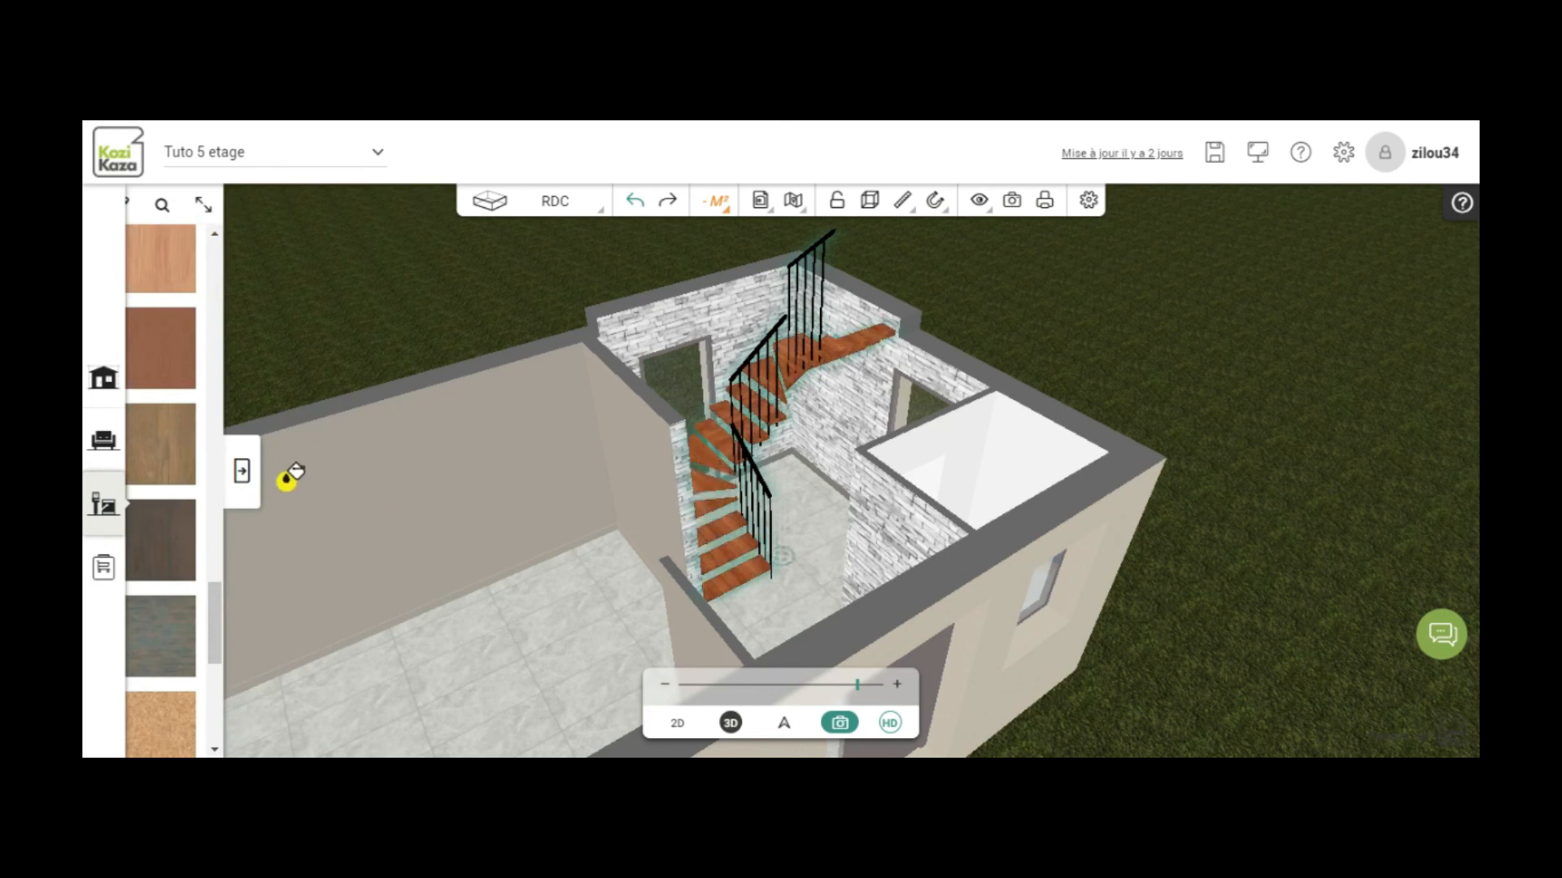
{"action": "left_click", "coordinate": [242, 472]}
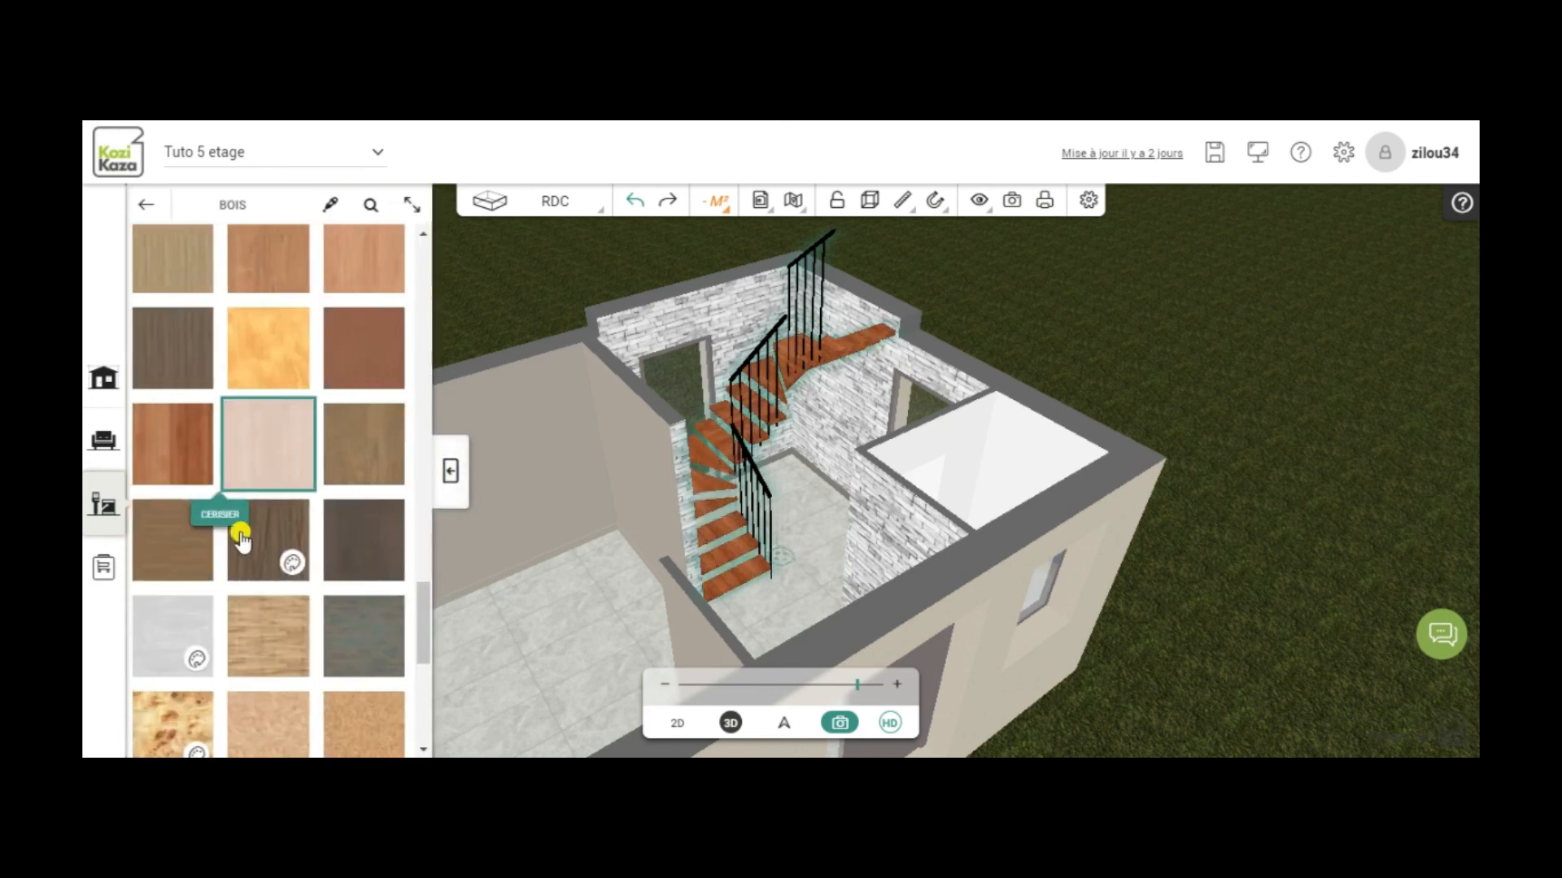
{"action": "mouse_move", "coordinate": [165, 442]}
{"action": "left_mouse_down"}
{"action": "mouse_move", "coordinate": [814, 448]}
{"action": "mouse_move", "coordinate": [705, 480]}
{"action": "left_mouse_up"}
{"action": "left_click", "coordinate": [705, 480]}
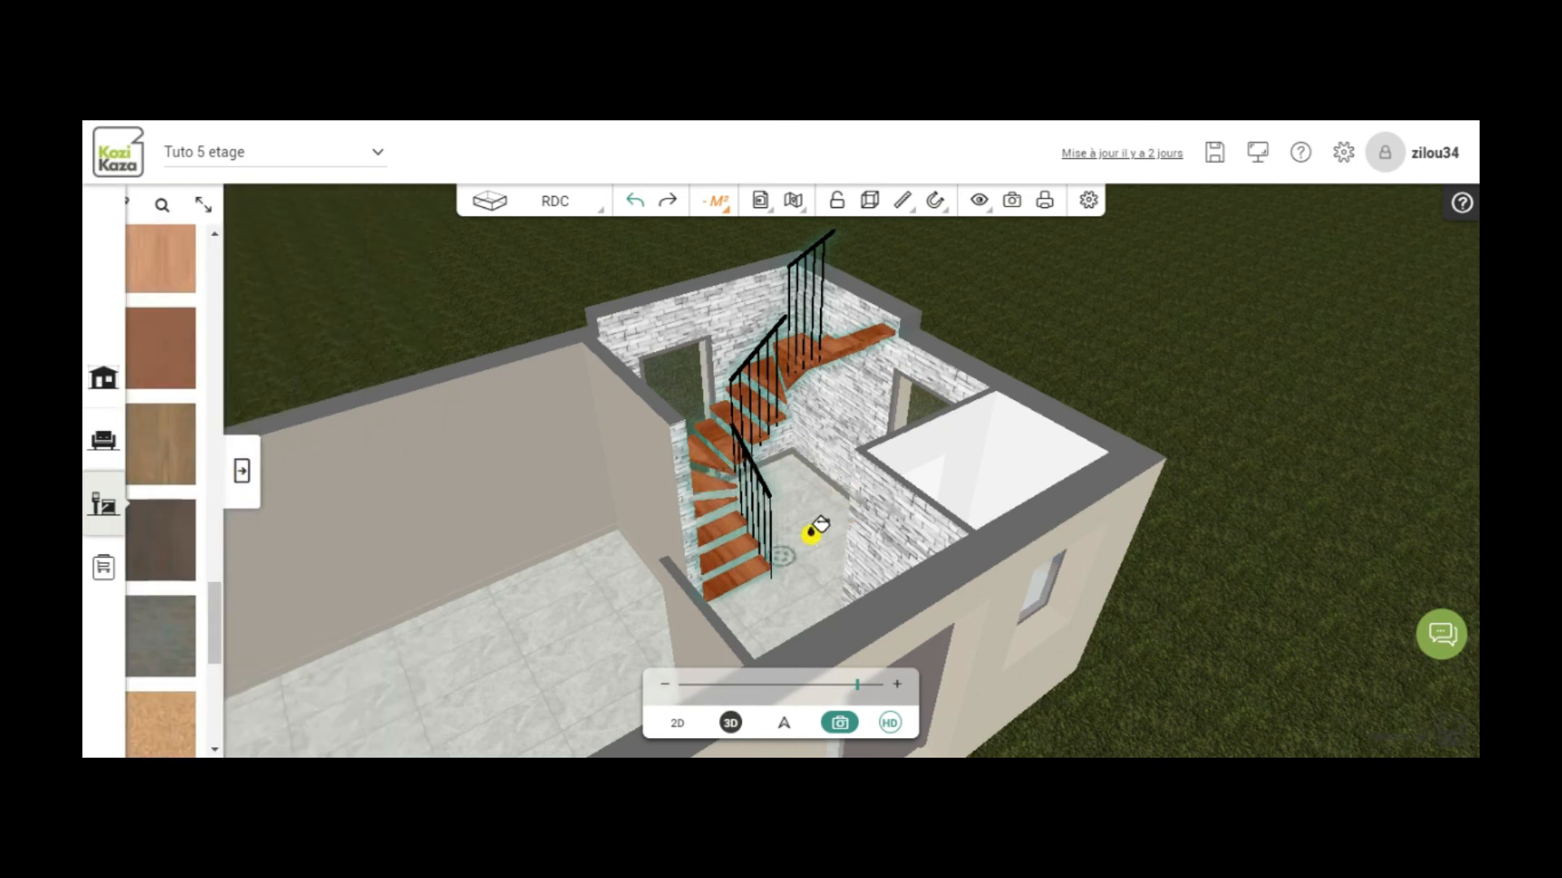
Step: Stop painting and view the redecorated staircase on the RDC from above and up close in 3D
{"action": "scroll", "coordinate": [813, 534], "scroll_direction": "down", "scroll_amount": 2}
{"action": "scroll", "coordinate": [809, 537], "scroll_direction": "down", "scroll_amount": 1}
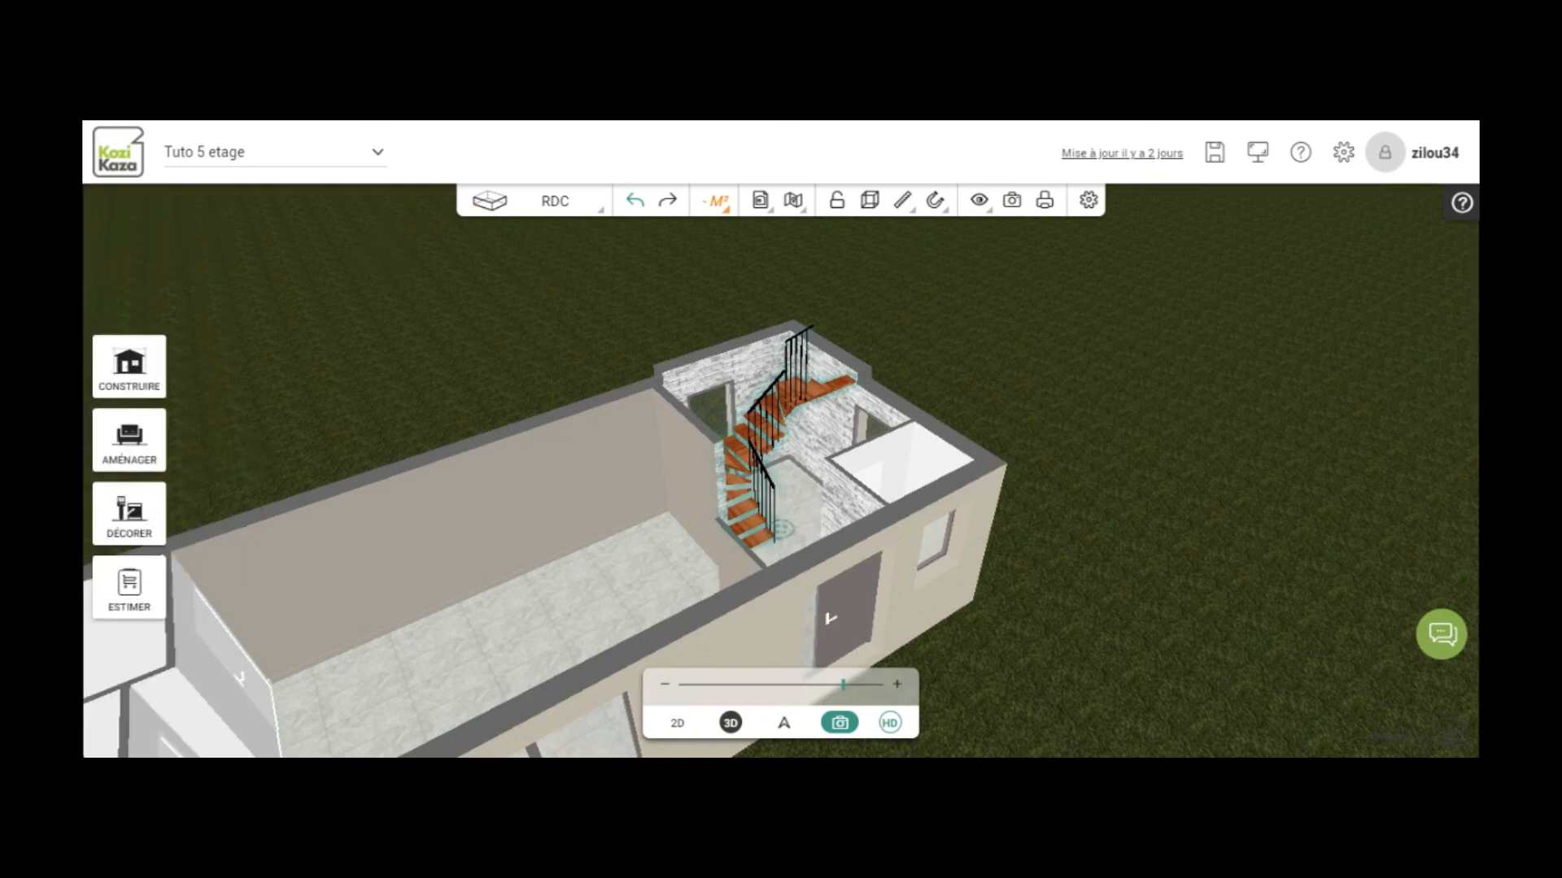
{"action": "left_click_drag", "start_coordinate": [1260, 376], "coordinate": [1022, 586]}
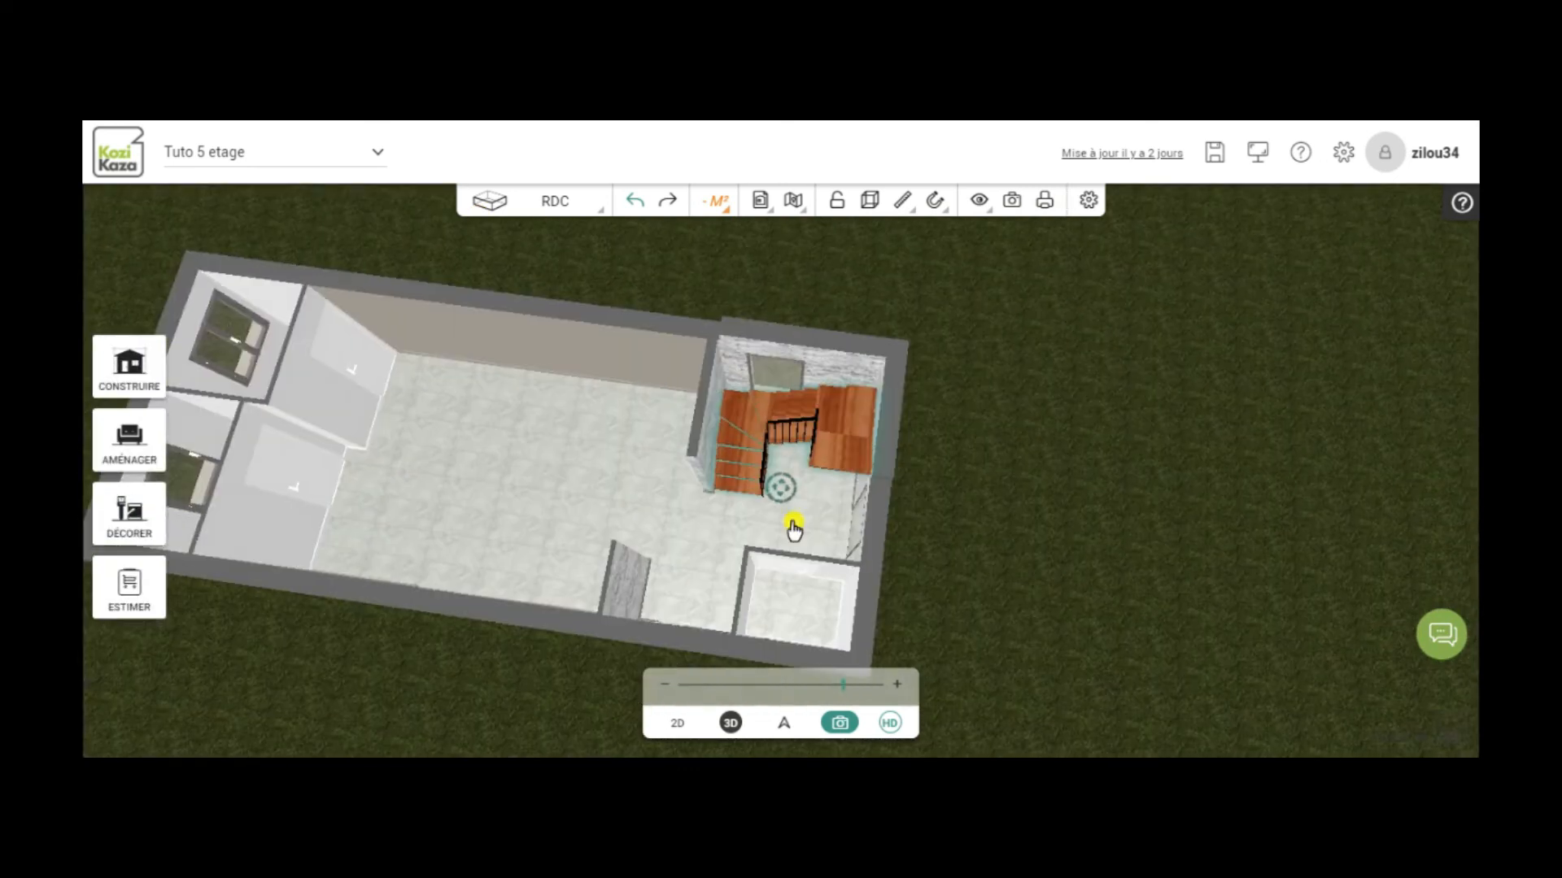
{"action": "scroll", "coordinate": [606, 454], "scroll_direction": "up", "scroll_amount": 2}
{"action": "scroll", "coordinate": [610, 452], "scroll_direction": "up", "scroll_amount": 2}
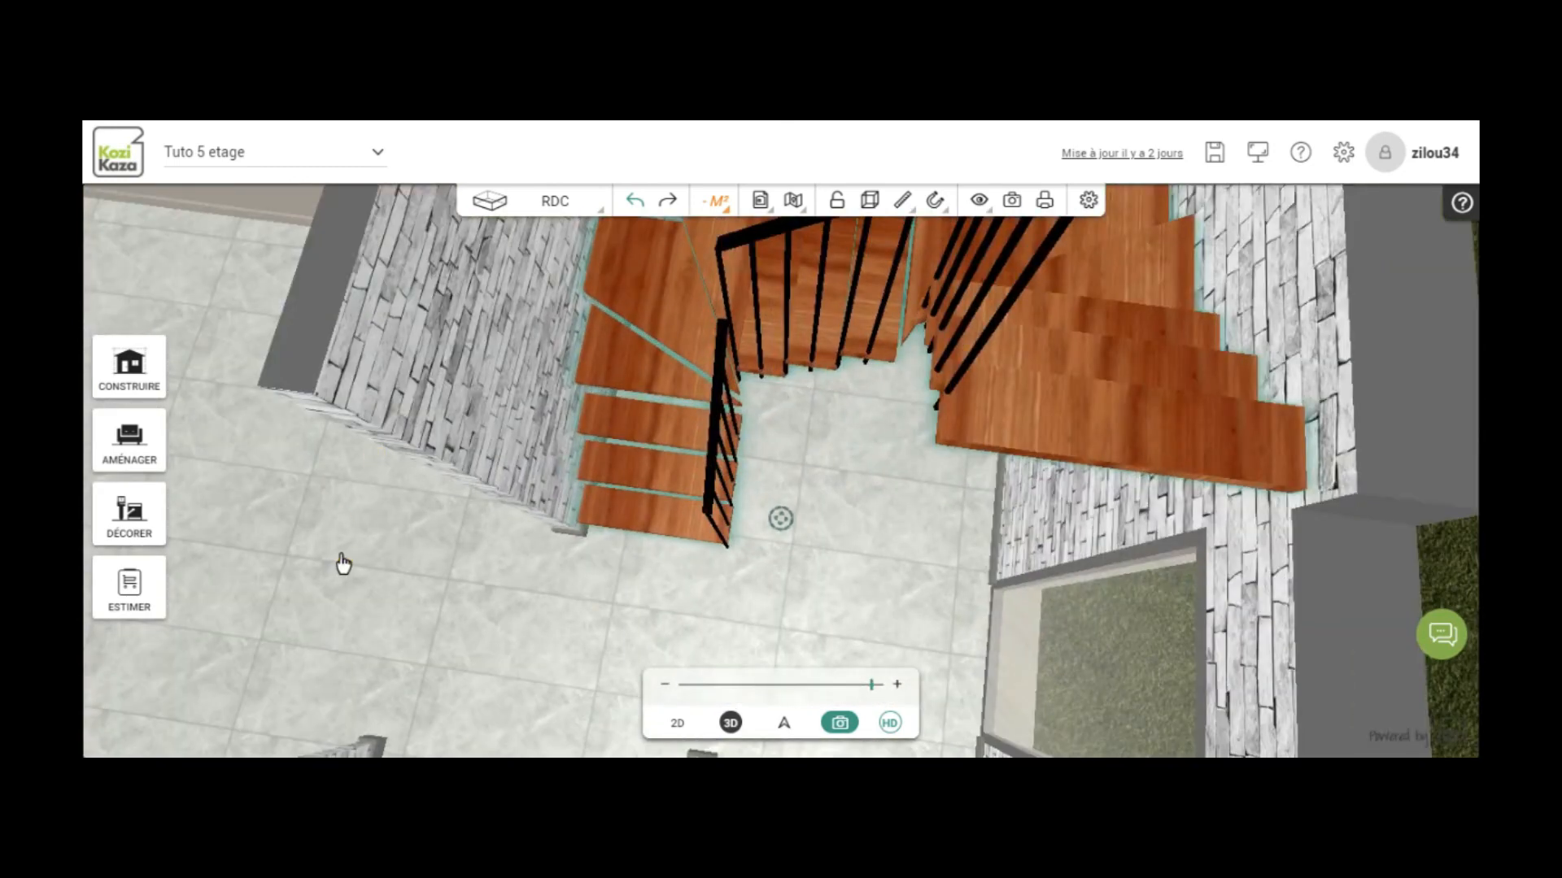
{"action": "left_click_drag", "start_coordinate": [456, 499], "coordinate": [359, 666]}
{"action": "mouse_move", "coordinate": [764, 641]}
{"action": "left_mouse_down"}
{"action": "mouse_move", "coordinate": [809, 474]}
{"action": "mouse_move", "coordinate": [1036, 483]}
{"action": "mouse_move", "coordinate": [891, 582]}
{"action": "left_mouse_up"}
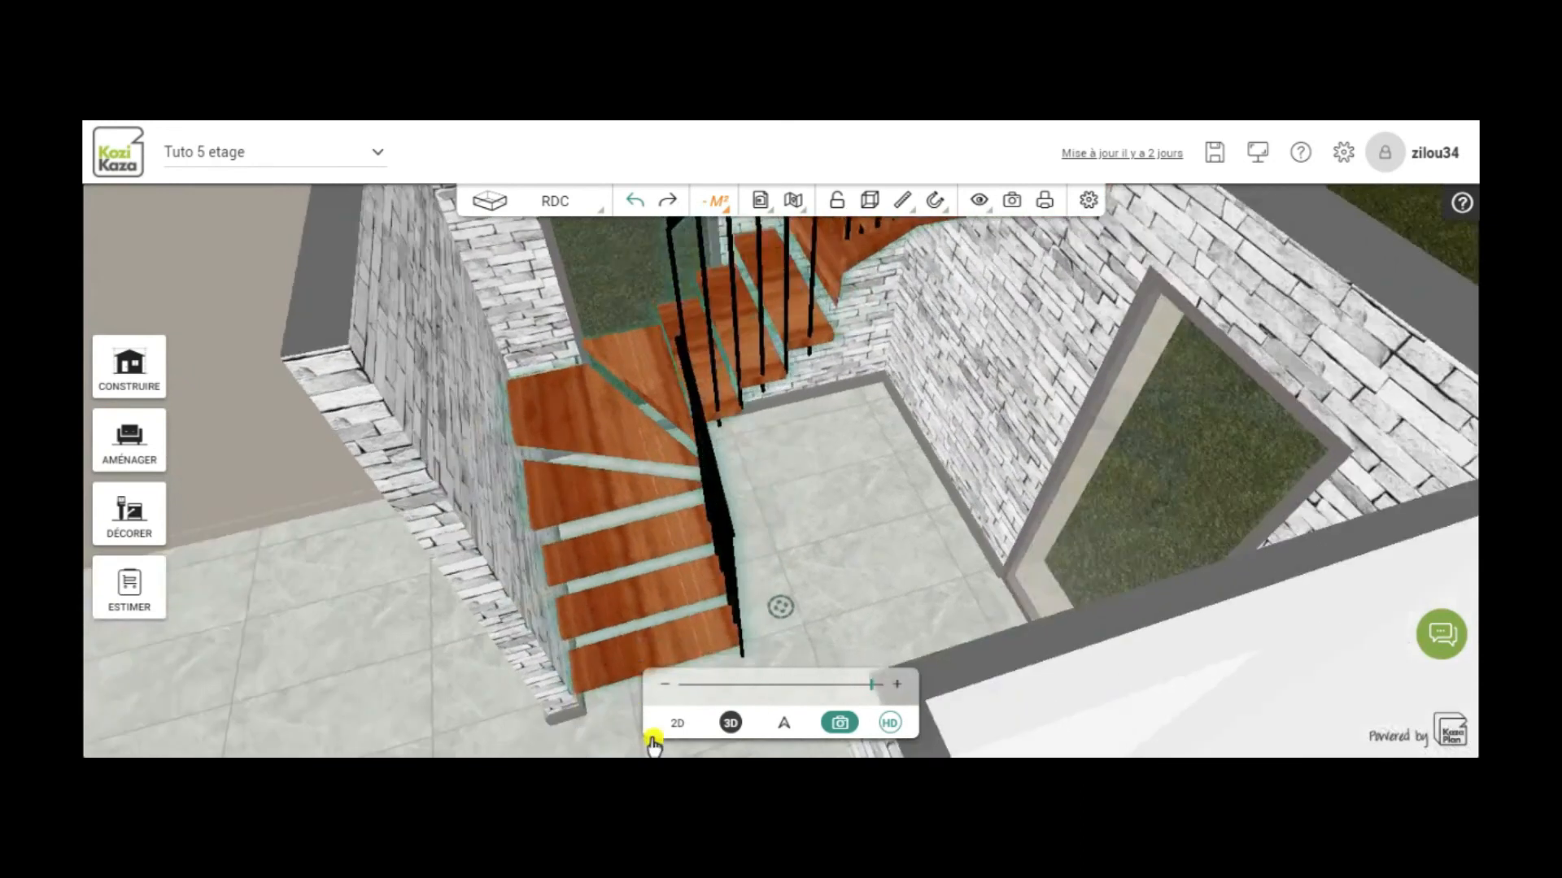
Step: Switch to 1er étage and view the redecorated staircase and the trémie railing from above in 3D
{"action": "left_click", "coordinate": [728, 726]}
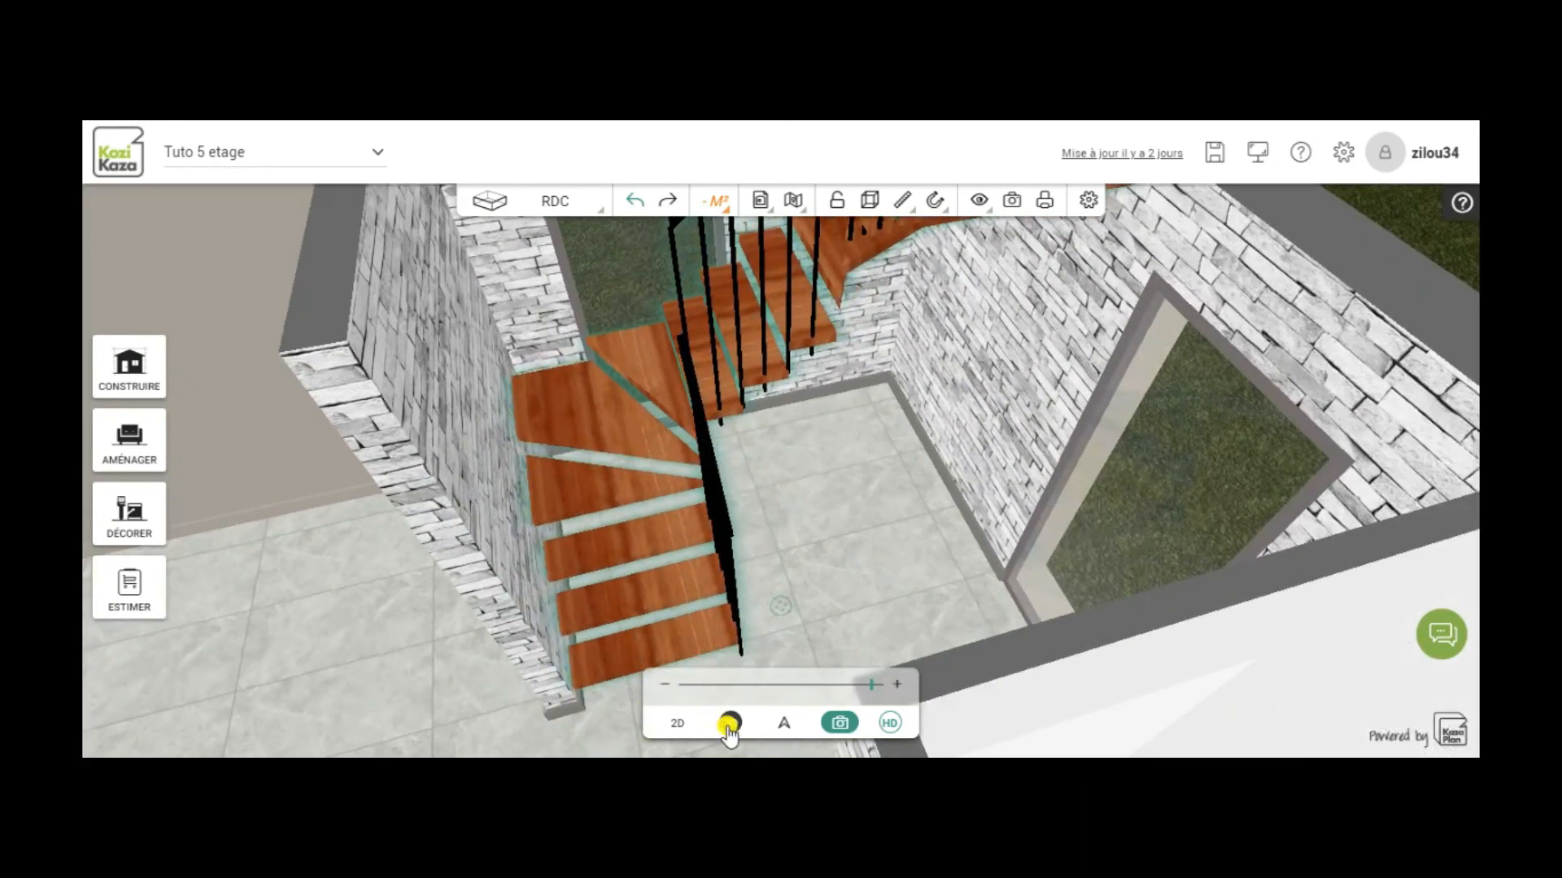
{"action": "left_click", "coordinate": [519, 202]}
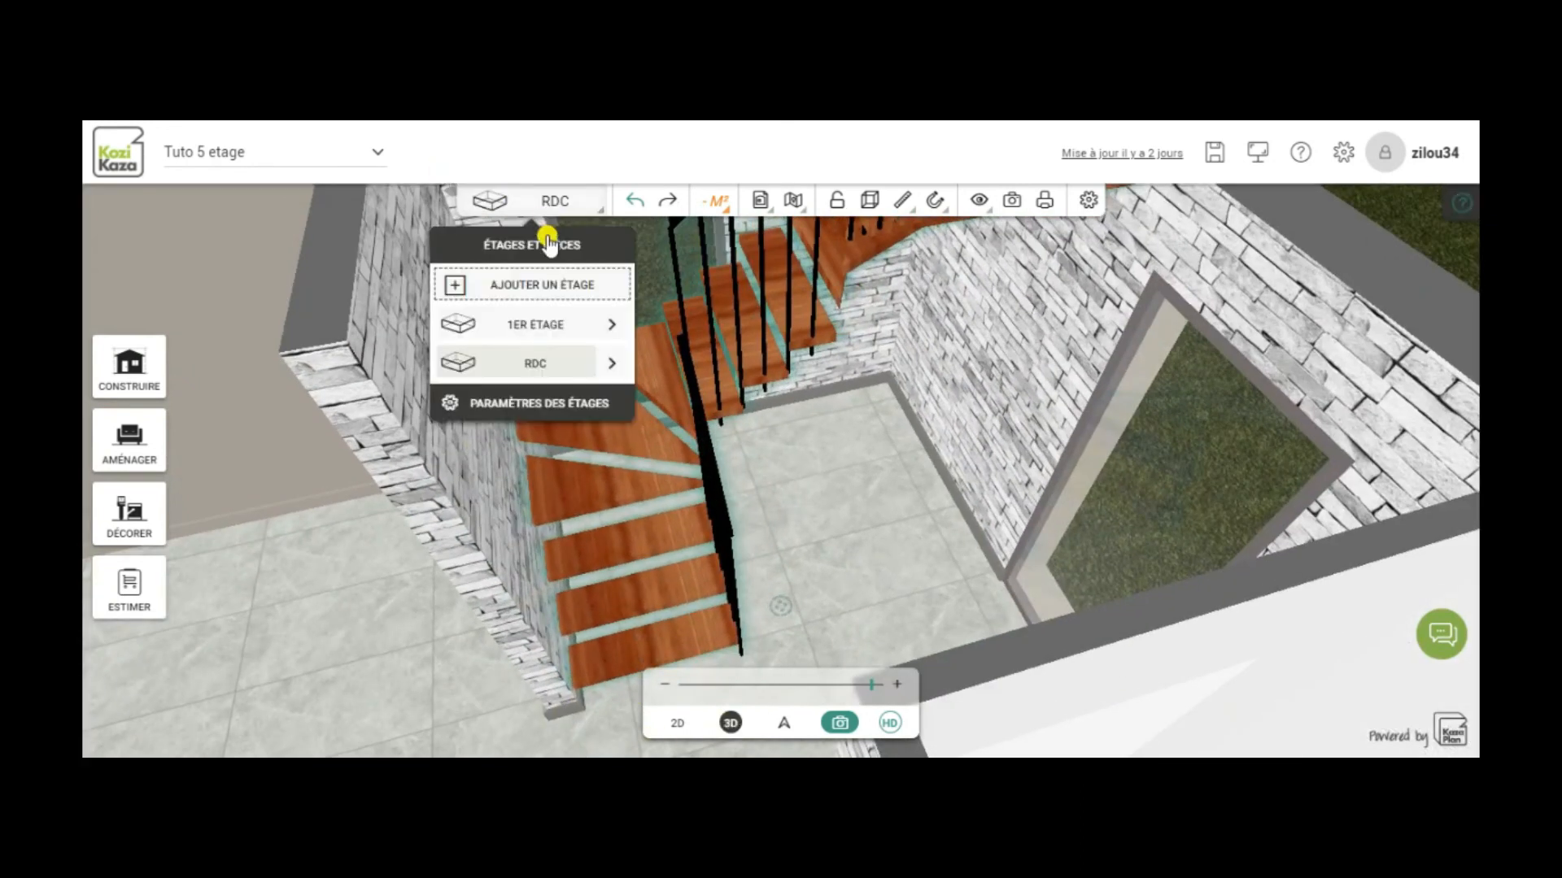
{"action": "left_click", "coordinate": [545, 325]}
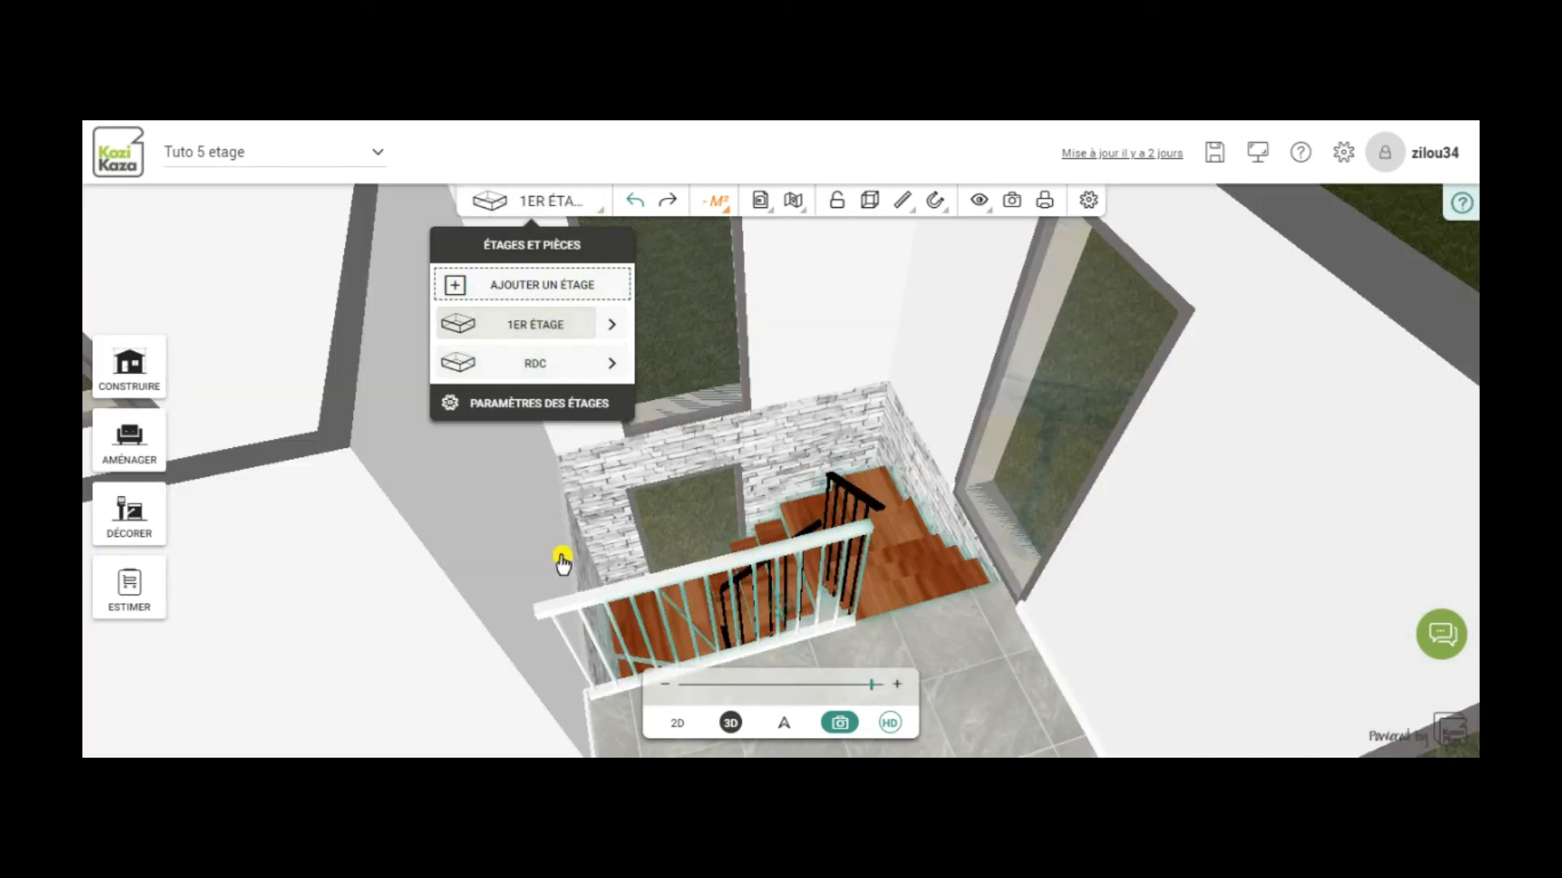
{"action": "left_click_drag", "start_coordinate": [987, 652], "coordinate": [952, 710]}
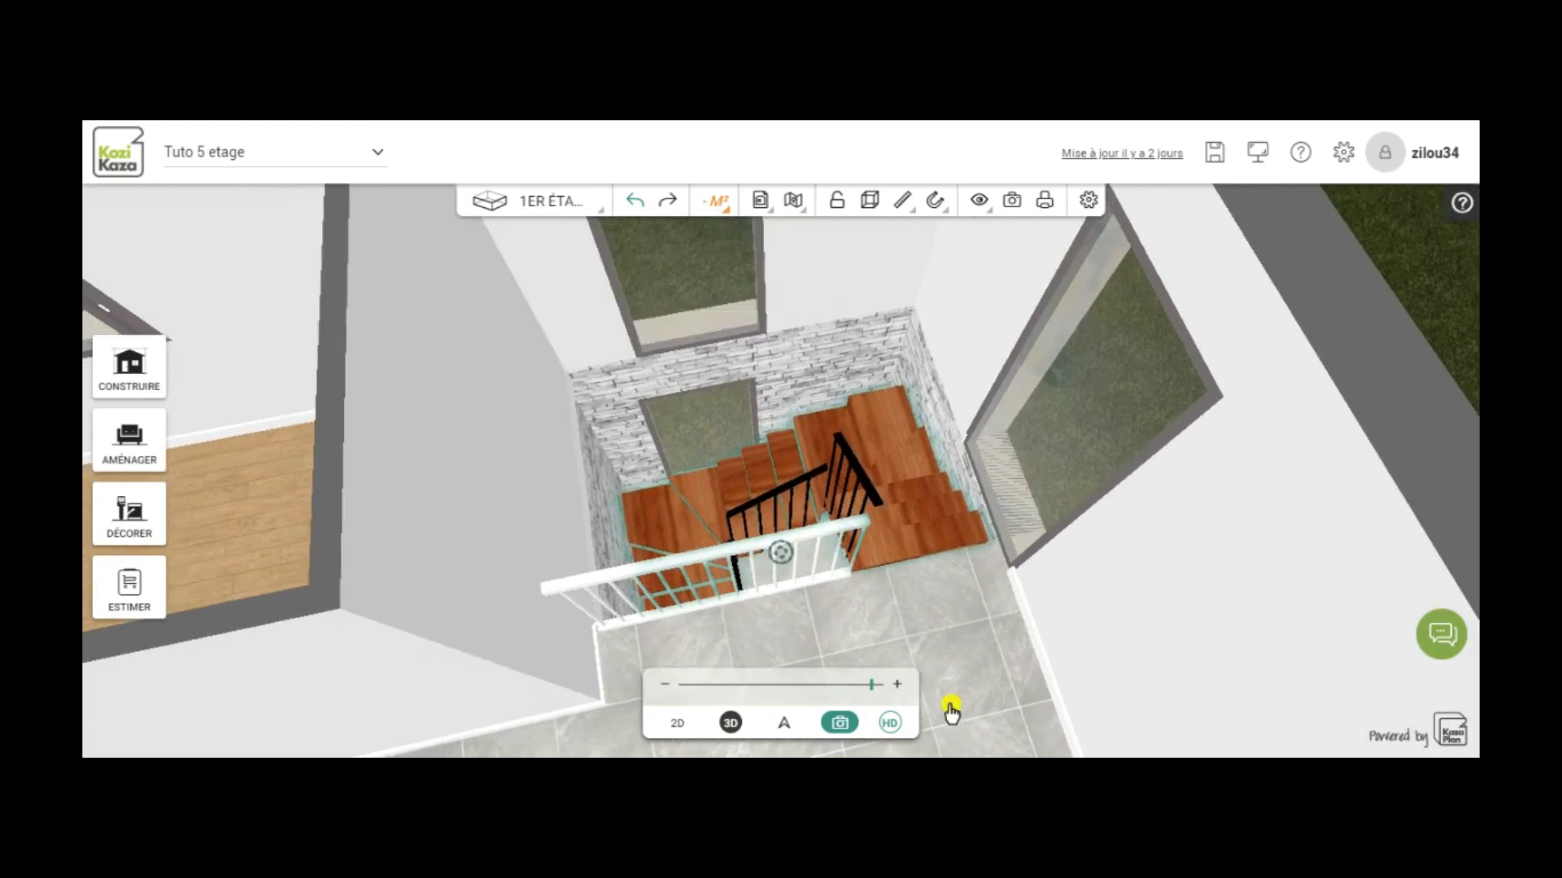